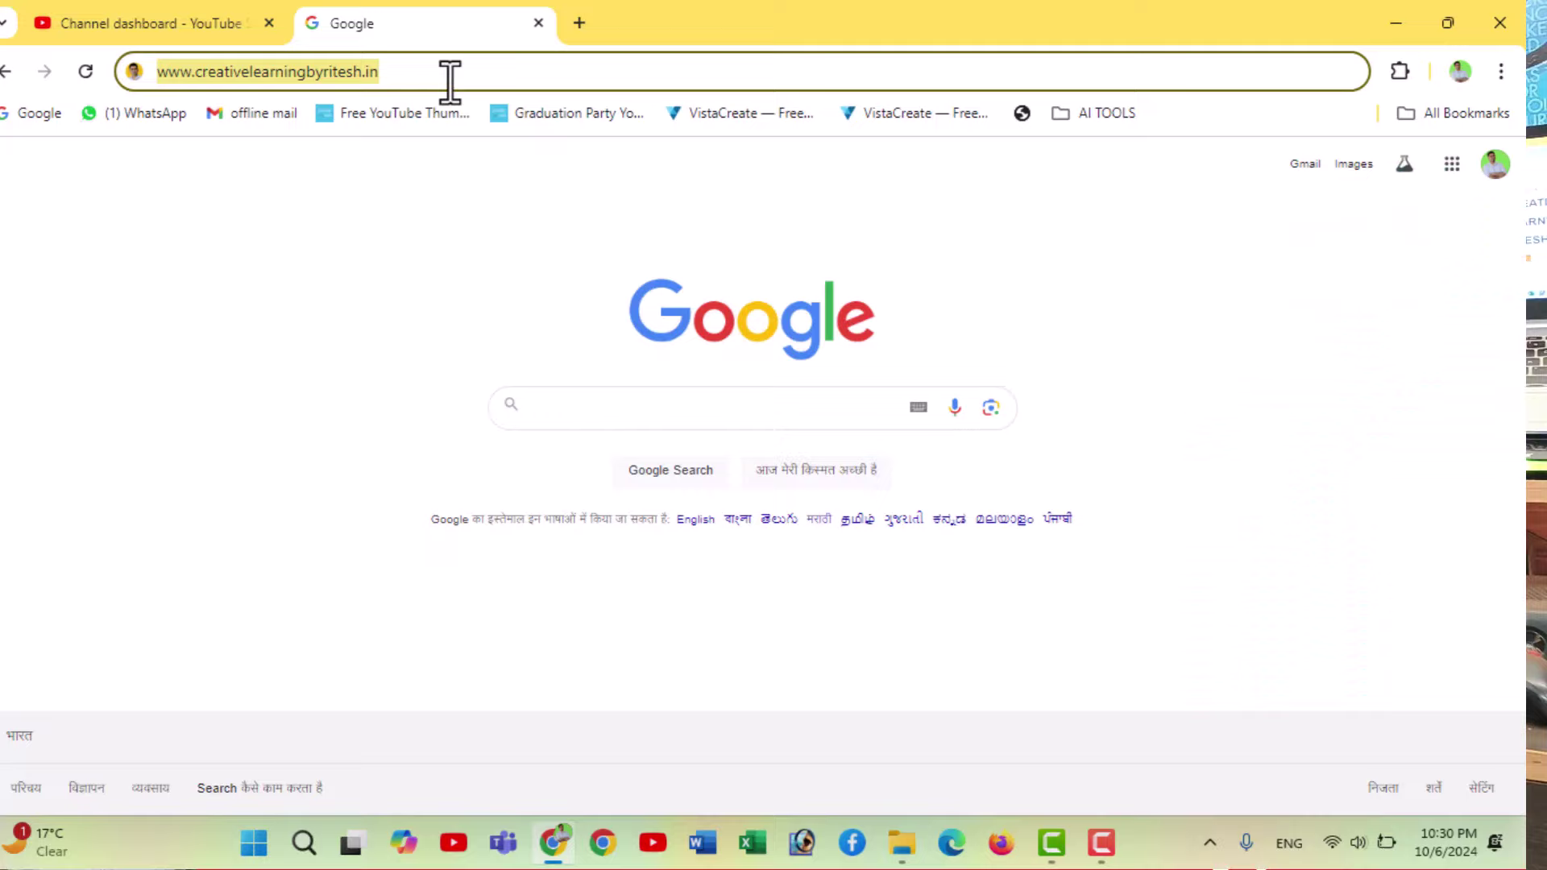
# - Load the creativelearningbyritesh.in website in Chrome
pyautogui.press('Return')
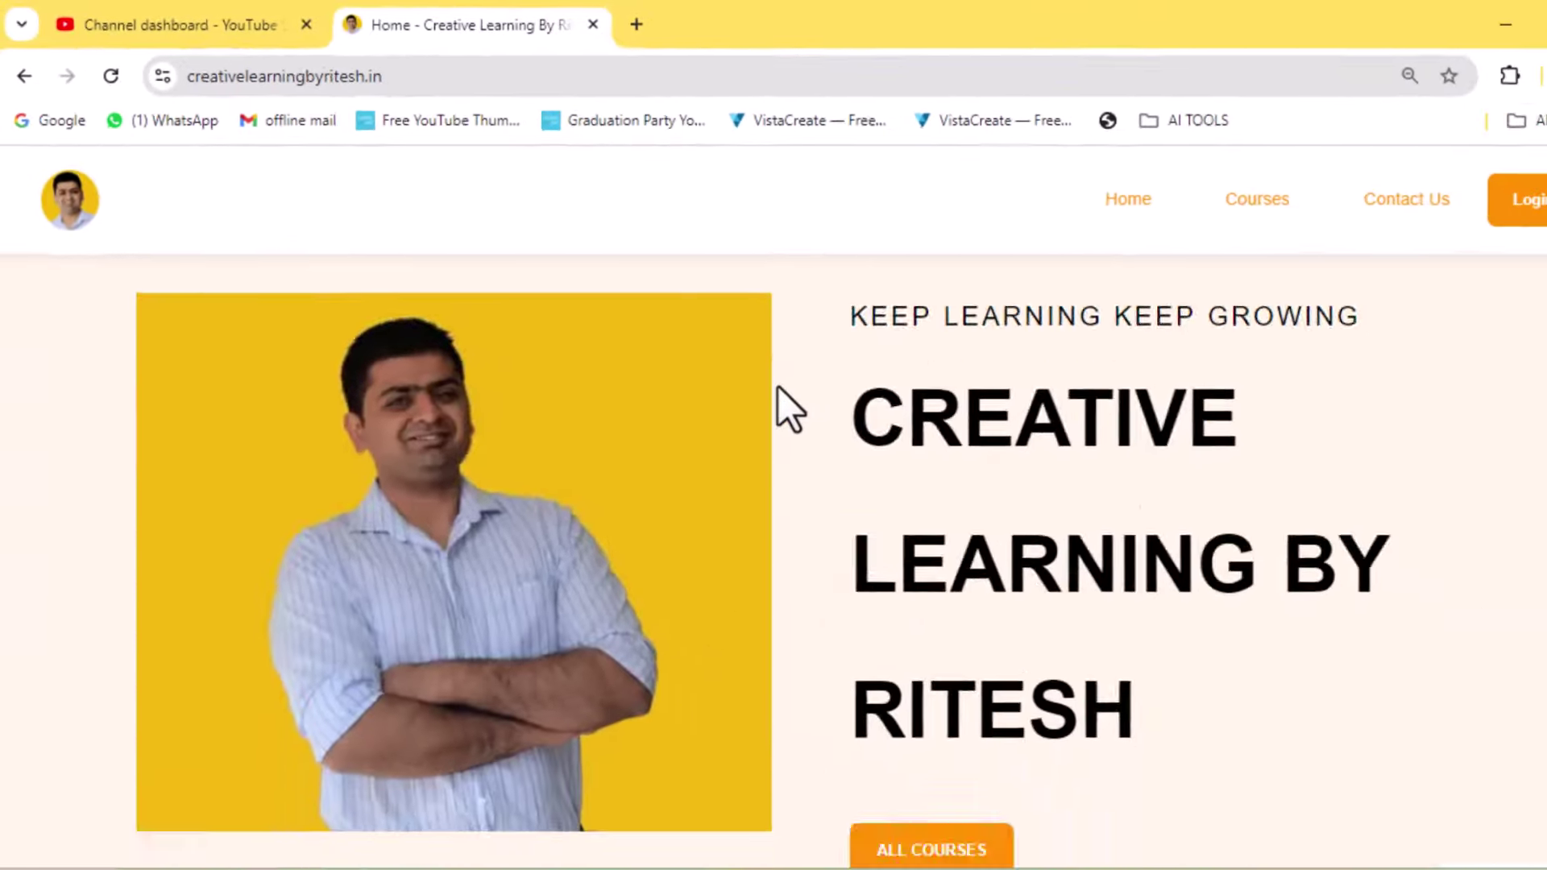
pyautogui.scroll(-5, 743, 408)
pyautogui.scroll(-5, 732, 346)
pyautogui.scroll(-5, 737, 346)
pyautogui.scroll(10, 749, 395)
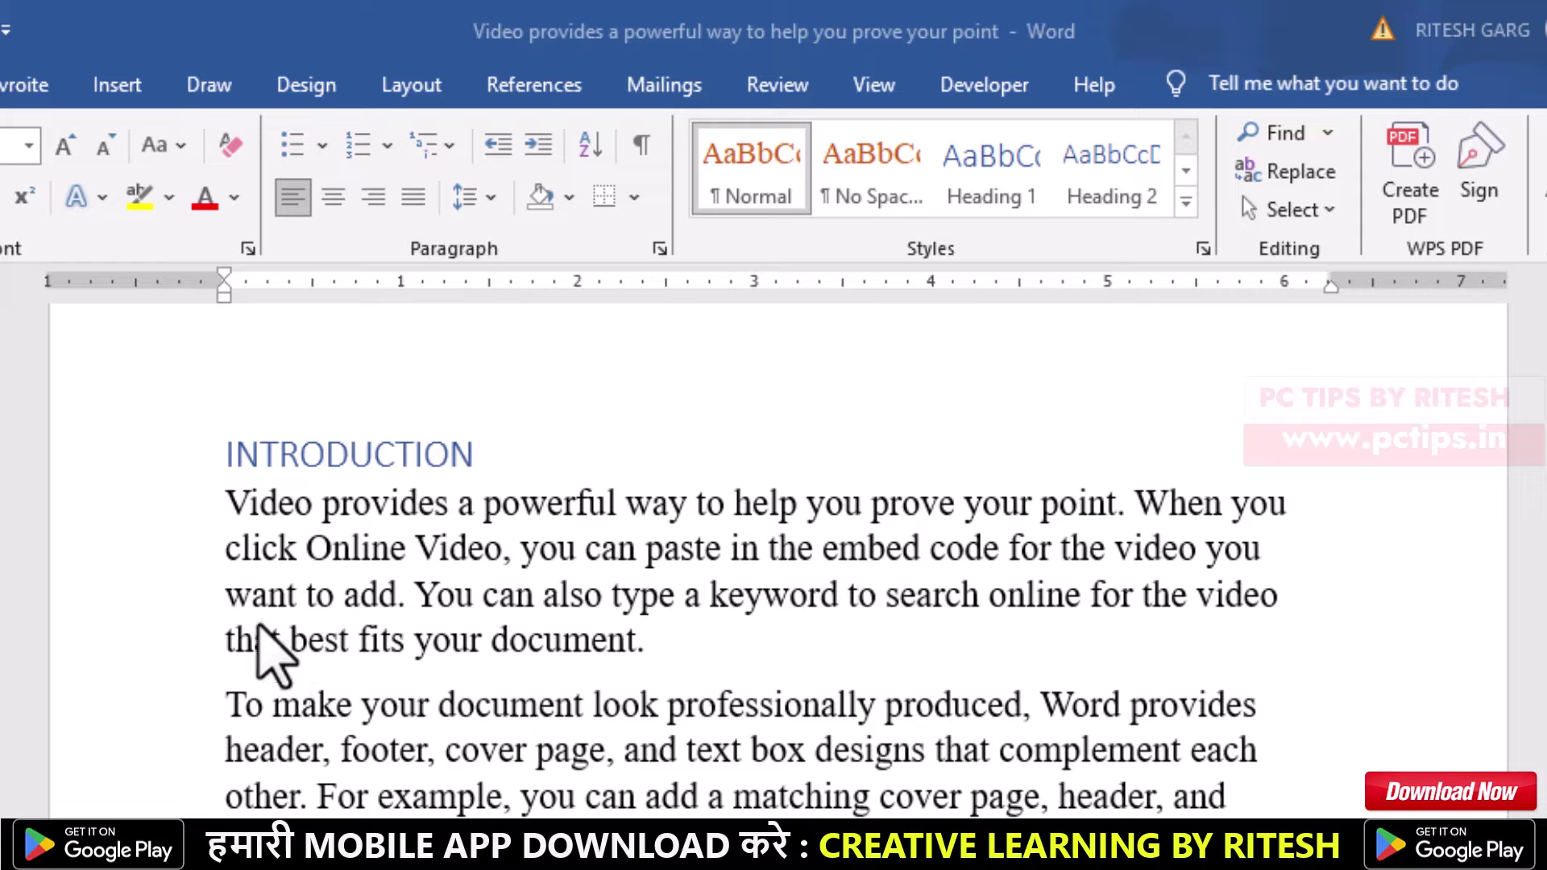
pyautogui.scroll(-2, 271, 556)
pyautogui.scroll(-6, 278, 573)
pyautogui.scroll(1, 291, 564)
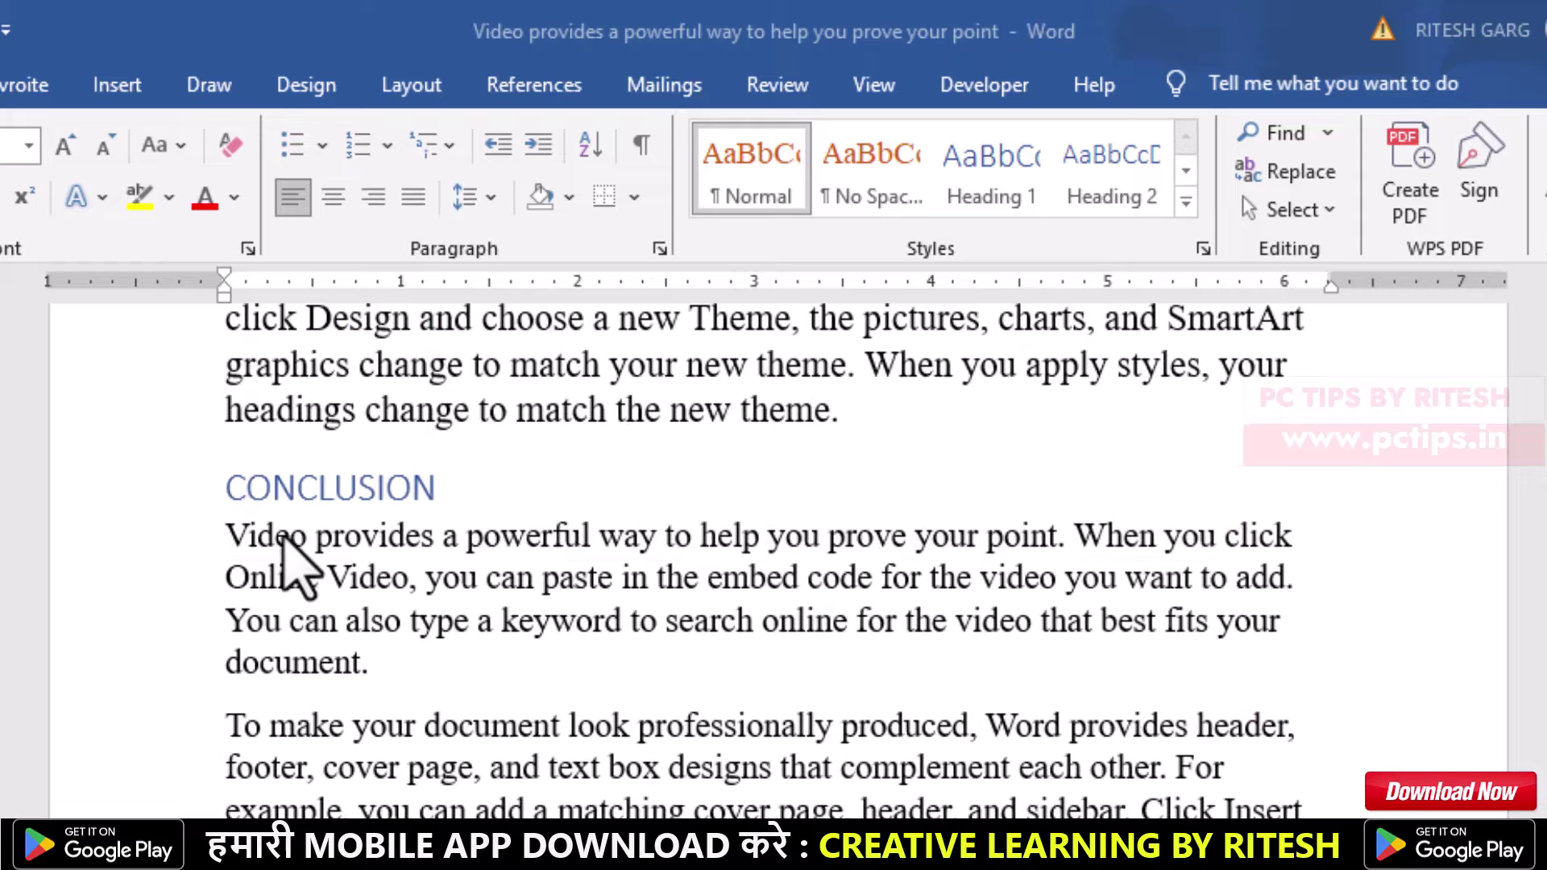
pyautogui.scroll(2, 287, 508)
pyautogui.scroll(6, 293, 569)
pyautogui.scroll(2, 308, 568)
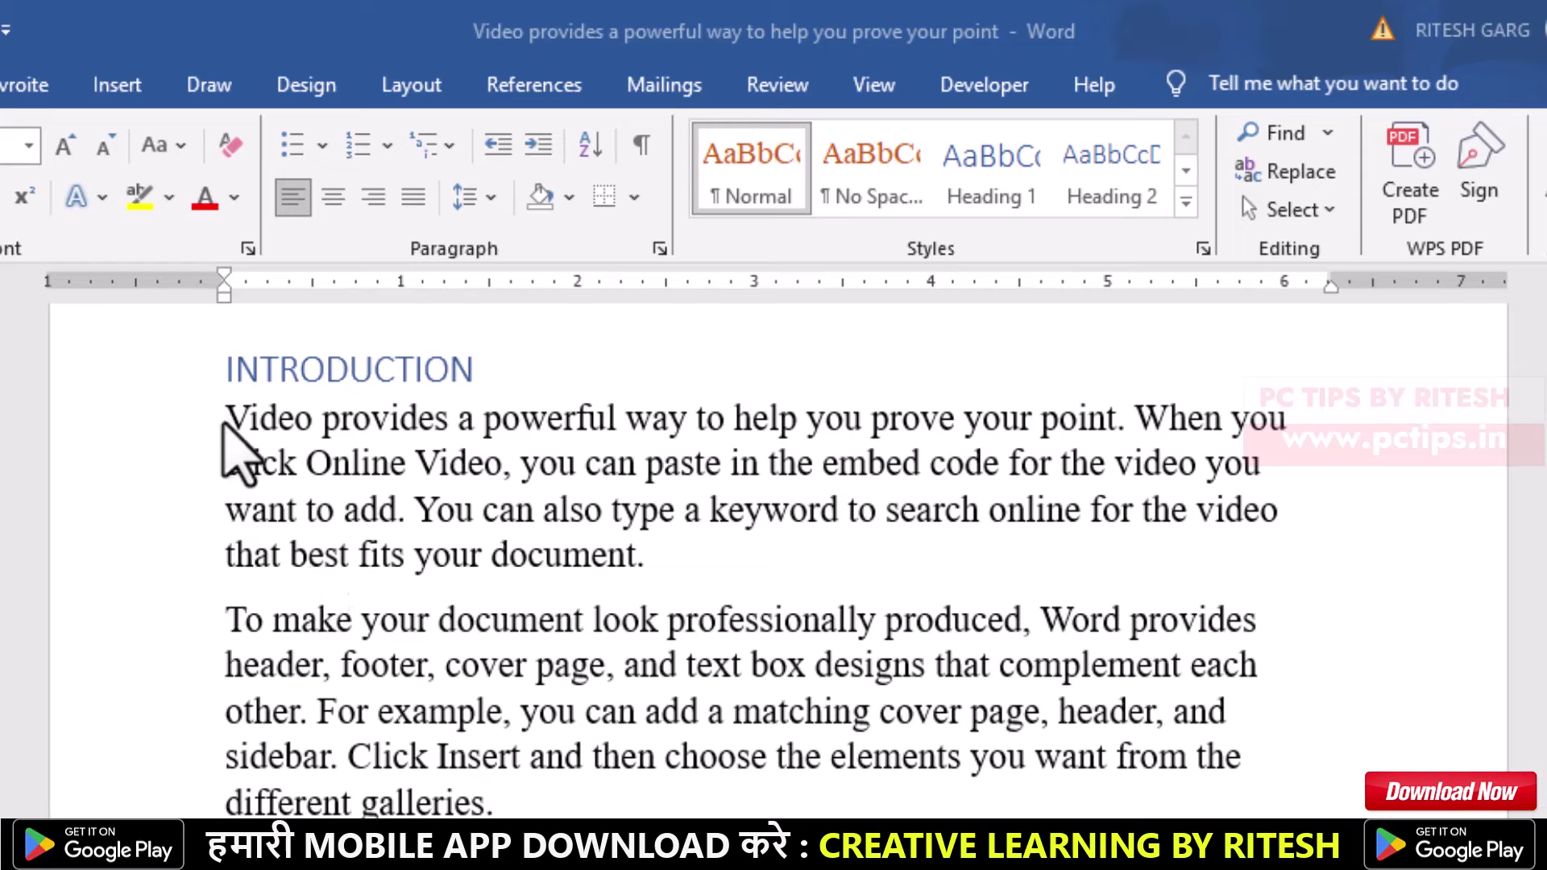
pyautogui.moveTo(227, 418)
pyautogui.mouseDown()
pyautogui.moveTo(740, 465)
pyautogui.moveTo(739, 551)
pyautogui.moveTo(649, 582)
pyautogui.mouseUp()
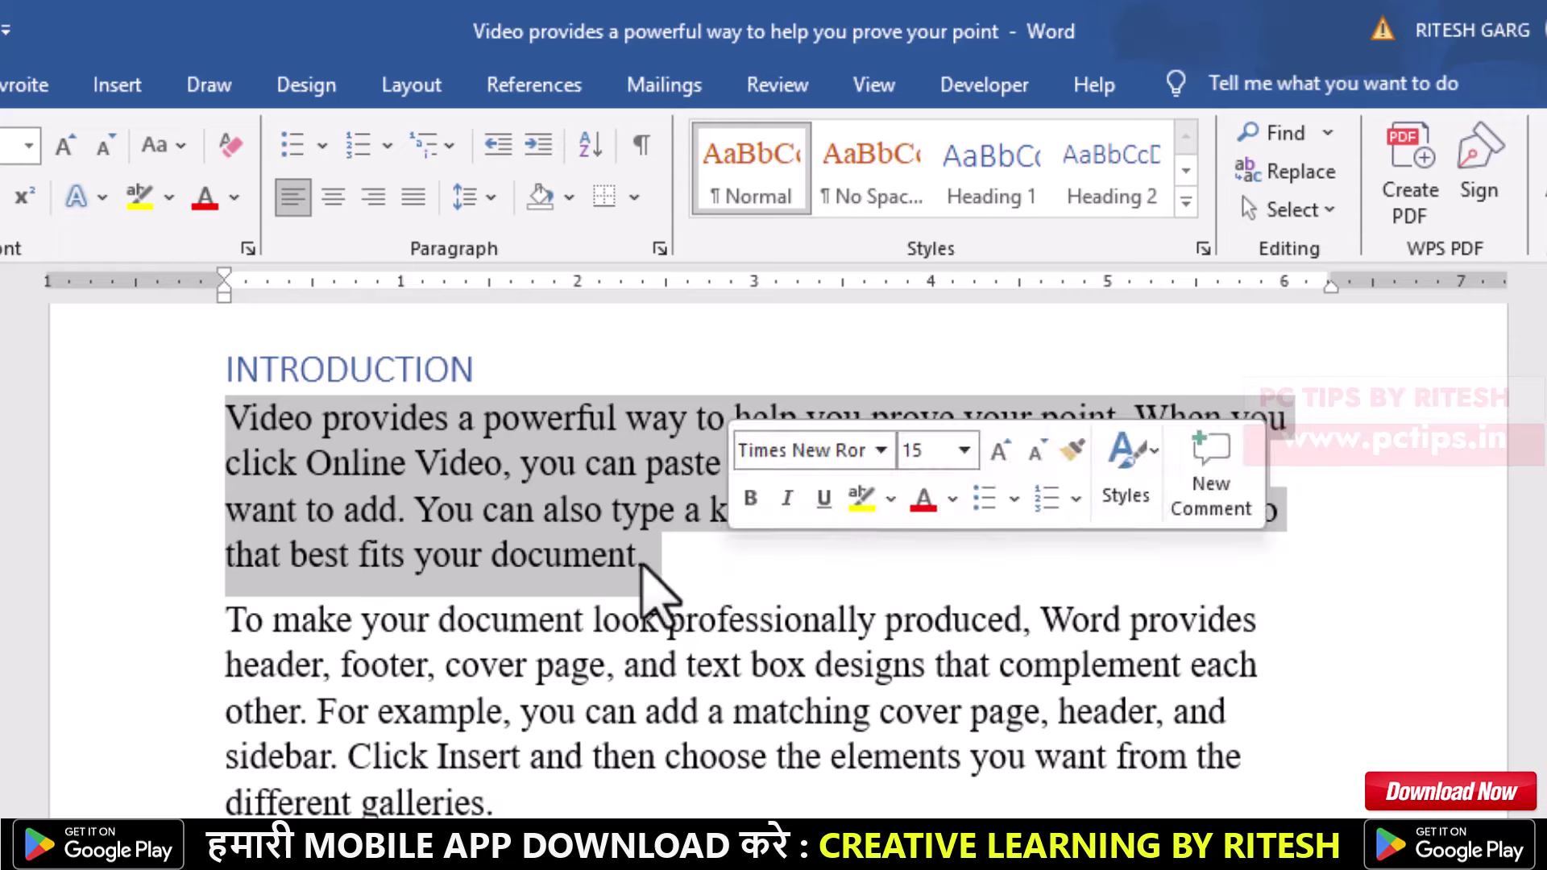
pyautogui.click(666, 564)
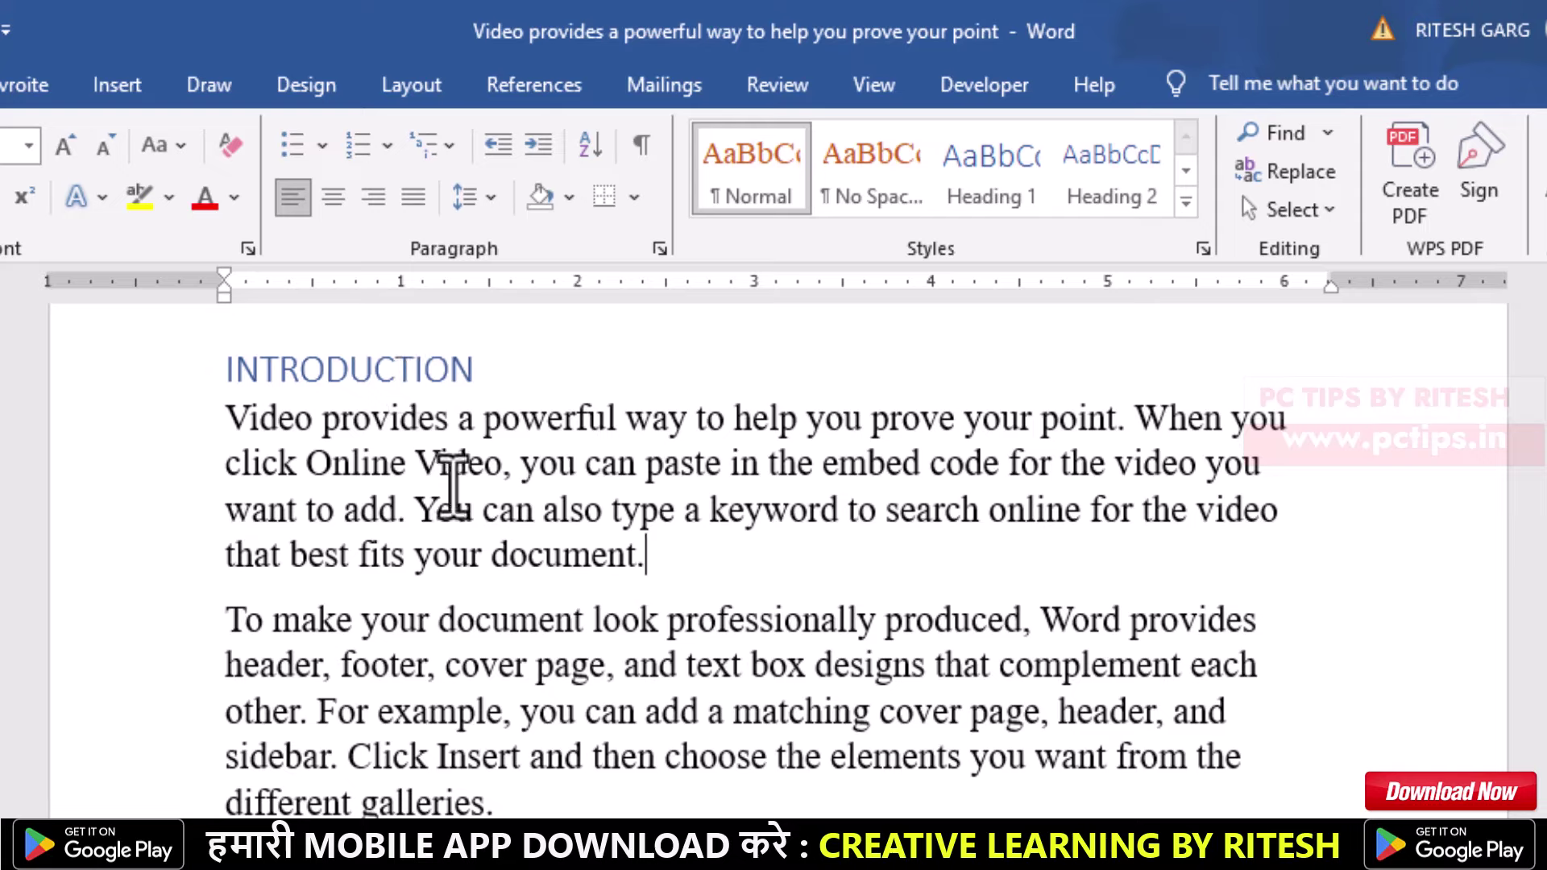
pyautogui.scroll(-10, 484, 794)
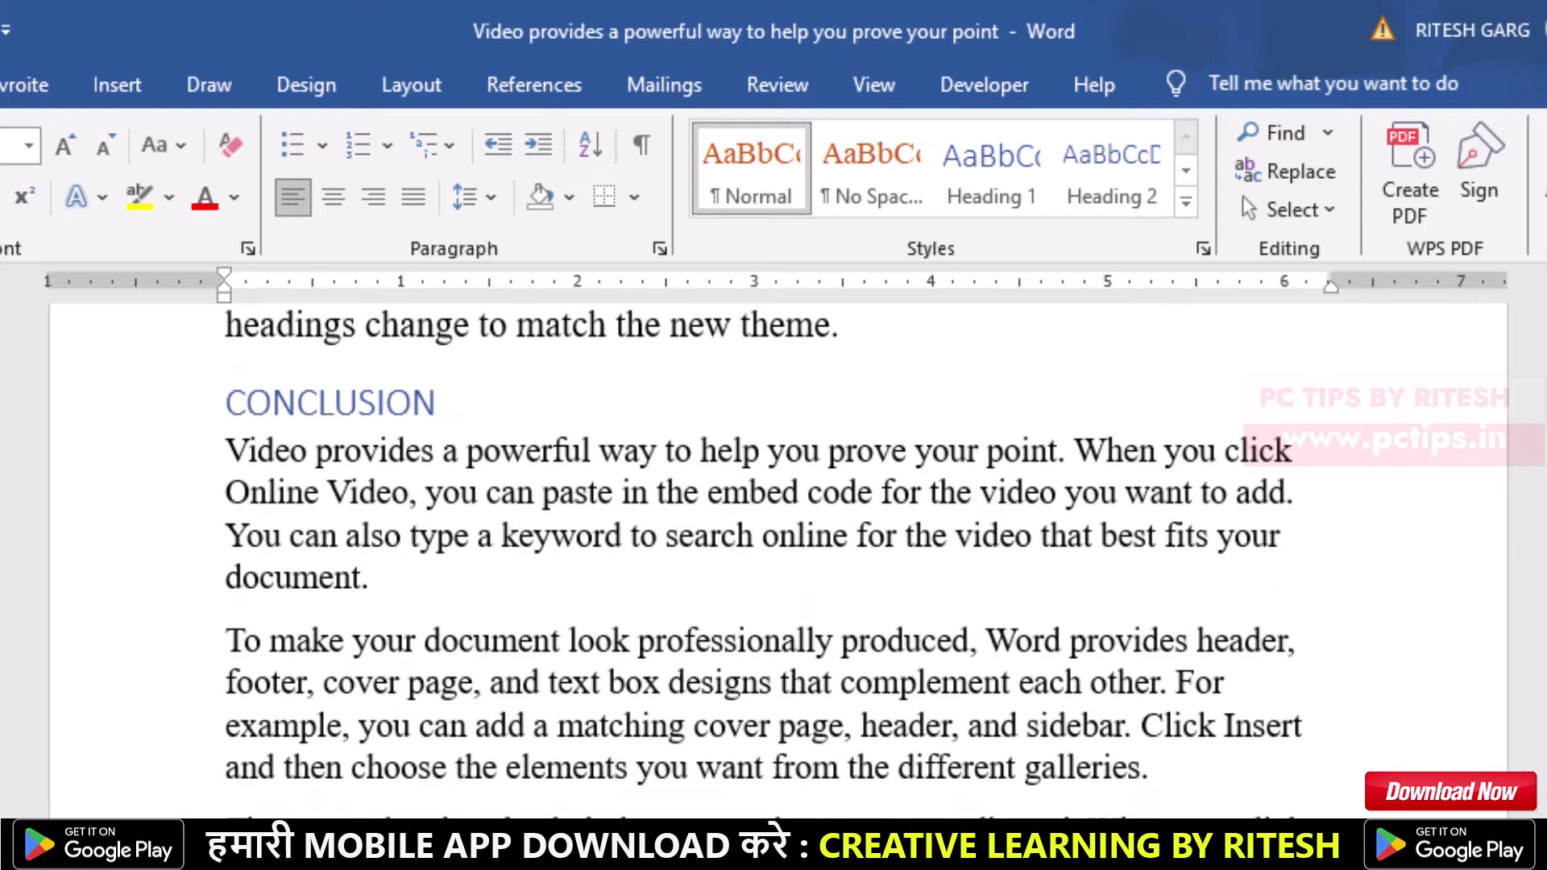
pyautogui.scroll(5, 764, 565)
pyautogui.scroll(5, 764, 564)
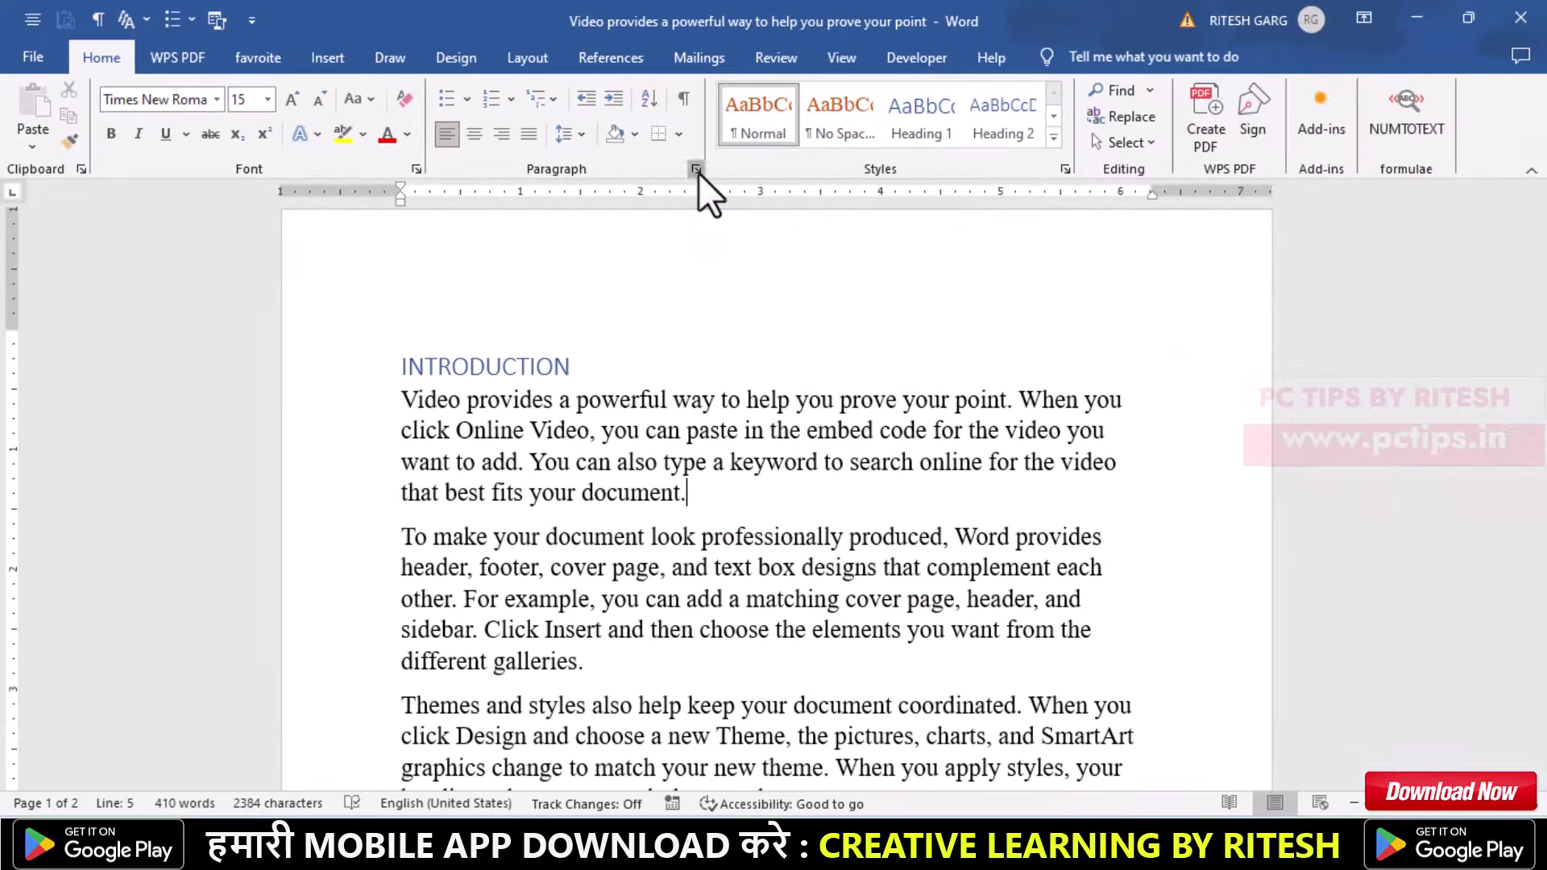
# - Open the Paragraph dialog for the first INTRODUCTION paragraph, checking the Line and Page Breaks tab before returning
pyautogui.click(698, 169)
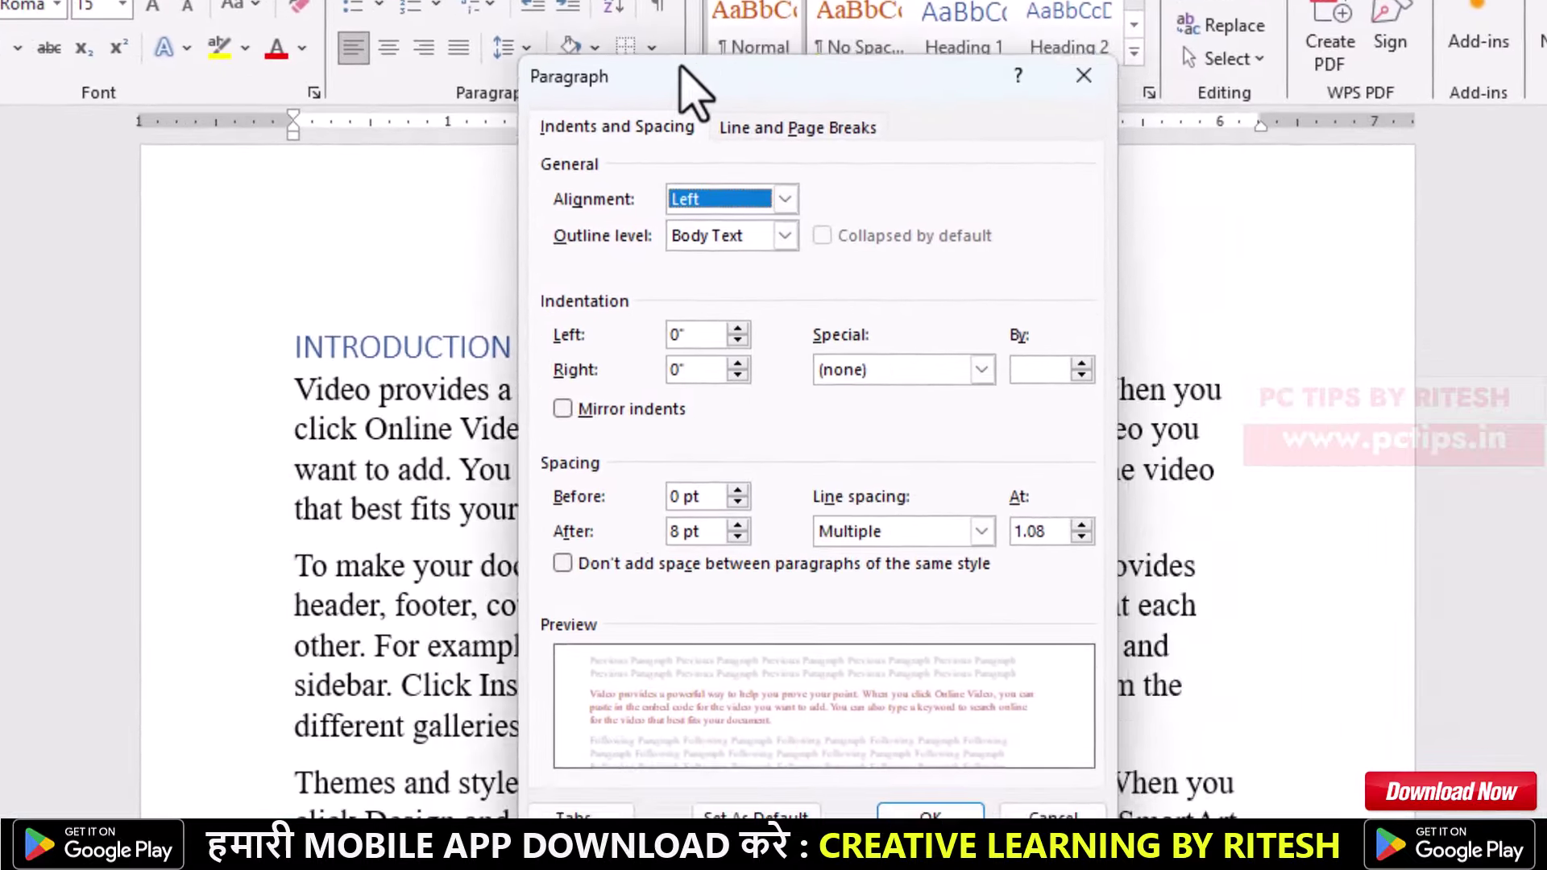
pyautogui.moveTo(679, 67); pyautogui.dragTo(632, 23)
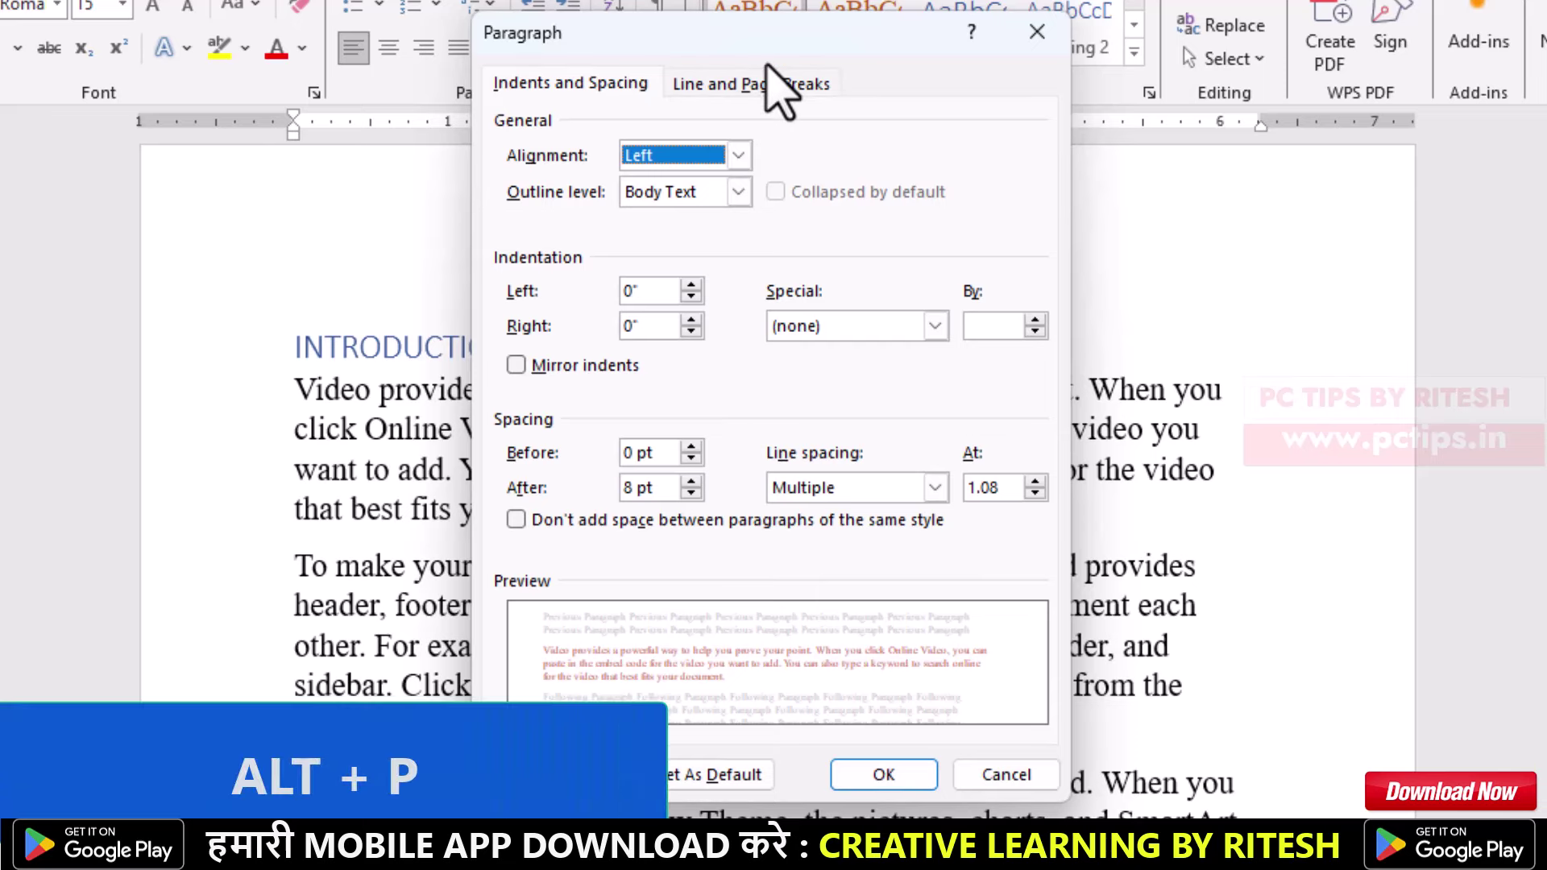
pyautogui.hotkey('alt', 'p')
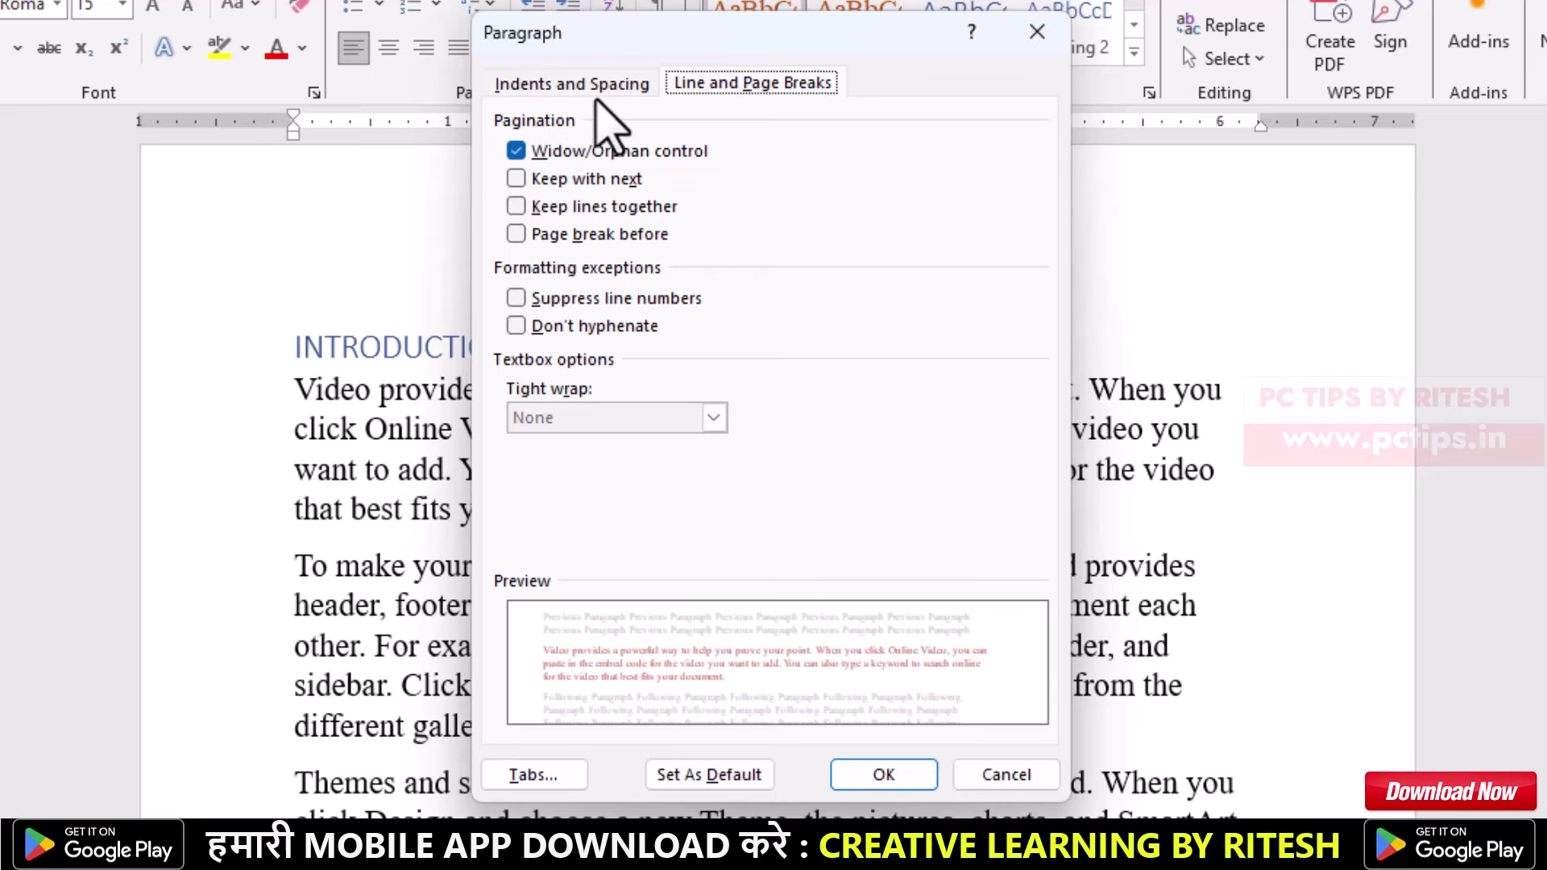
pyautogui.hotkey('alt', 'i')
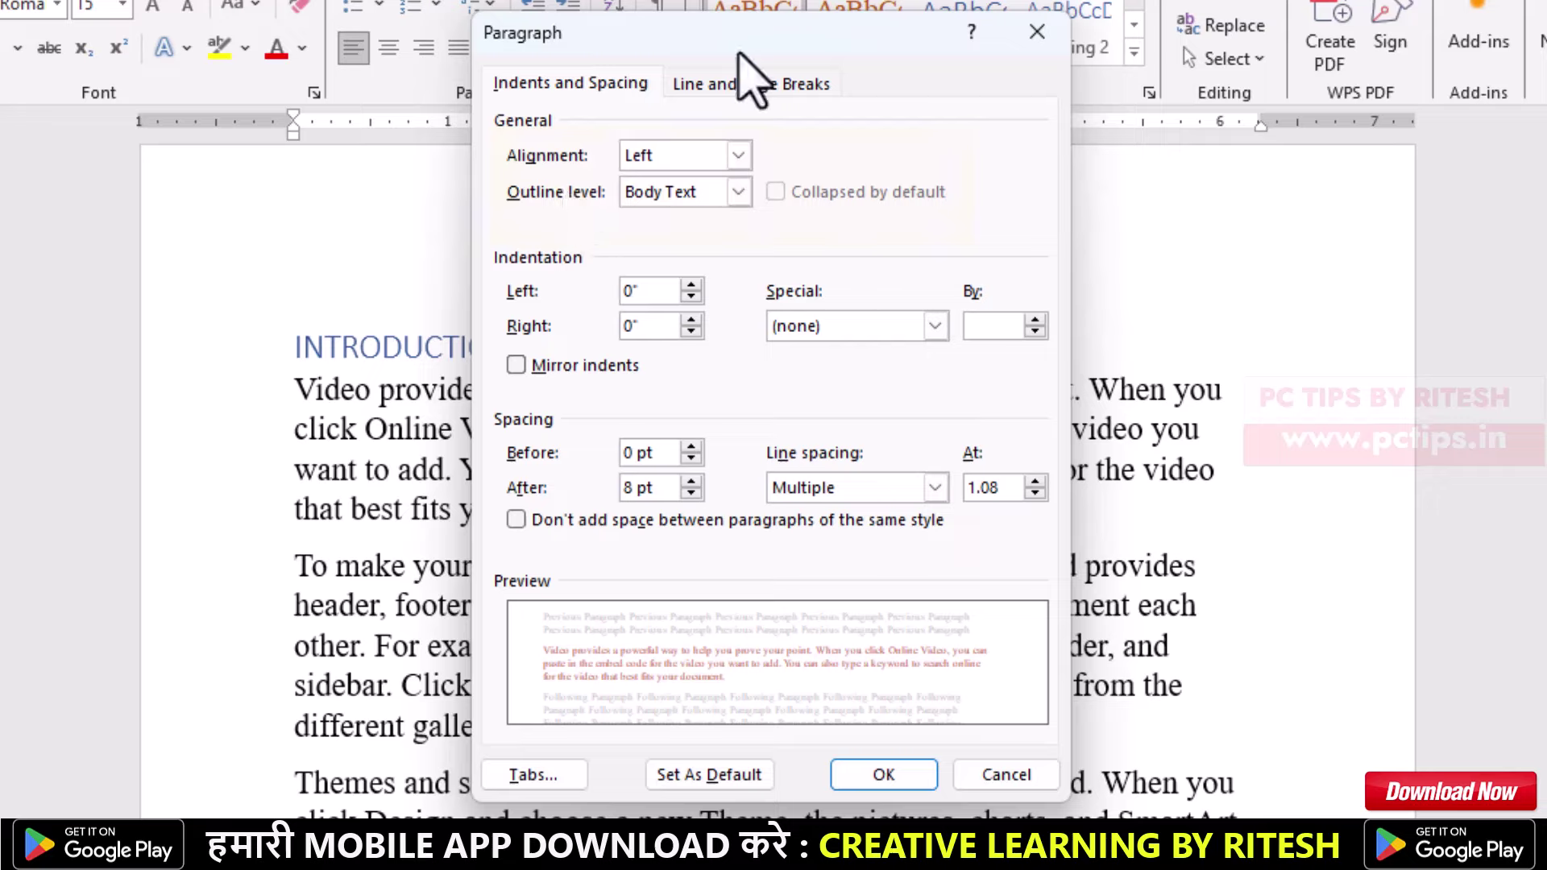
pyautogui.moveTo(743, 42); pyautogui.dragTo(1077, 24)
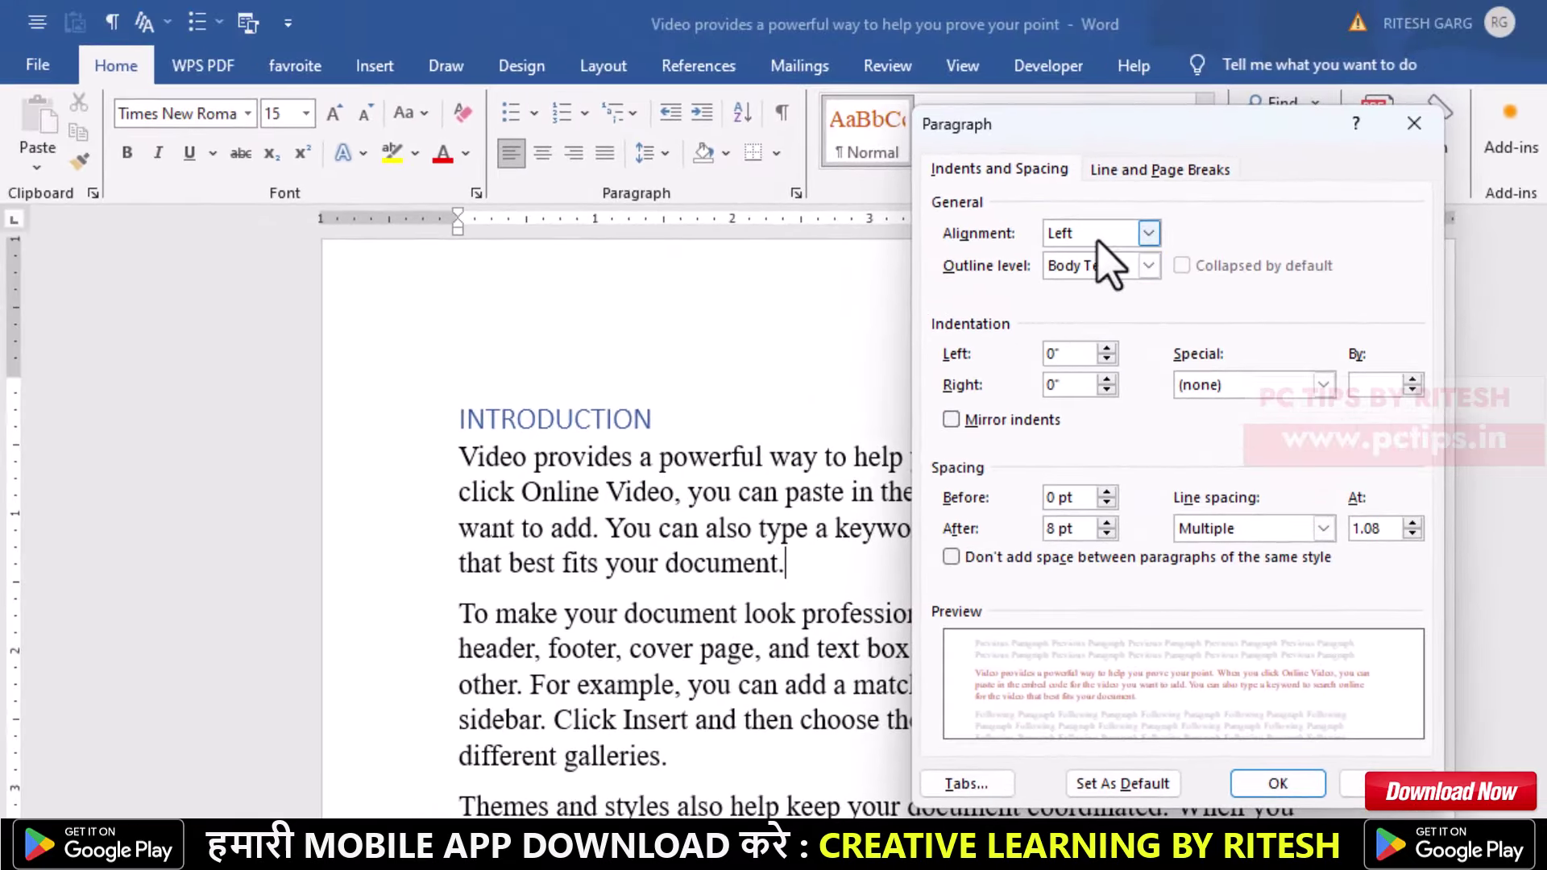
# - Keep Left alignment and give the paragraph outline Level 3
pyautogui.click(1097, 239)
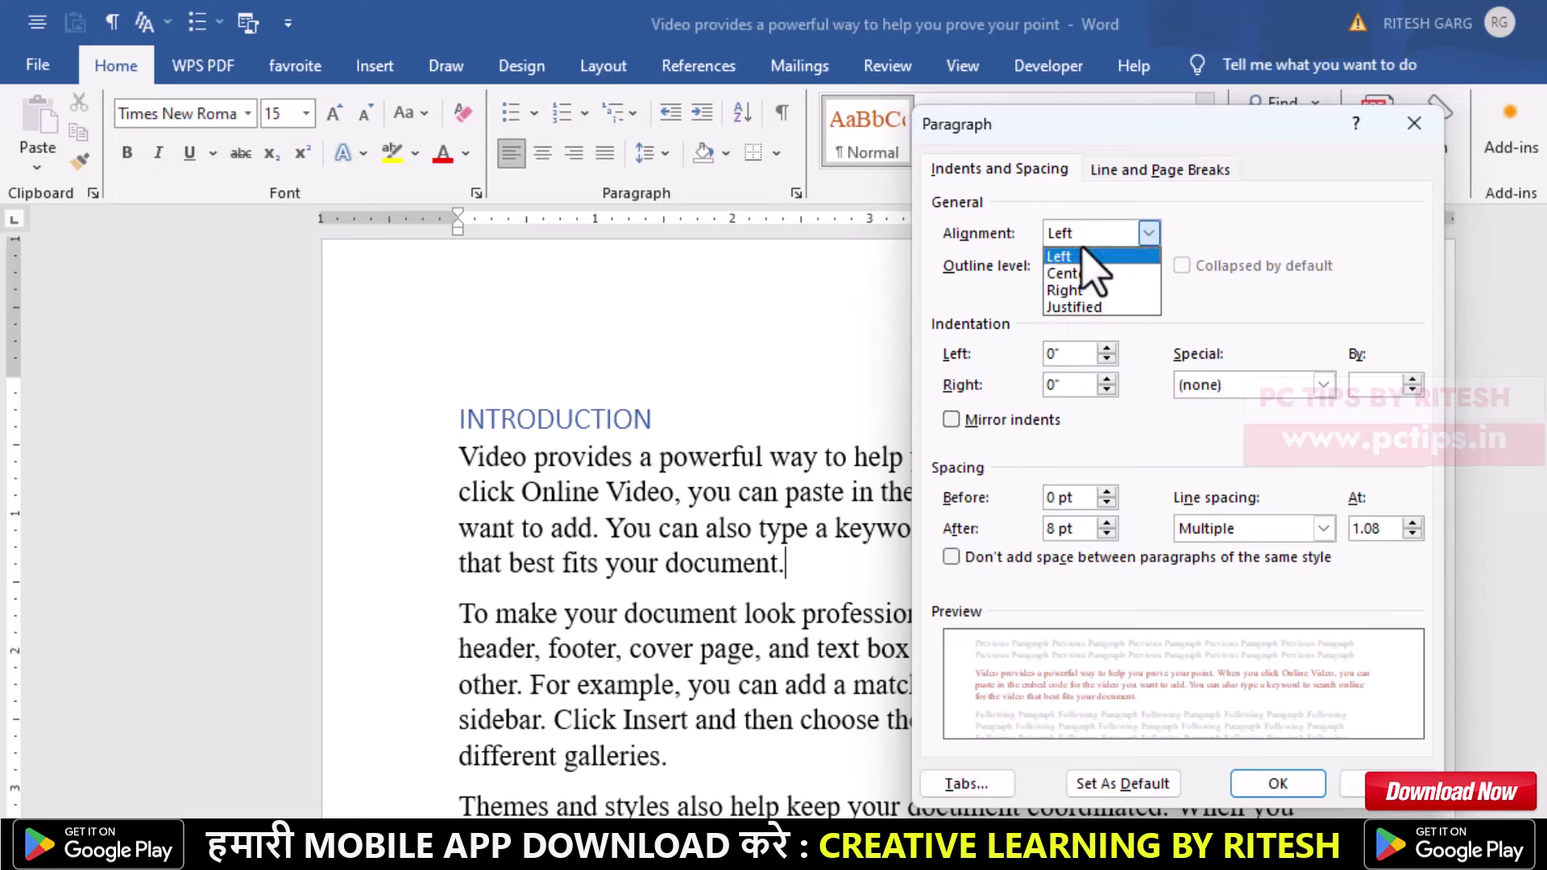
pyautogui.click(1184, 289)
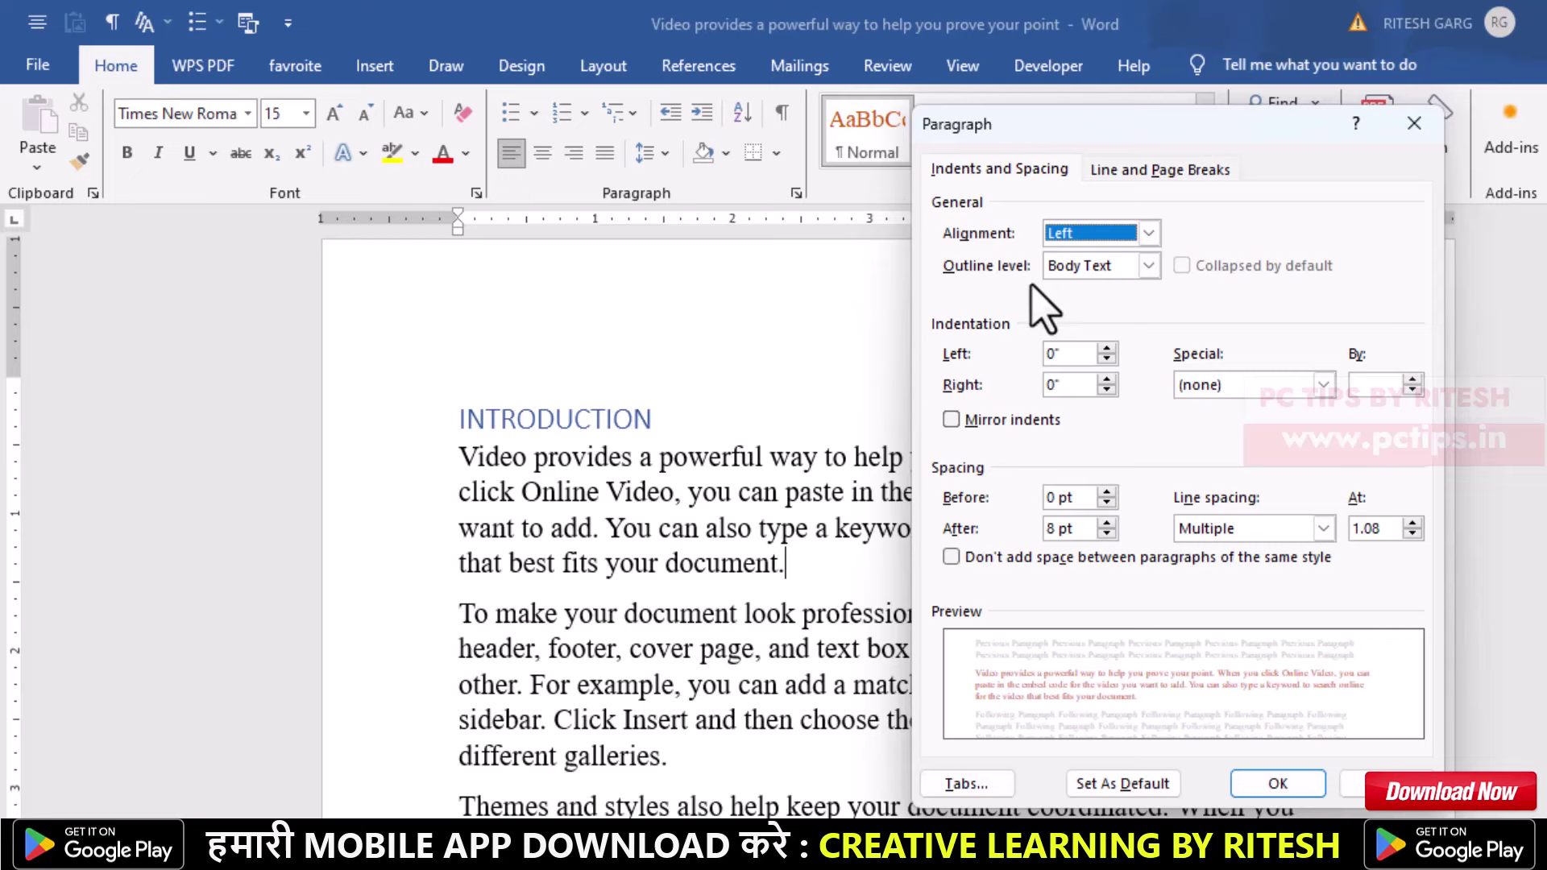
pyautogui.click(1095, 272)
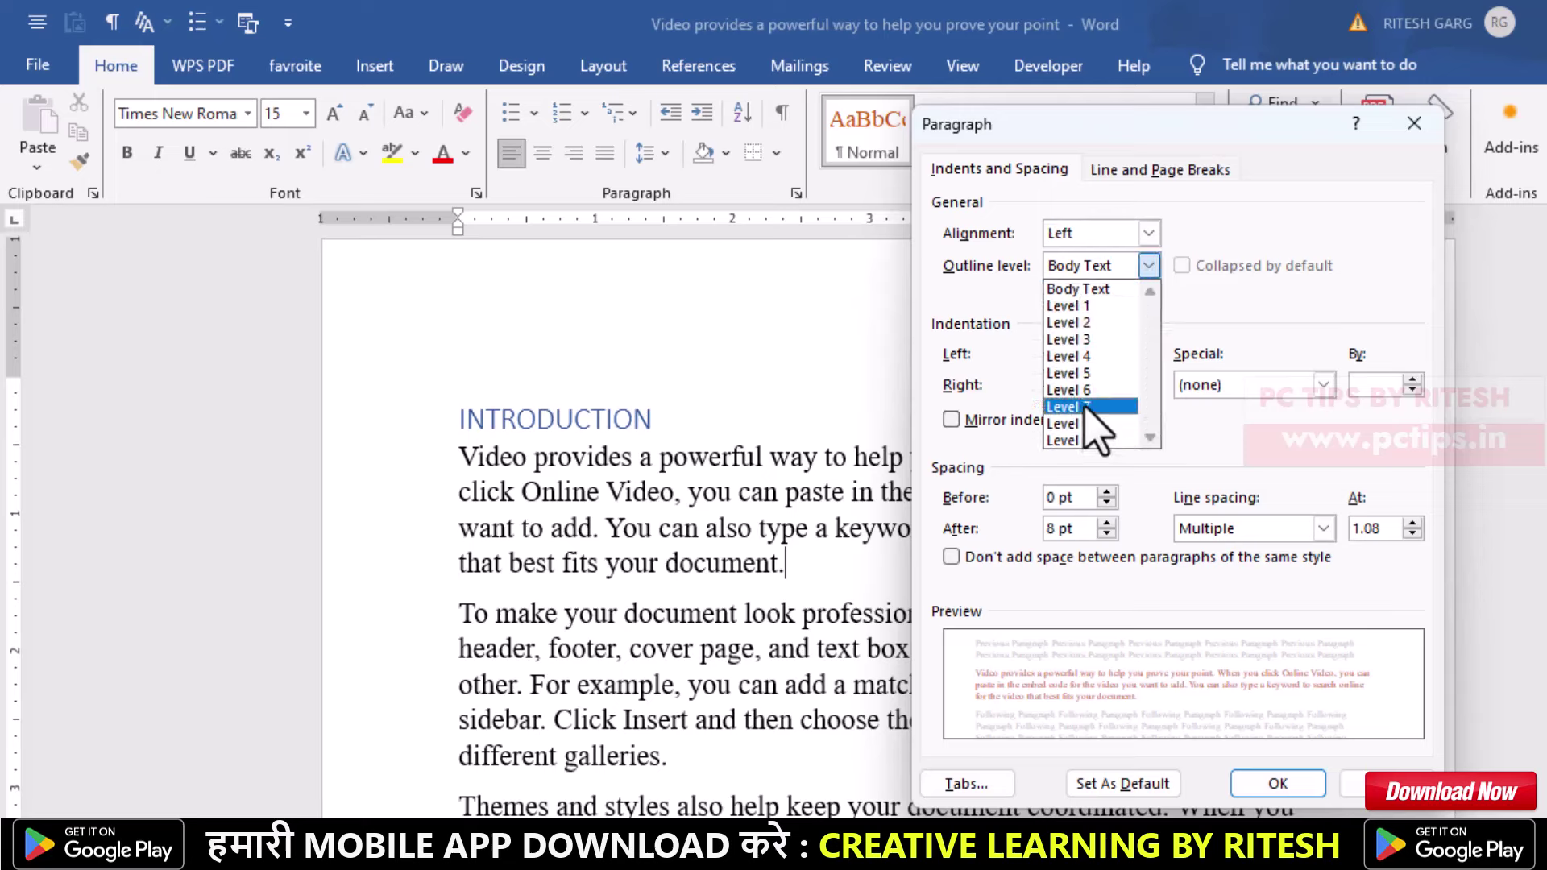
pyautogui.click(1092, 343)
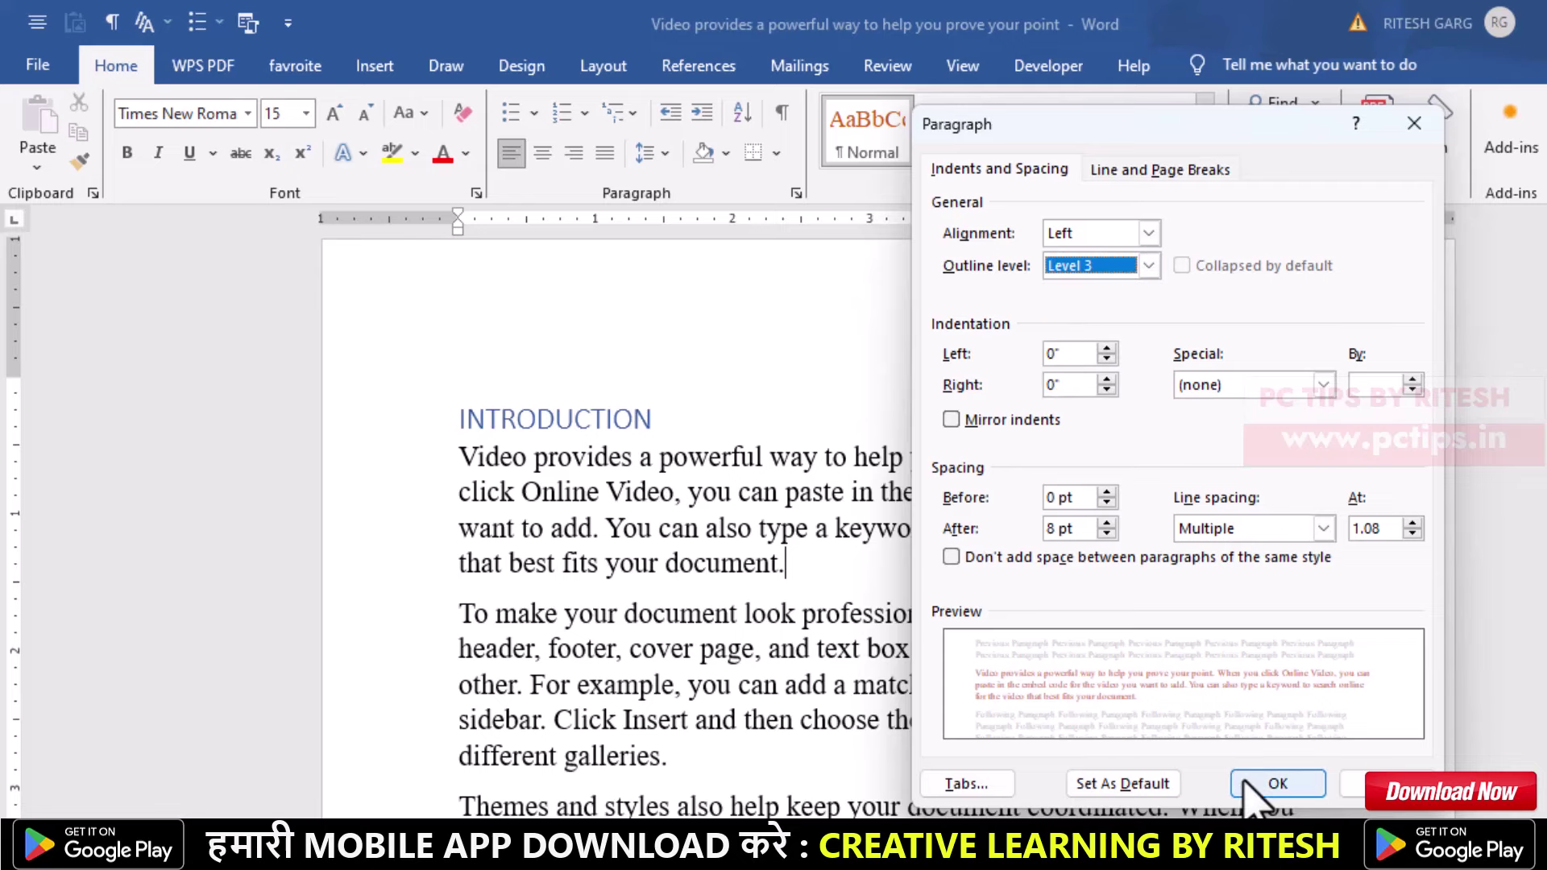
pyautogui.click(1273, 786)
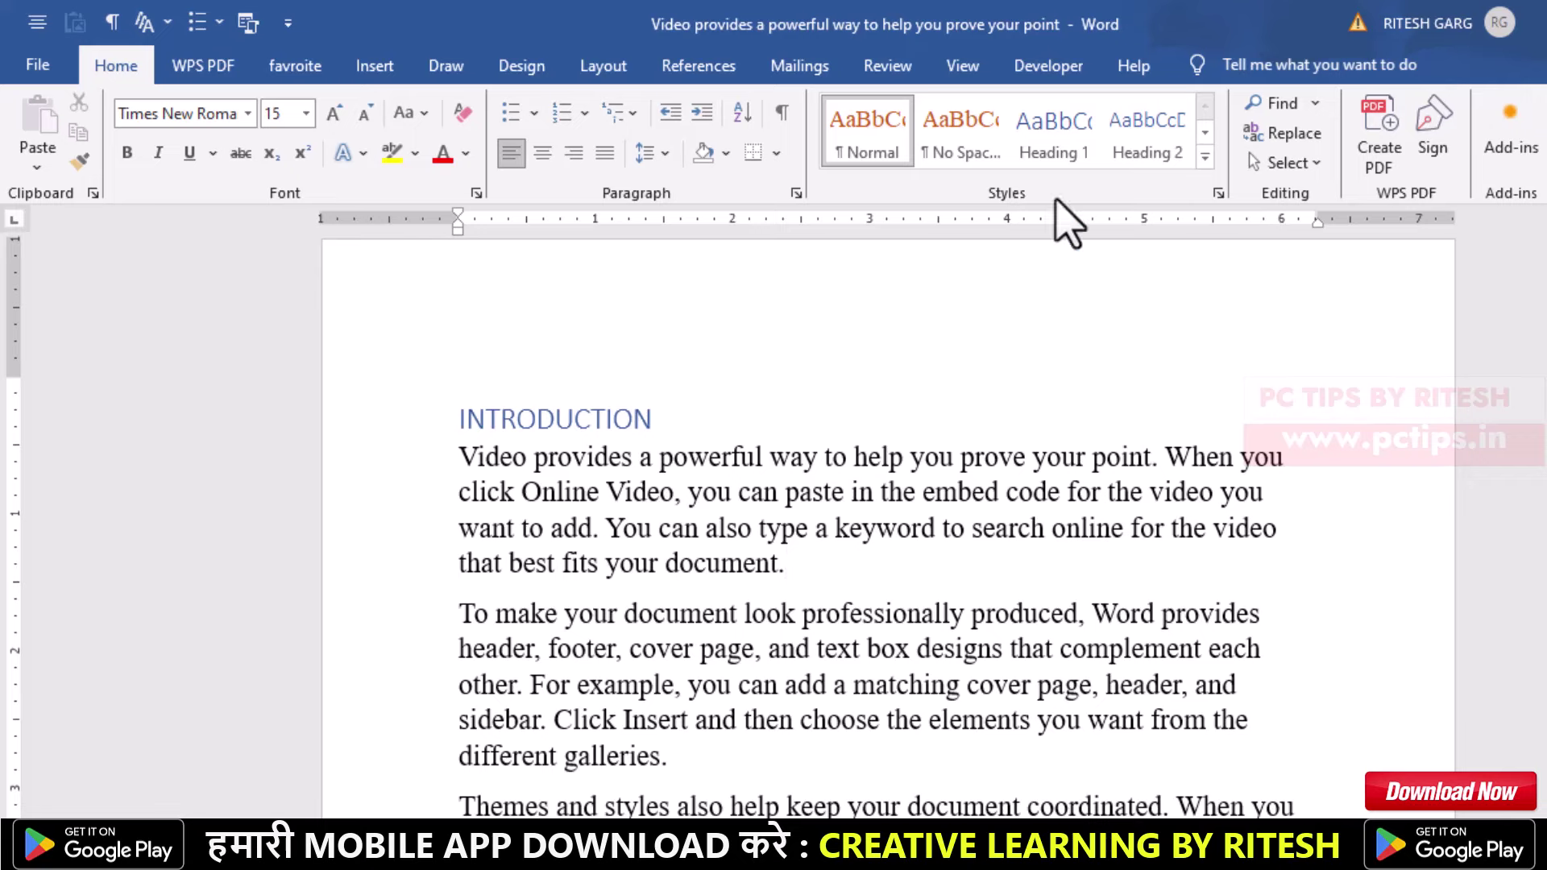
pyautogui.click(975, 66)
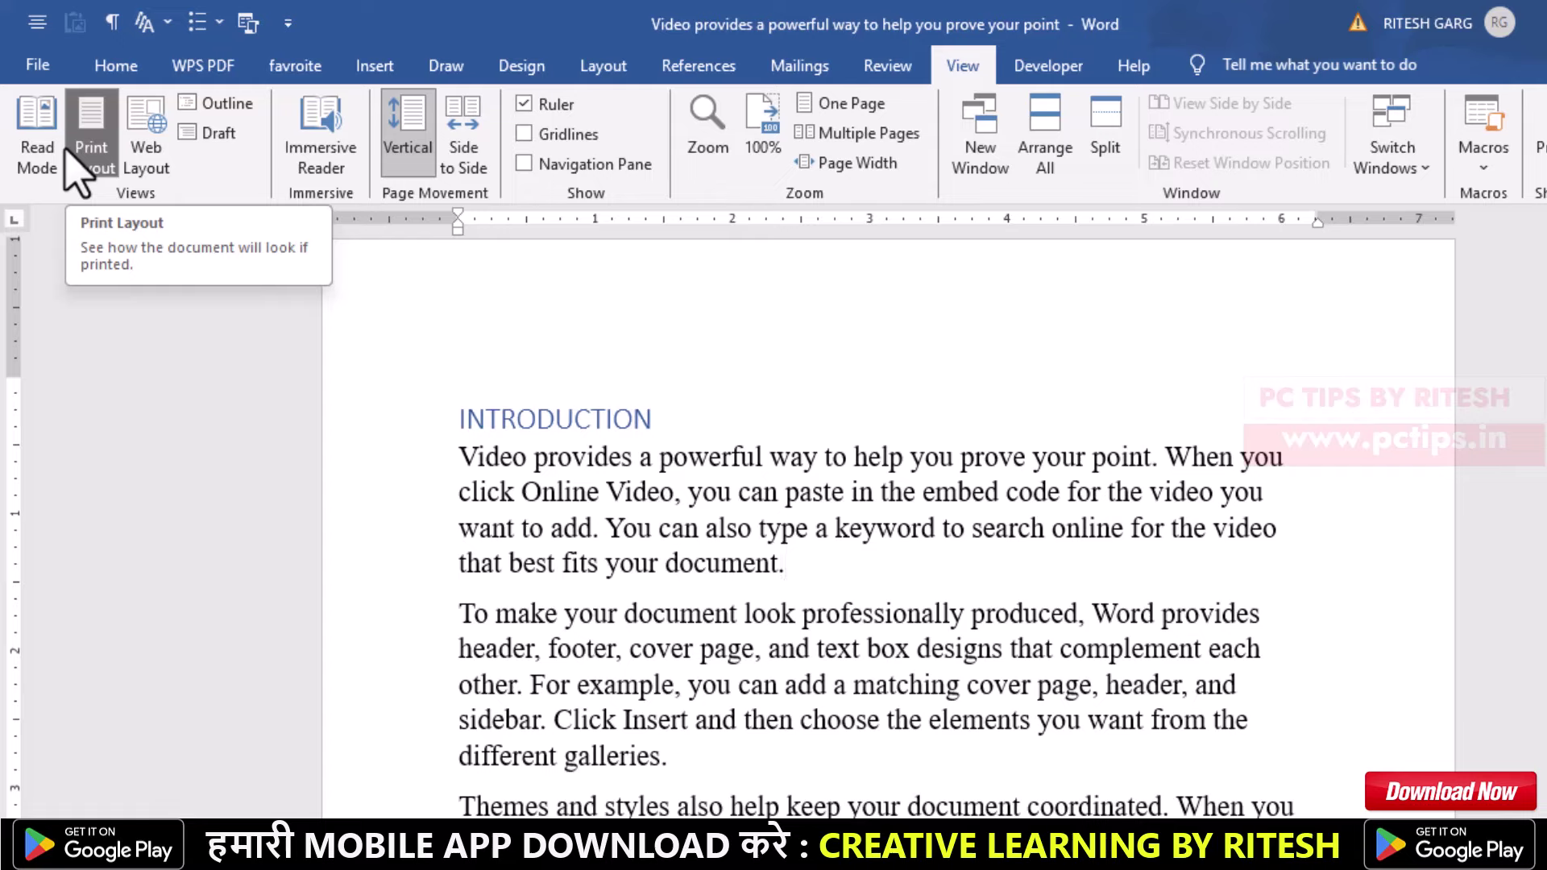
pyautogui.click(219, 105)
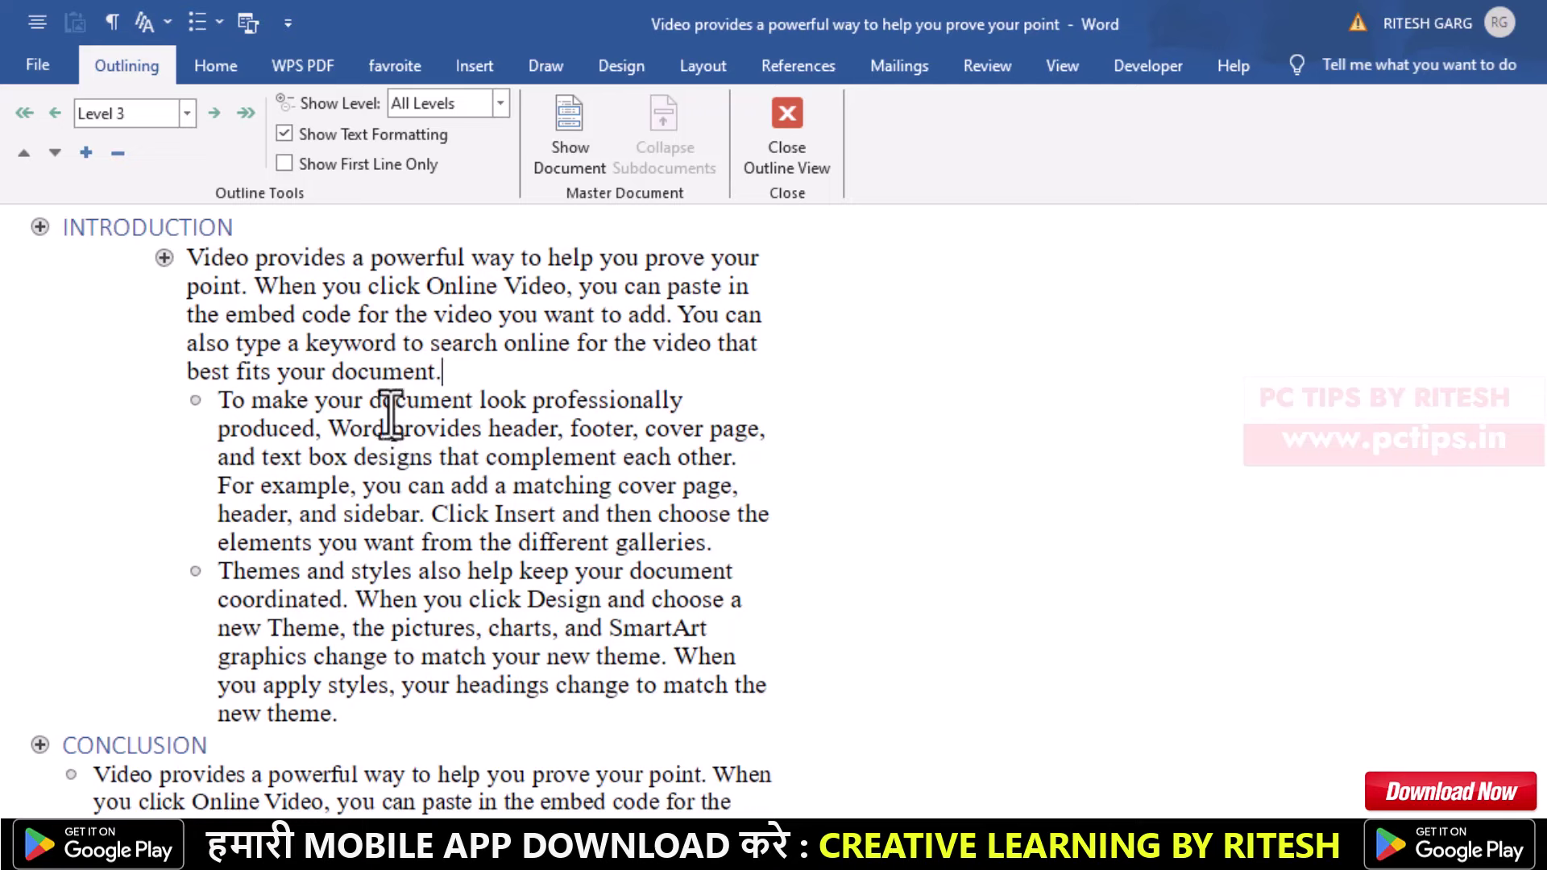
pyautogui.click(164, 257)
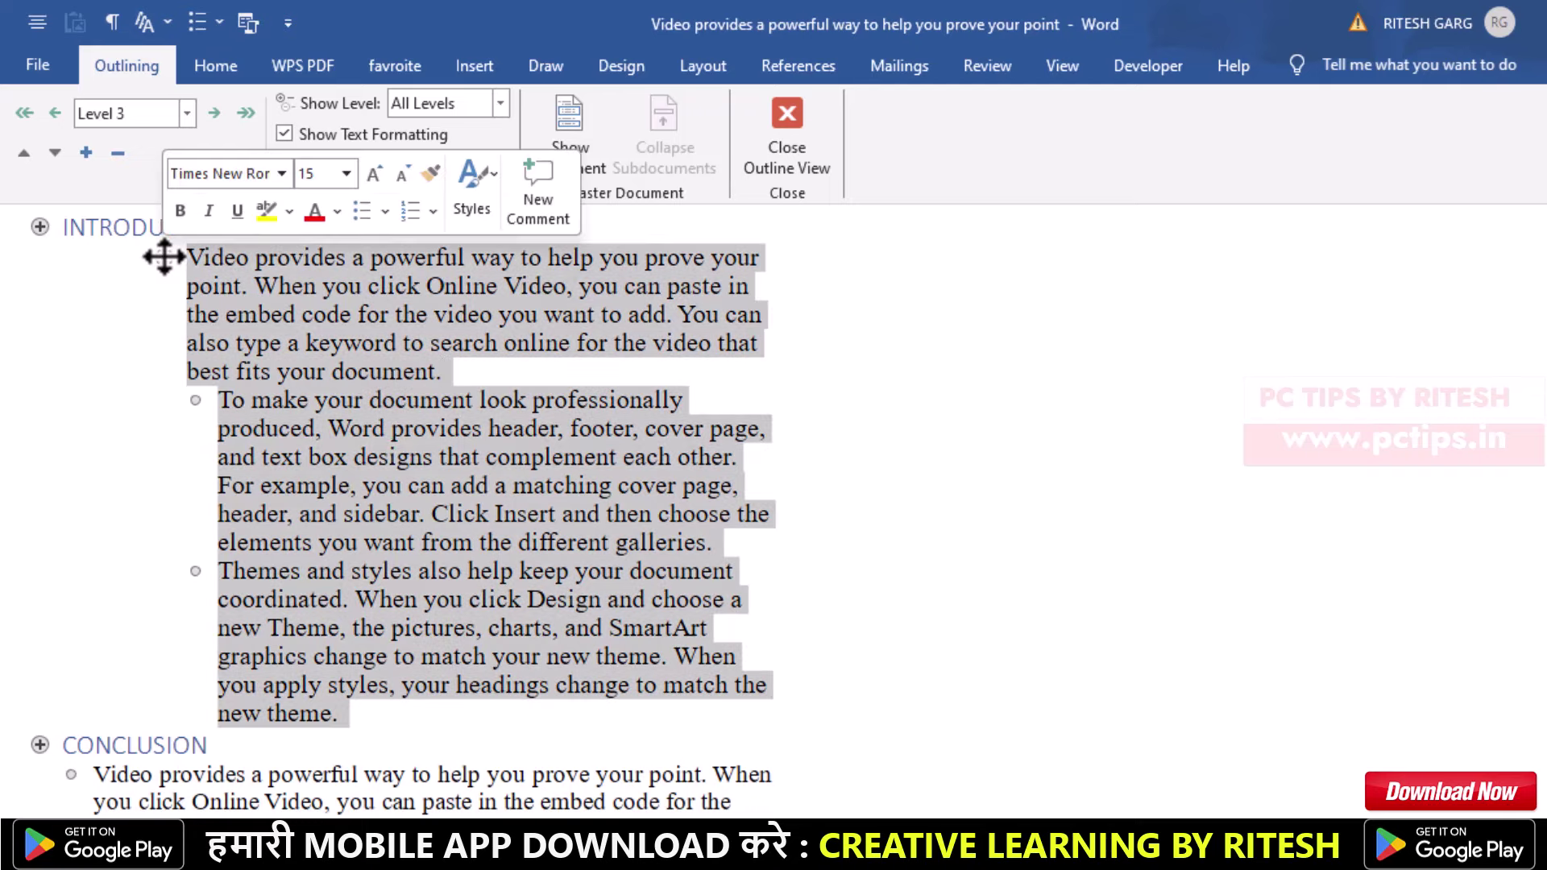
pyautogui.doubleClick(165, 257)
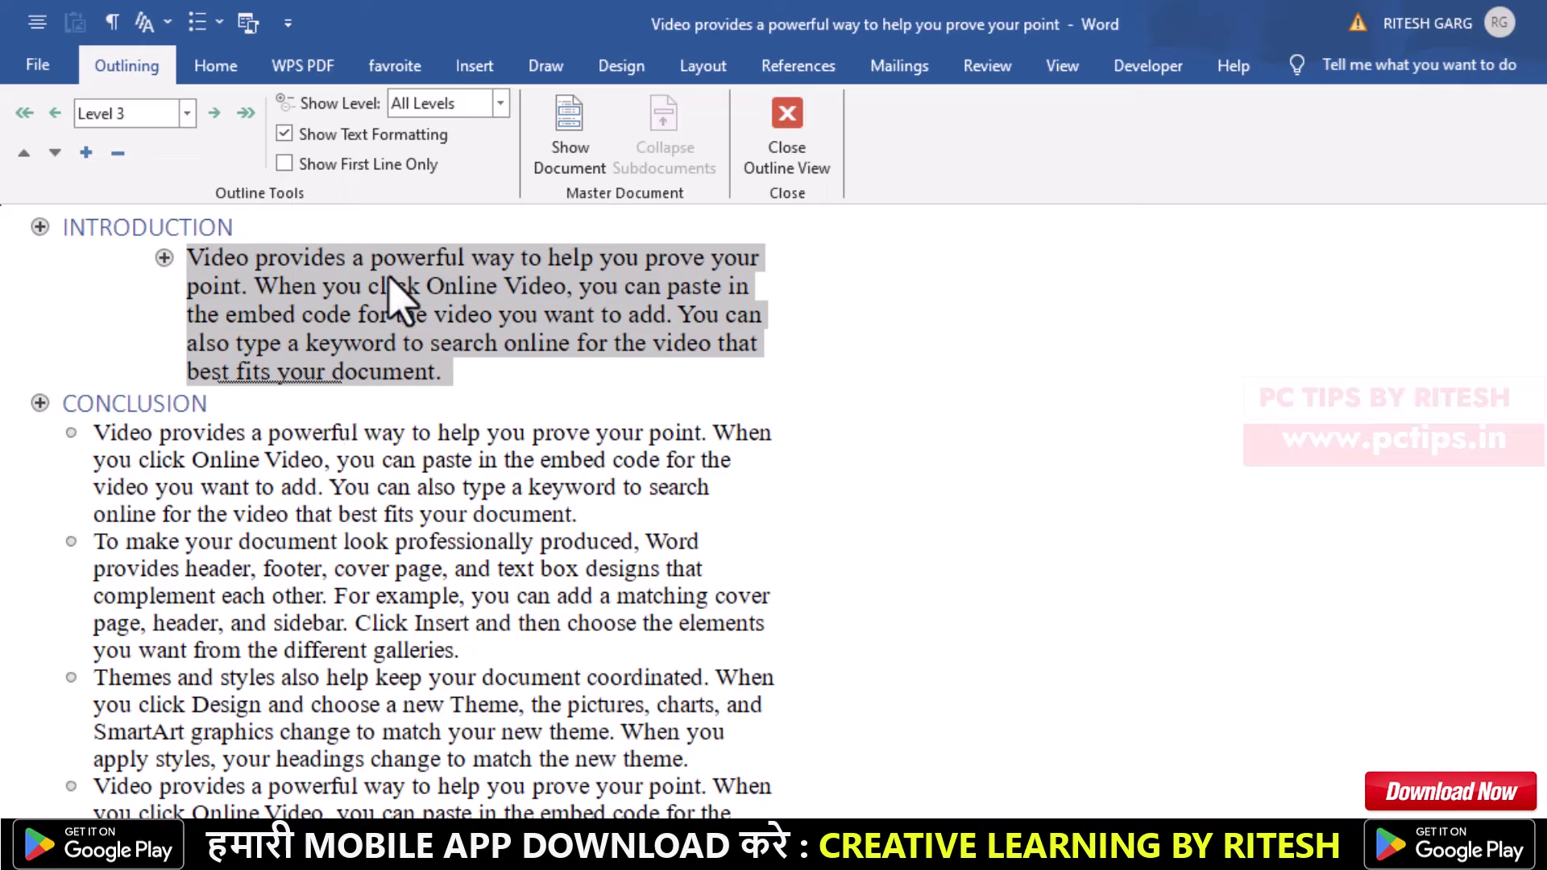
pyautogui.doubleClick(165, 257)
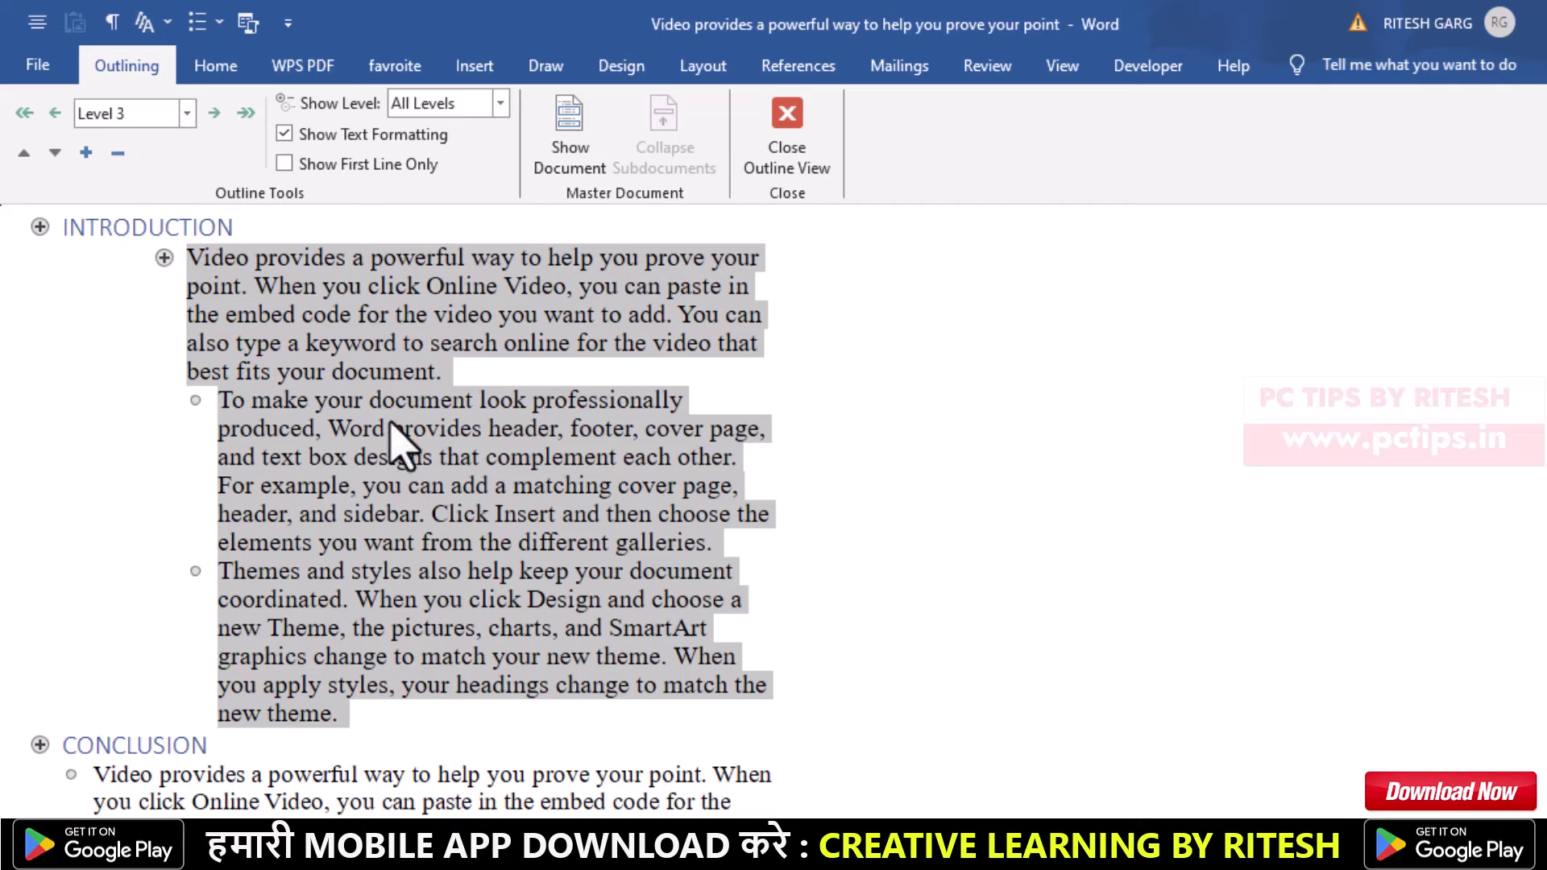
pyautogui.scroll(-5, 402, 483)
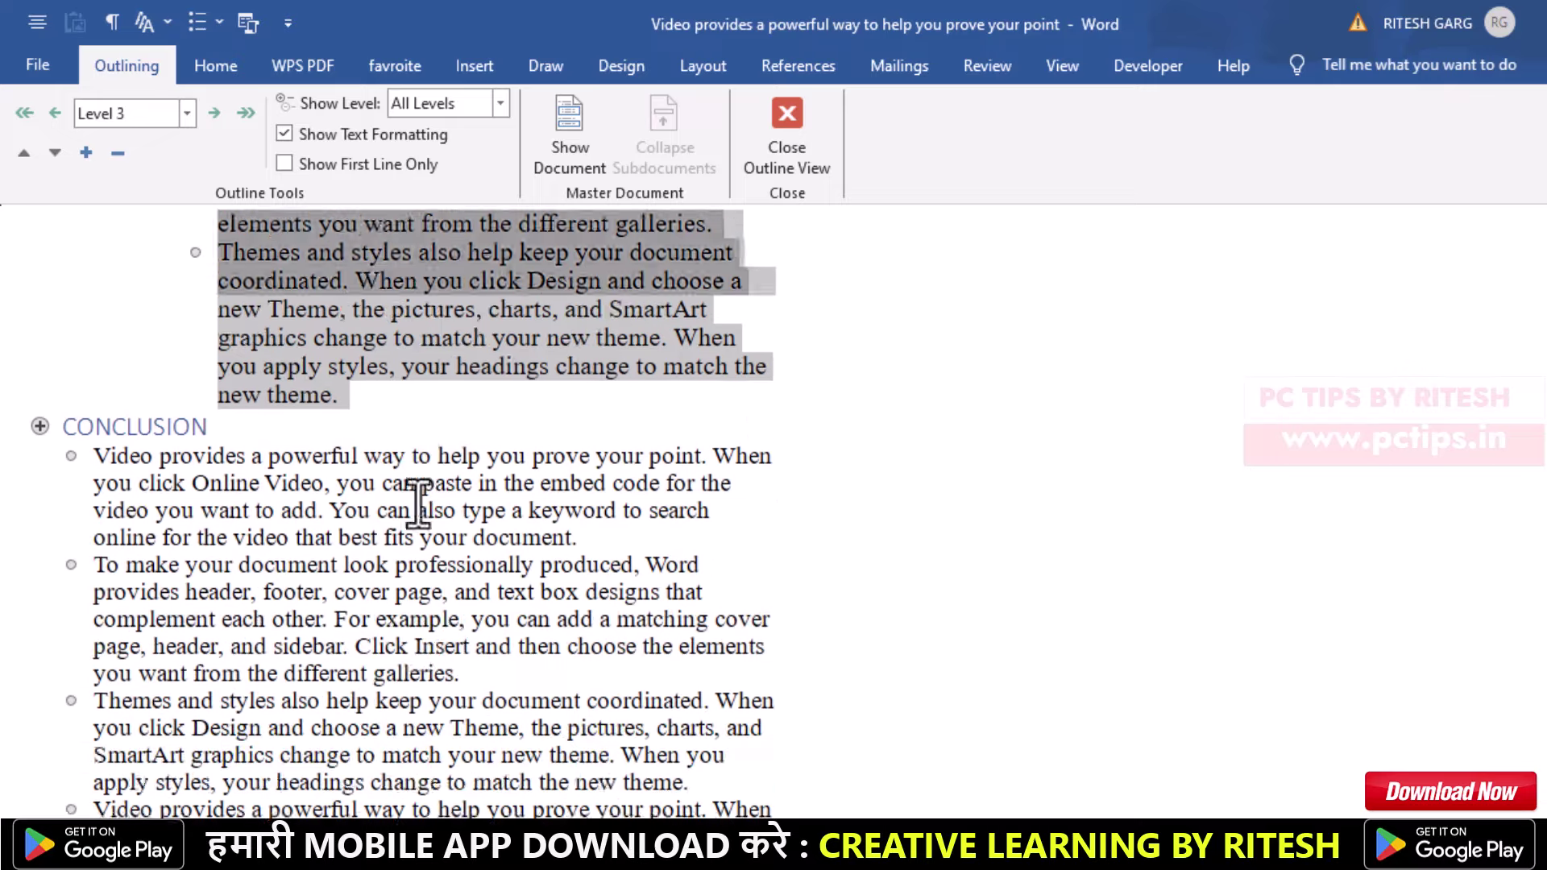
pyautogui.scroll(-5, 411, 503)
pyautogui.scroll(-5, 411, 516)
pyautogui.scroll(5, 406, 536)
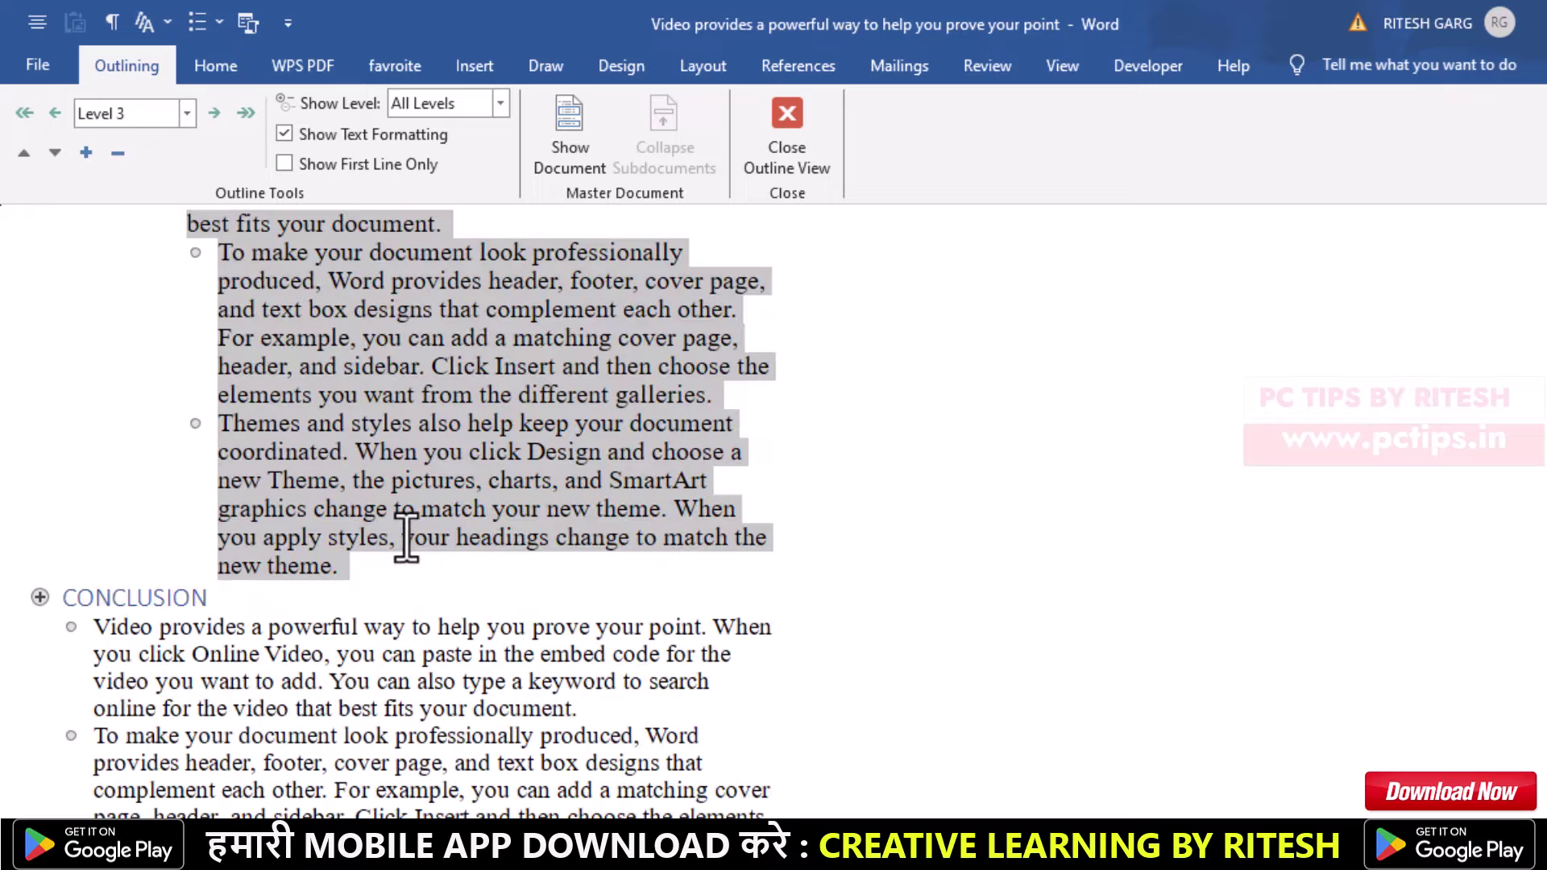
pyautogui.scroll(2, 419, 548)
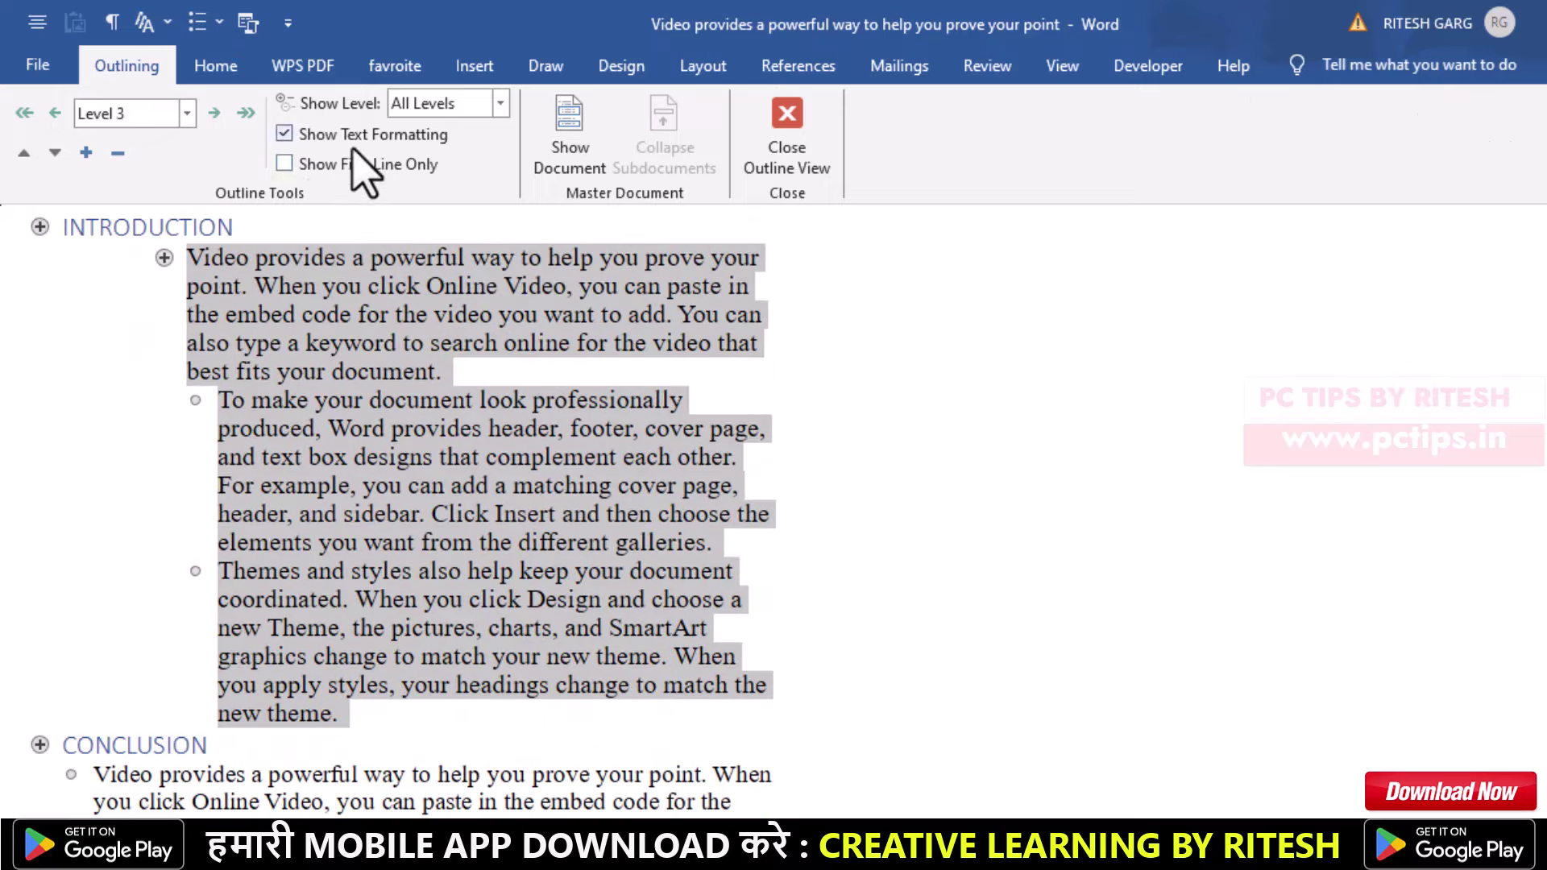
pyautogui.hotkey('ctrl', 'alt', 'p')
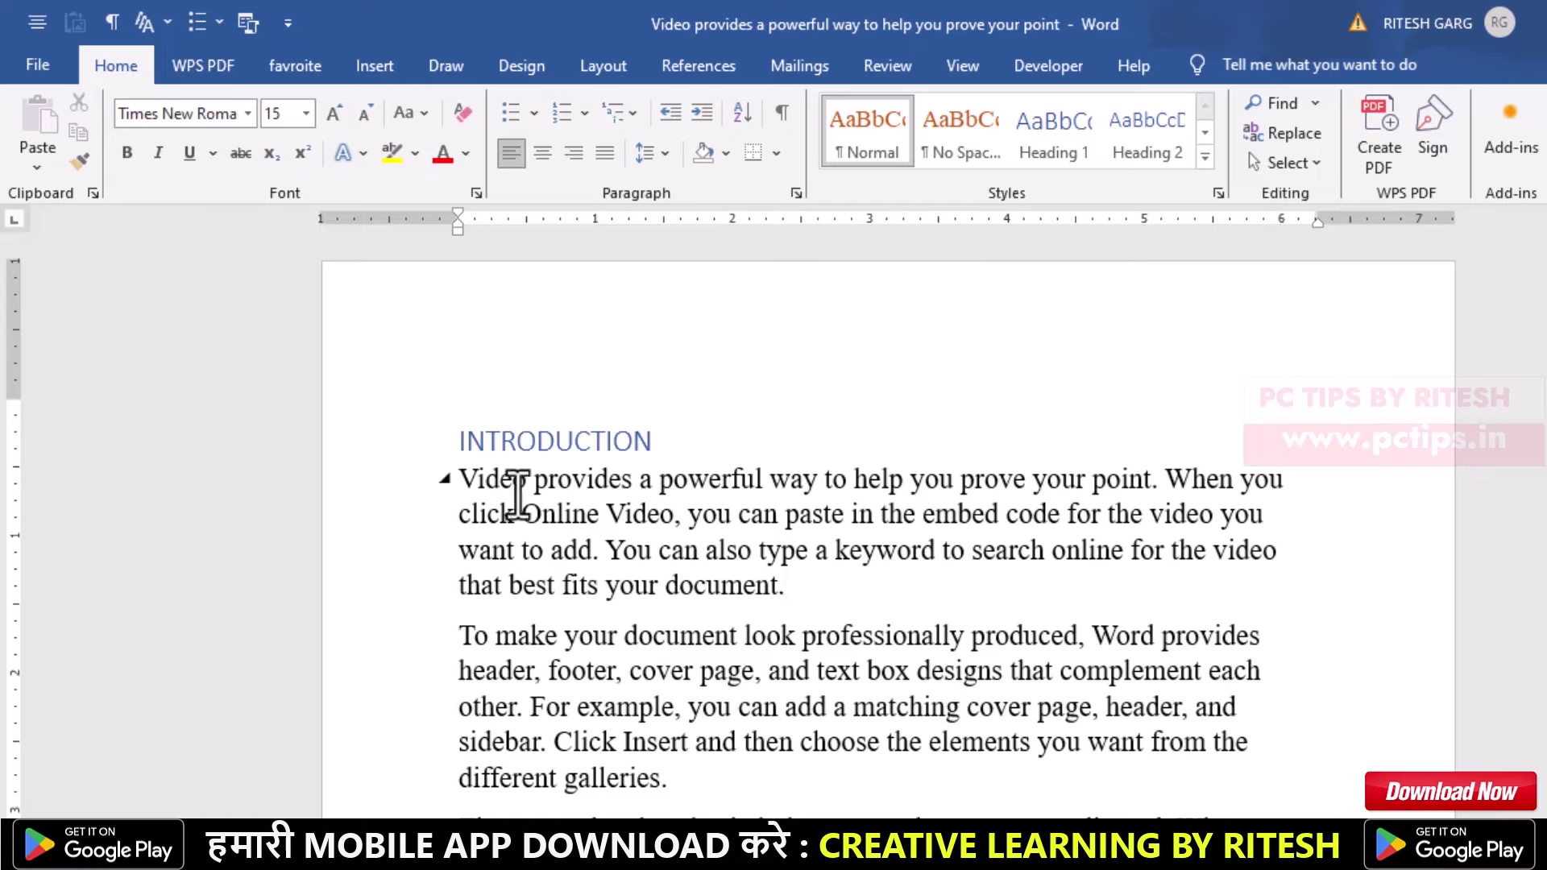
# - Collapse the content beneath the Level 3 first paragraph and reopen the Paragraph dialog
pyautogui.scroll(-2, 513, 497)
pyautogui.scroll(2, 513, 500)
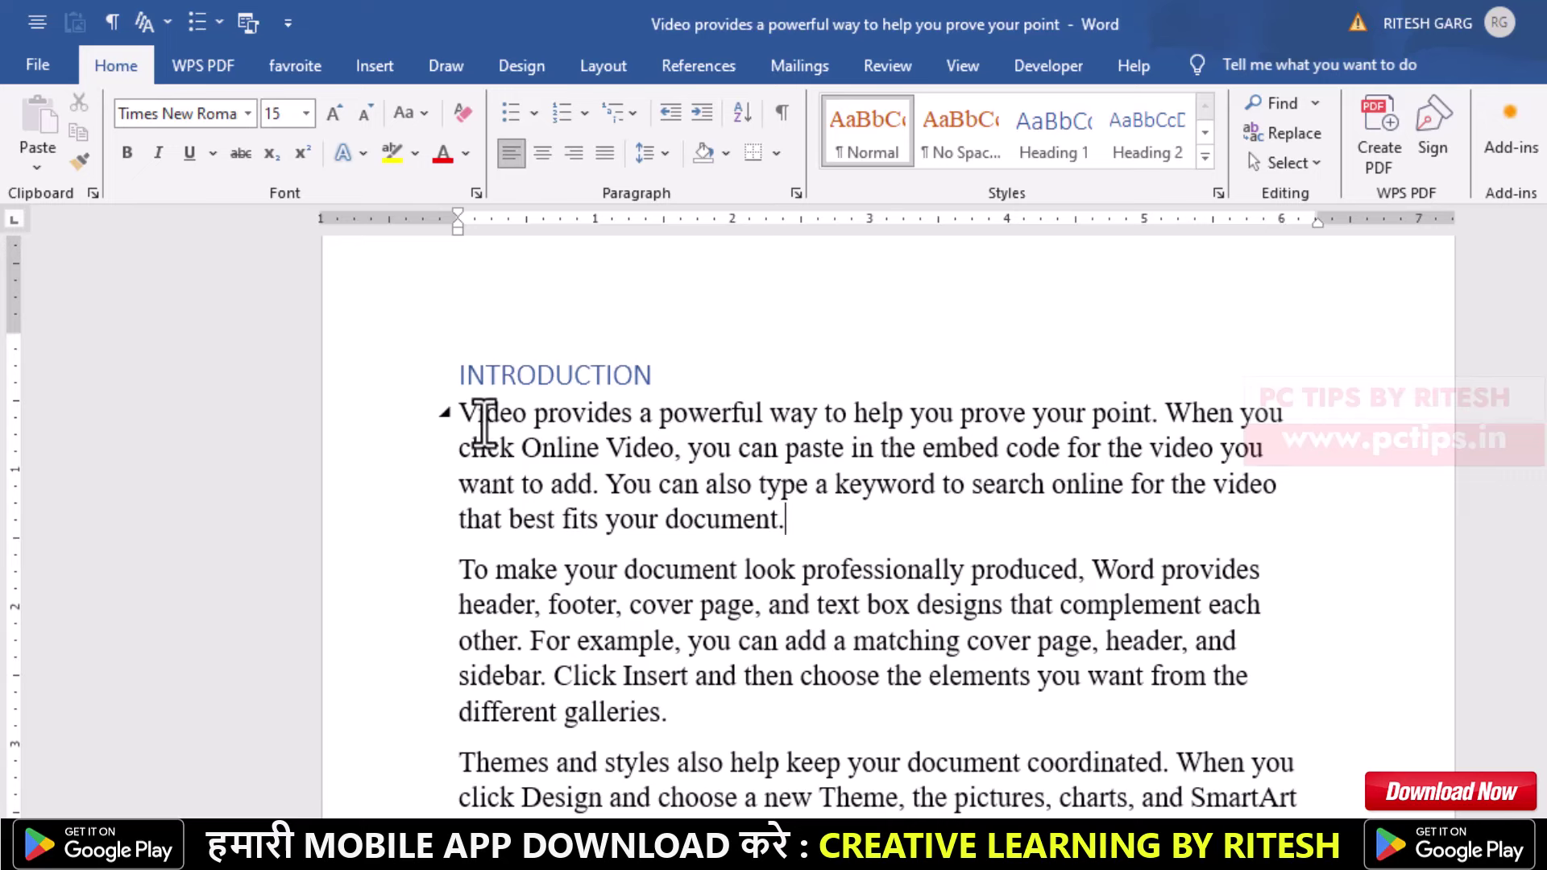
pyautogui.click(444, 415)
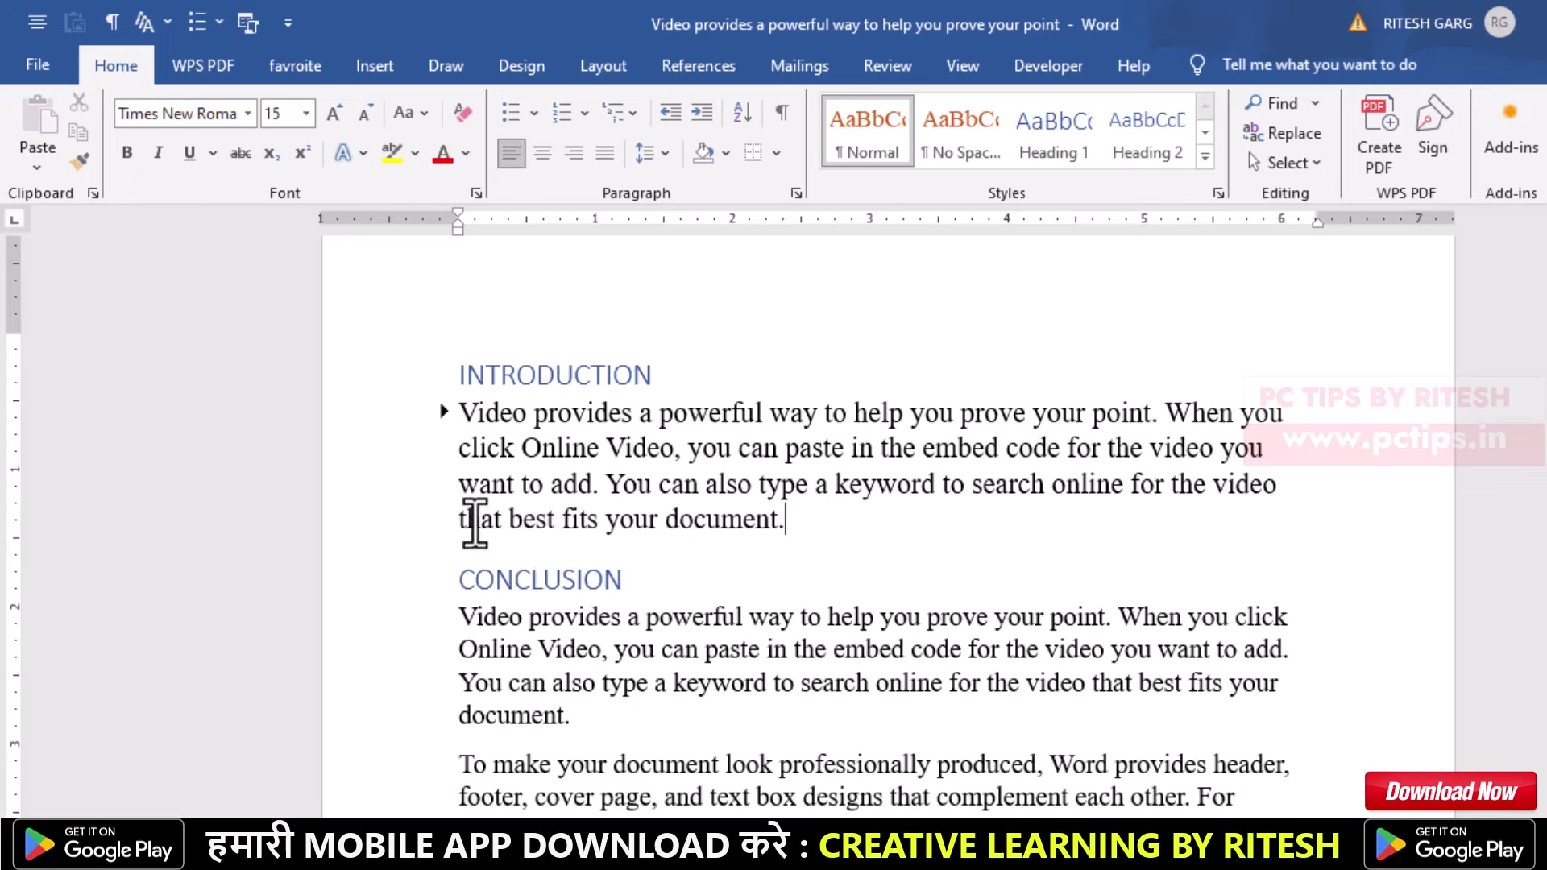
pyautogui.click(451, 415)
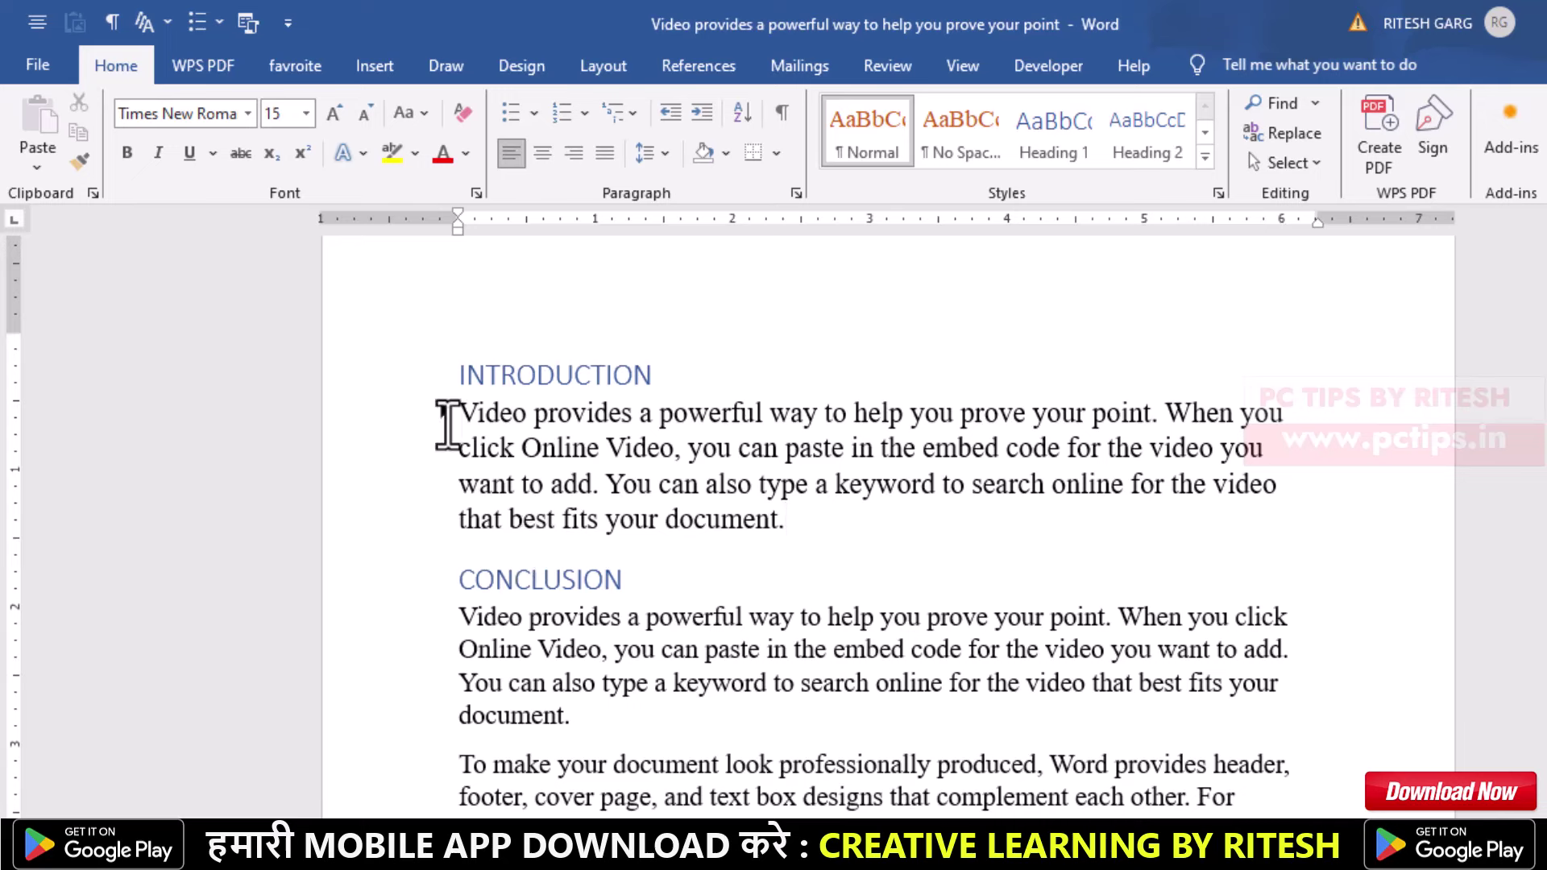
pyautogui.click(444, 411)
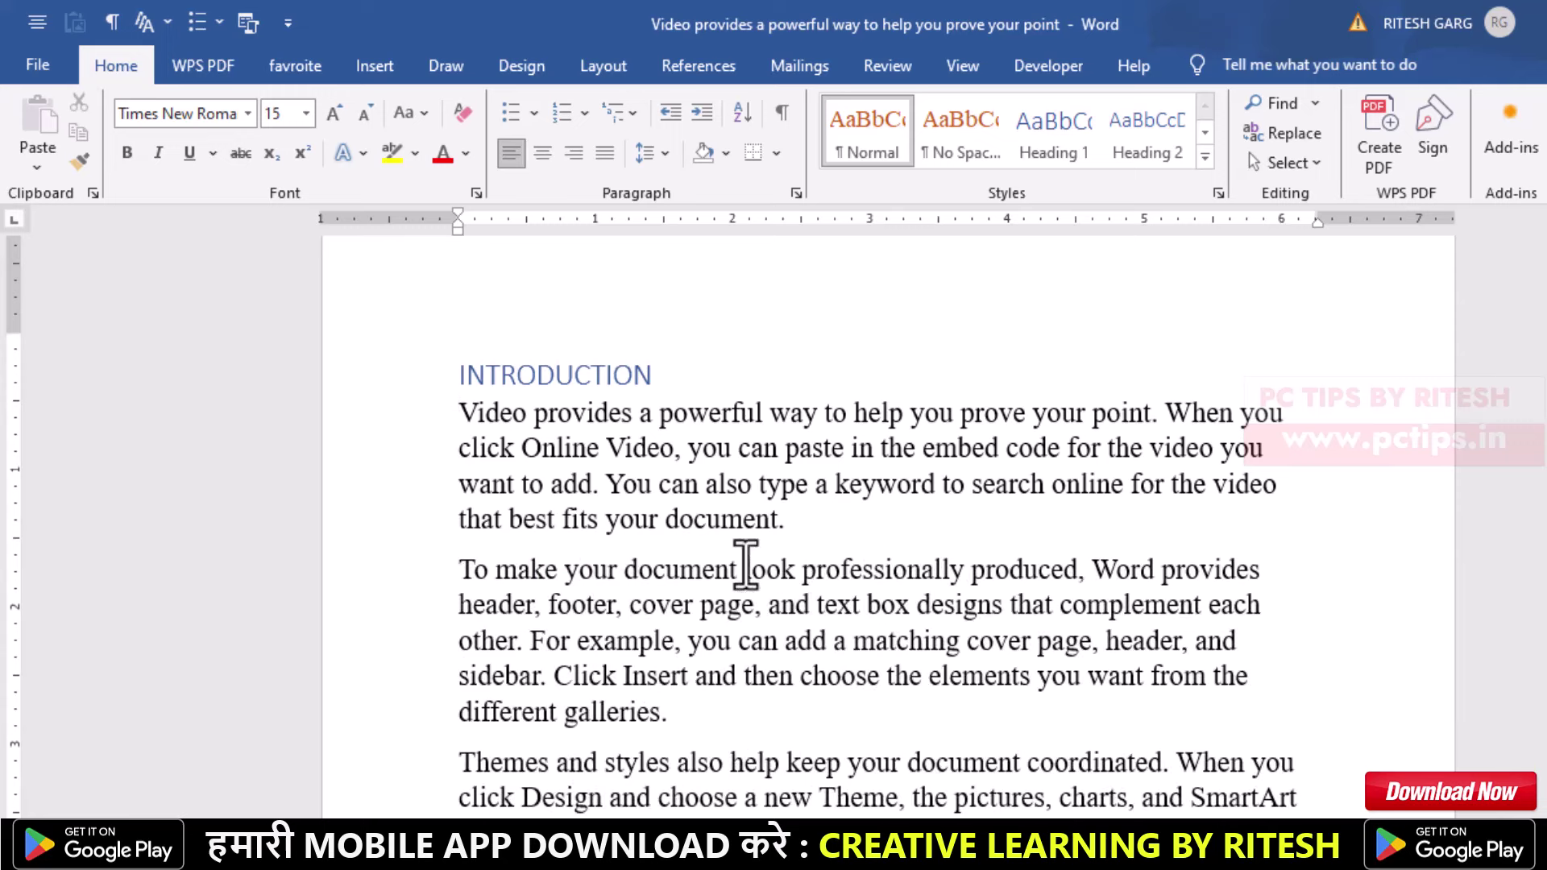
pyautogui.click(796, 193)
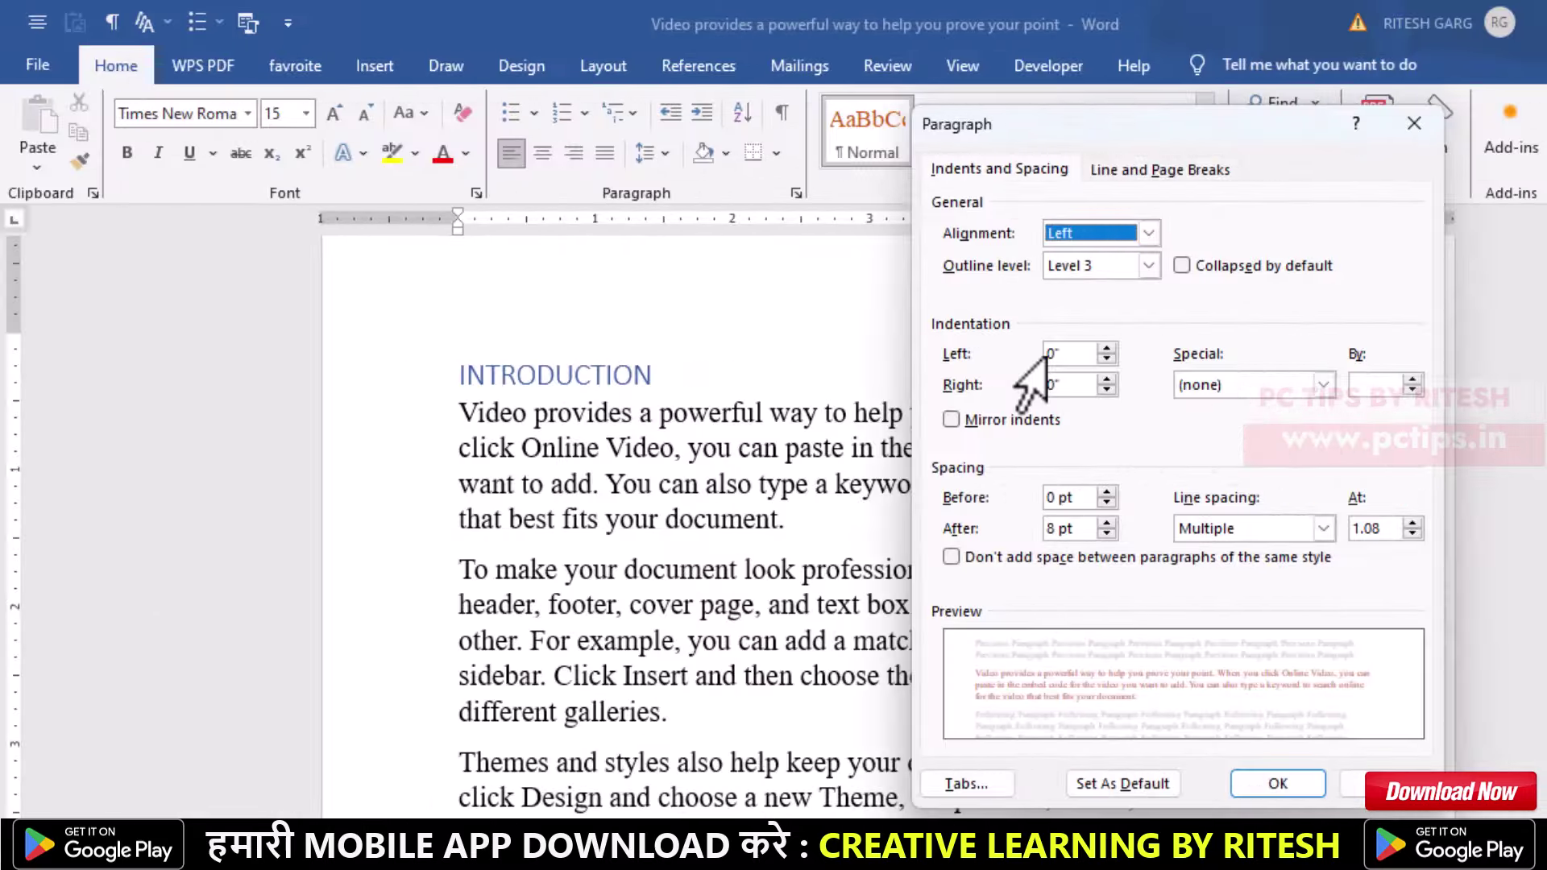
# - Apply a 2-inch left indent to the first paragraph, then undo it
pyautogui.moveTo(1132, 137); pyautogui.dragTo(1077, 114)
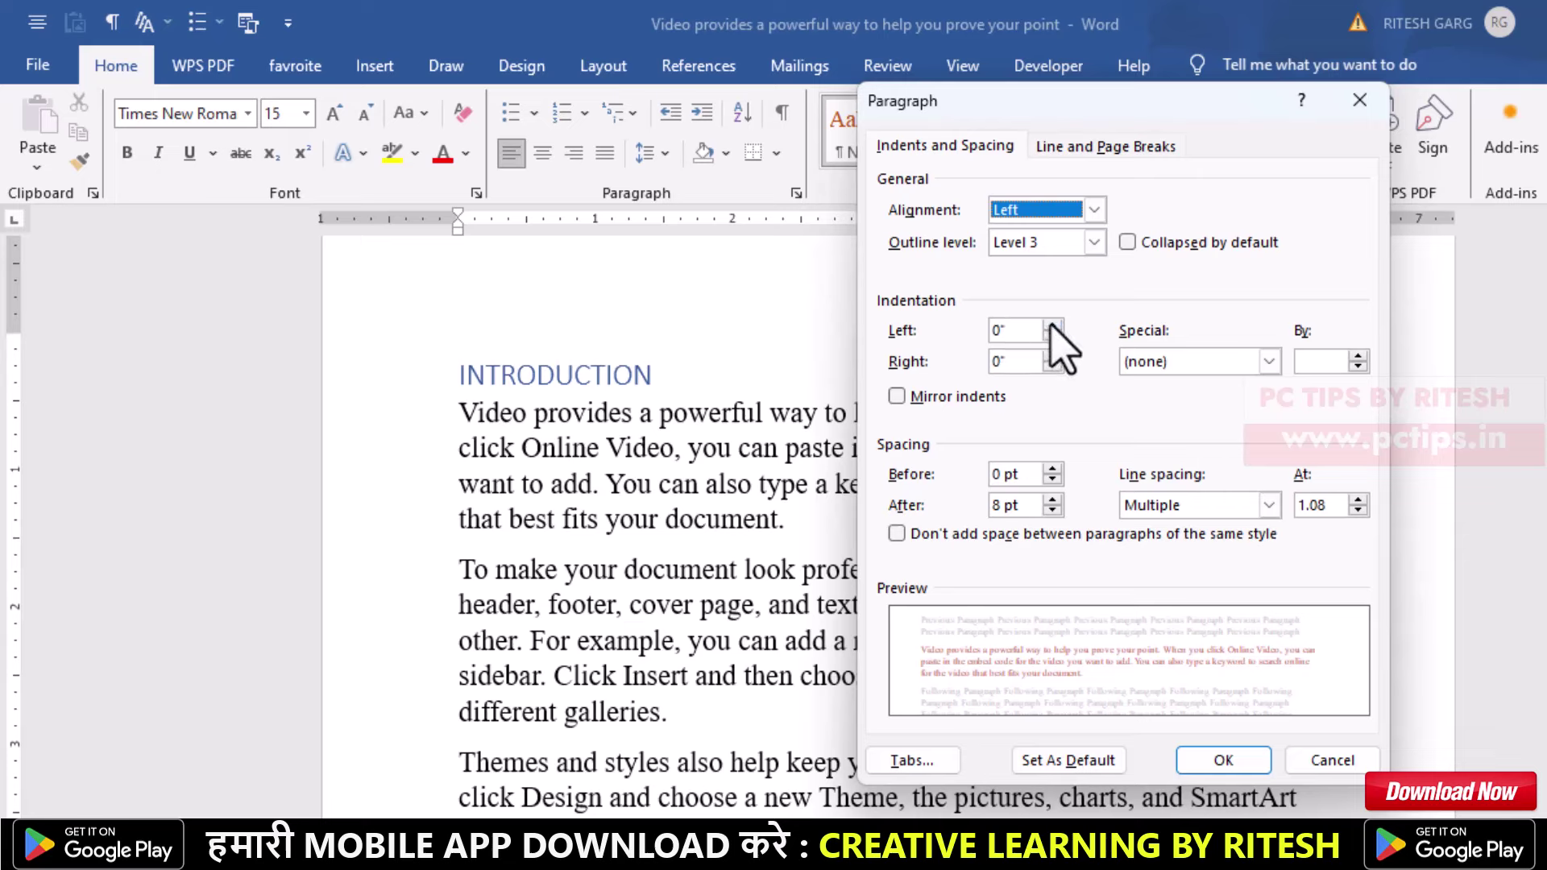
pyautogui.moveTo(1037, 330); pyautogui.dragTo(969, 337)
pyautogui.write('2')
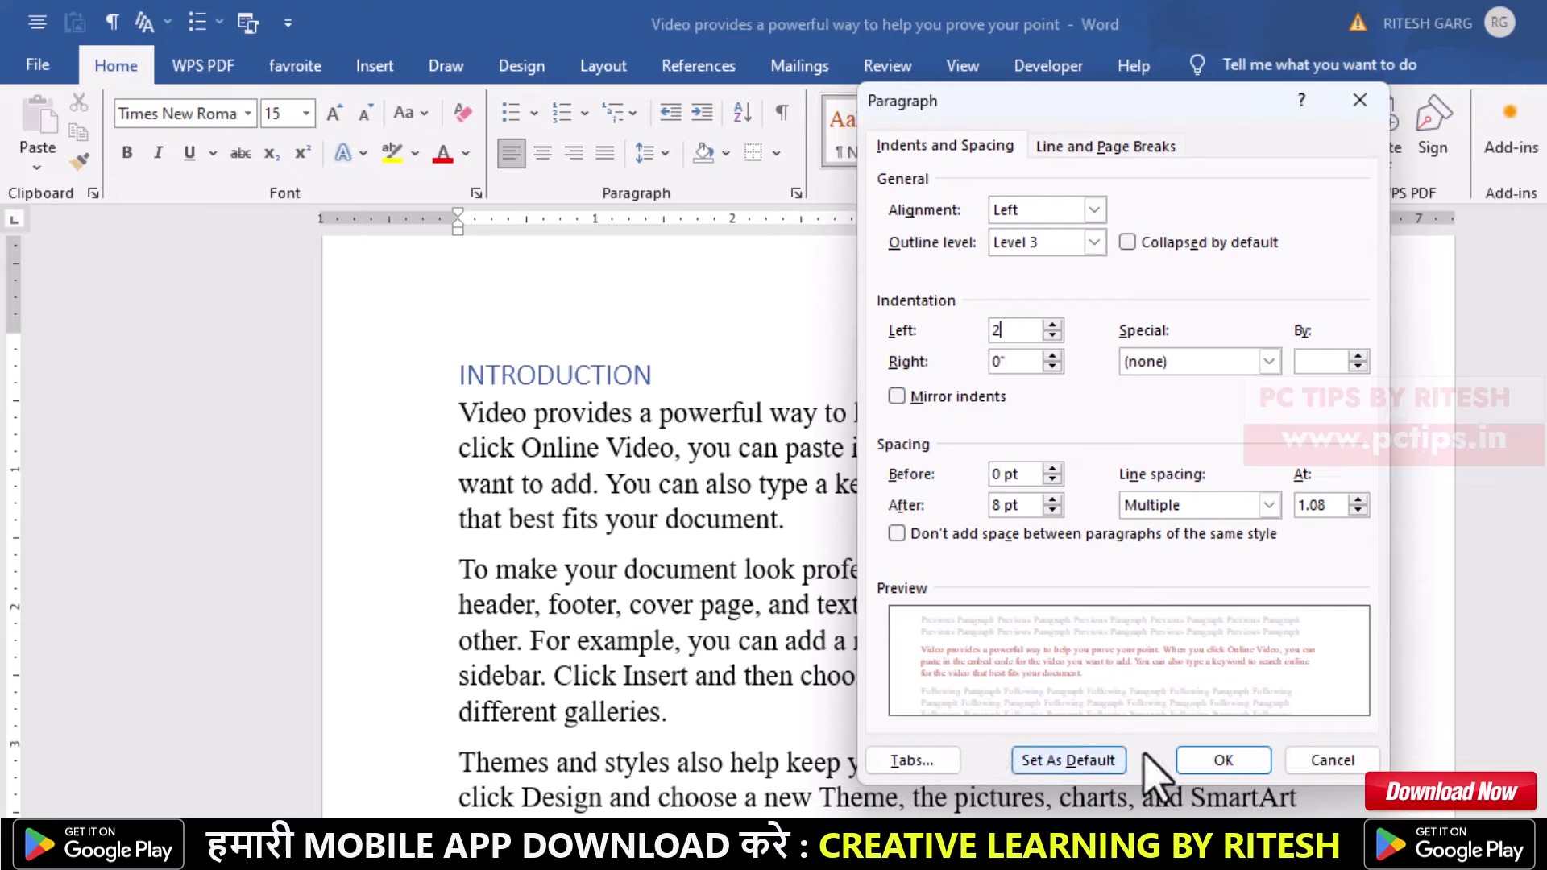
pyautogui.click(1233, 761)
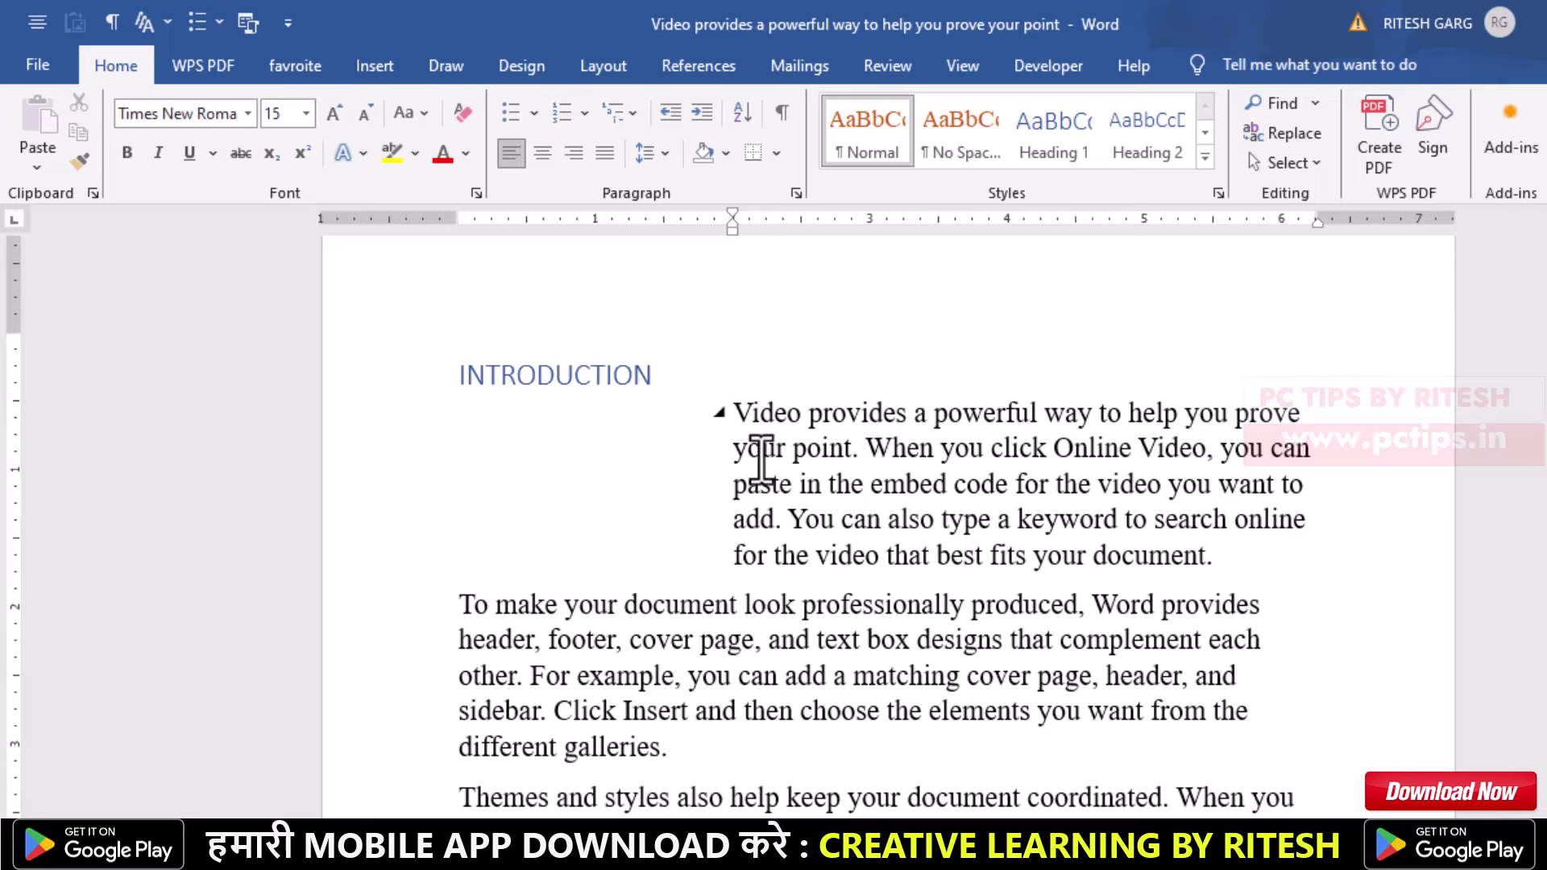
pyautogui.hotkey('ctrl', 'q')
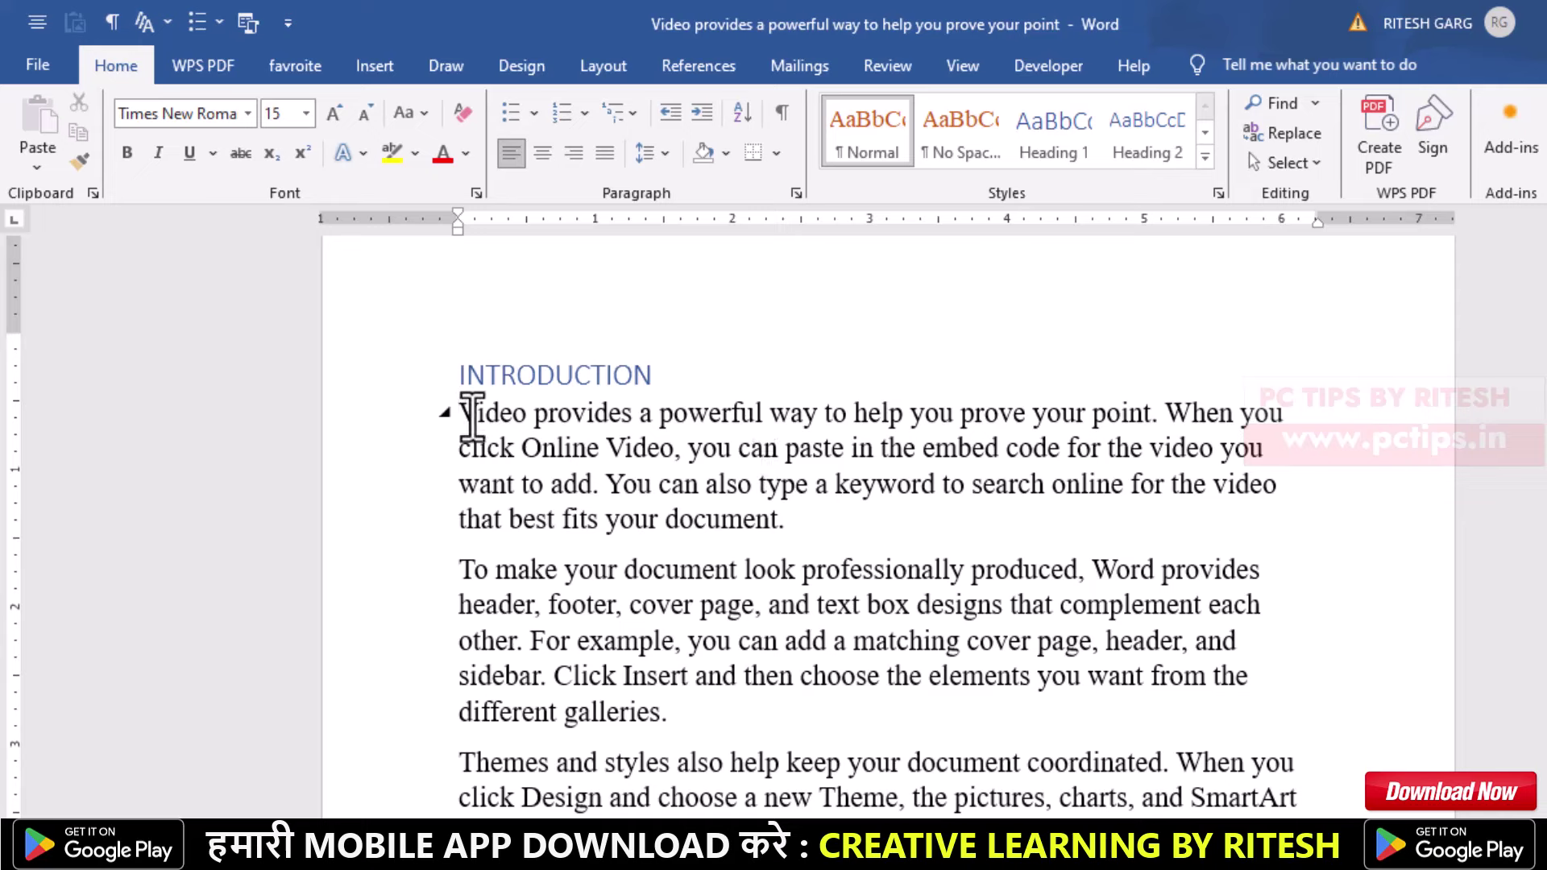
pyautogui.moveTo(471, 415); pyautogui.dragTo(667, 717)
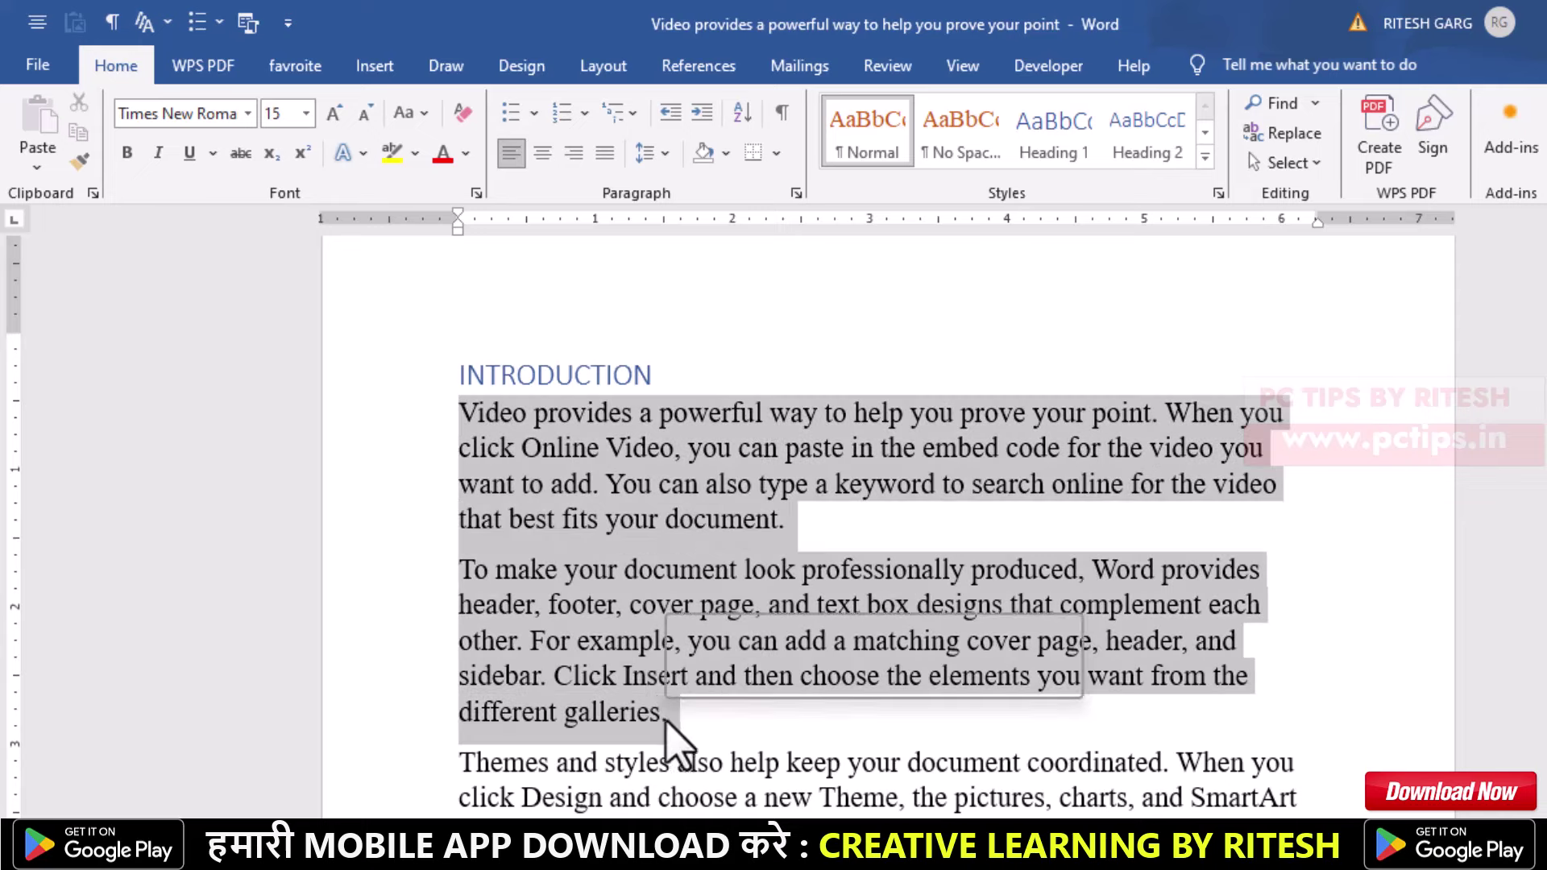
pyautogui.click(797, 194)
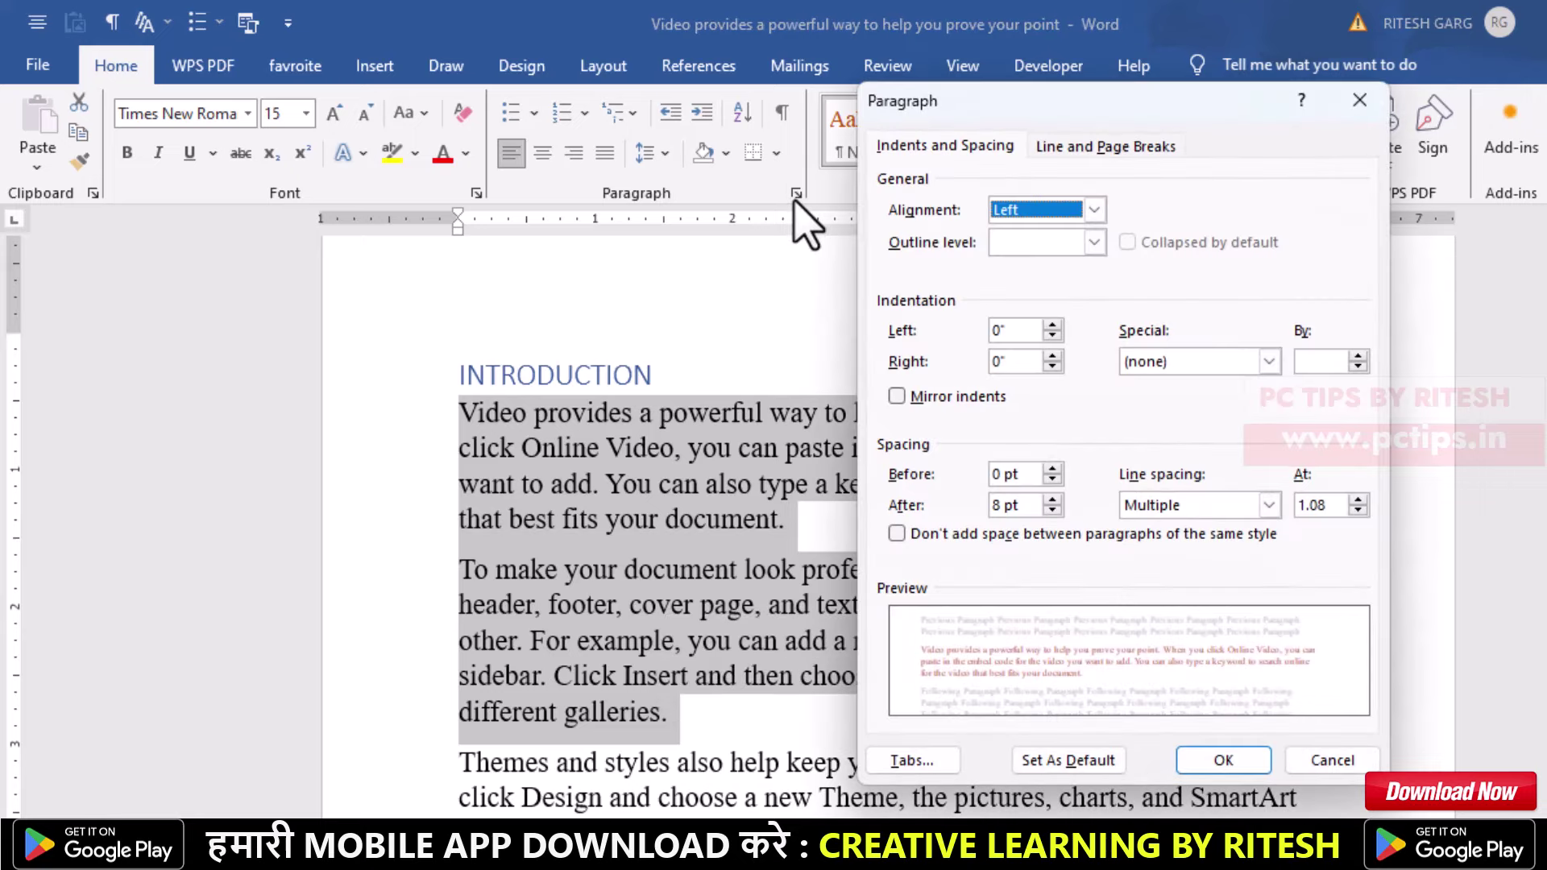
pyautogui.click(1024, 331)
pyautogui.moveTo(1030, 338); pyautogui.dragTo(970, 343)
pyautogui.write('2')
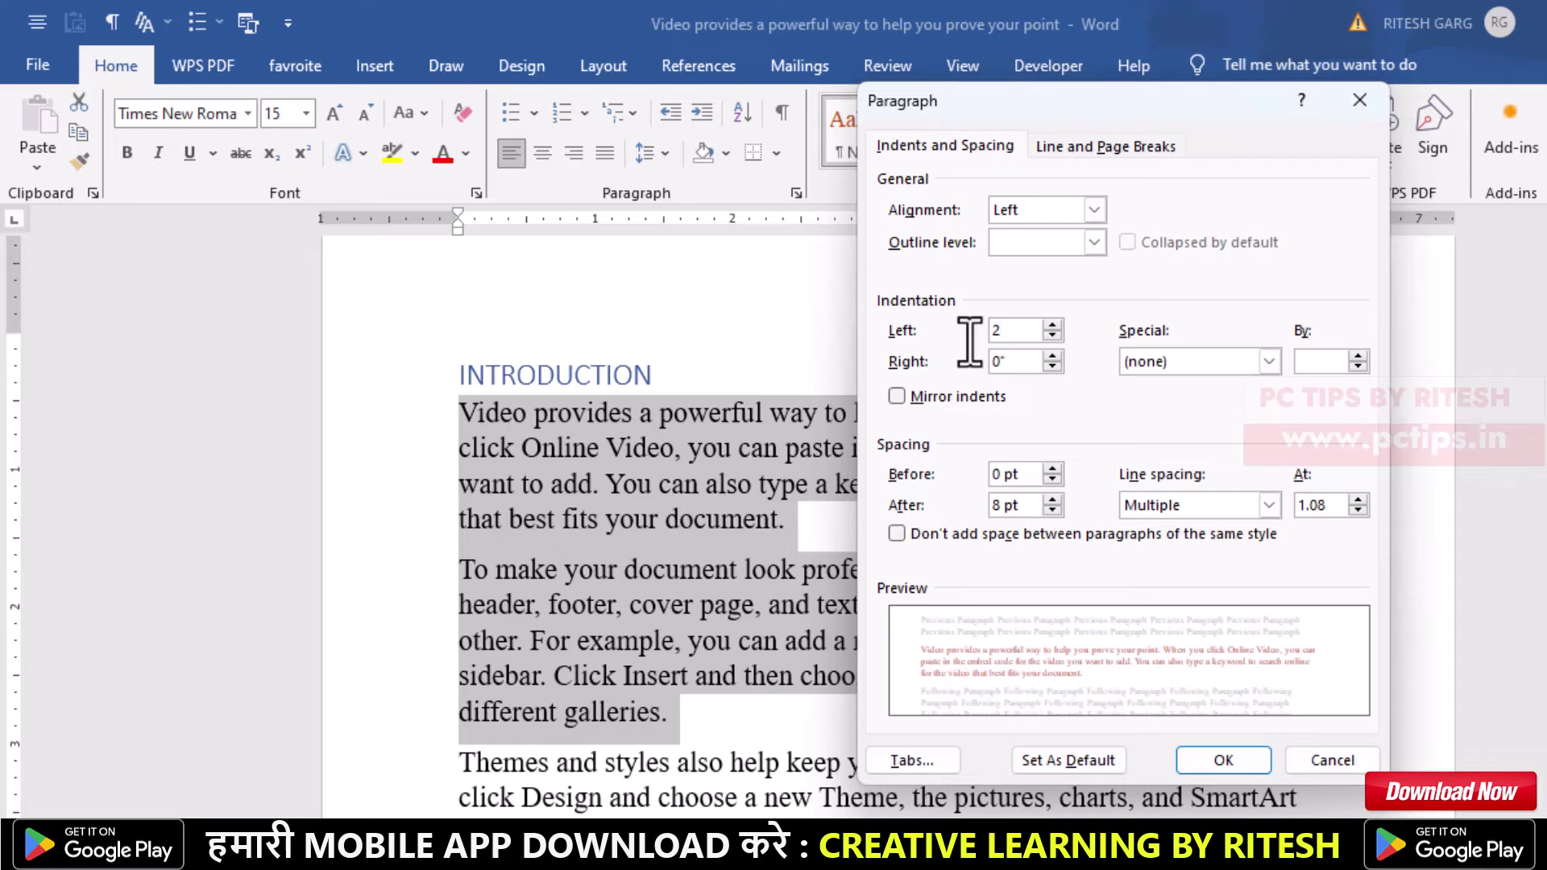
pyautogui.click(1223, 761)
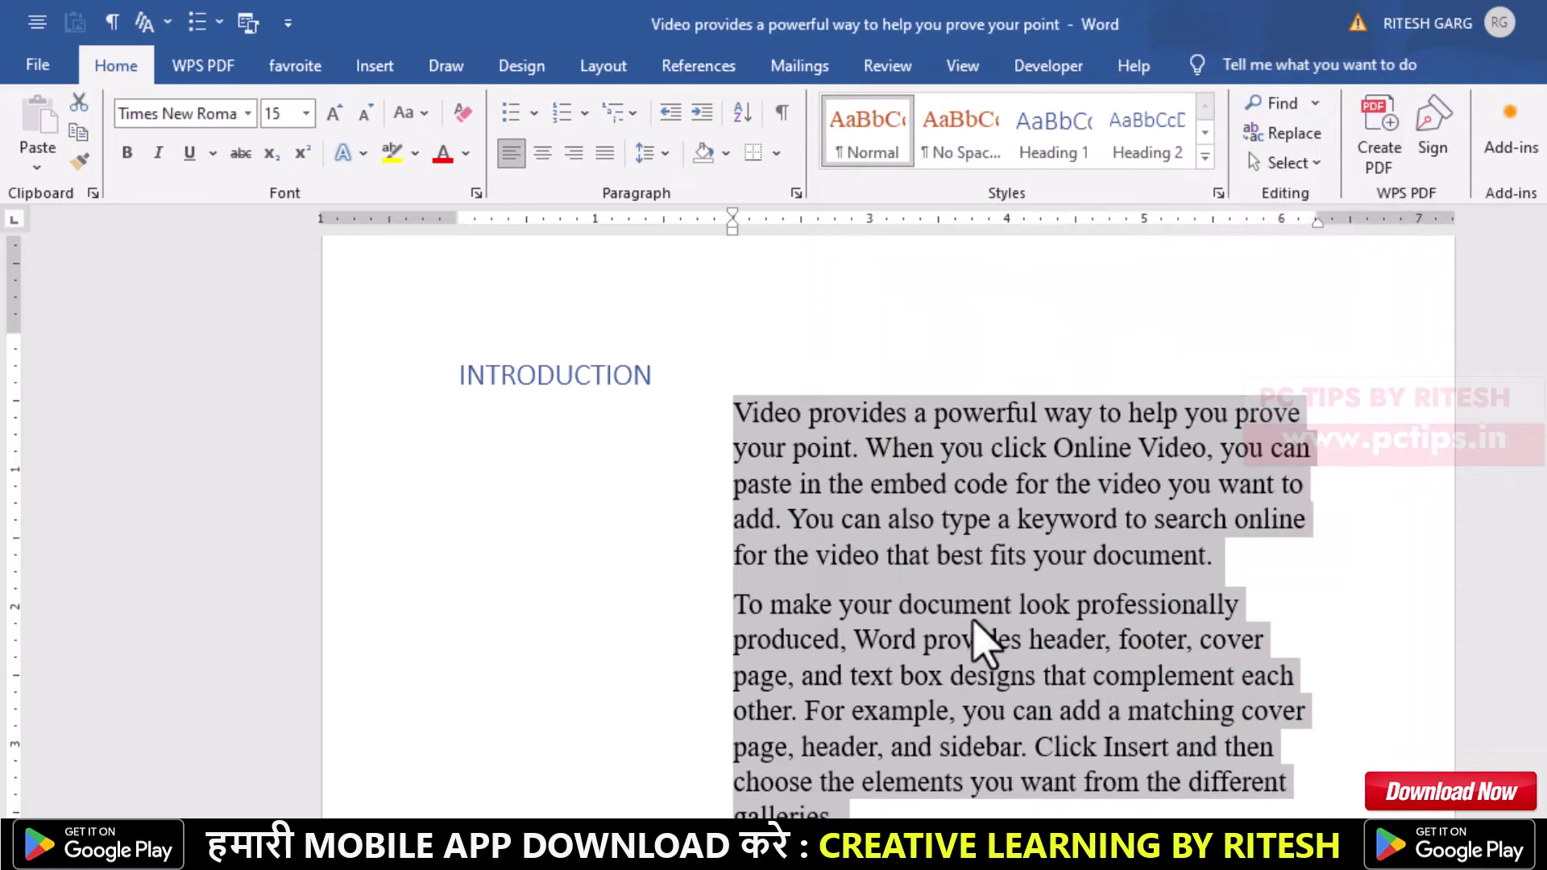
pyautogui.moveTo(967, 550)
pyautogui.hotkey('ctrl', 'z')
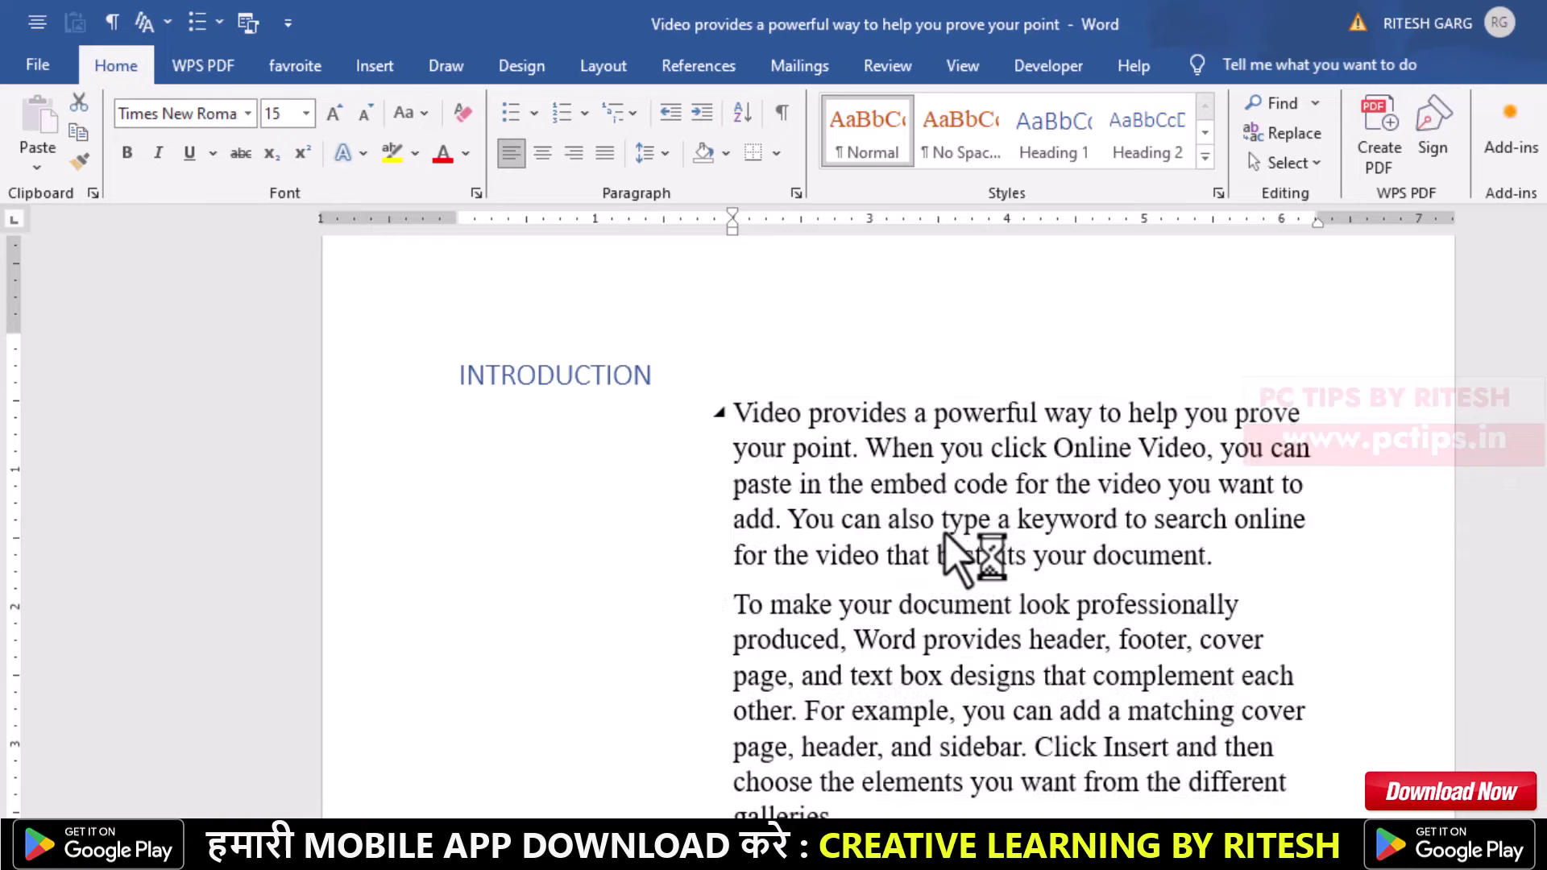
pyautogui.click(796, 194)
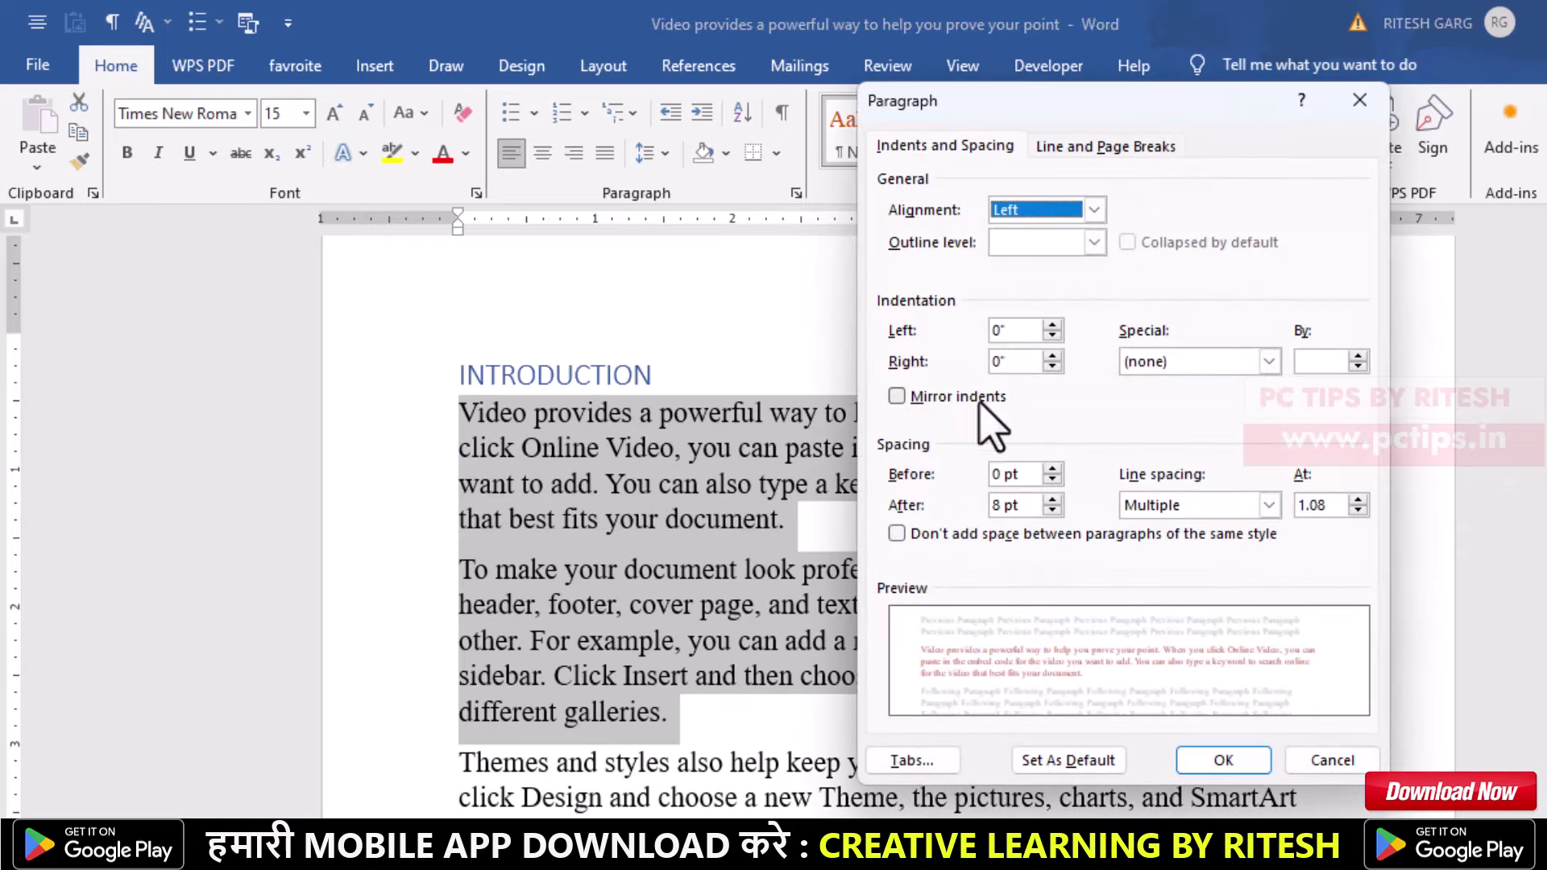
pyautogui.doubleClick(1017, 361)
pyautogui.write('2')
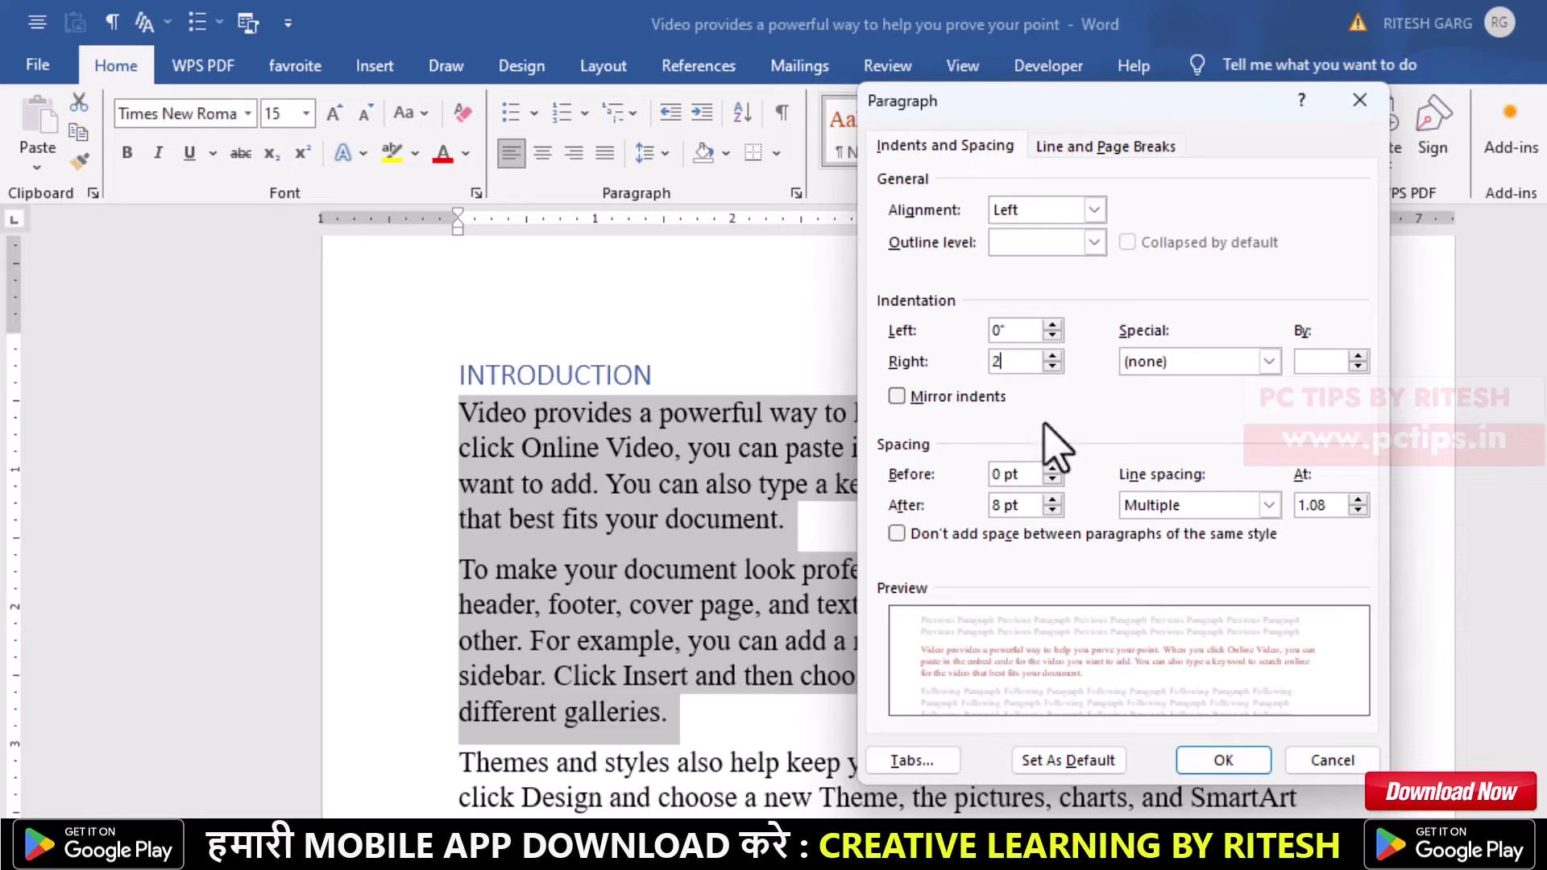
pyautogui.click(1221, 761)
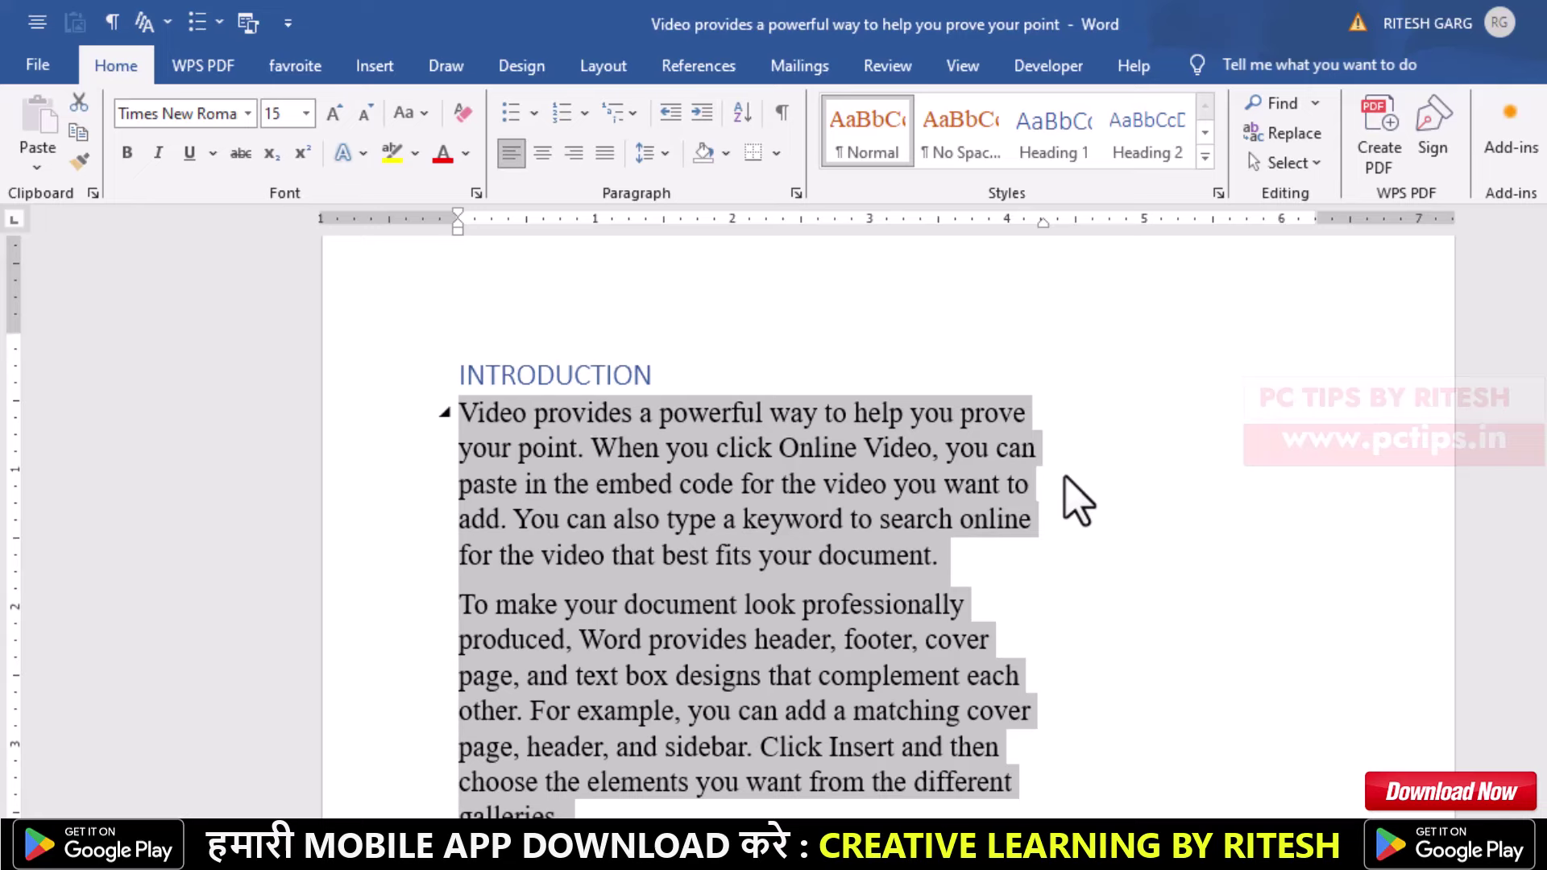
pyautogui.hotkey('ctrl', 'z')
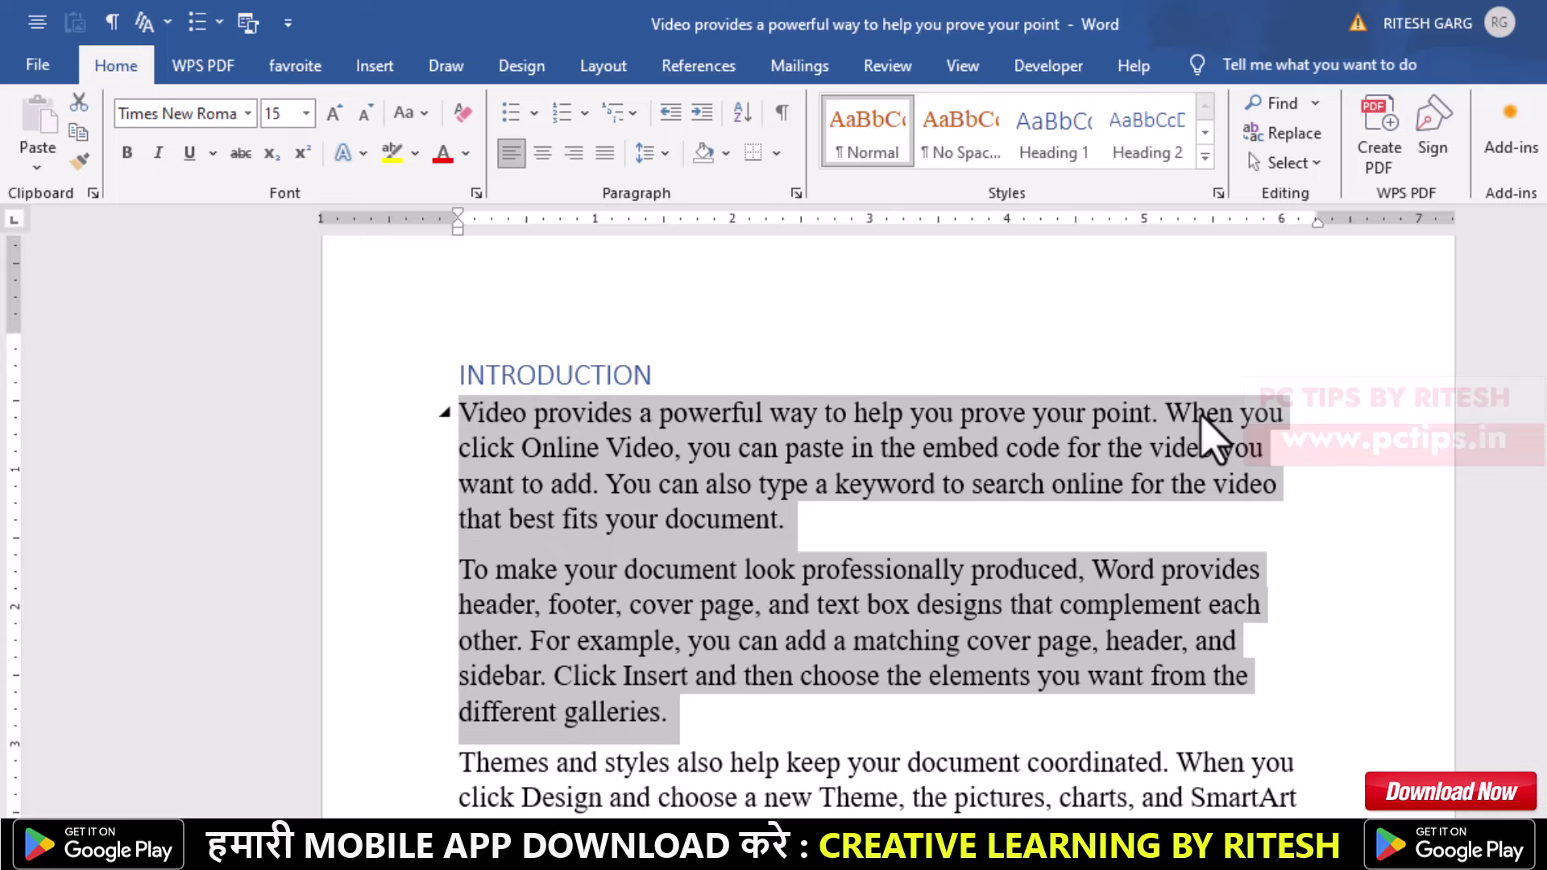
pyautogui.click(916, 448)
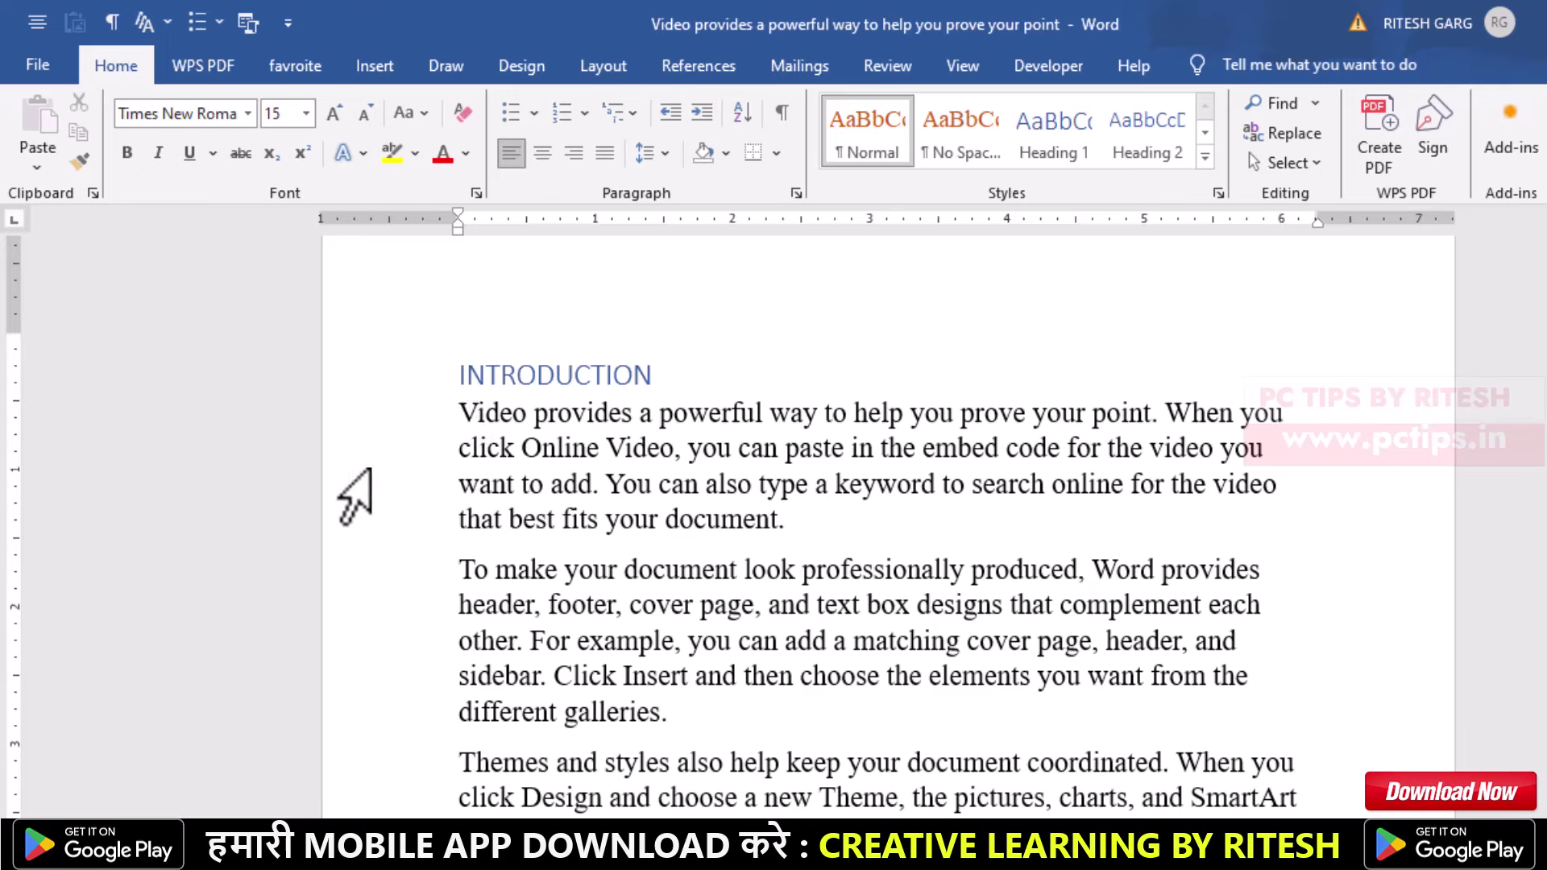
# - Reopen the first paragraph's Paragraph dialog and tick Mirror indents, showing Inside and Outside at 0"
pyautogui.click(460, 412)
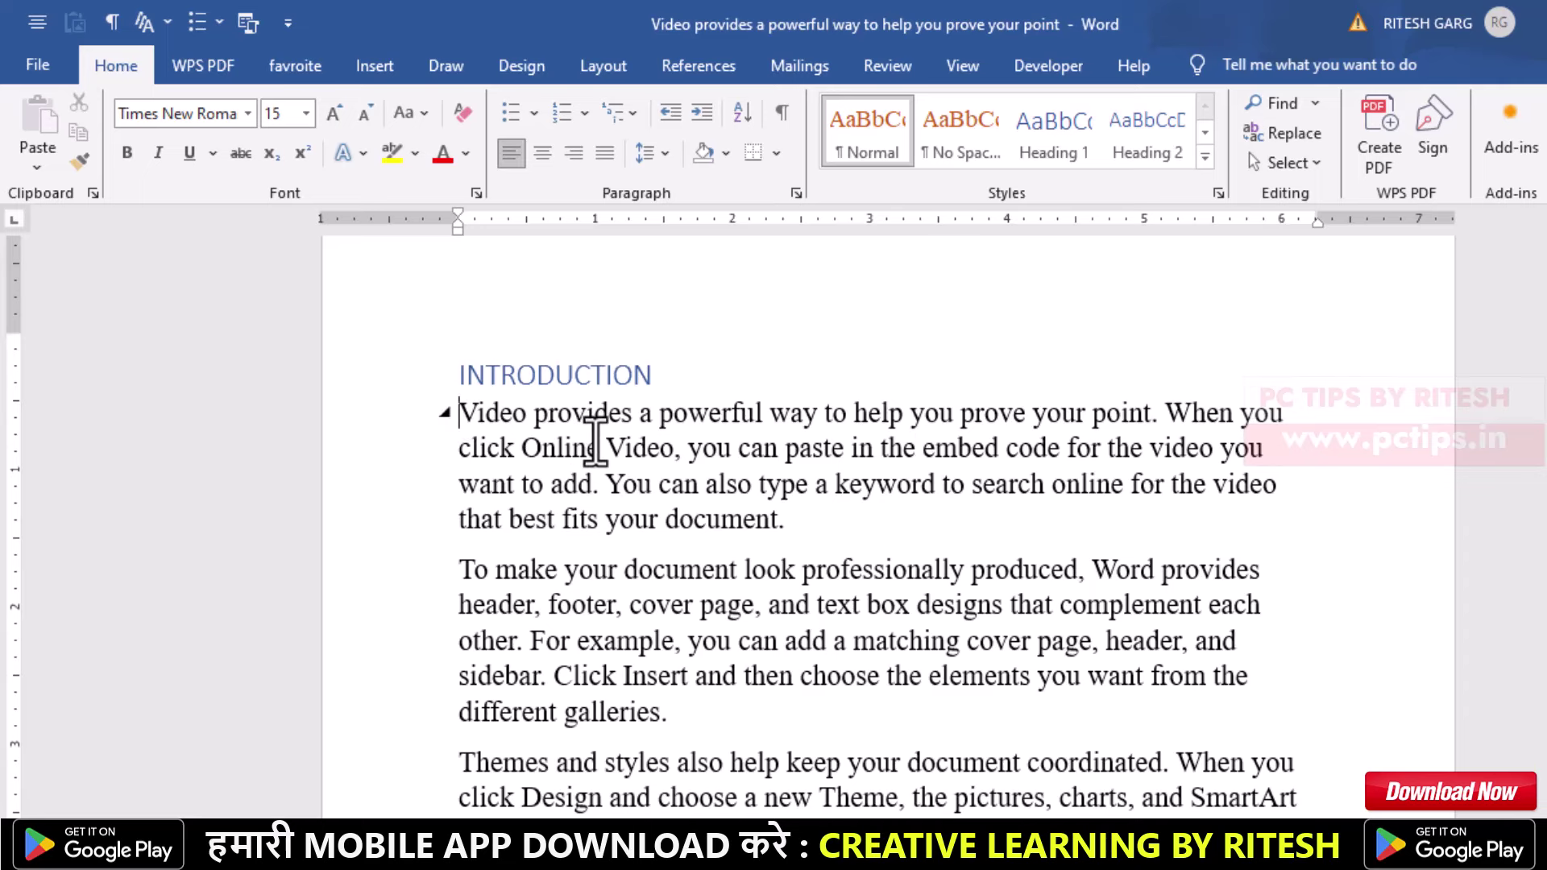
pyautogui.hotkey('alt', 'i')
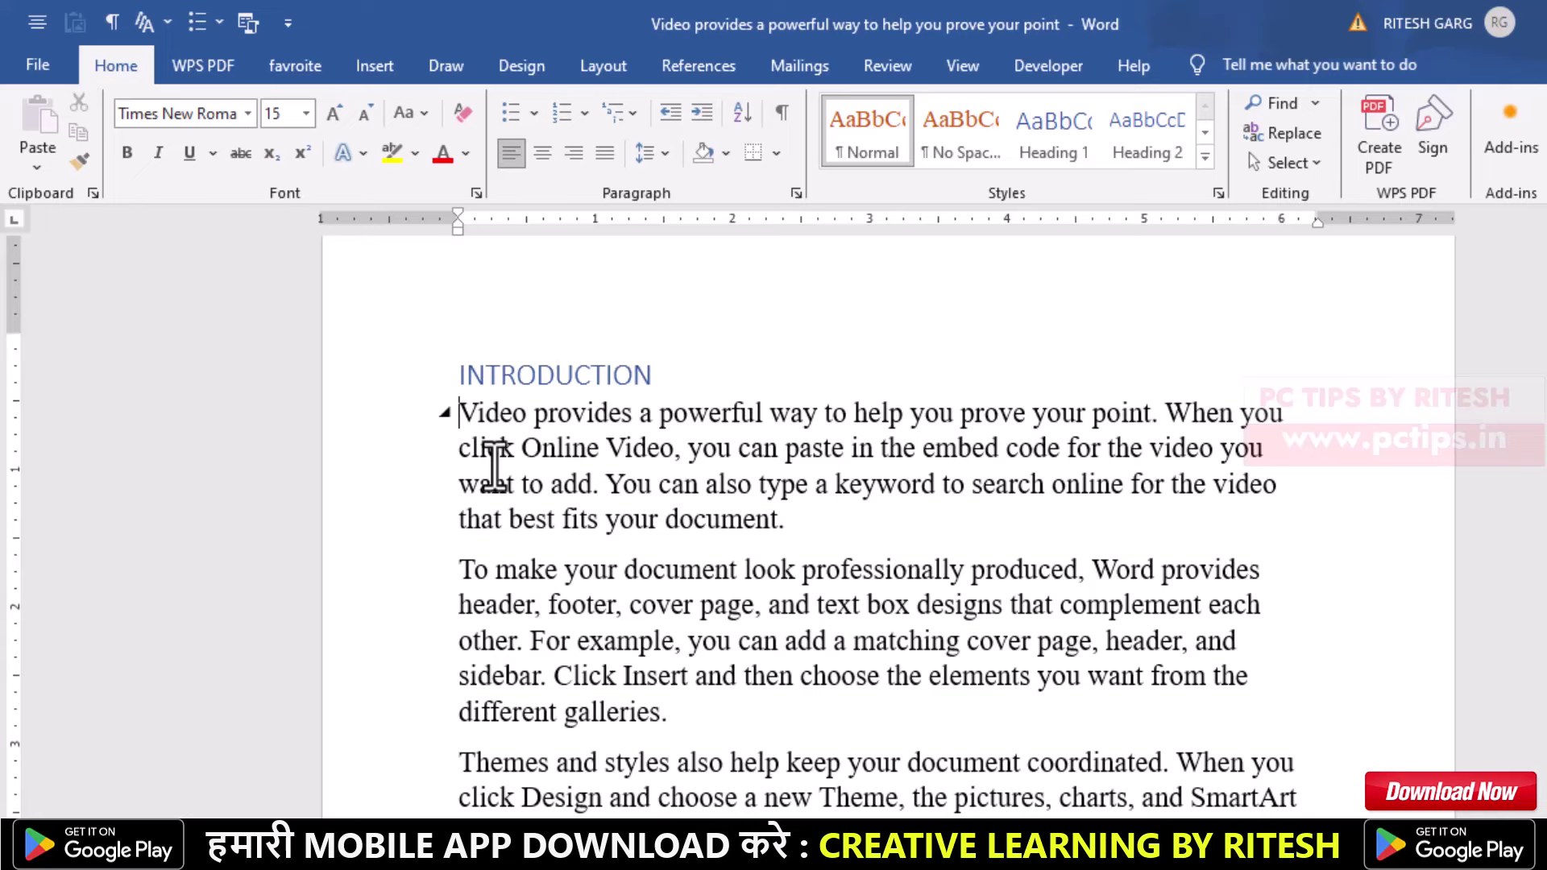
pyautogui.hotkey('ctrl', 'shift', 'm')
pyautogui.click(796, 194)
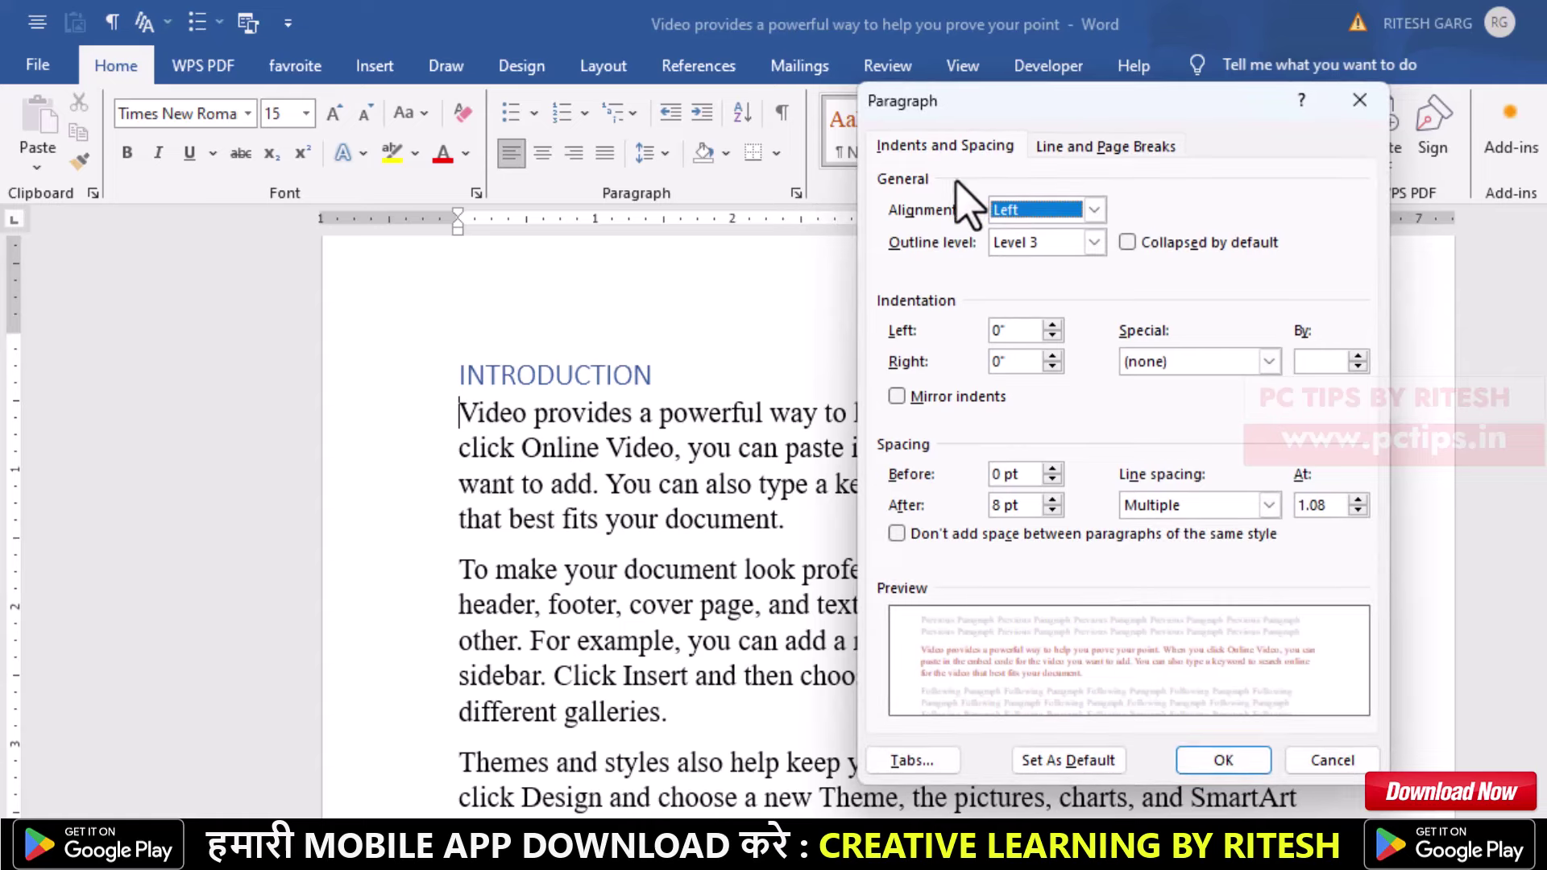
pyautogui.moveTo(947, 109); pyautogui.dragTo(925, 137)
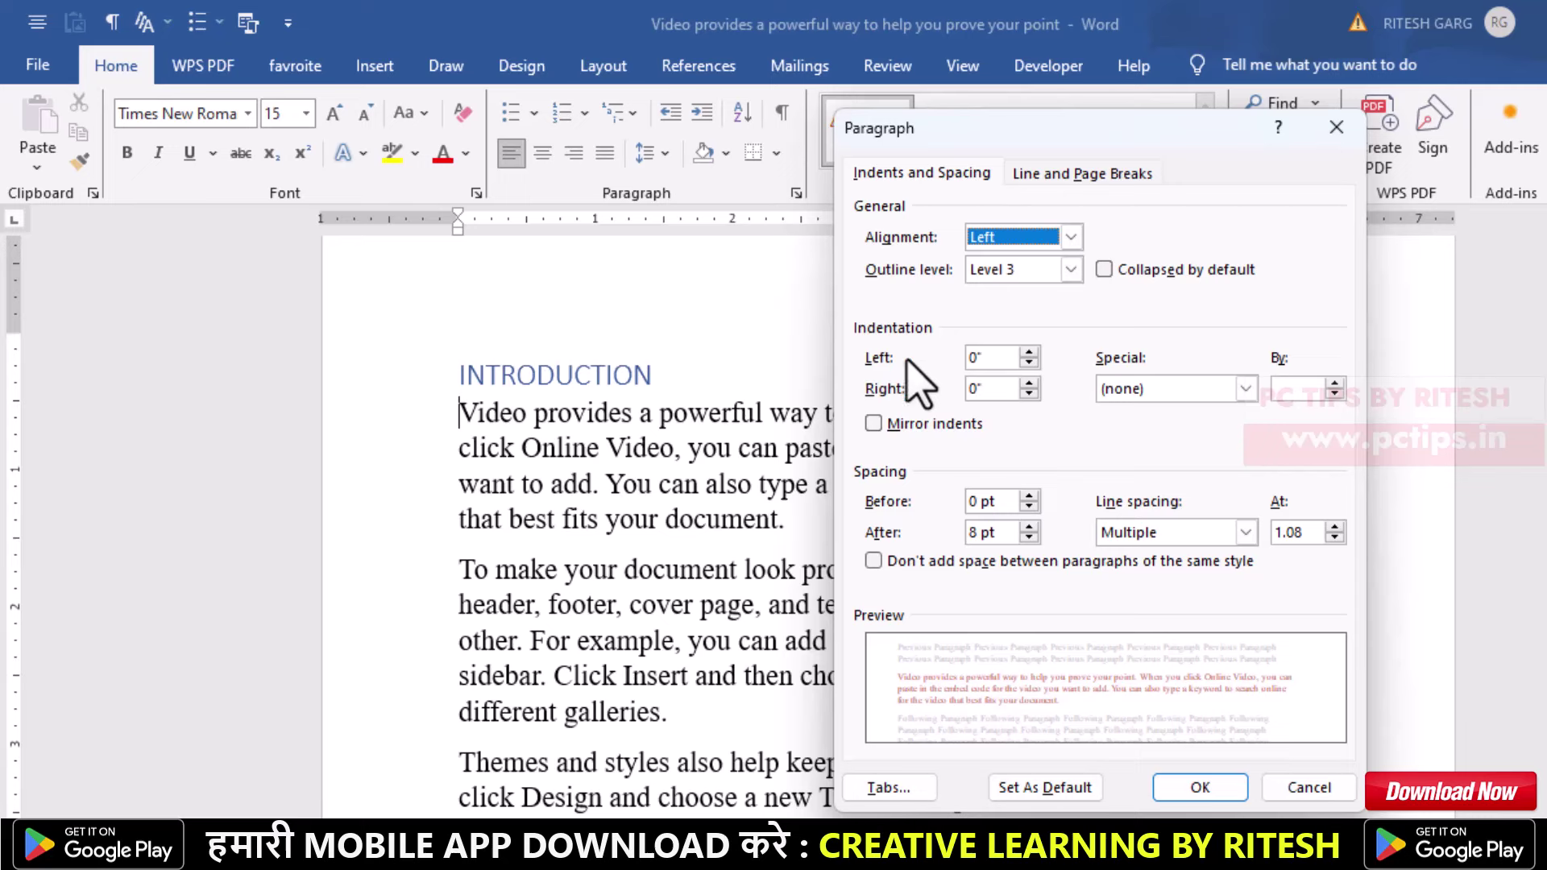
pyautogui.click(873, 424)
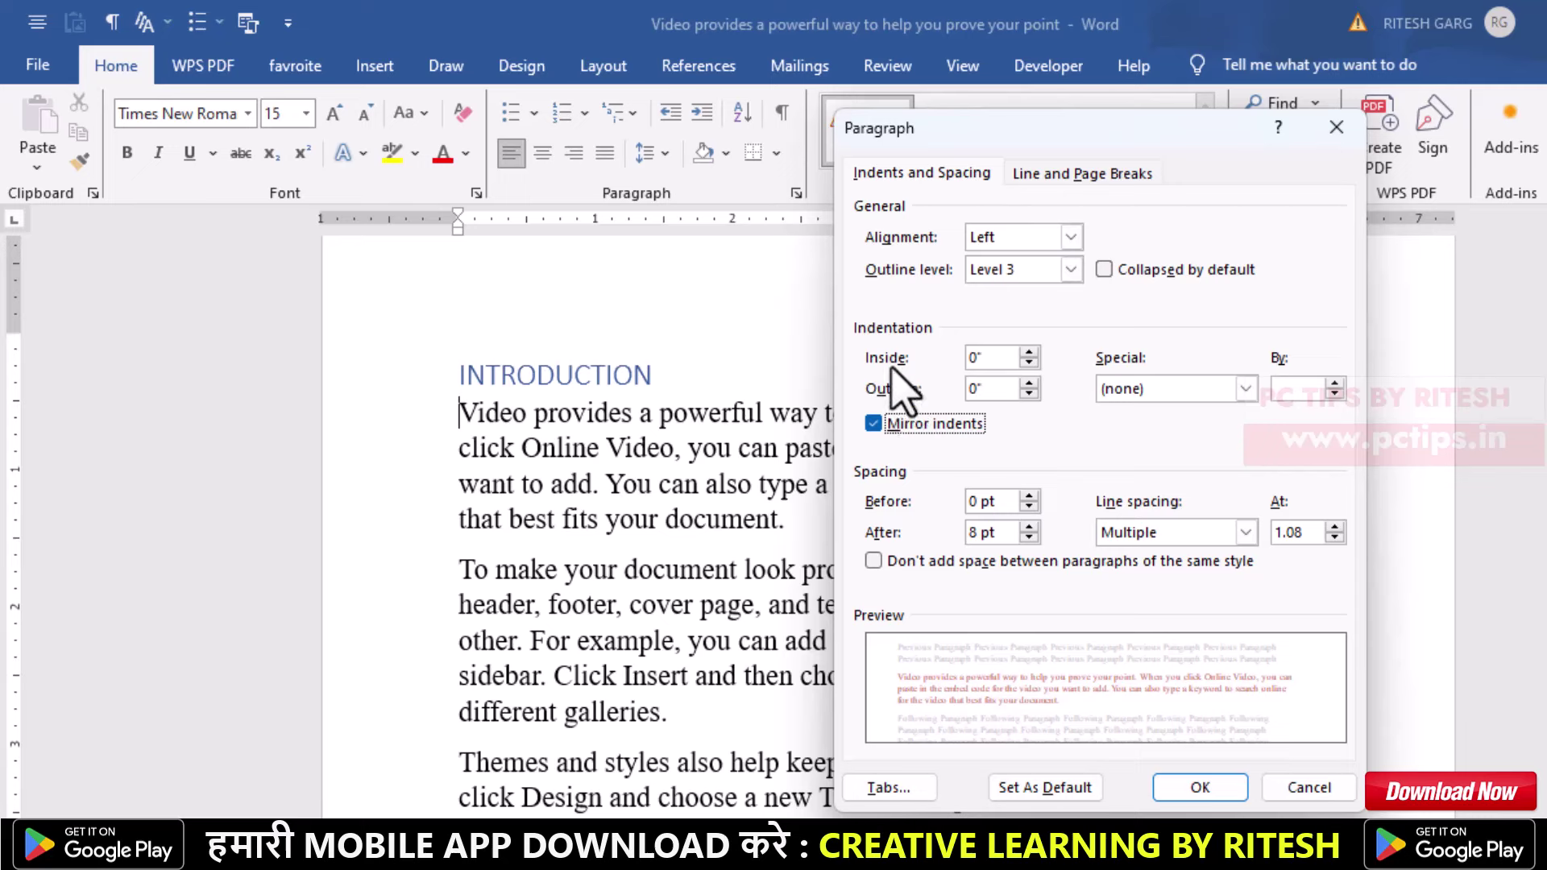
# - Untick Mirror indents, apply a 0.5" first-line indent, then undo it
pyautogui.click(878, 423)
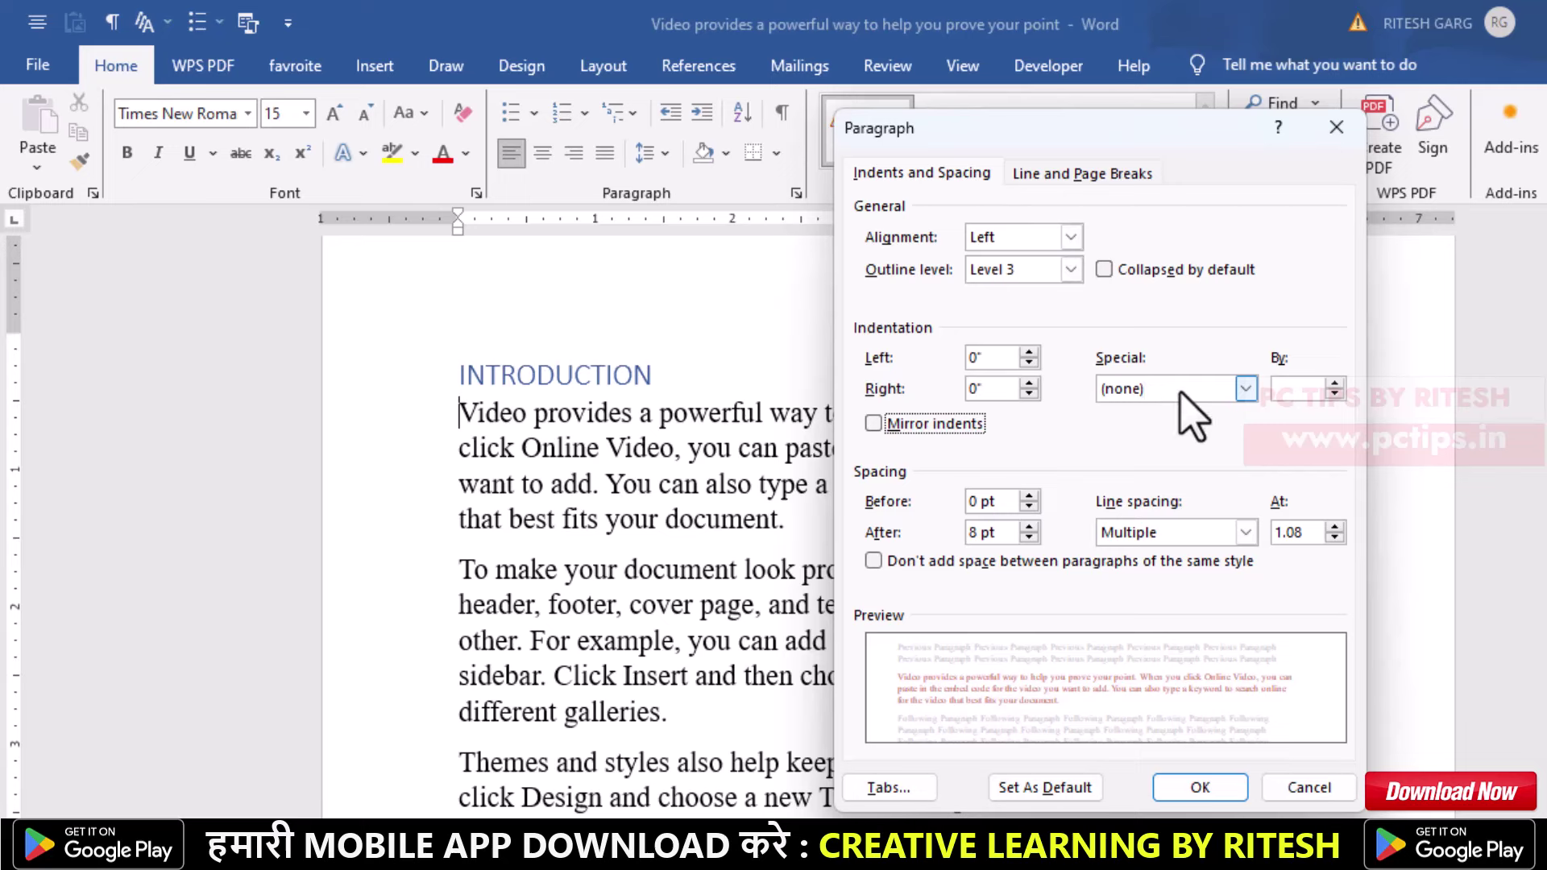
pyautogui.click(1205, 387)
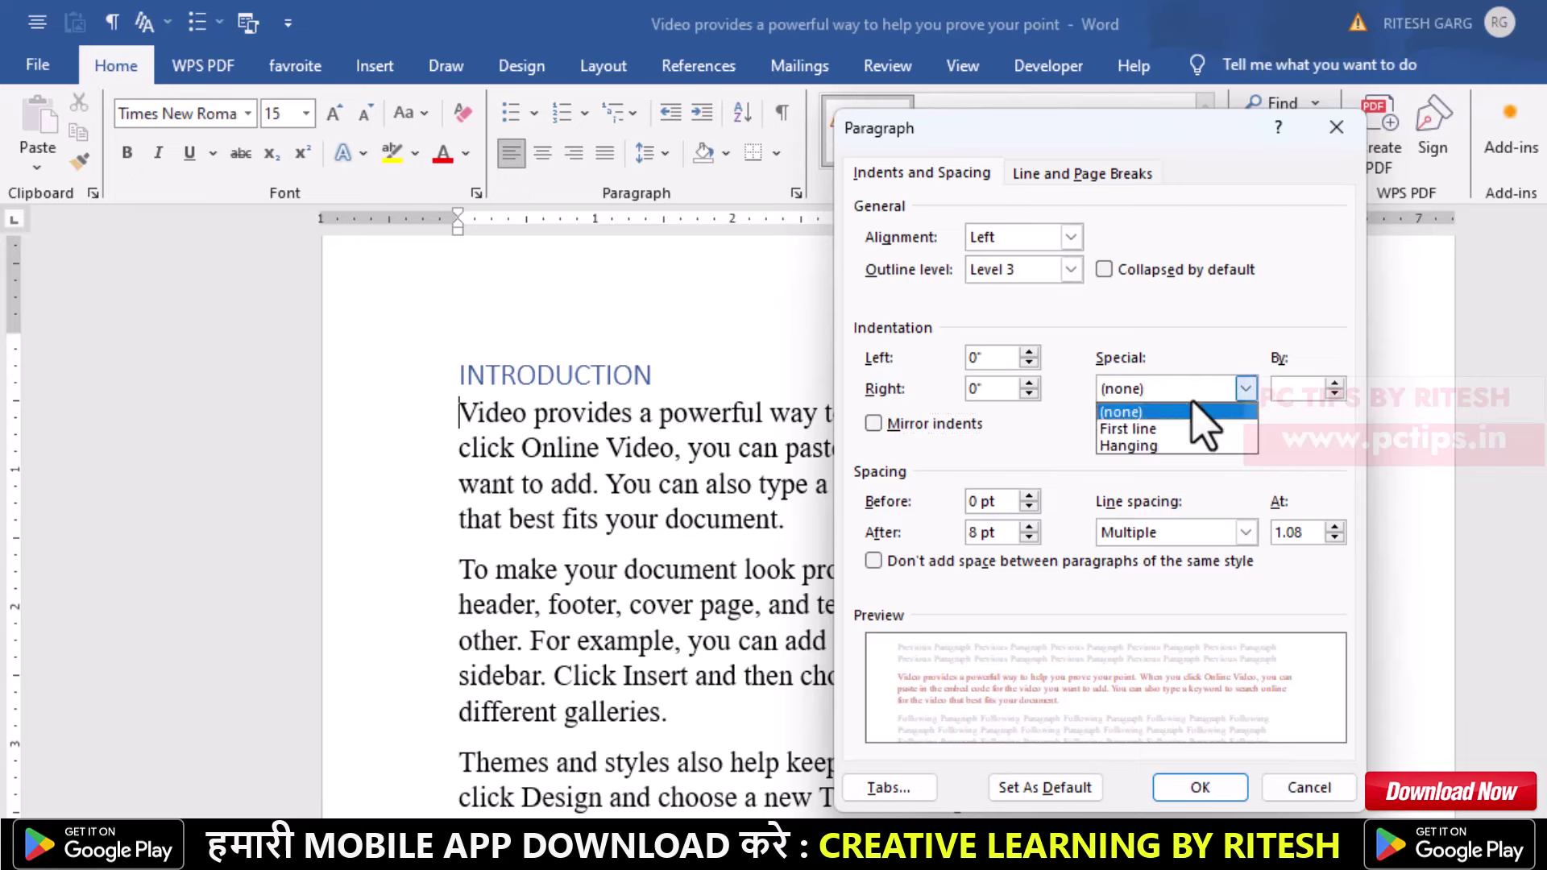
pyautogui.click(1148, 428)
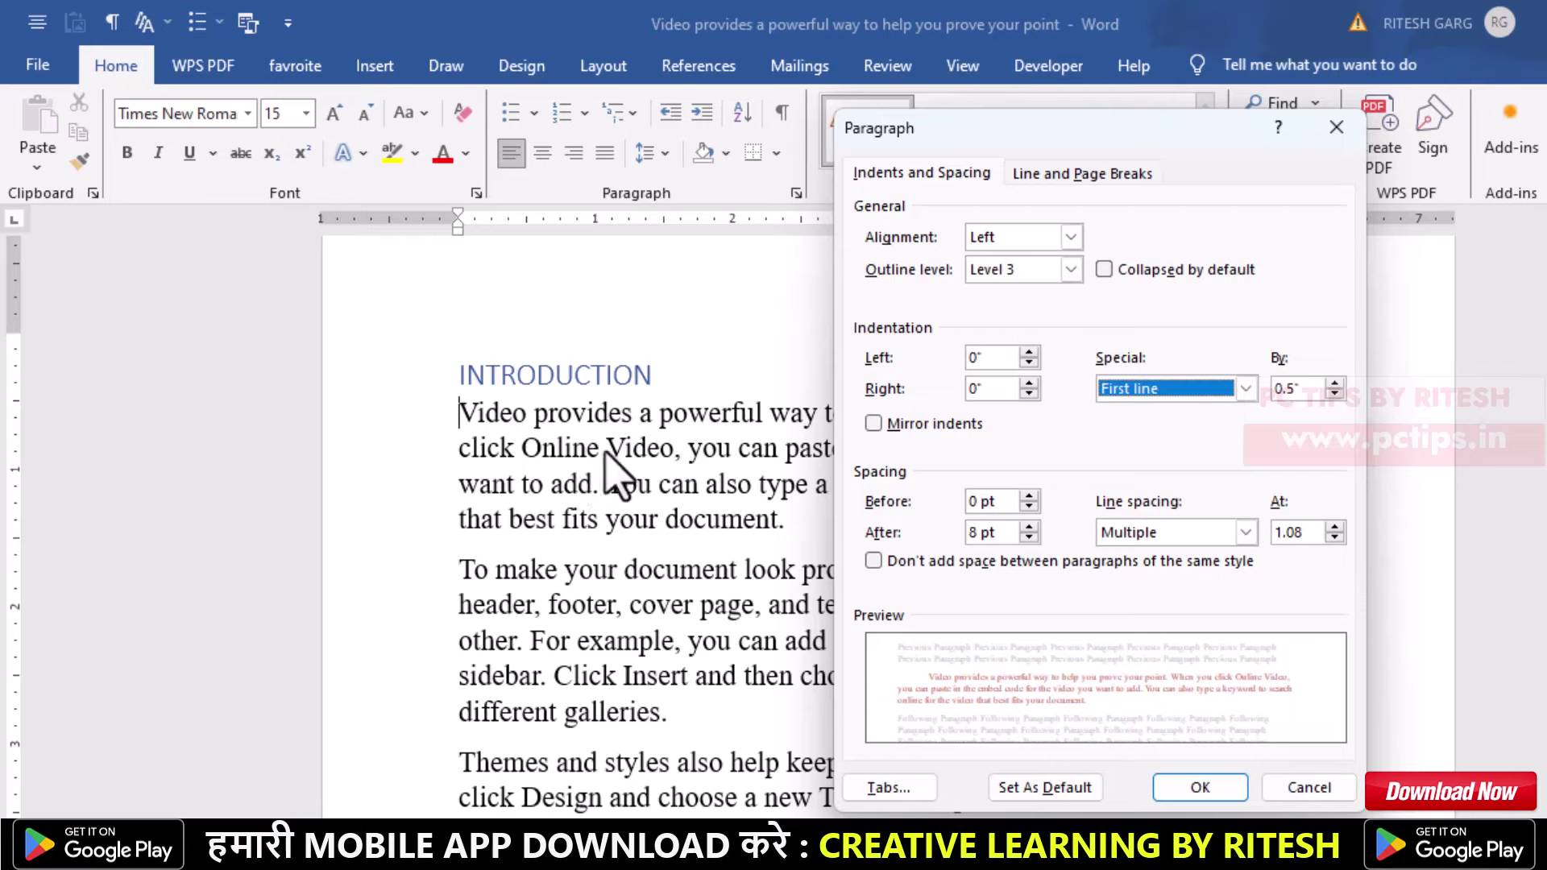
pyautogui.click(1200, 786)
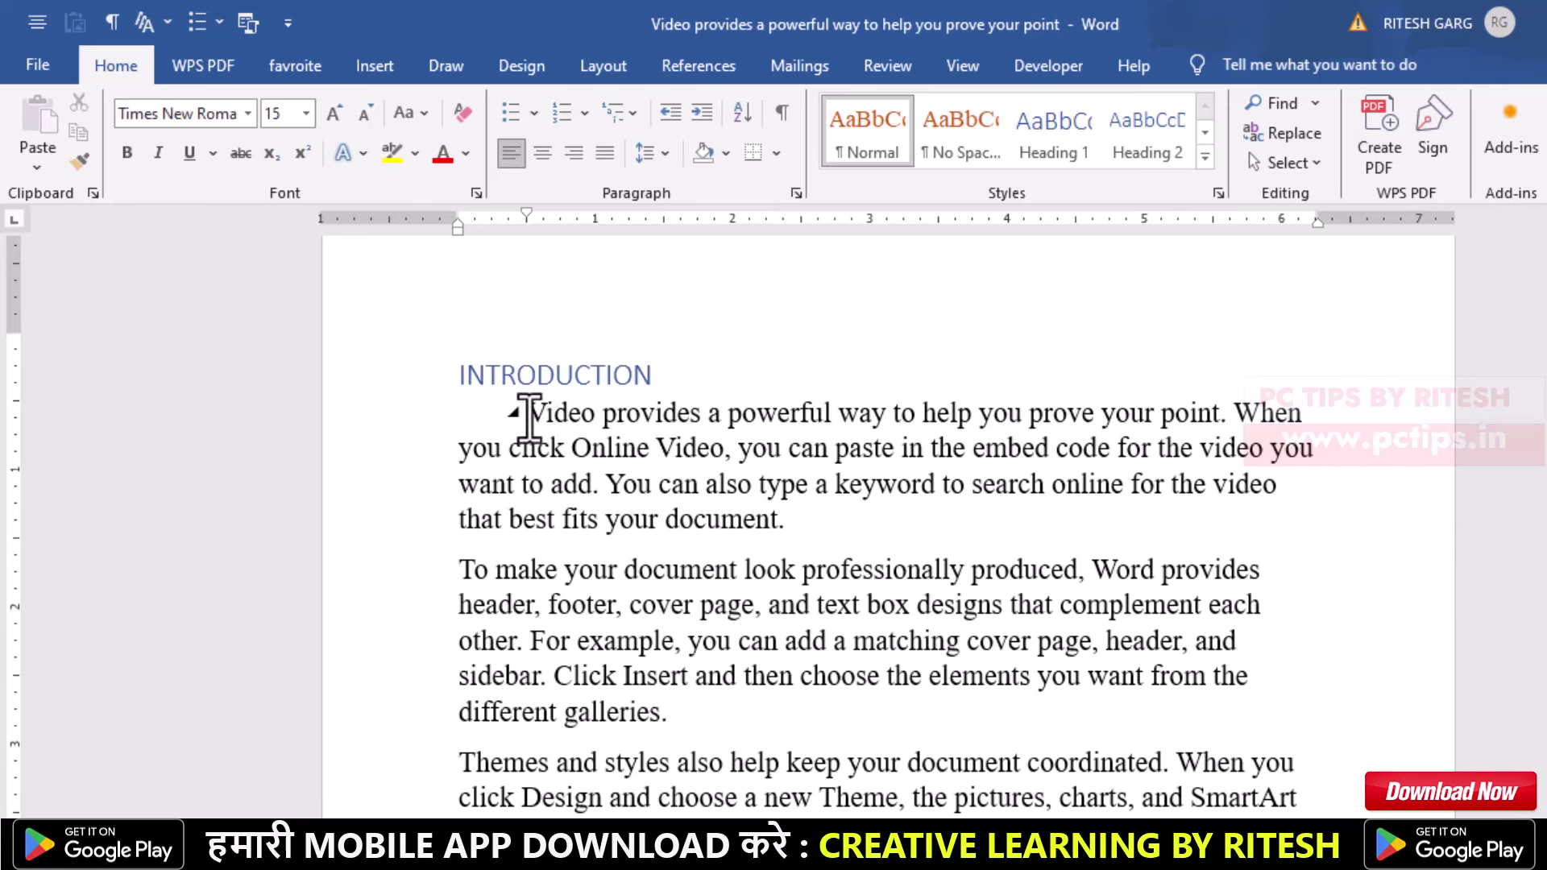
pyautogui.hotkey('ctrl', 'z')
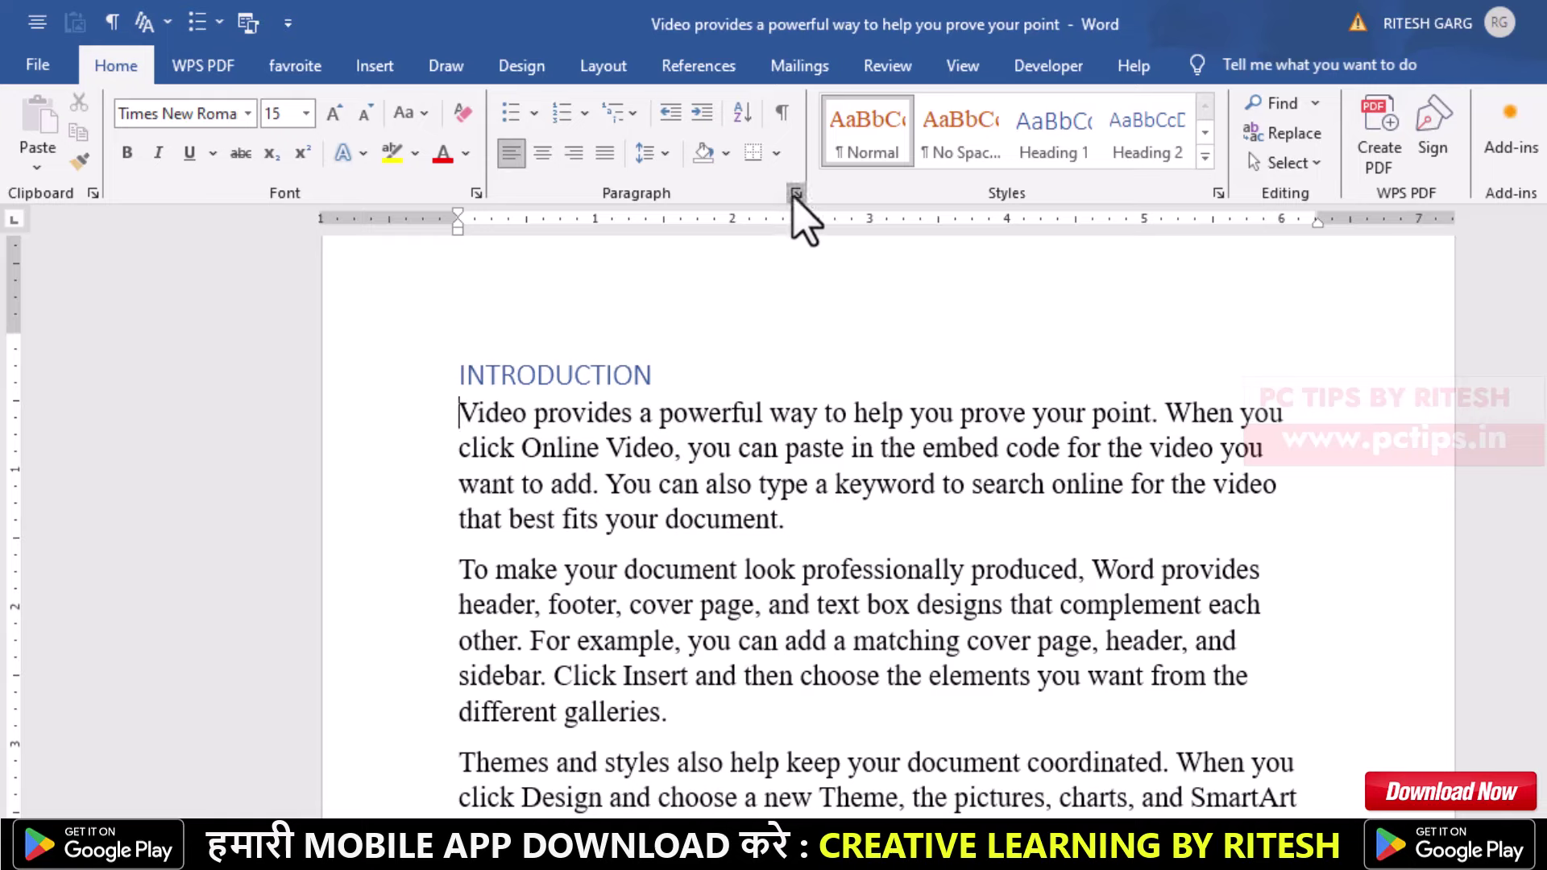
# - Set the first paragraph's special indent to Hanging by 1" in the Paragraph dialog
pyautogui.click(796, 194)
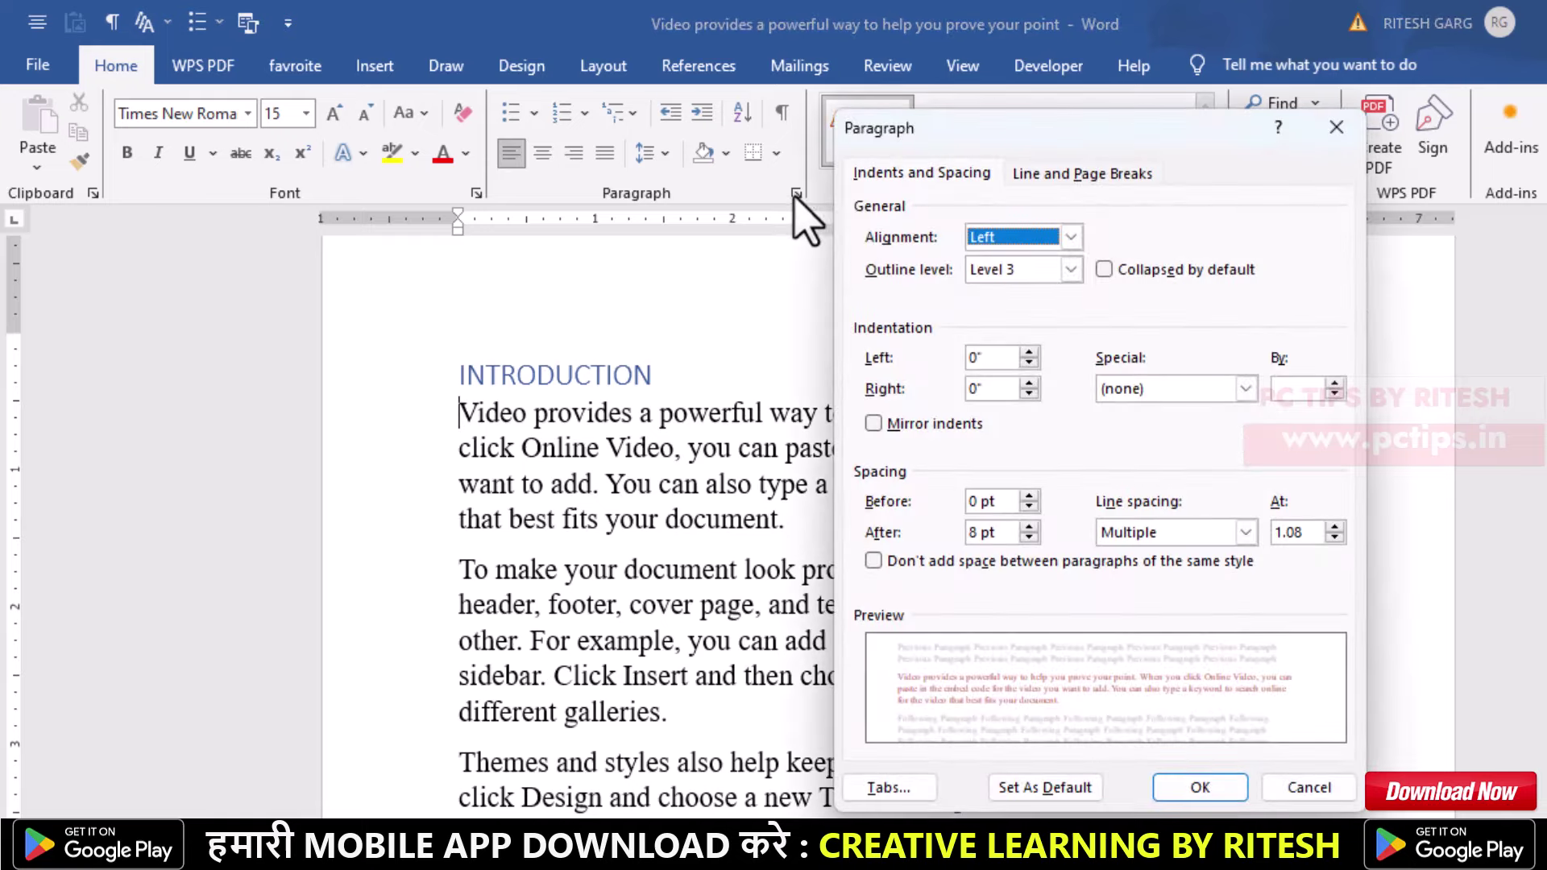
pyautogui.click(1181, 389)
pyautogui.click(1161, 428)
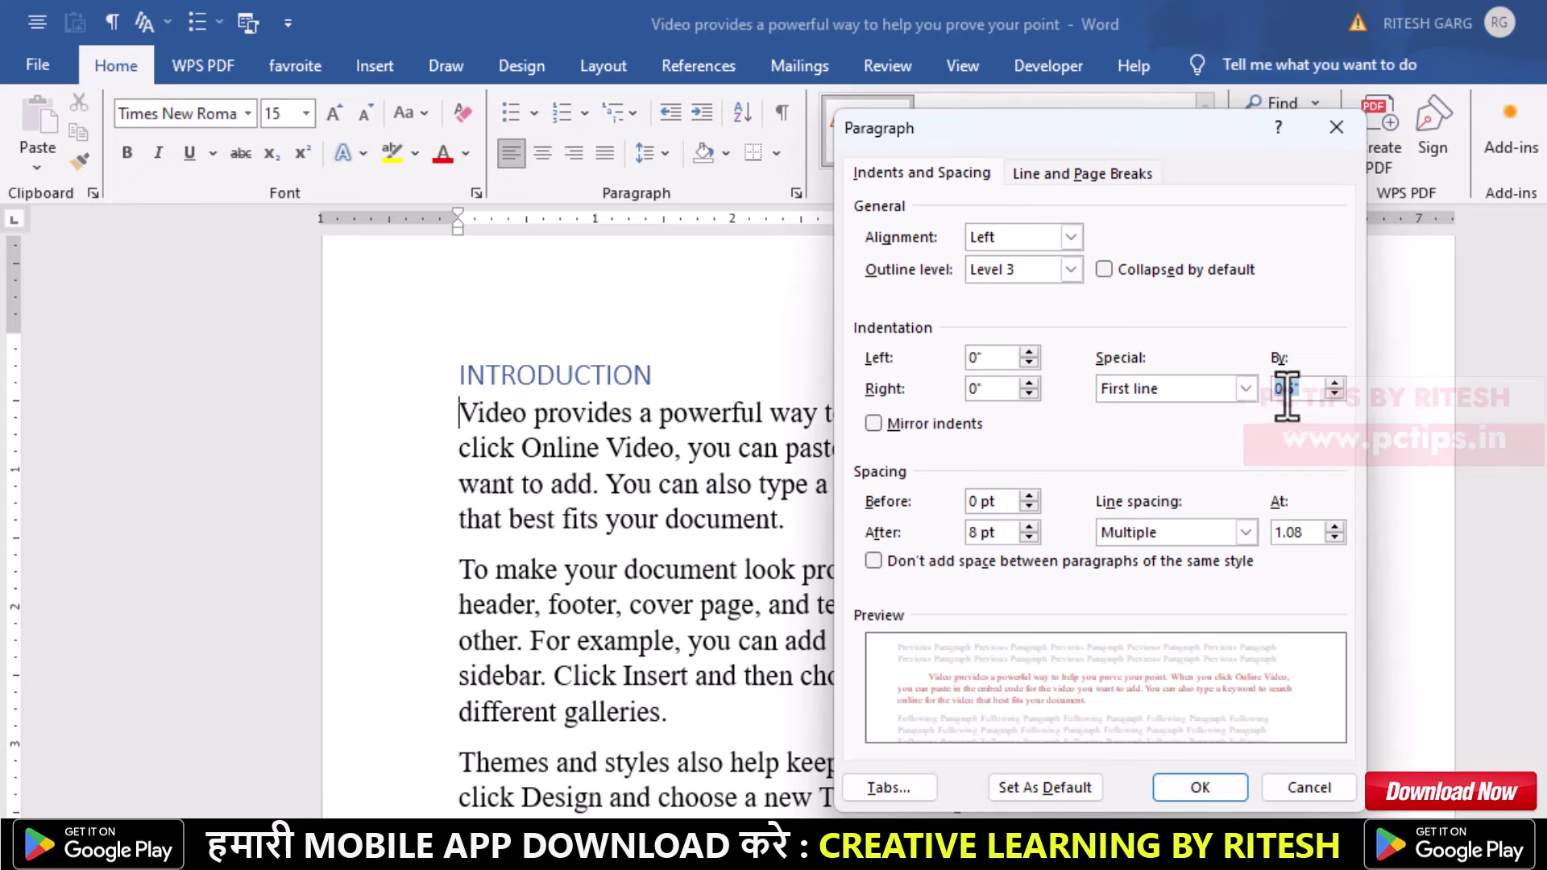
pyautogui.click(1245, 389)
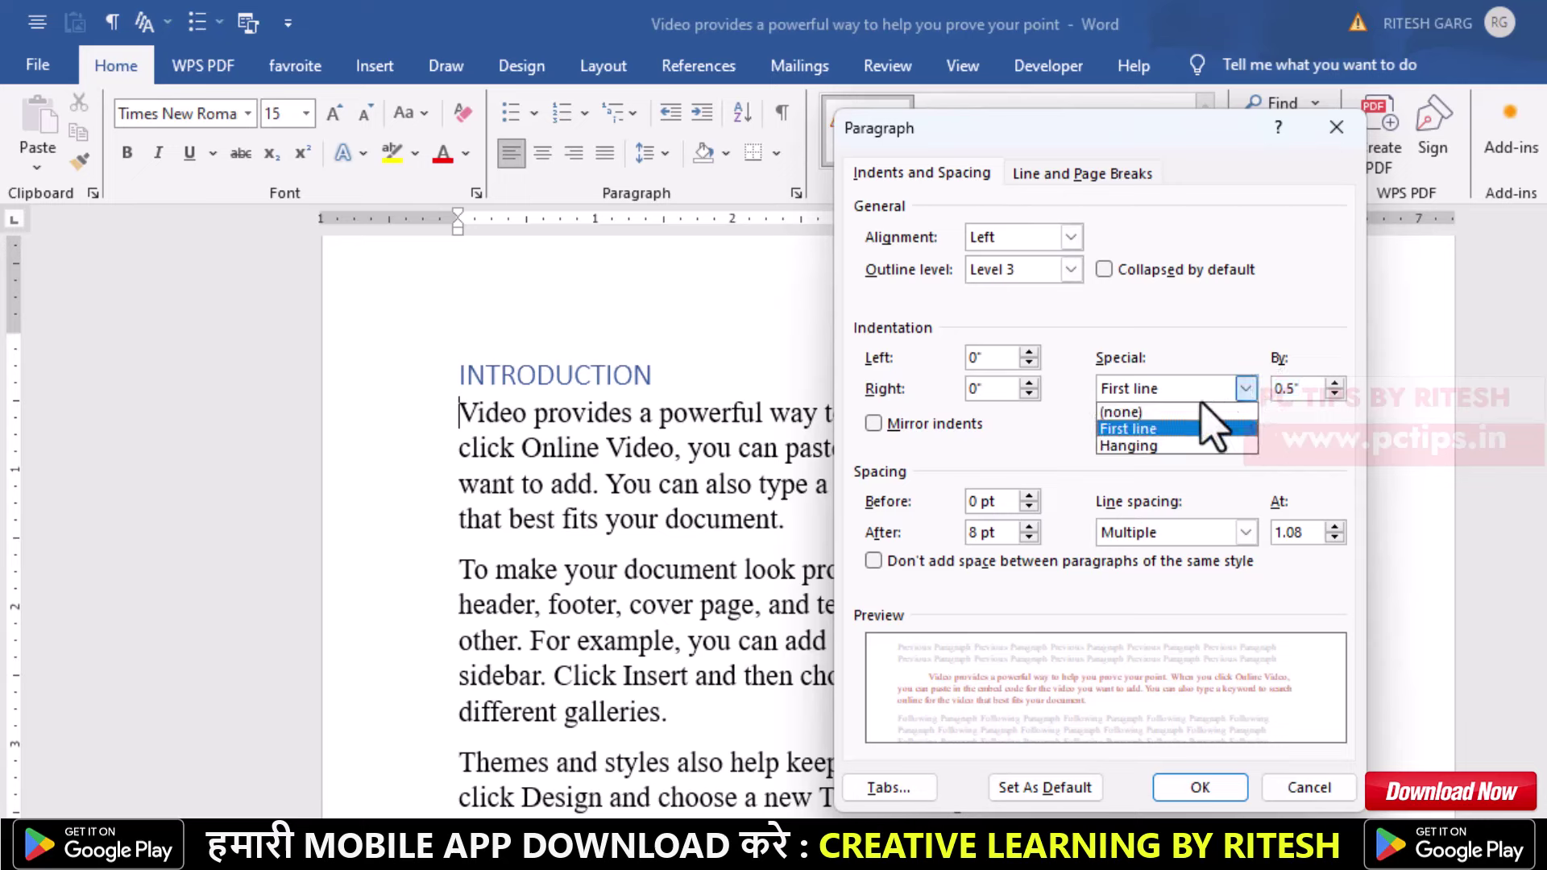
pyautogui.click(1150, 447)
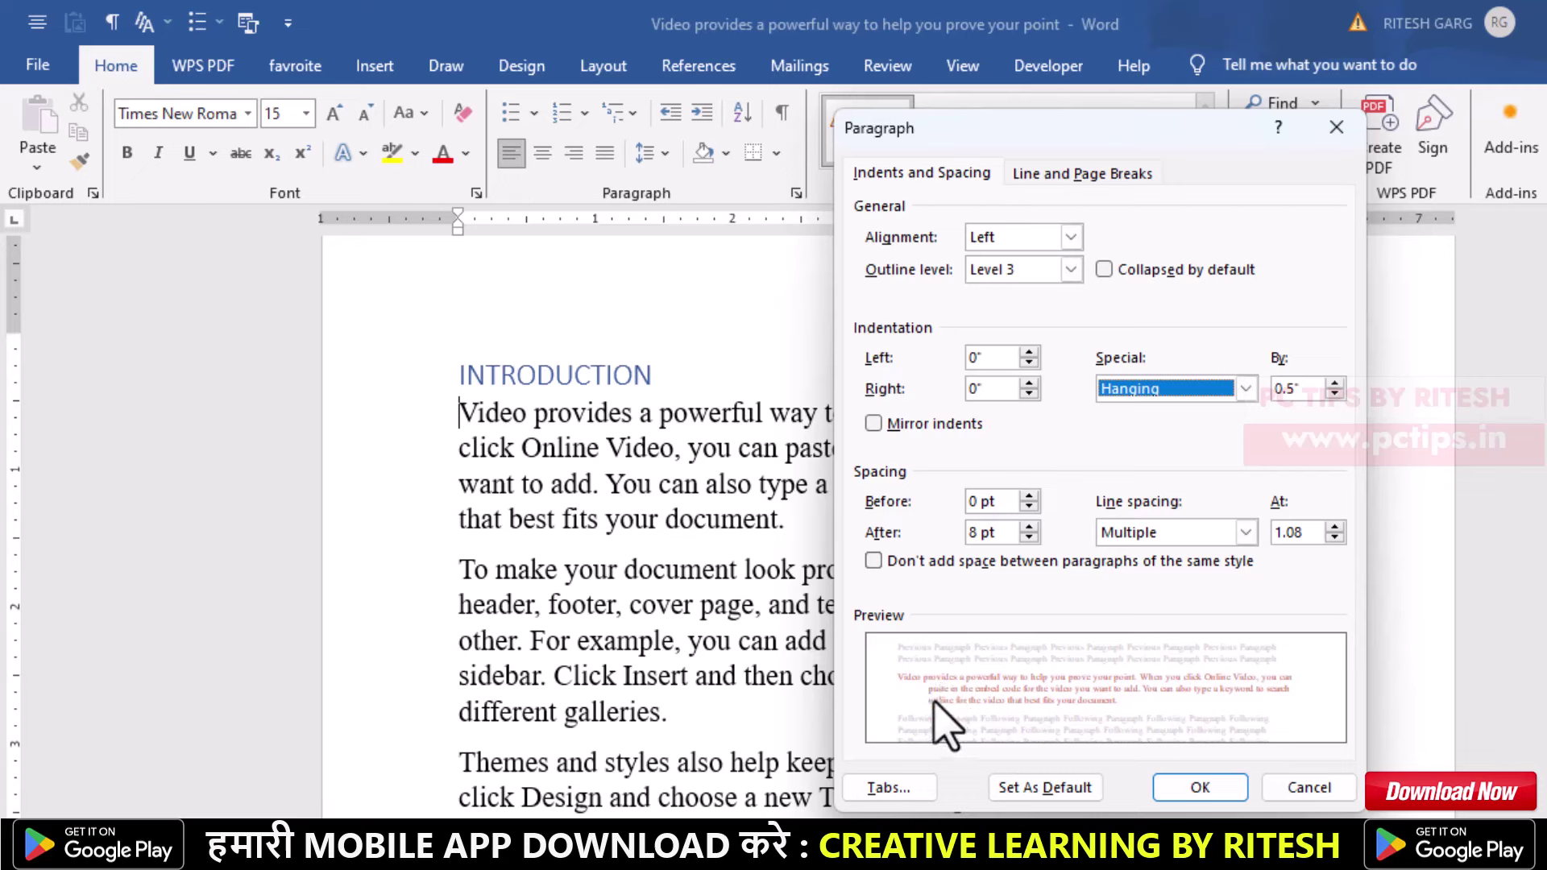
pyautogui.doubleClick(1289, 389)
pyautogui.write('1')
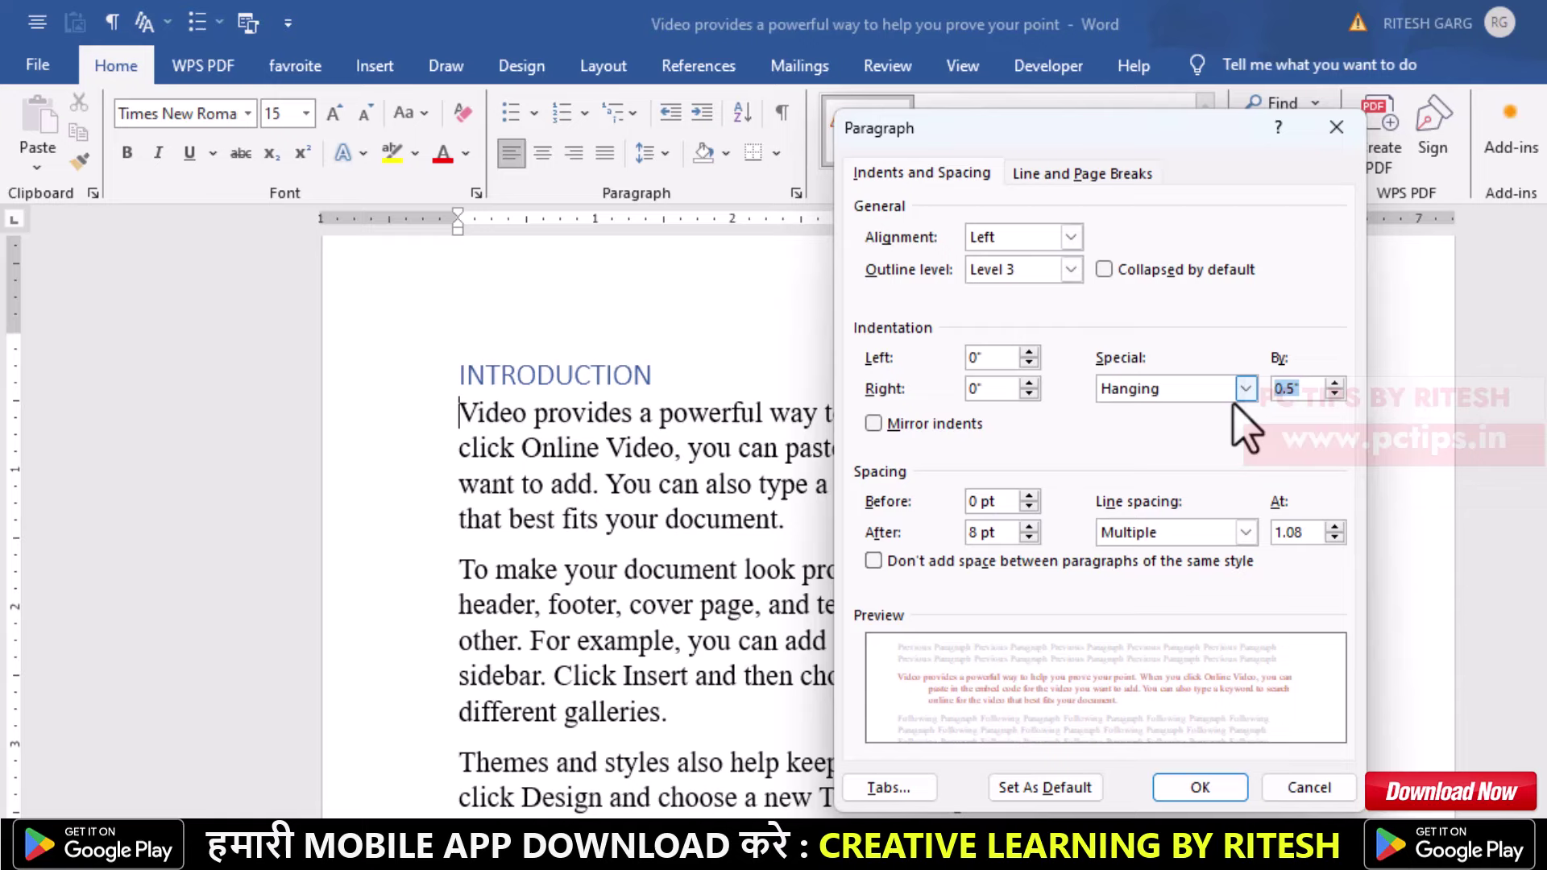
pyautogui.click(1200, 787)
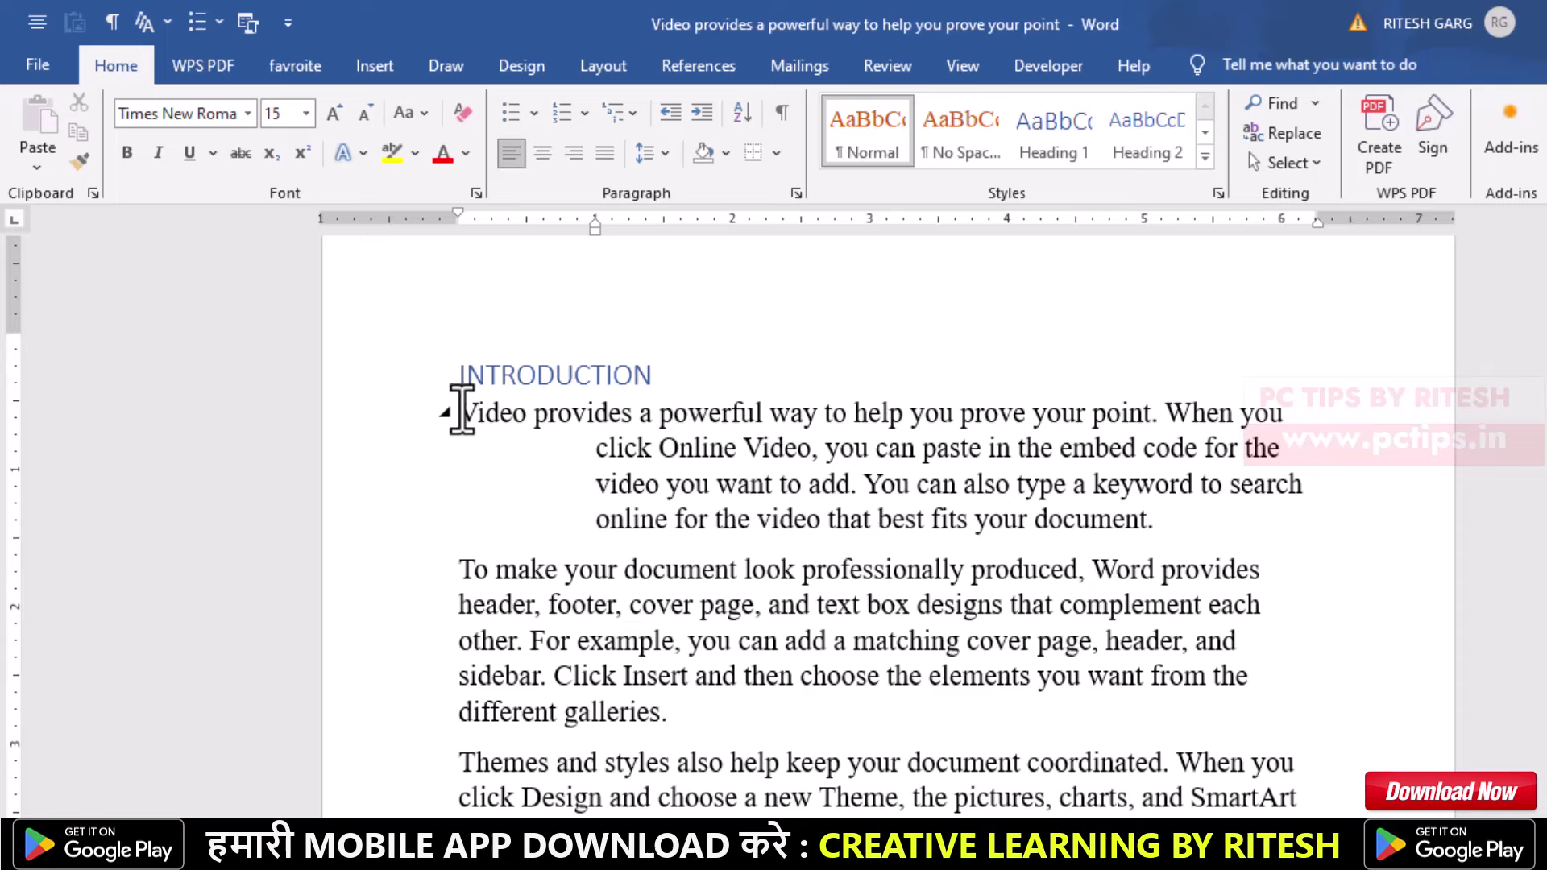
# - Undo the hanging indent, then add and remove one with Ctrl+T and Ctrl+Shift+T
pyautogui.moveTo(597, 444); pyautogui.dragTo(704, 528)
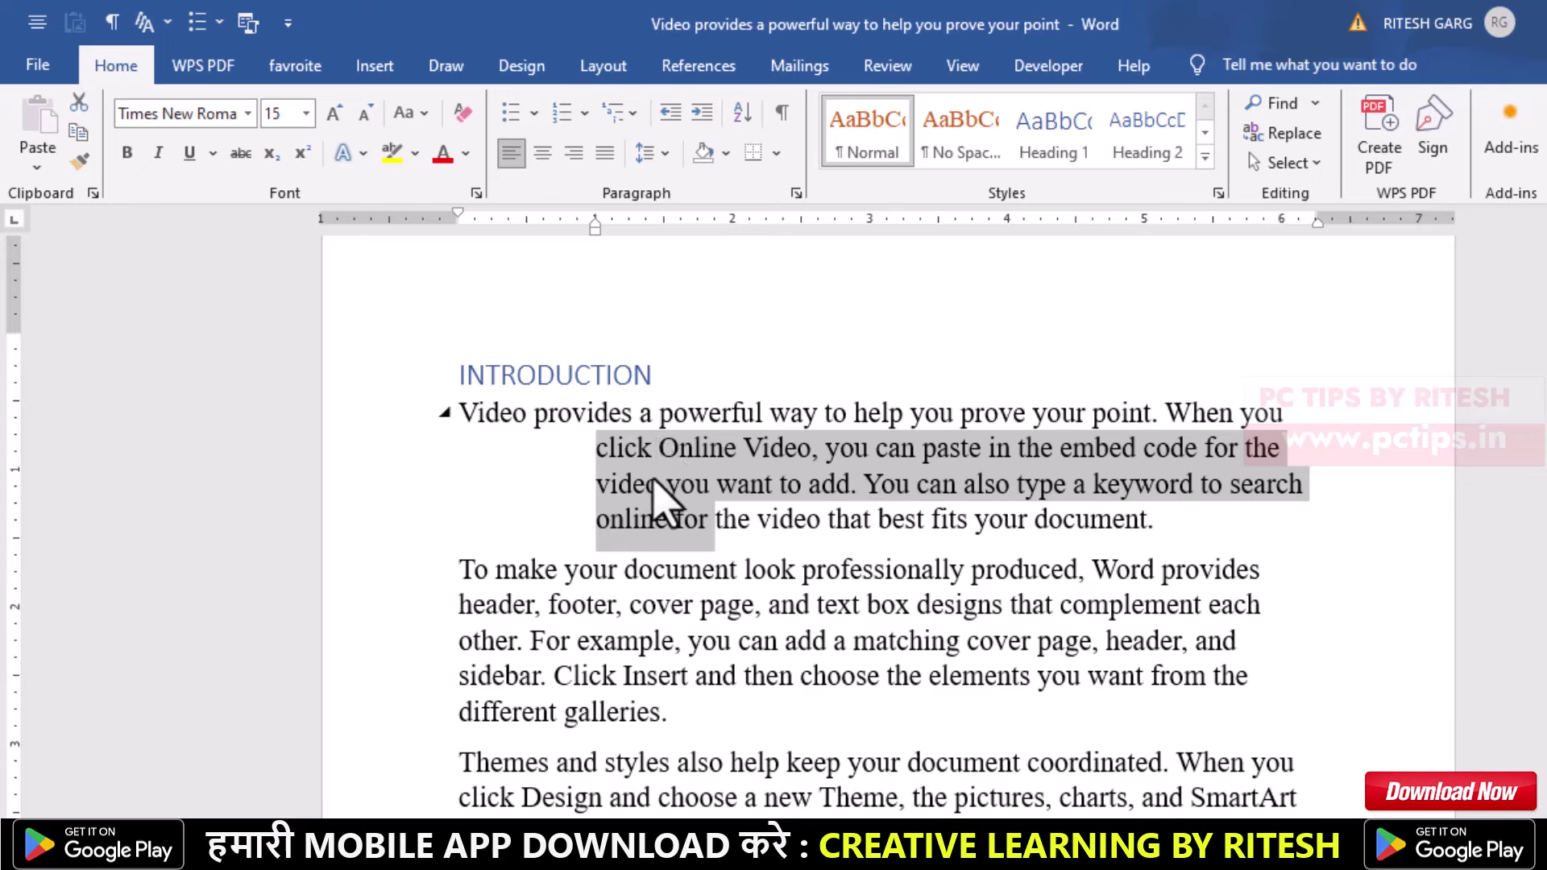
pyautogui.hotkey('ctrl', 'z')
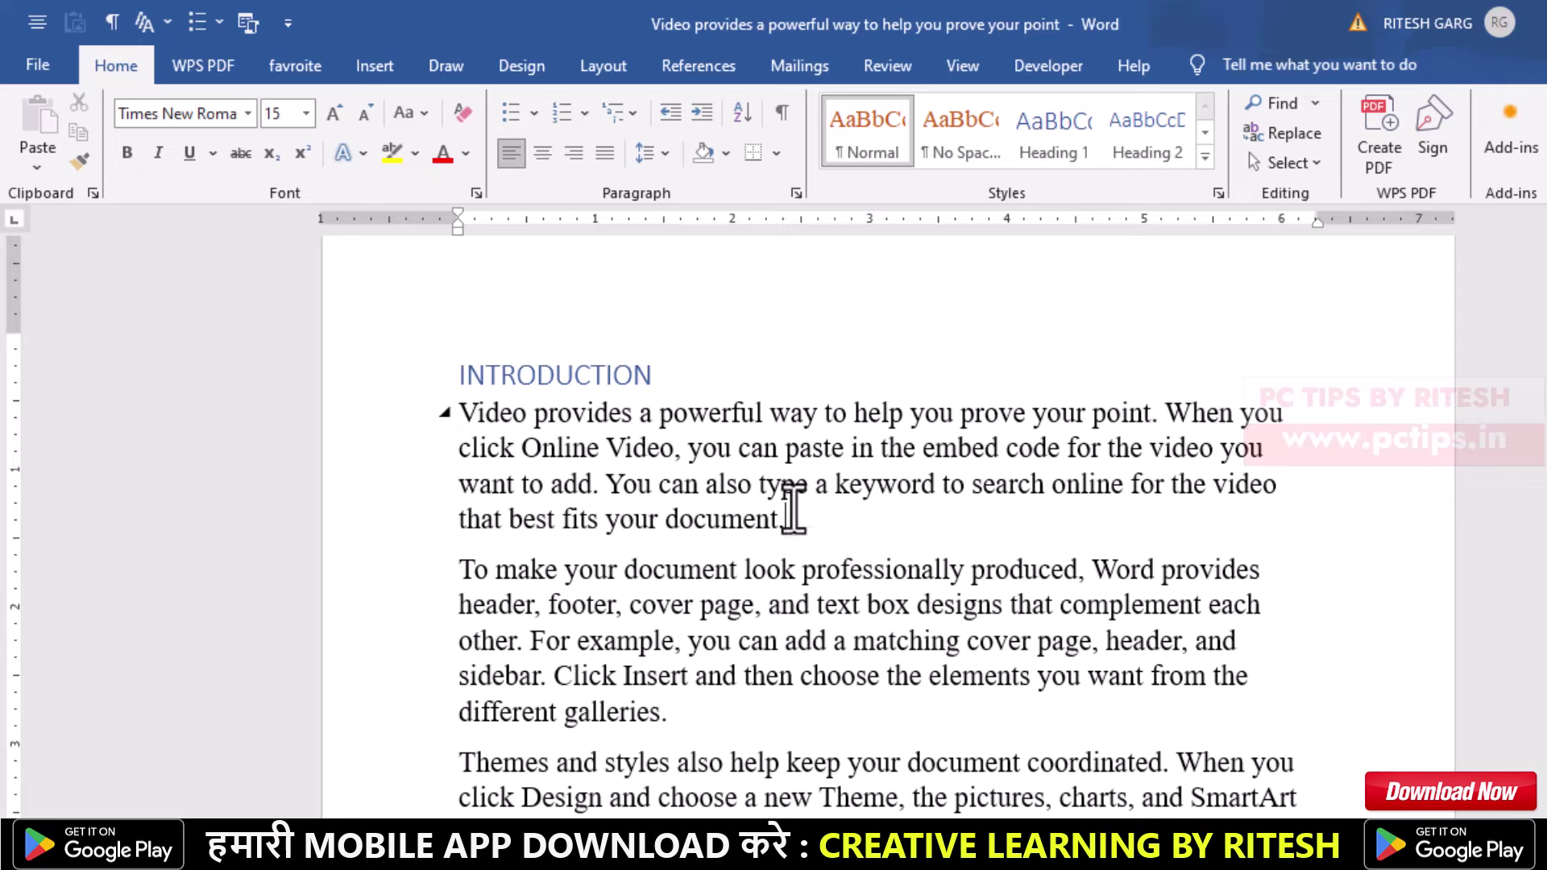
pyautogui.moveTo(786, 520)
pyautogui.mouseDown()
pyautogui.moveTo(524, 447)
pyautogui.moveTo(463, 414)
pyautogui.mouseUp()
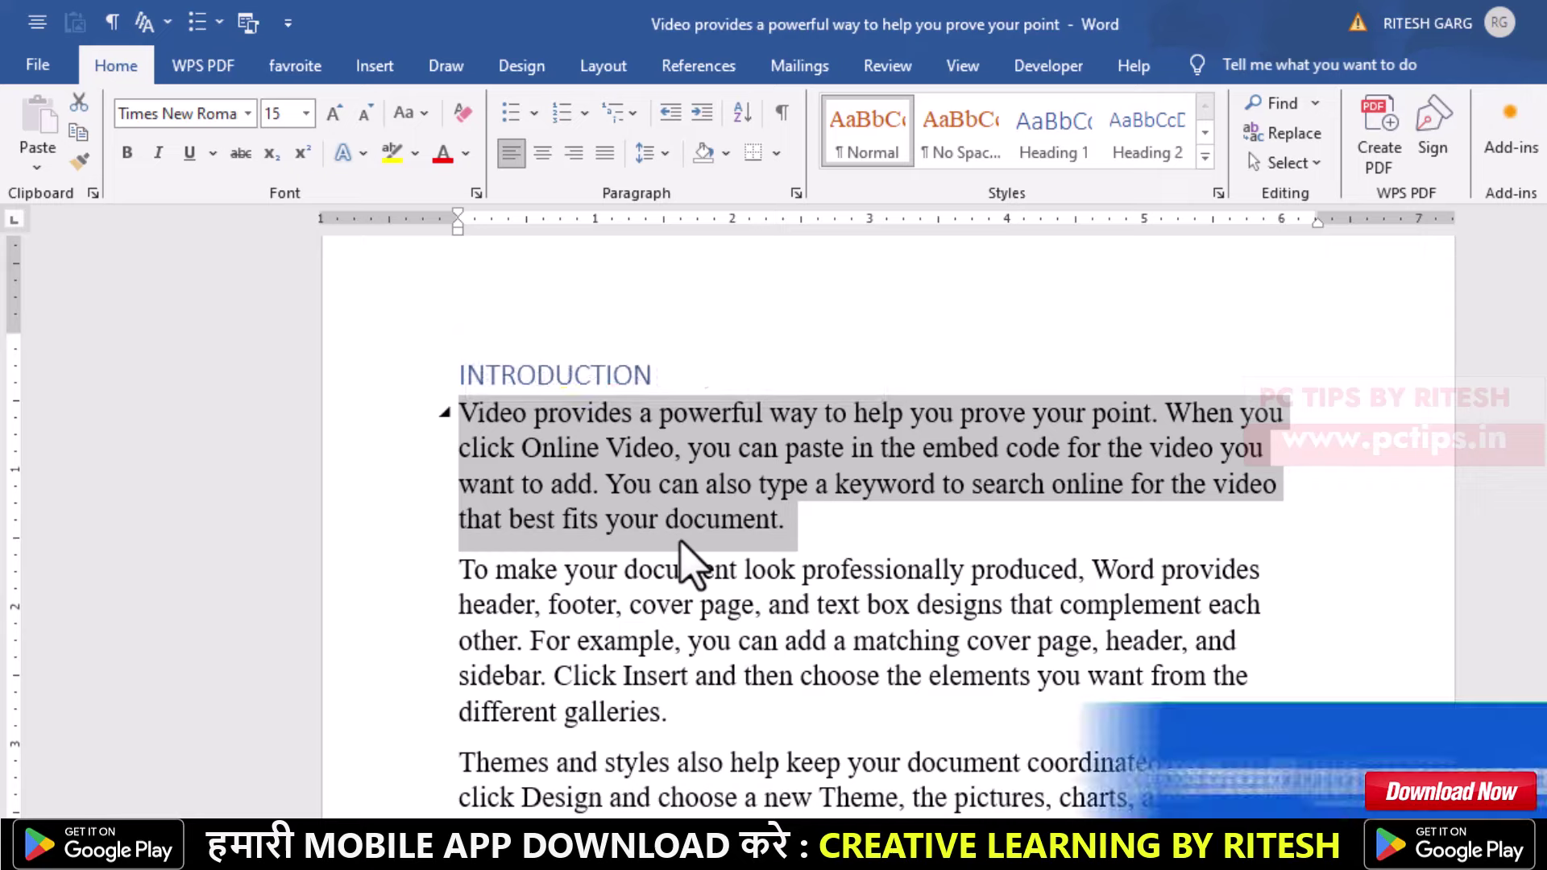
pyautogui.hotkey('ctrl', 't')
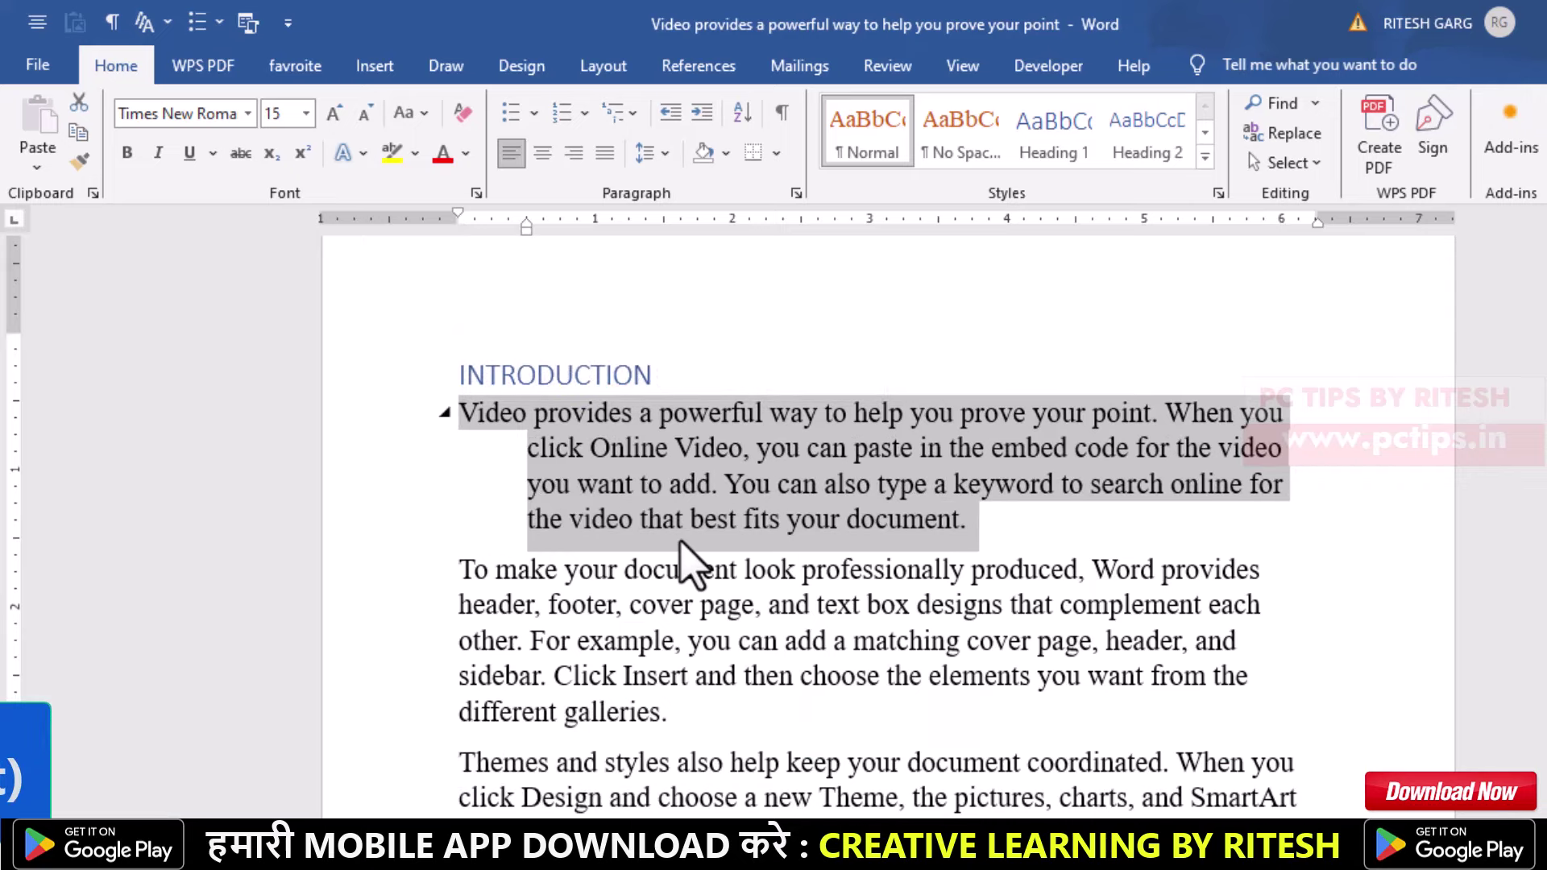
pyautogui.hotkey('ctrl', 't')
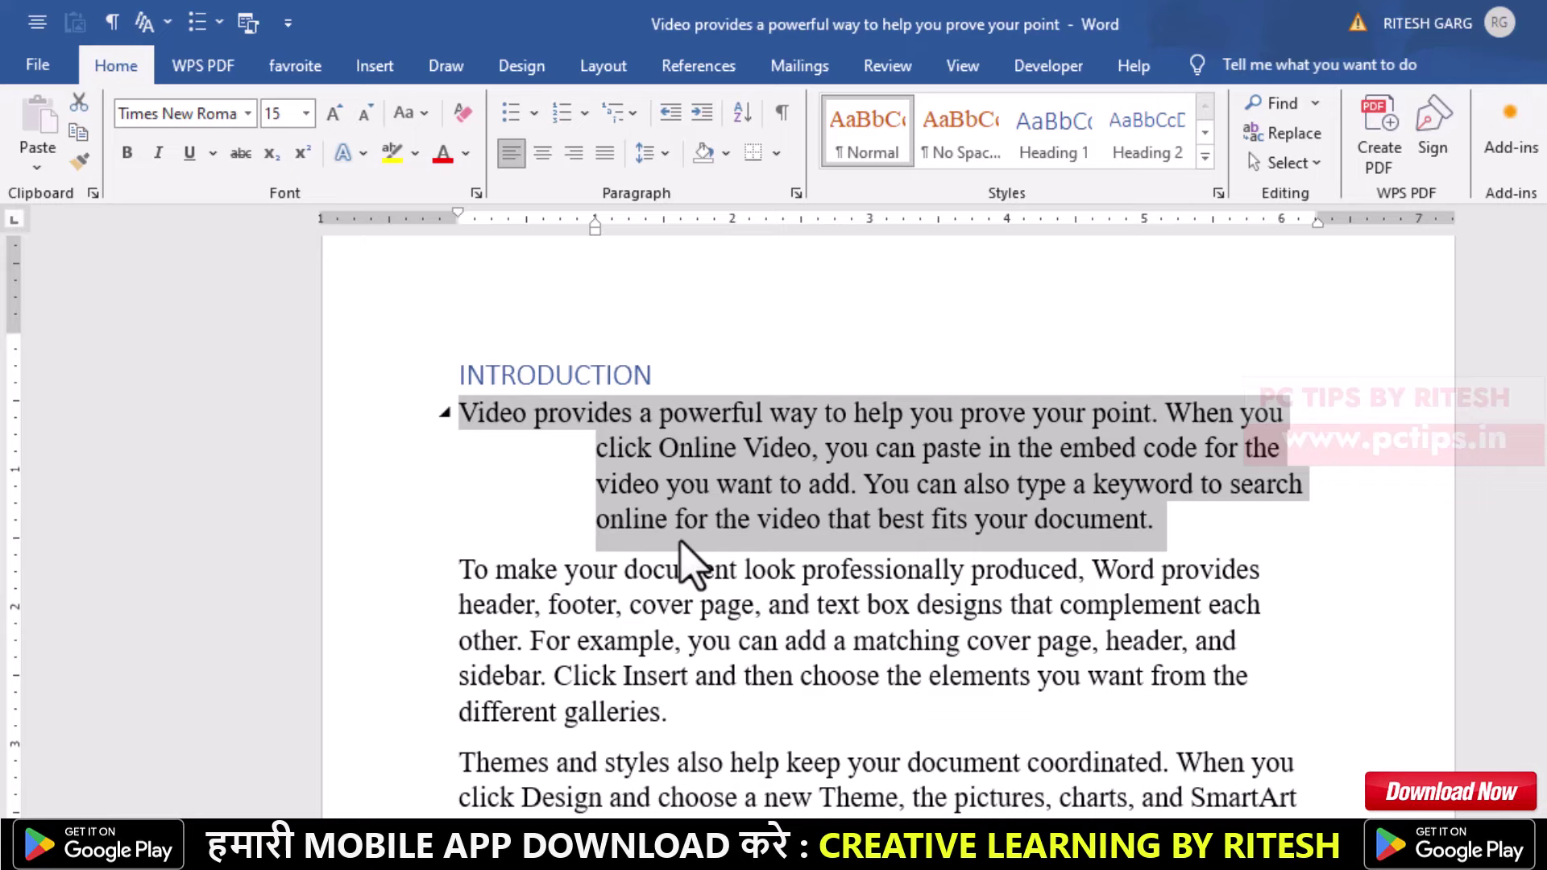
pyautogui.hotkey('ctrl', 'shift', 't')
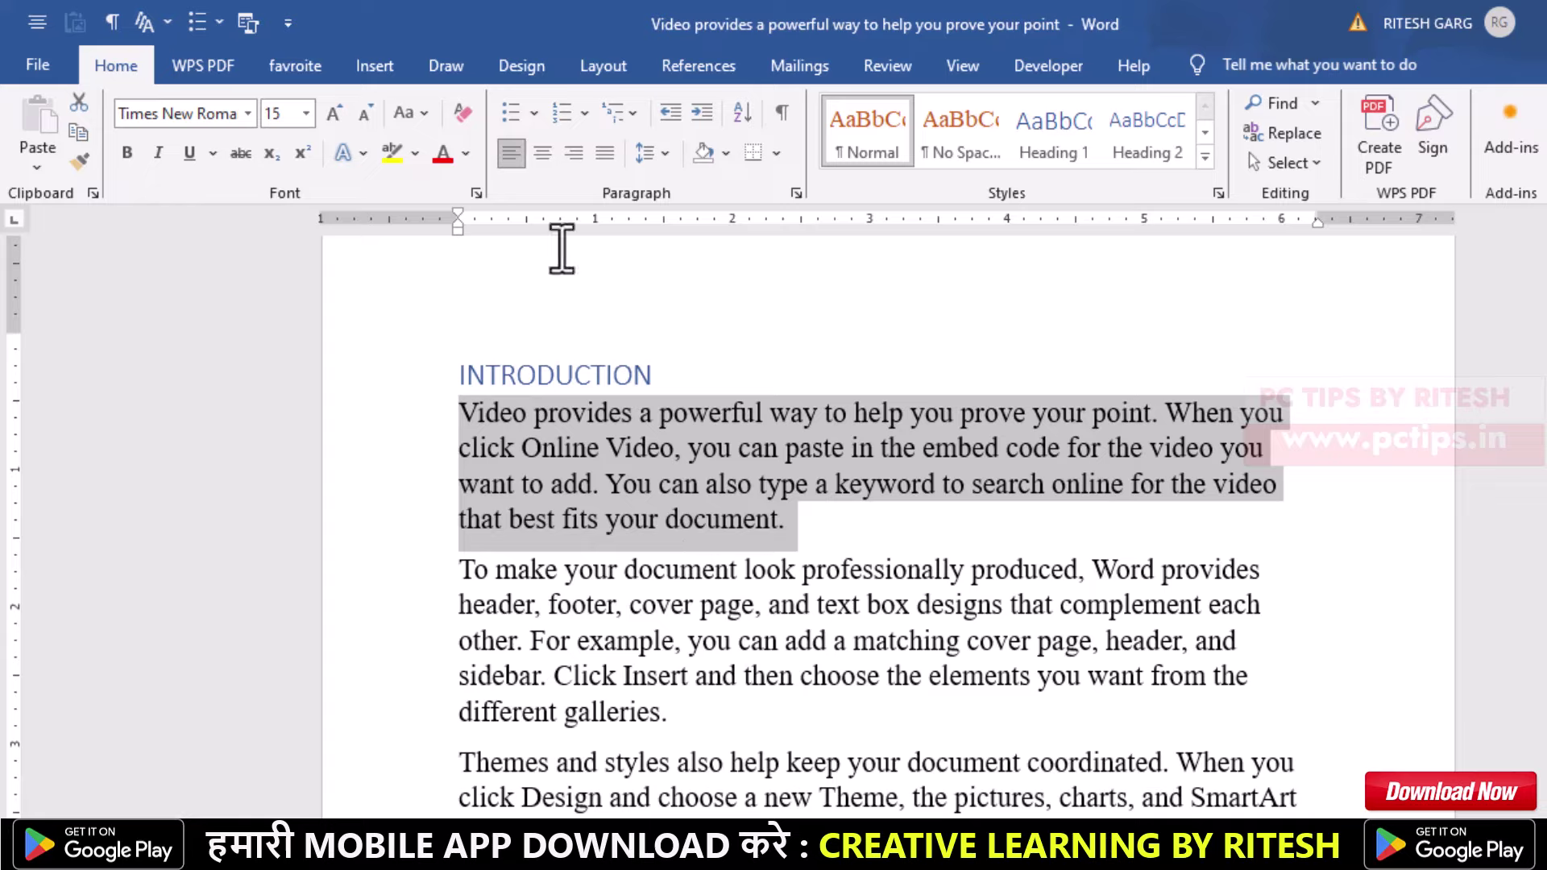
# - Cancel the Paragraph dialog unchanged and put the cursor in the 'To make' paragraph
pyautogui.click(796, 194)
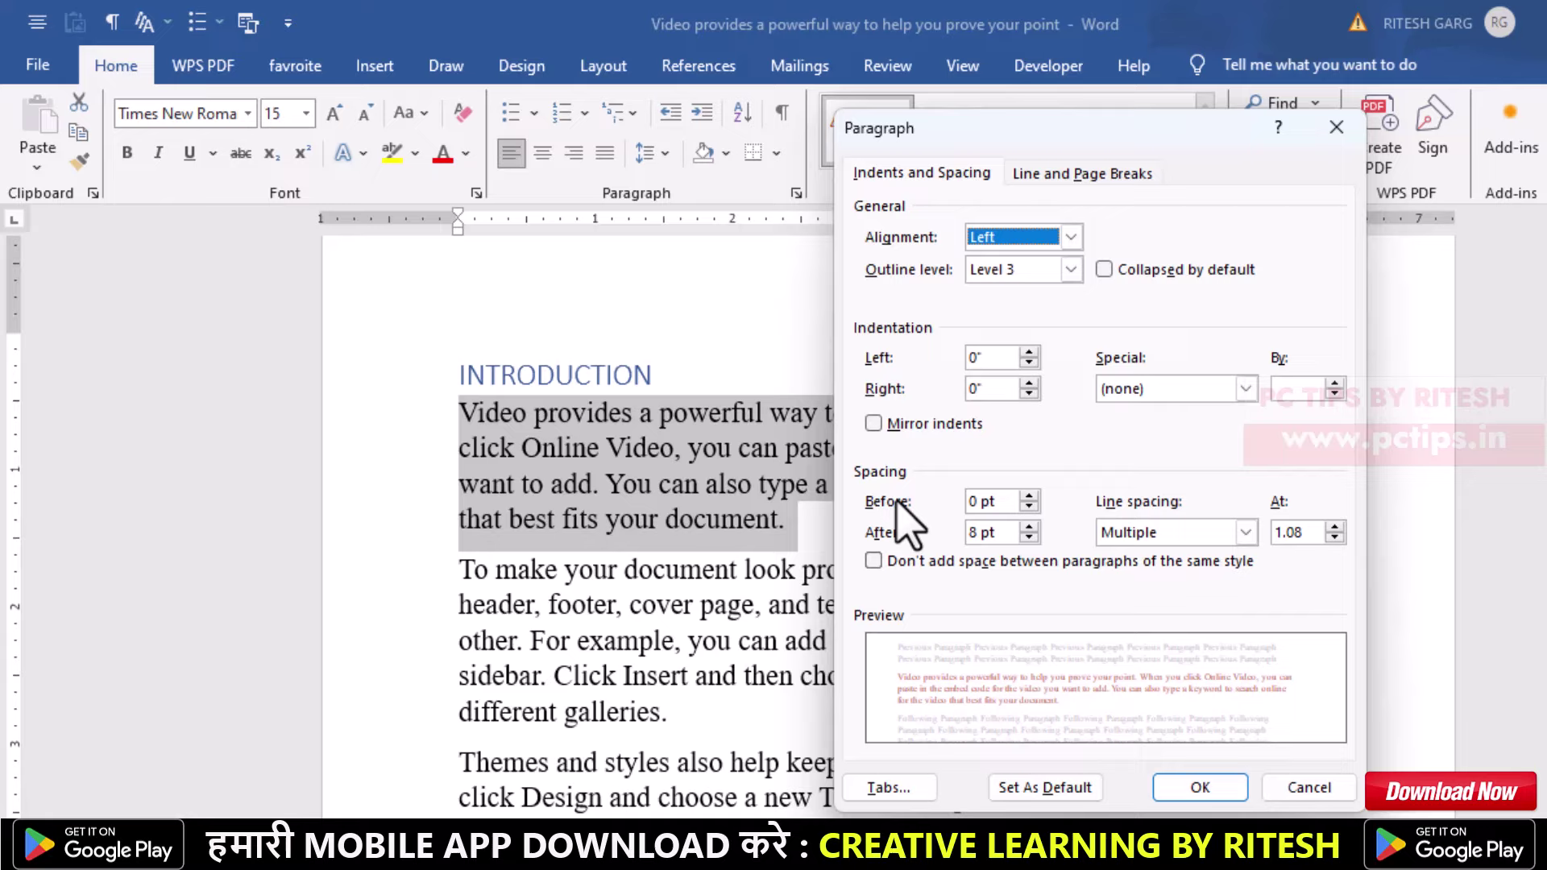
pyautogui.click(1302, 787)
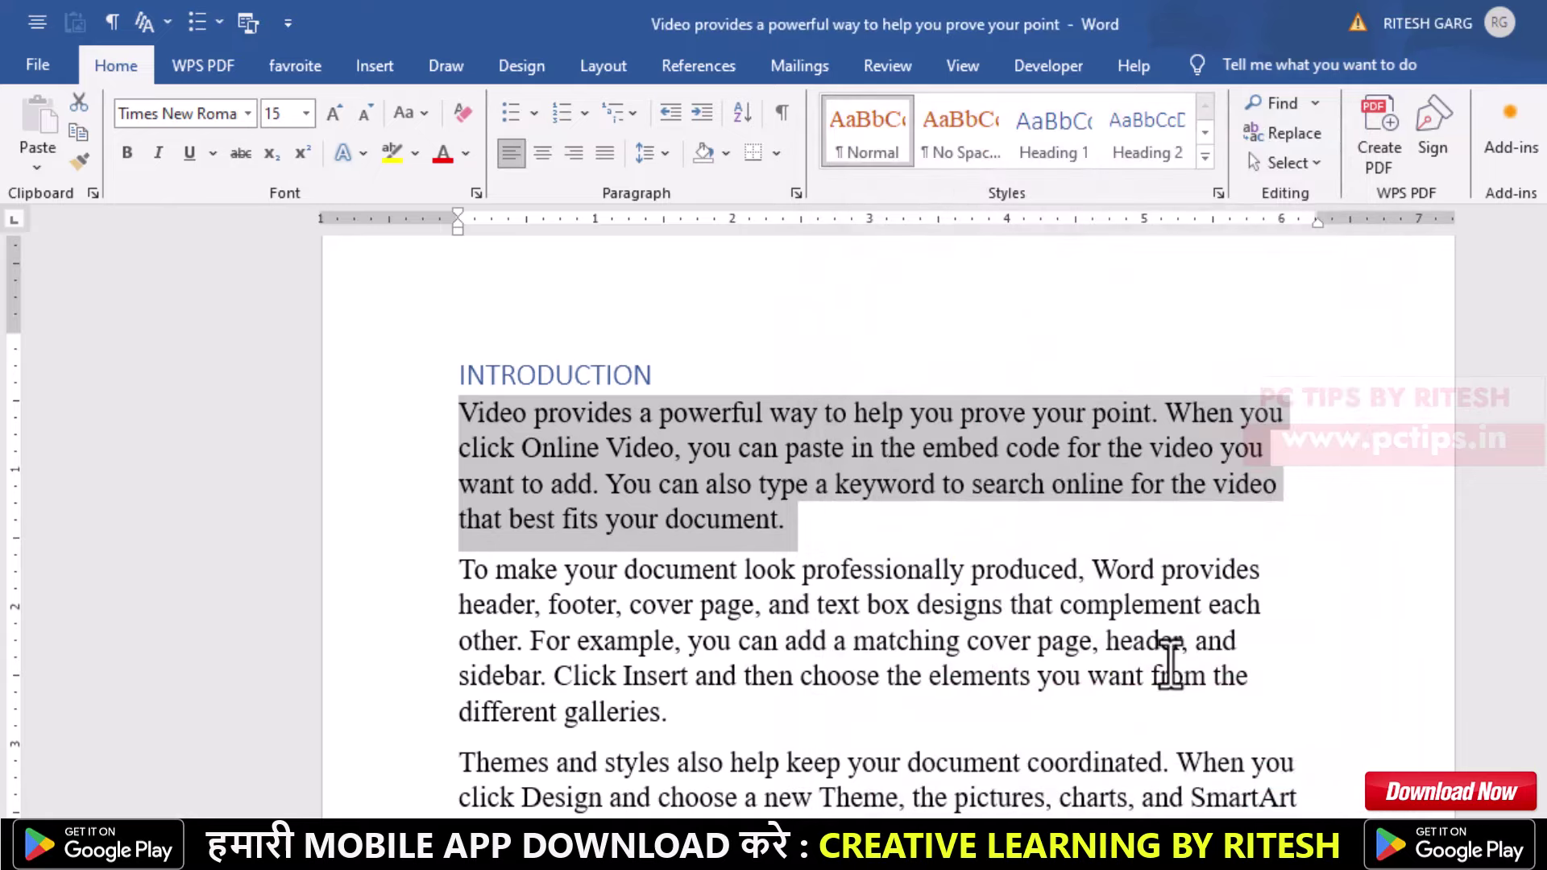
pyautogui.scroll(-3, 1170, 665)
pyautogui.scroll(1, 632, 511)
pyautogui.scroll(1, 569, 449)
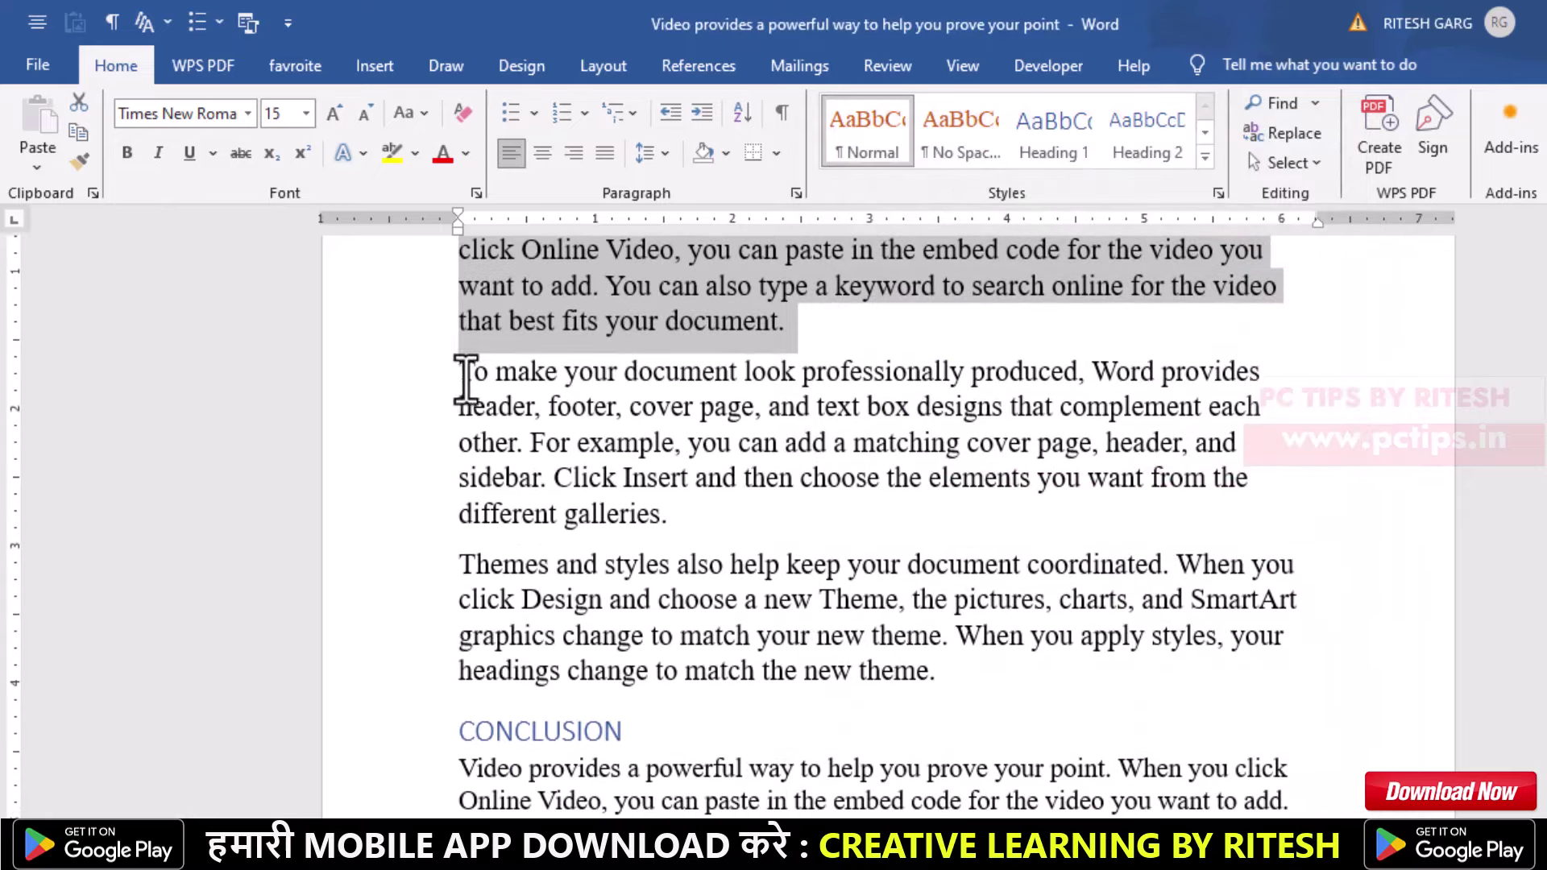
pyautogui.click(466, 379)
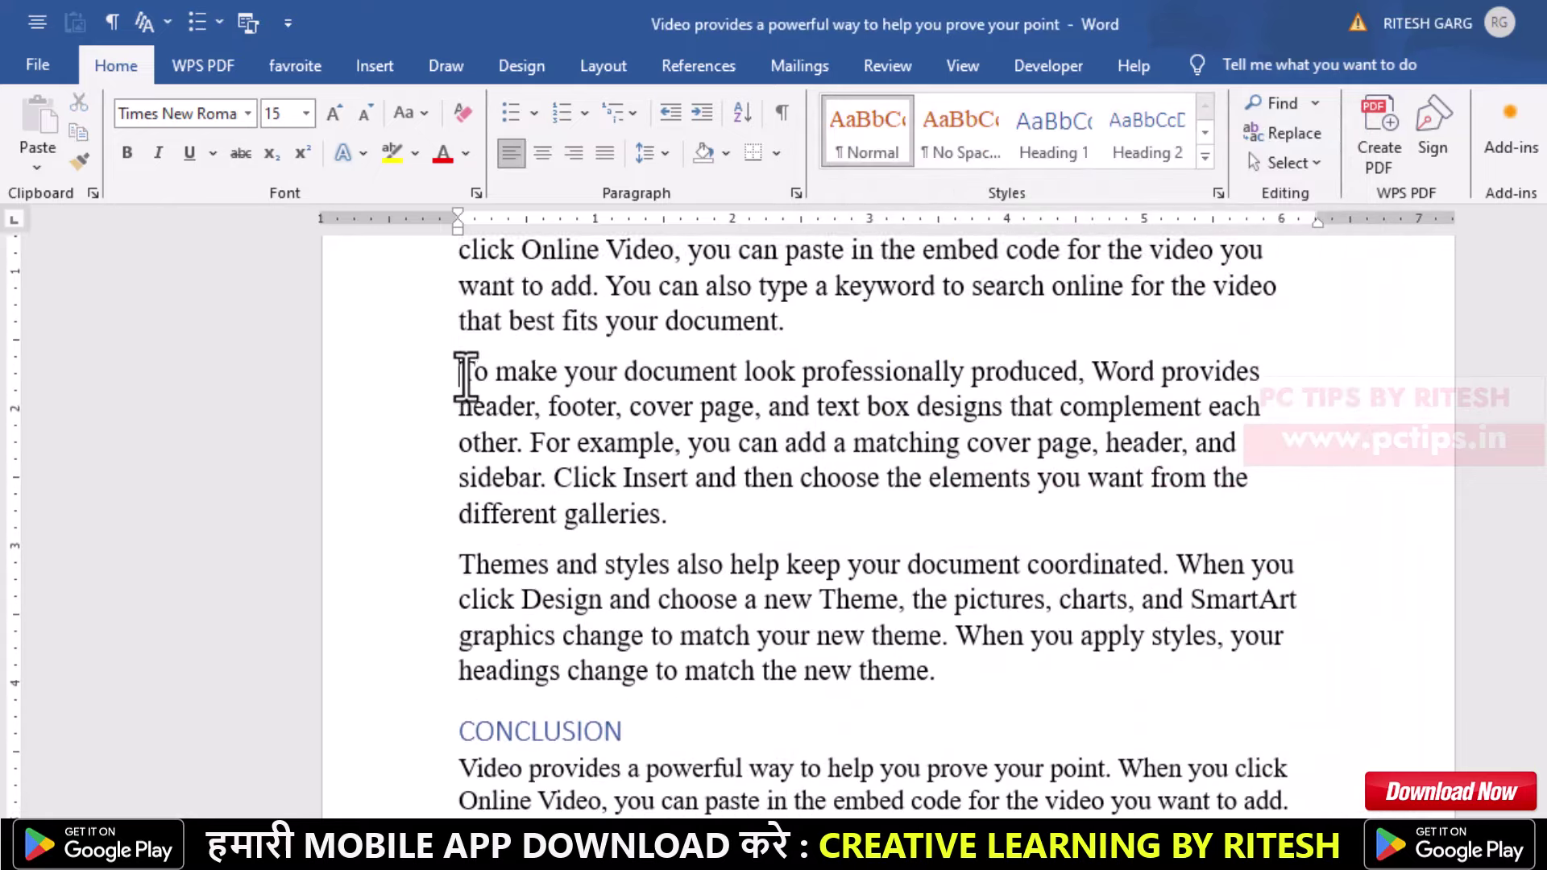
# - Set 36 pt spacing before the 'To make your document' paragraph
pyautogui.click(796, 193)
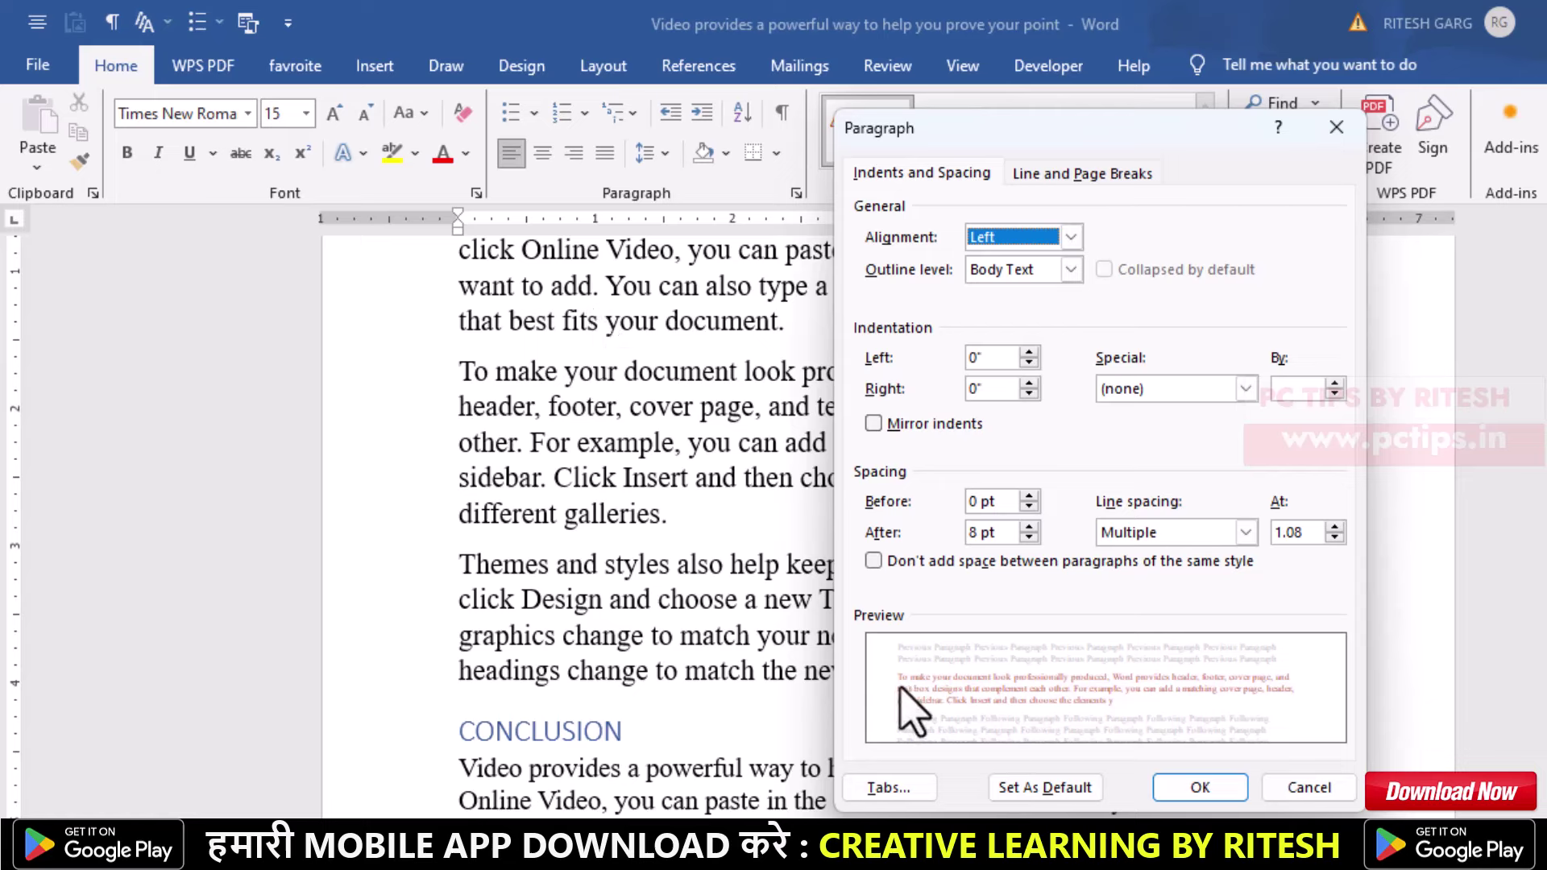
pyautogui.click(1030, 495)
pyautogui.click(1030, 496)
pyautogui.click(1030, 495)
pyautogui.click(1030, 496)
pyautogui.click(1029, 496)
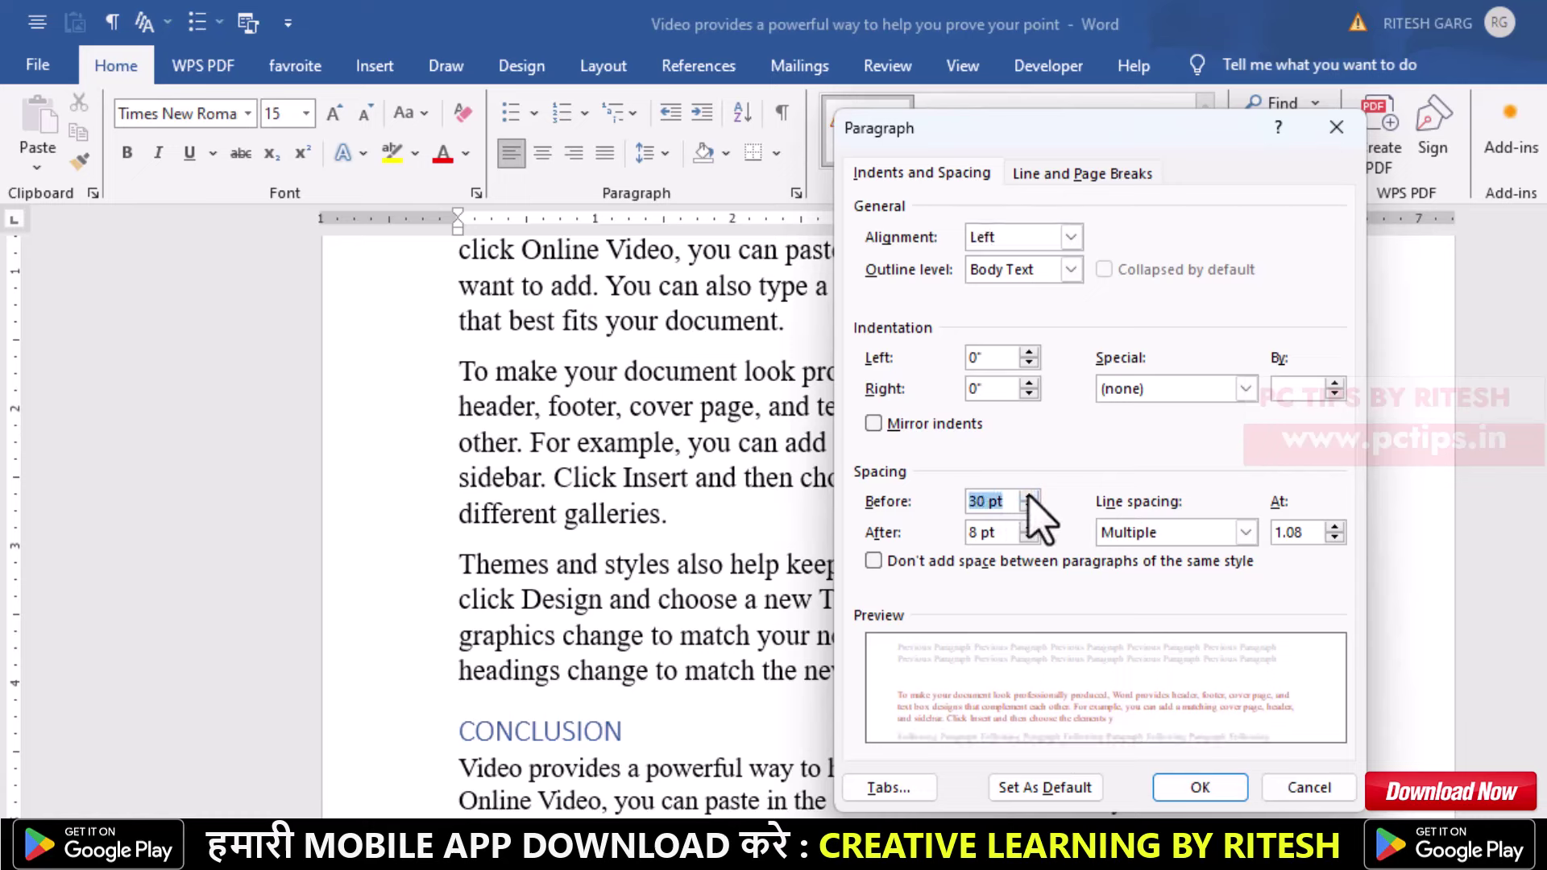
pyautogui.click(1030, 495)
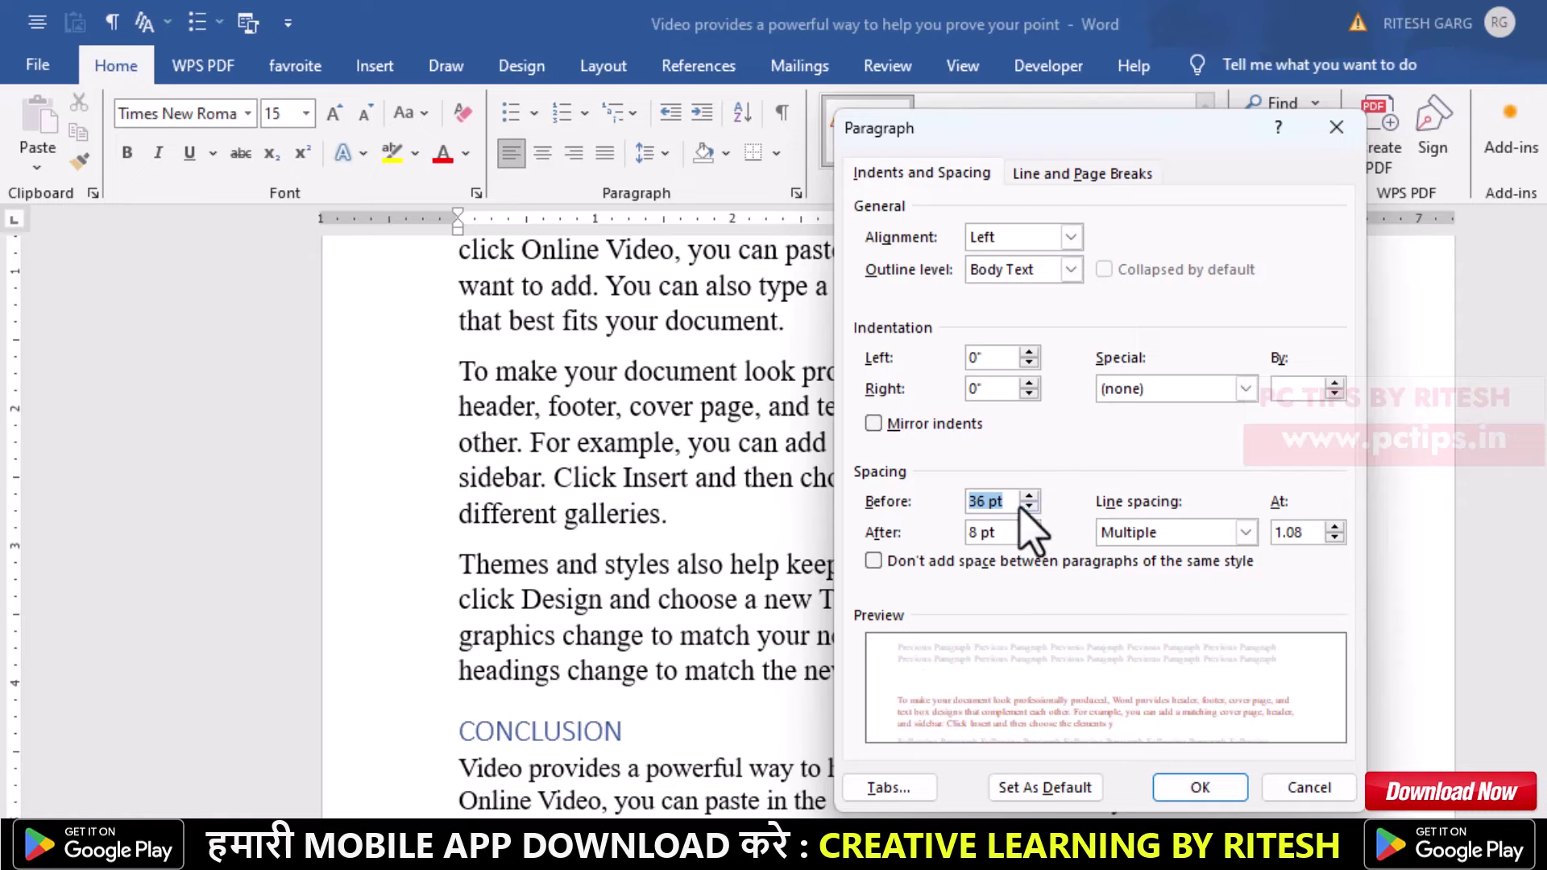
pyautogui.click(1199, 788)
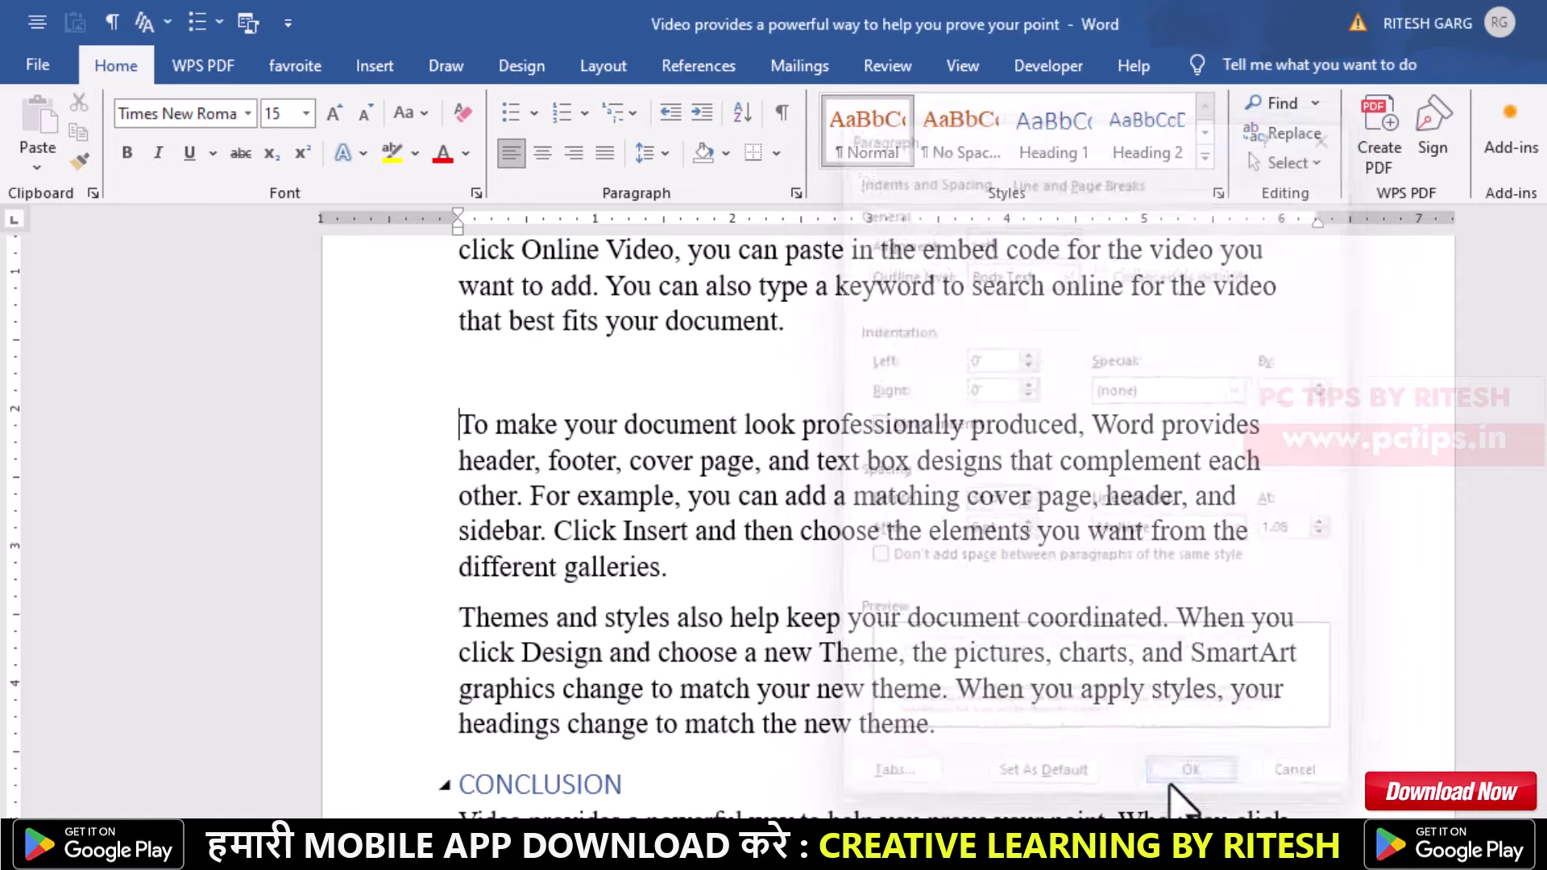
pyautogui.scroll(2, 684, 575)
pyautogui.scroll(-2, 629, 569)
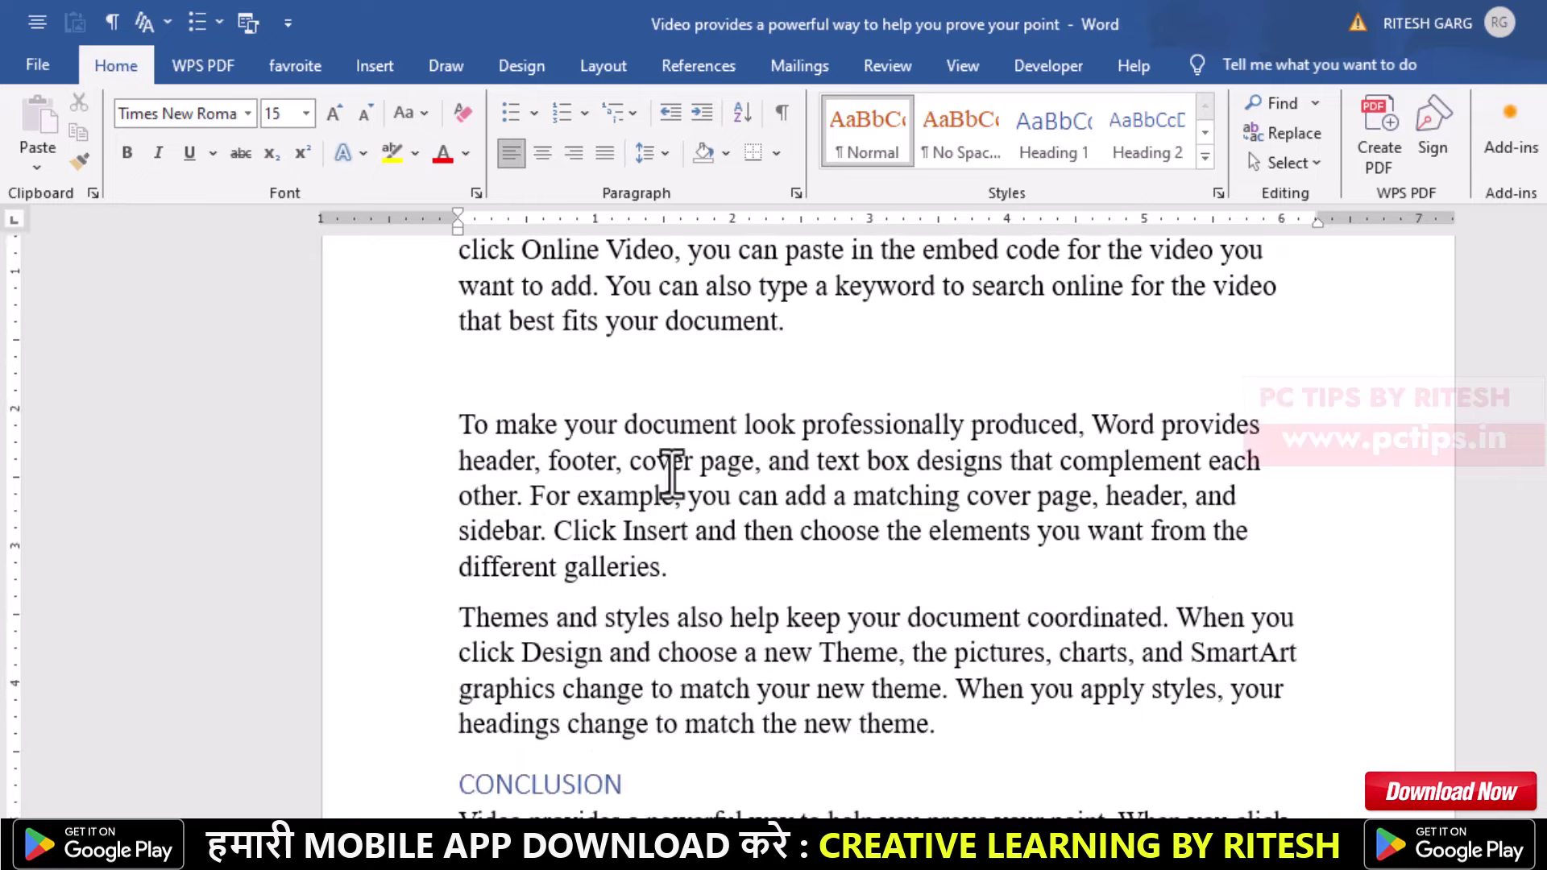
# - Set 30 pt spacing after the paragraph and recheck the values in the Paragraph dialog
pyautogui.click(795, 193)
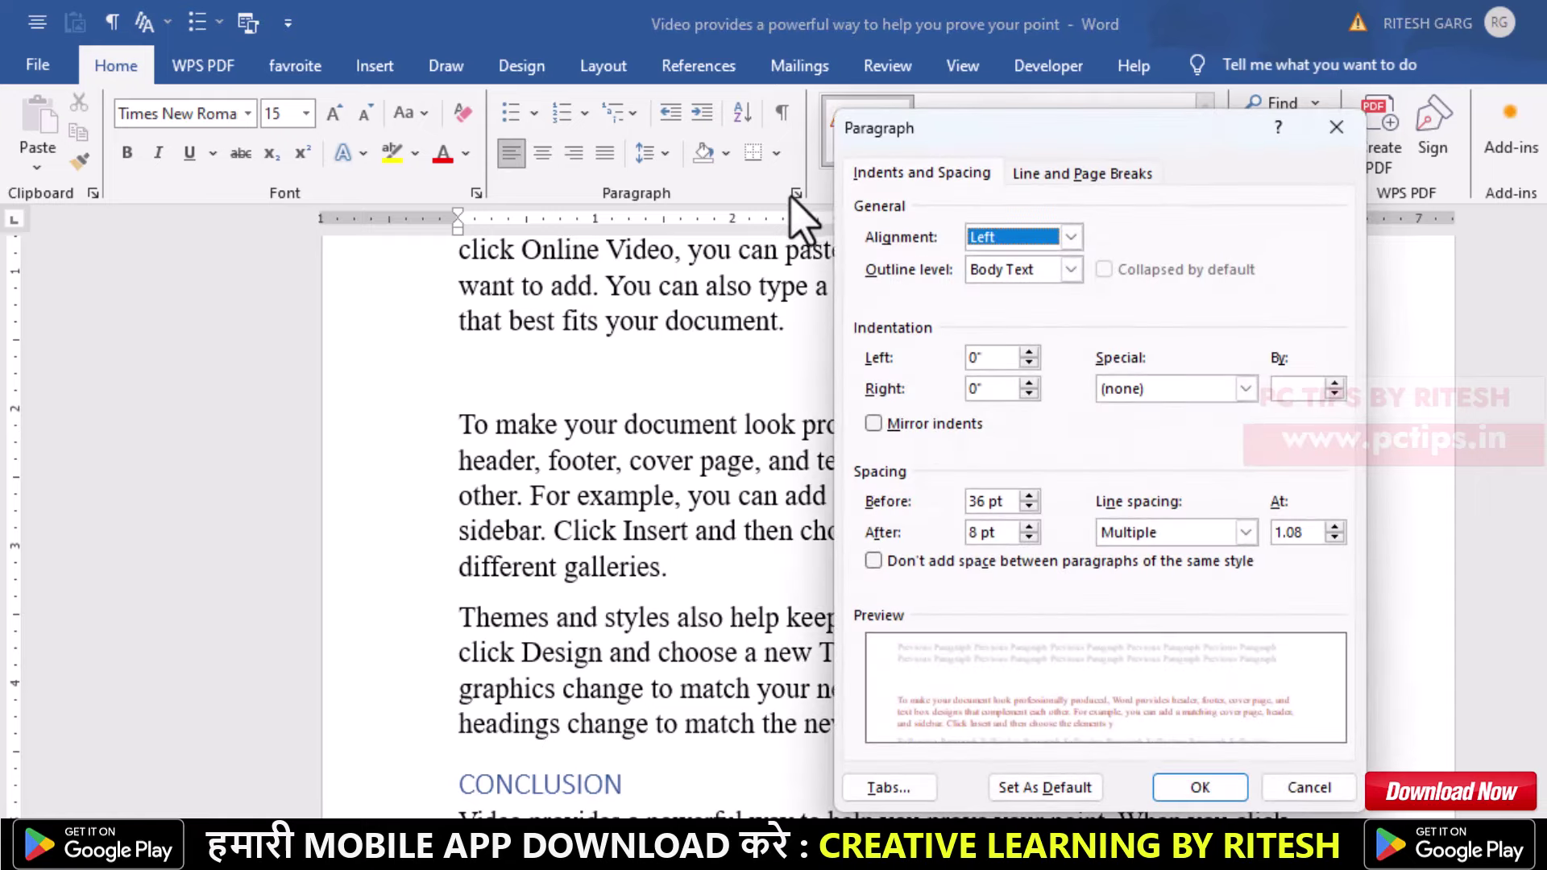
pyautogui.click(1027, 530)
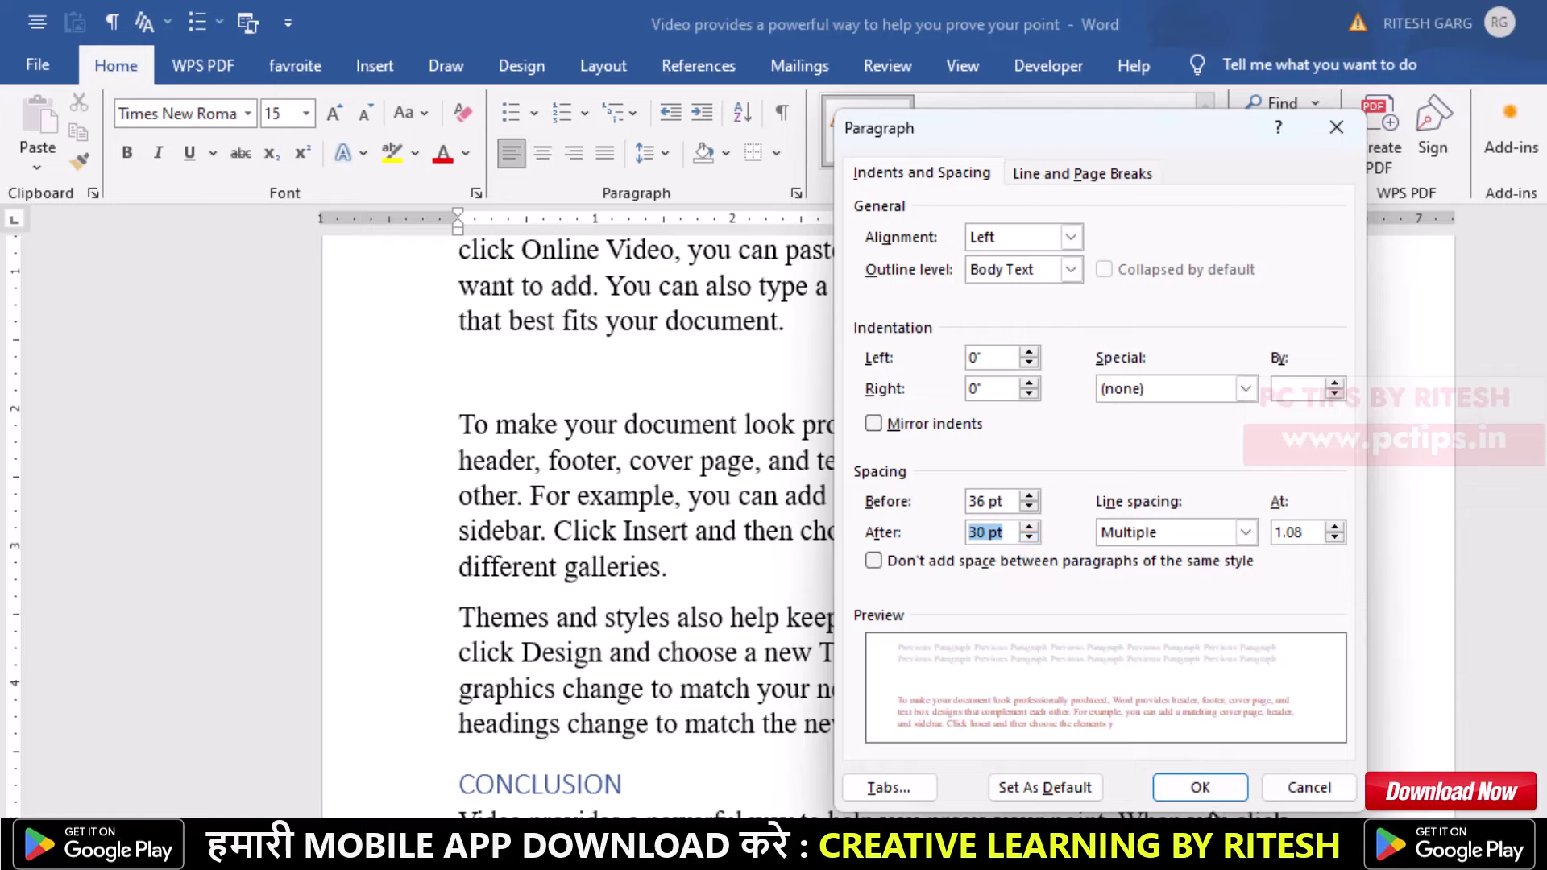
pyautogui.click(1200, 788)
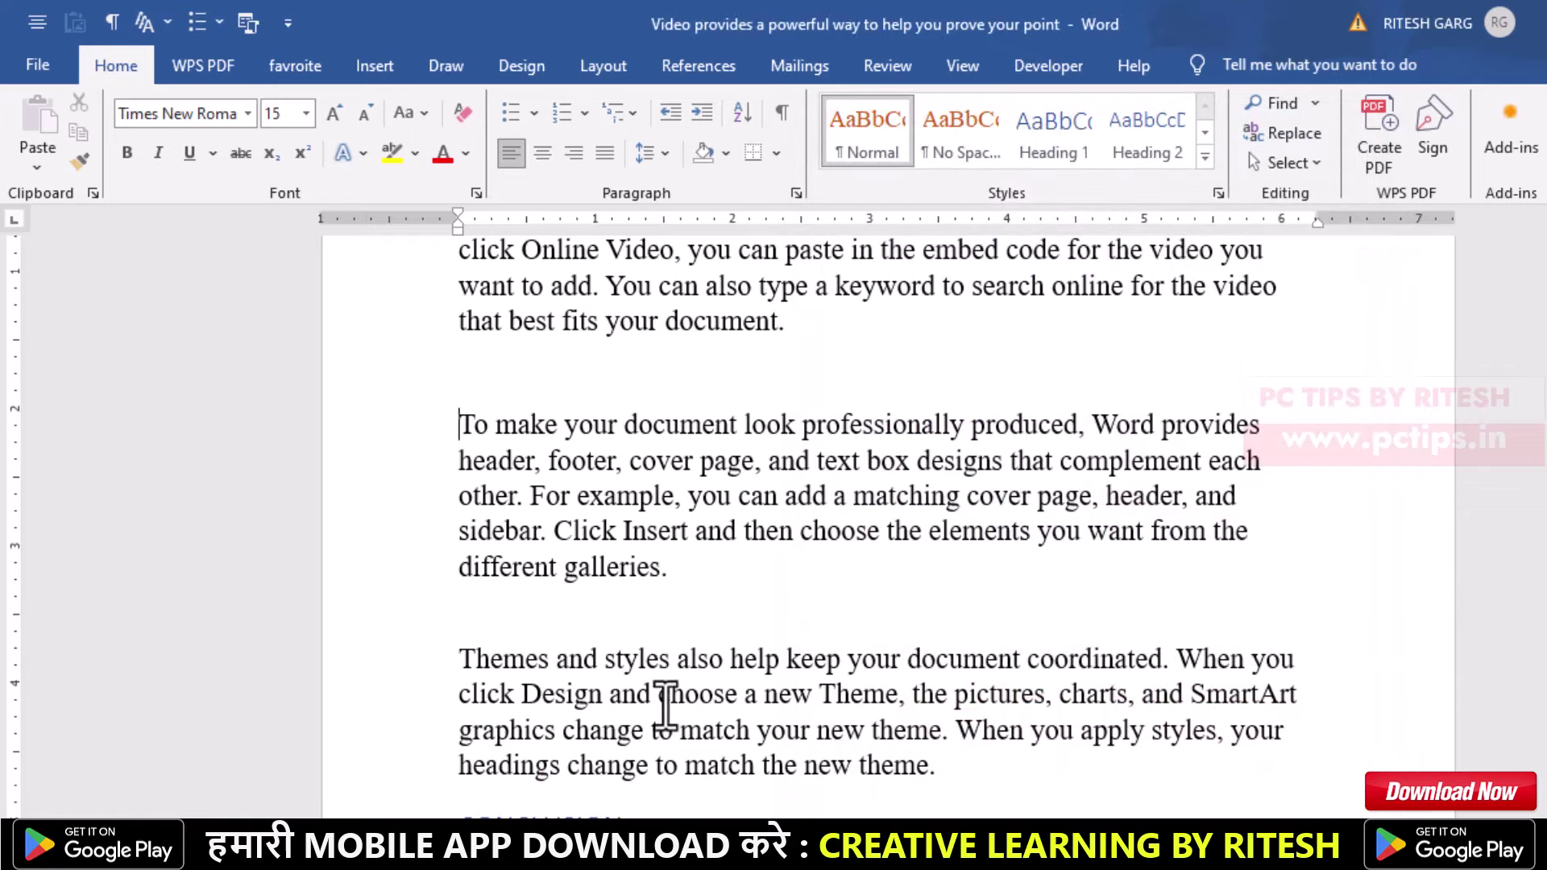
pyautogui.click(796, 193)
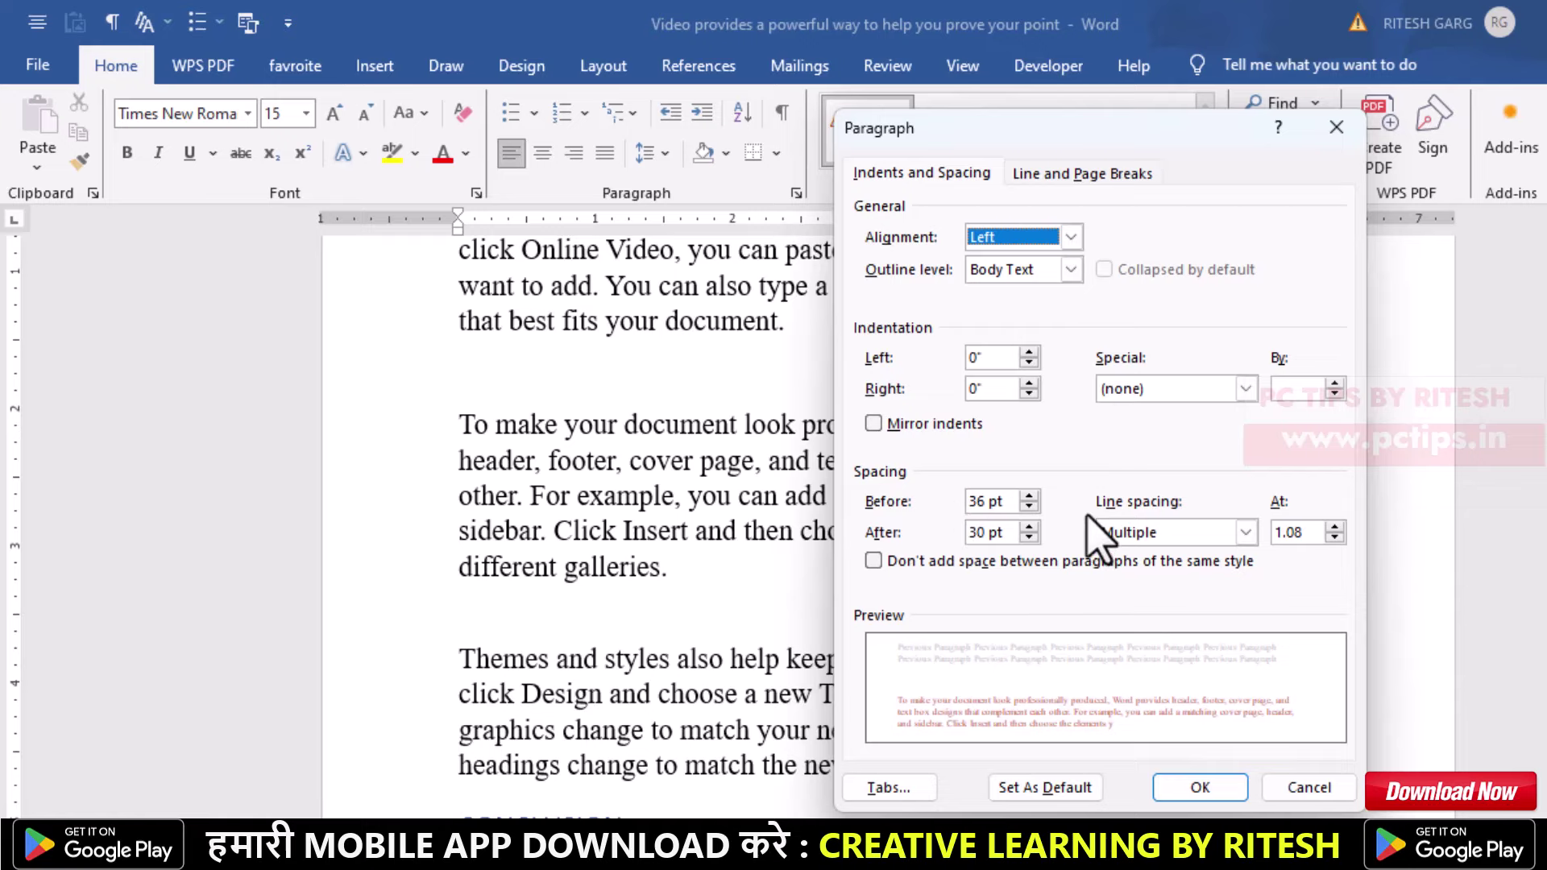
pyautogui.click(1308, 787)
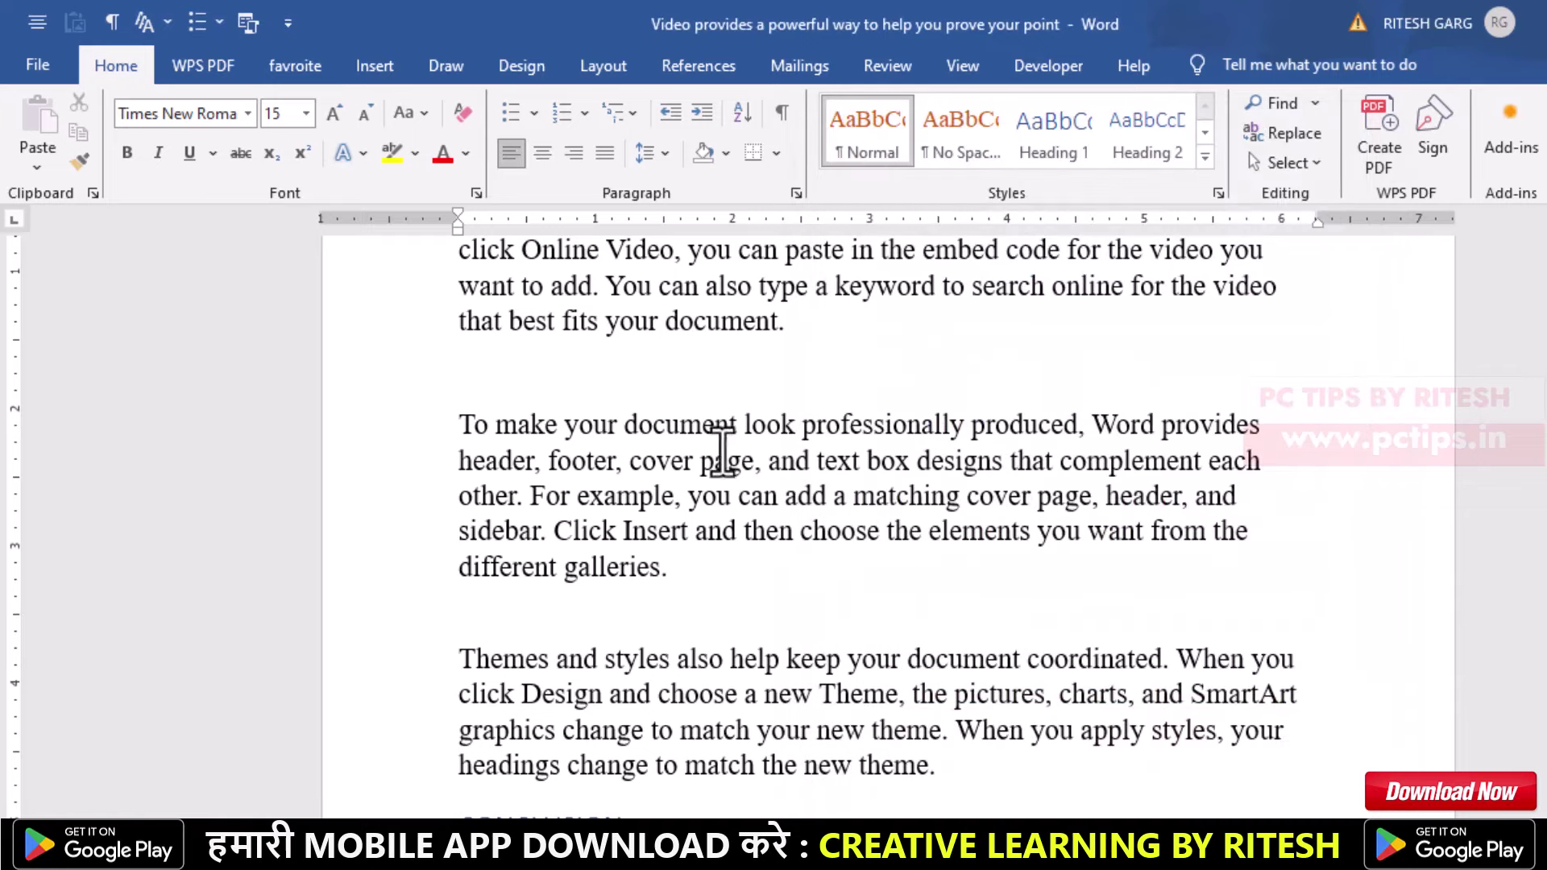
# - Set the 'To make your document' paragraph to Double line spacing in the Paragraph dialog
pyautogui.moveTo(463, 403); pyautogui.dragTo(671, 569)
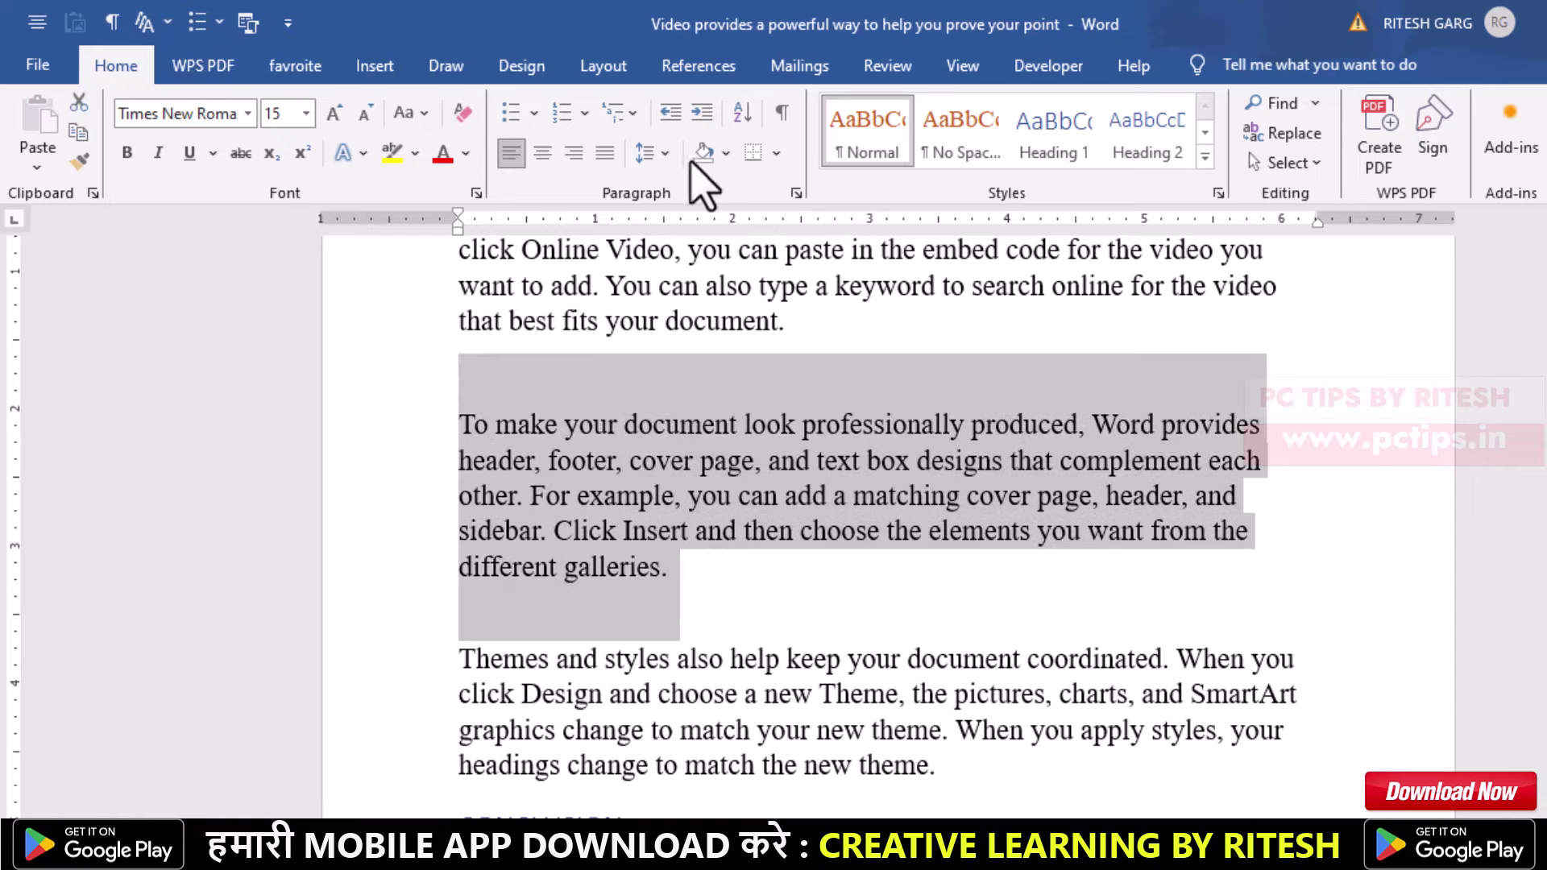
pyautogui.click(795, 193)
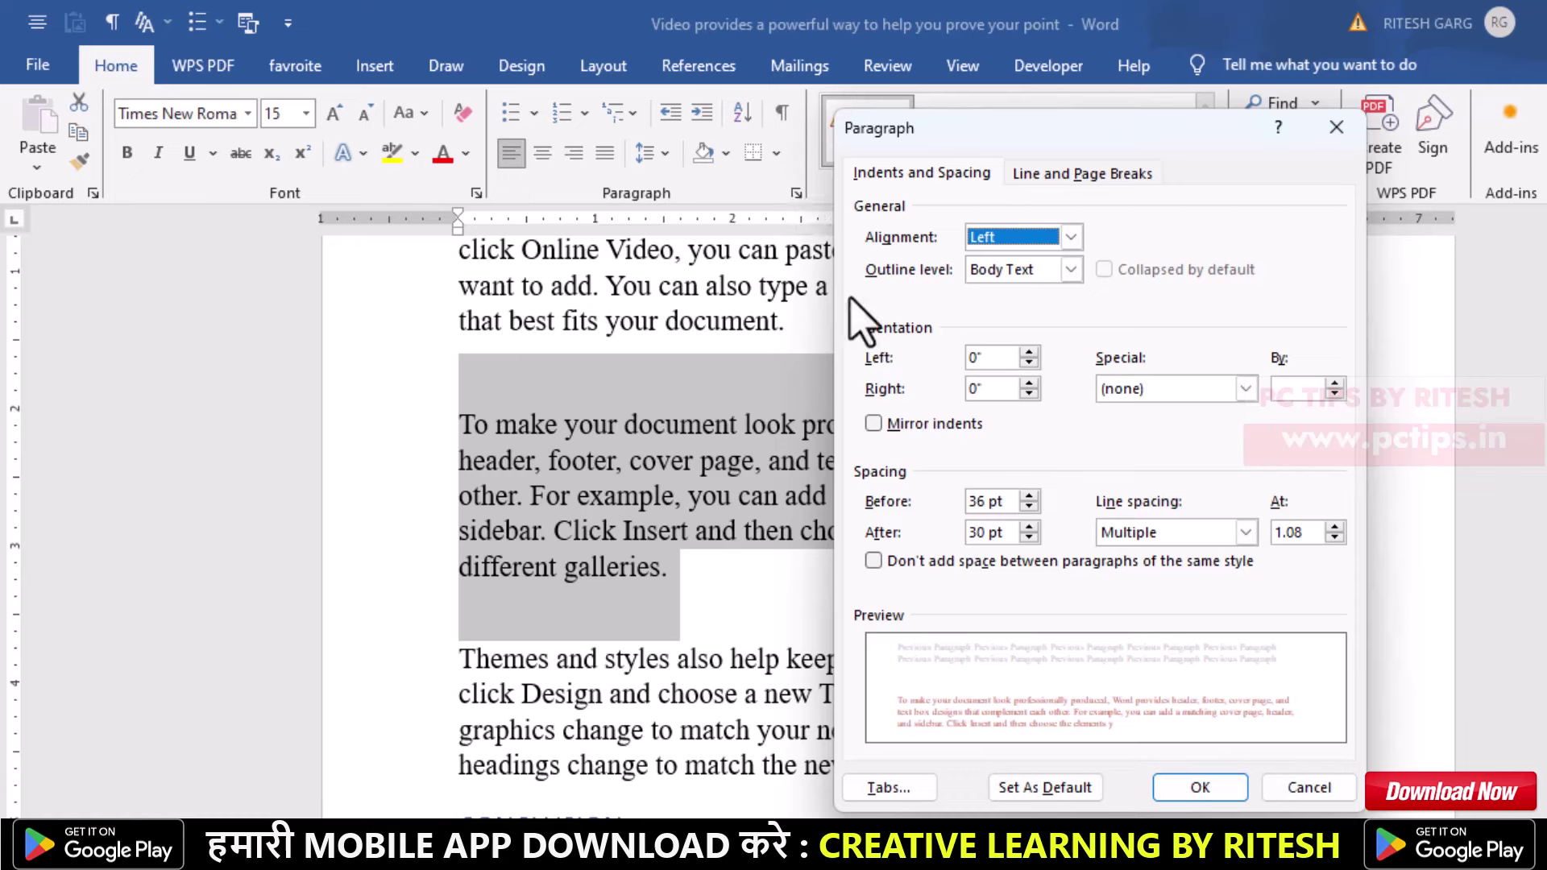
pyautogui.click(1245, 532)
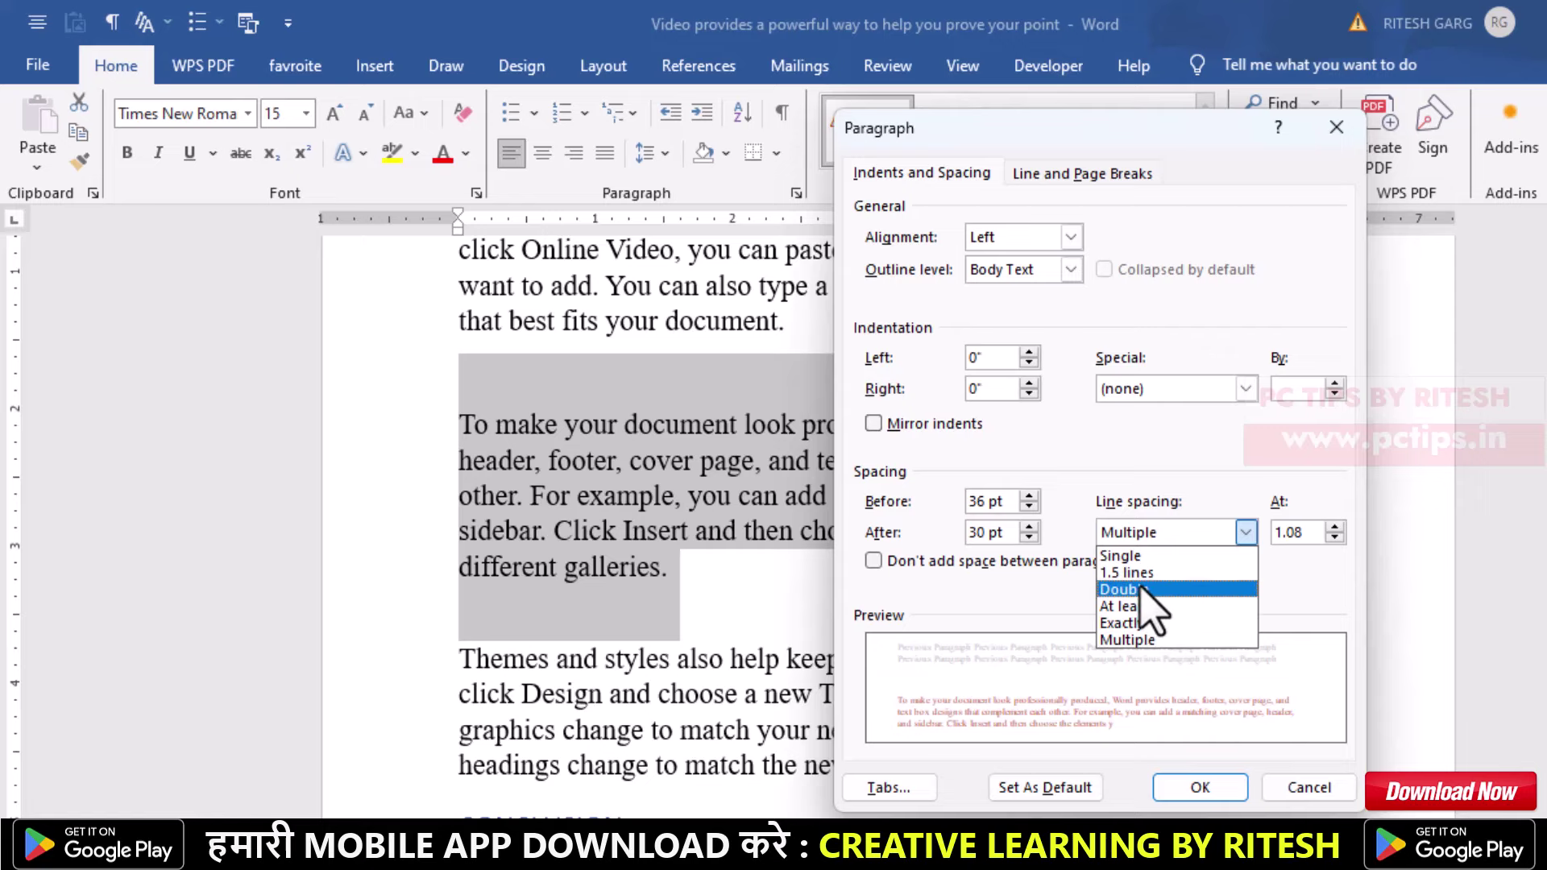
pyautogui.click(1143, 593)
pyautogui.click(1206, 788)
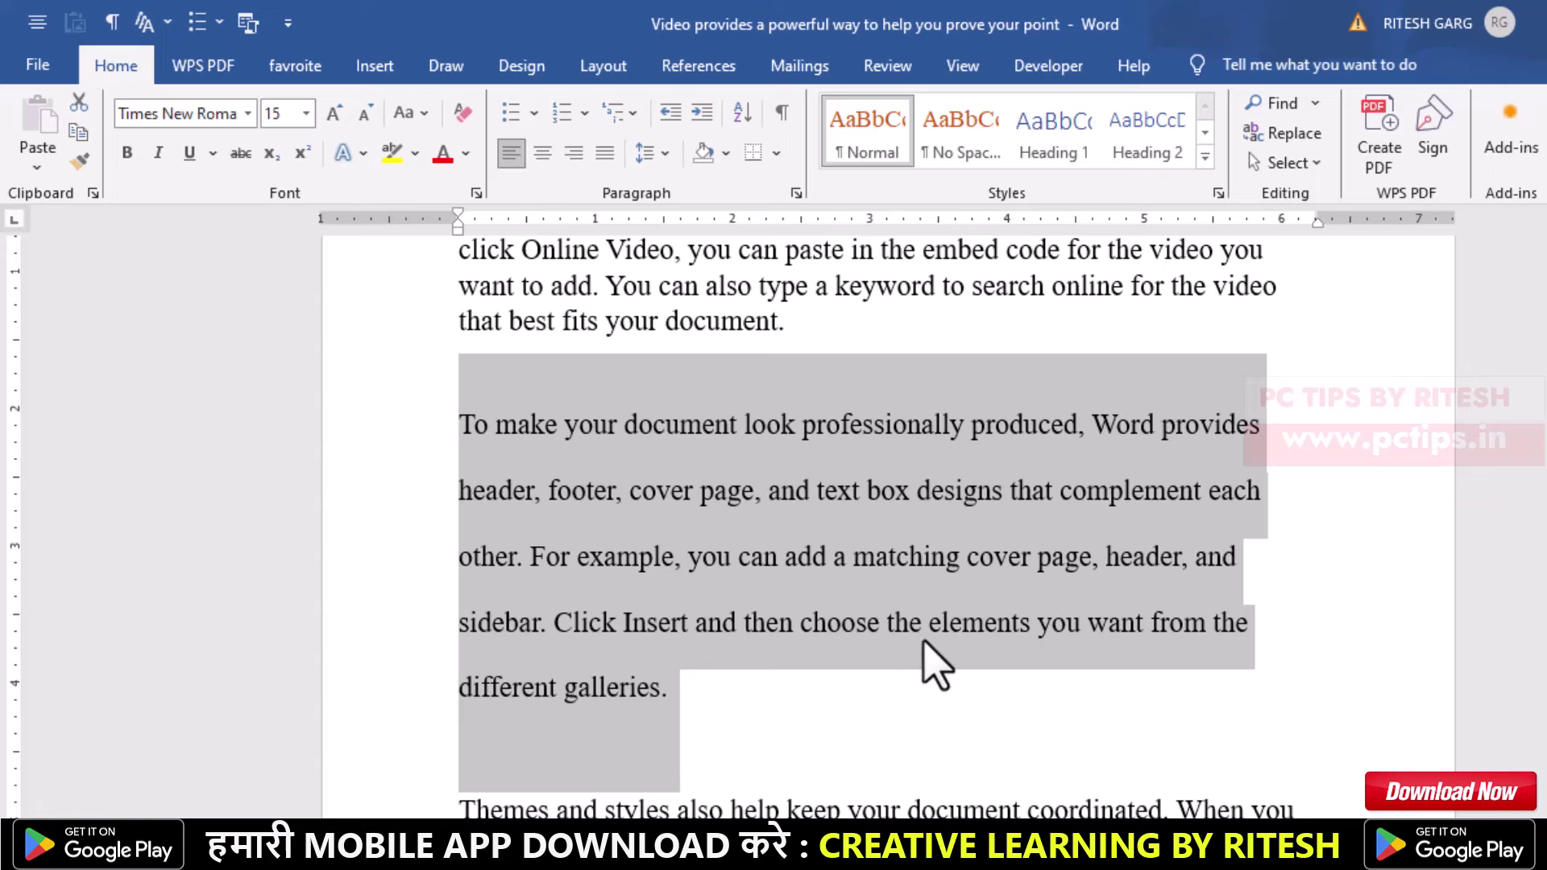
pyautogui.scroll(2, 556, 637)
# - Apply 1.5 line spacing to the first INTRODUCTION paragraph with Ctrl+5 and check it in the Paragraph dialog
pyautogui.scroll(2, 564, 636)
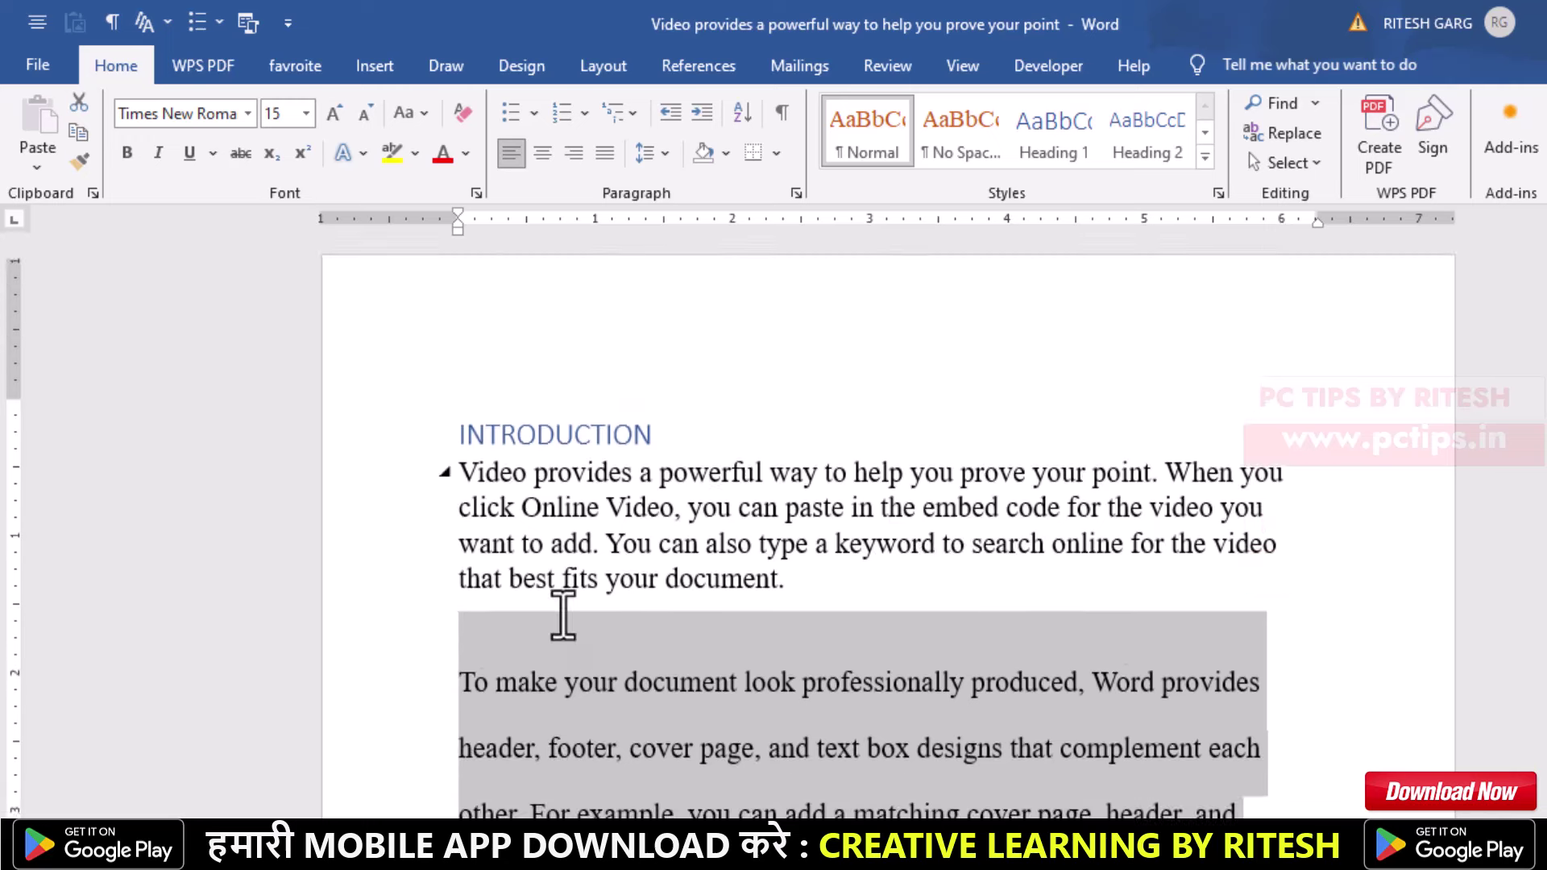
pyautogui.click(758, 585)
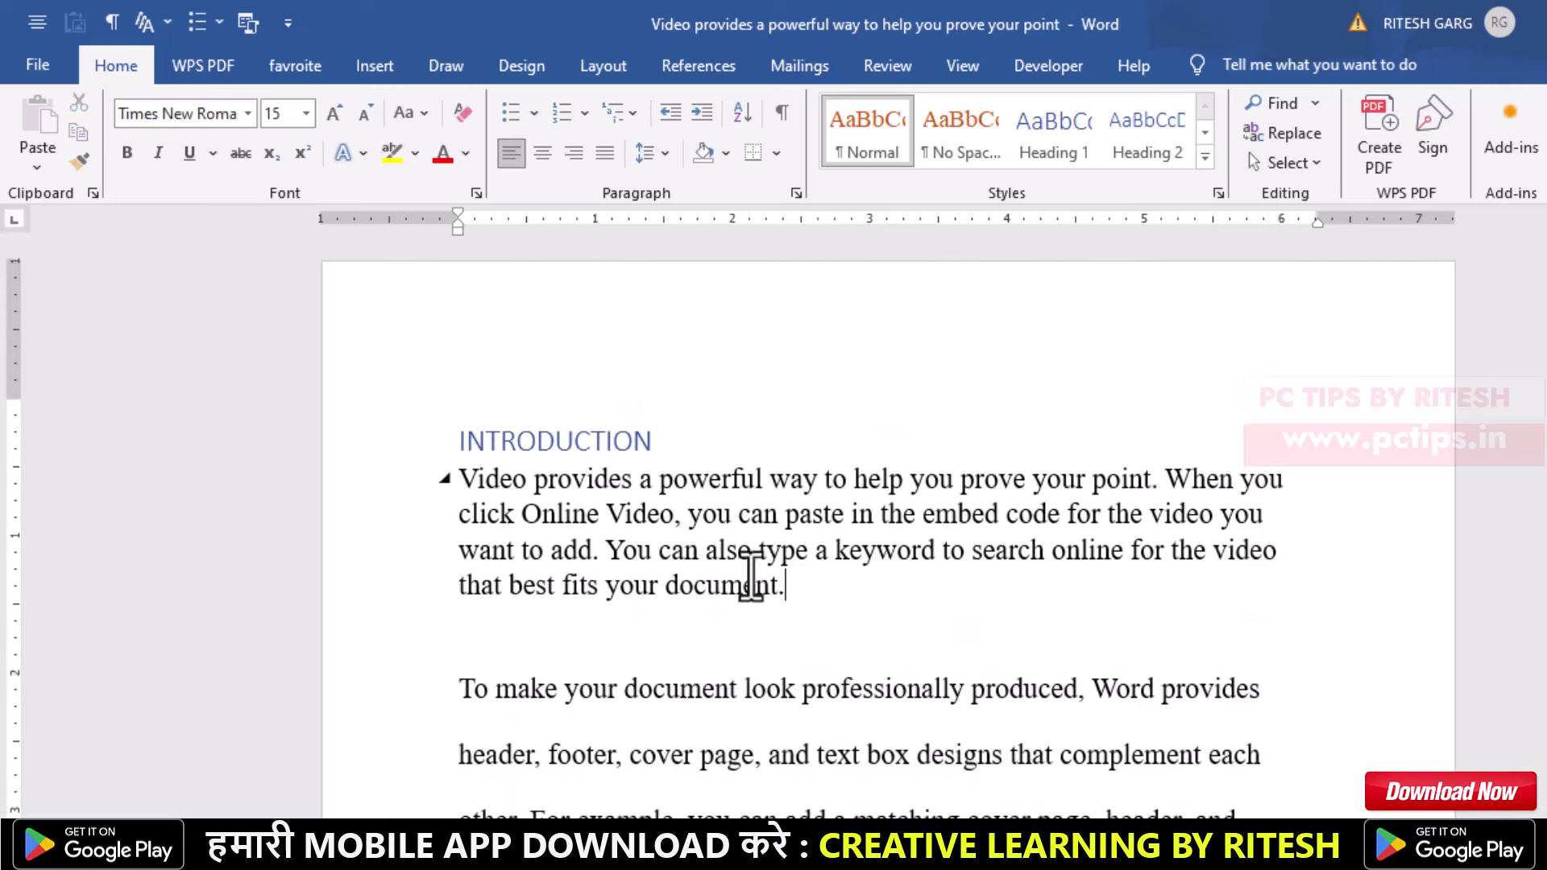
pyautogui.moveTo(785, 592); pyautogui.dragTo(460, 480)
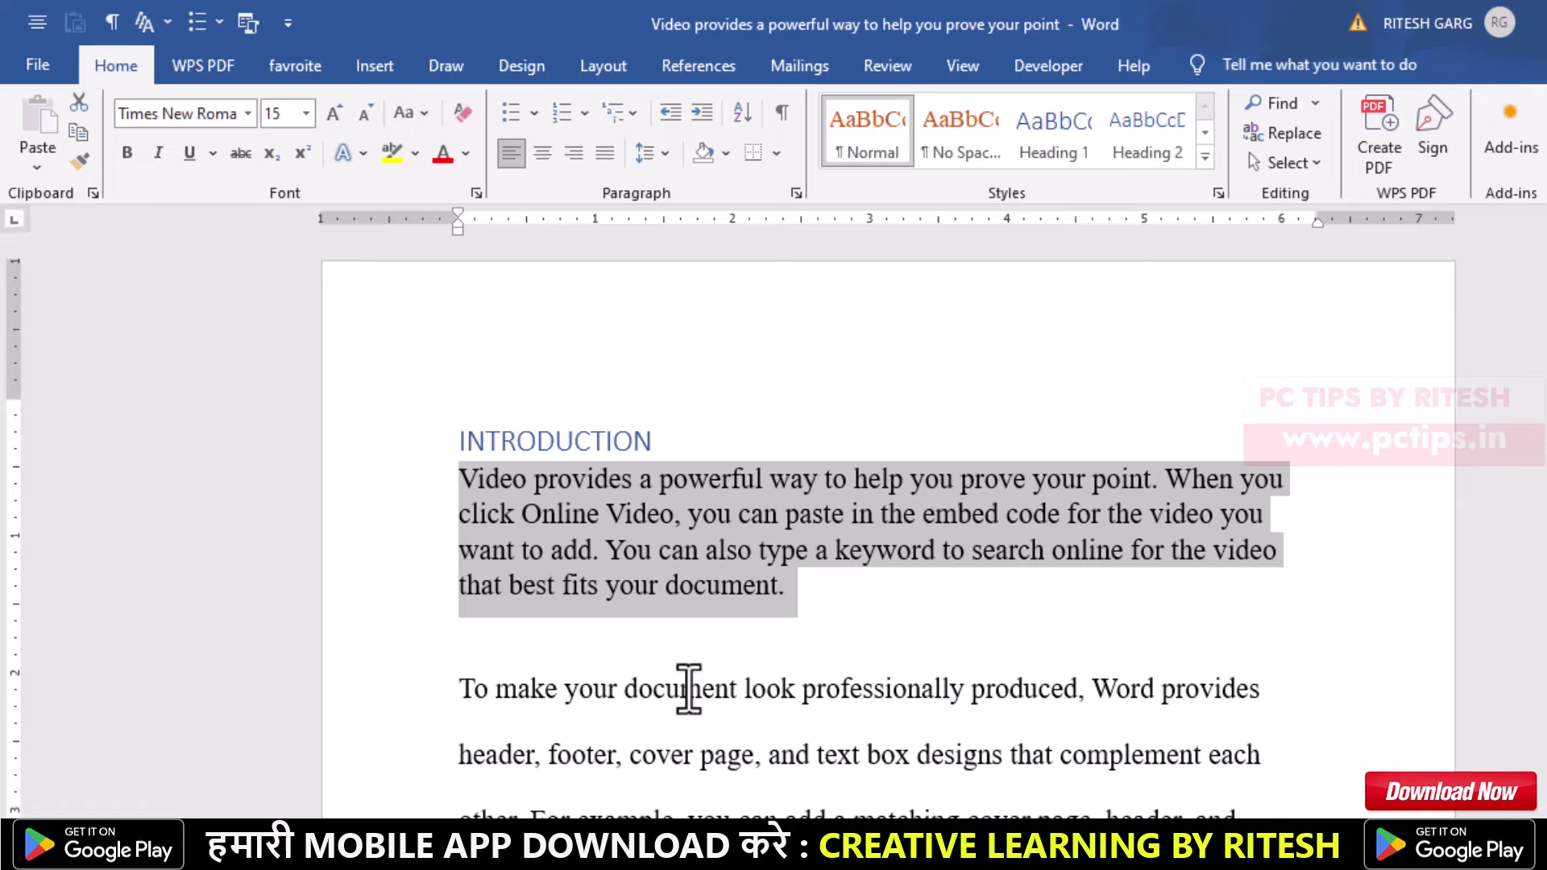
pyautogui.hotkey('ctrl', '2')
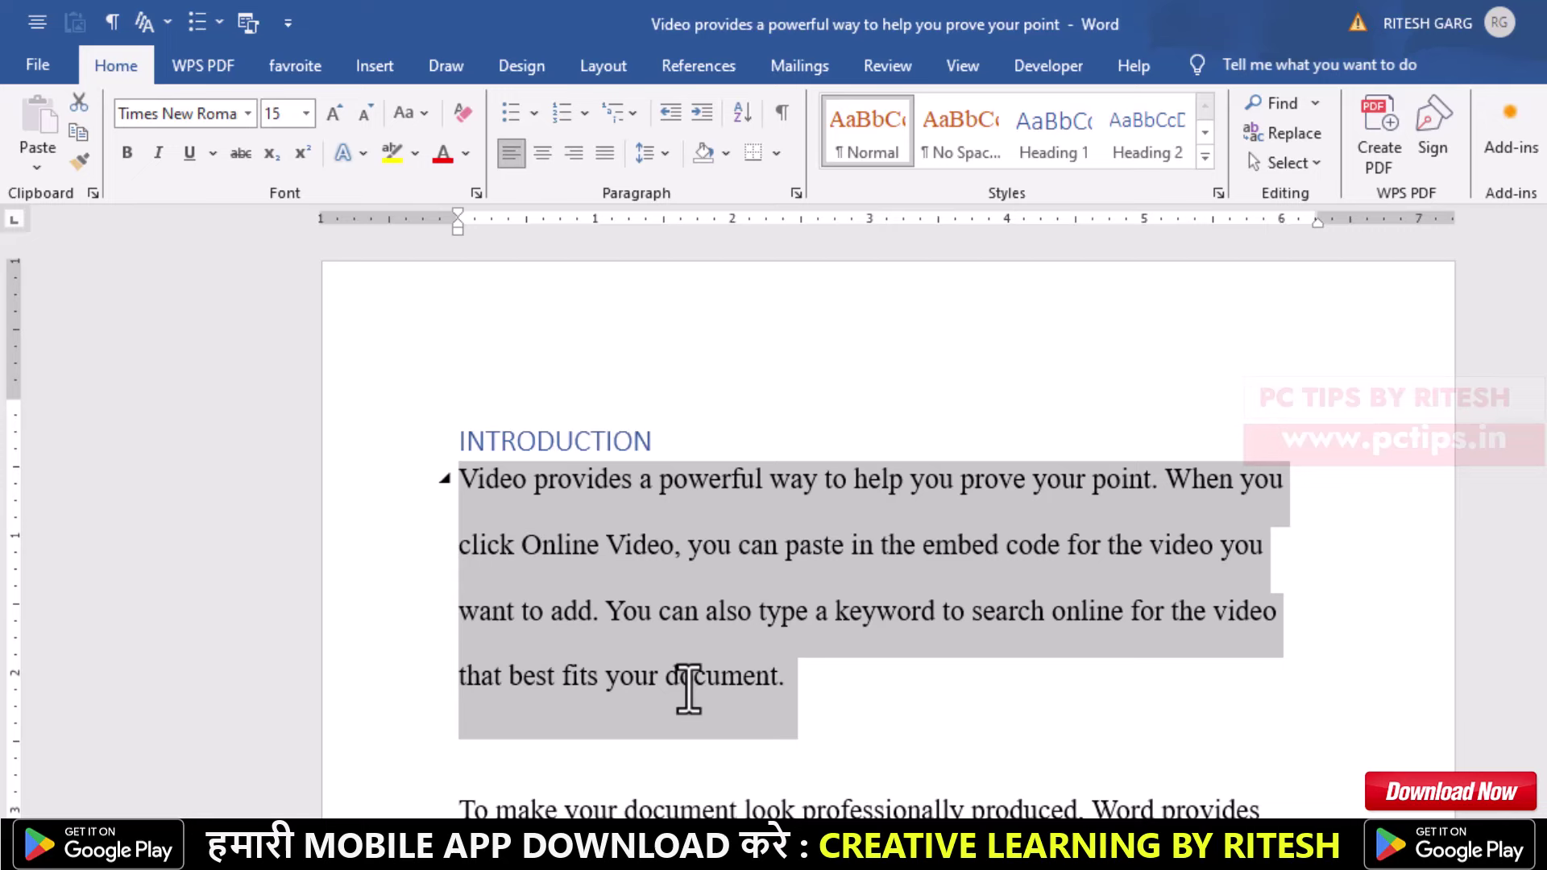
pyautogui.hotkey('ctrl', '5')
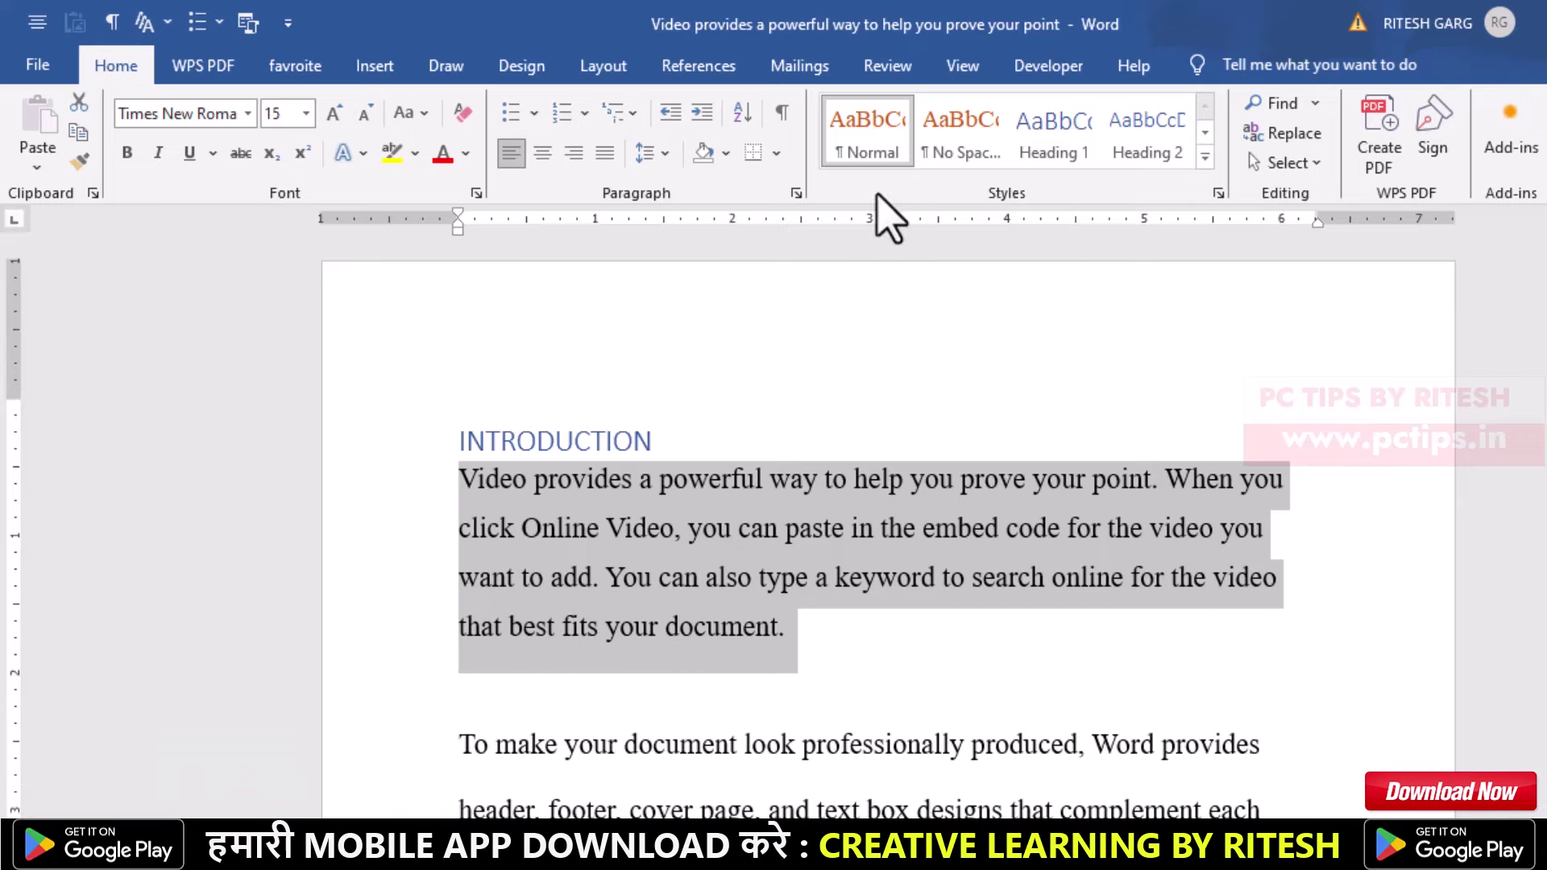
pyautogui.click(797, 194)
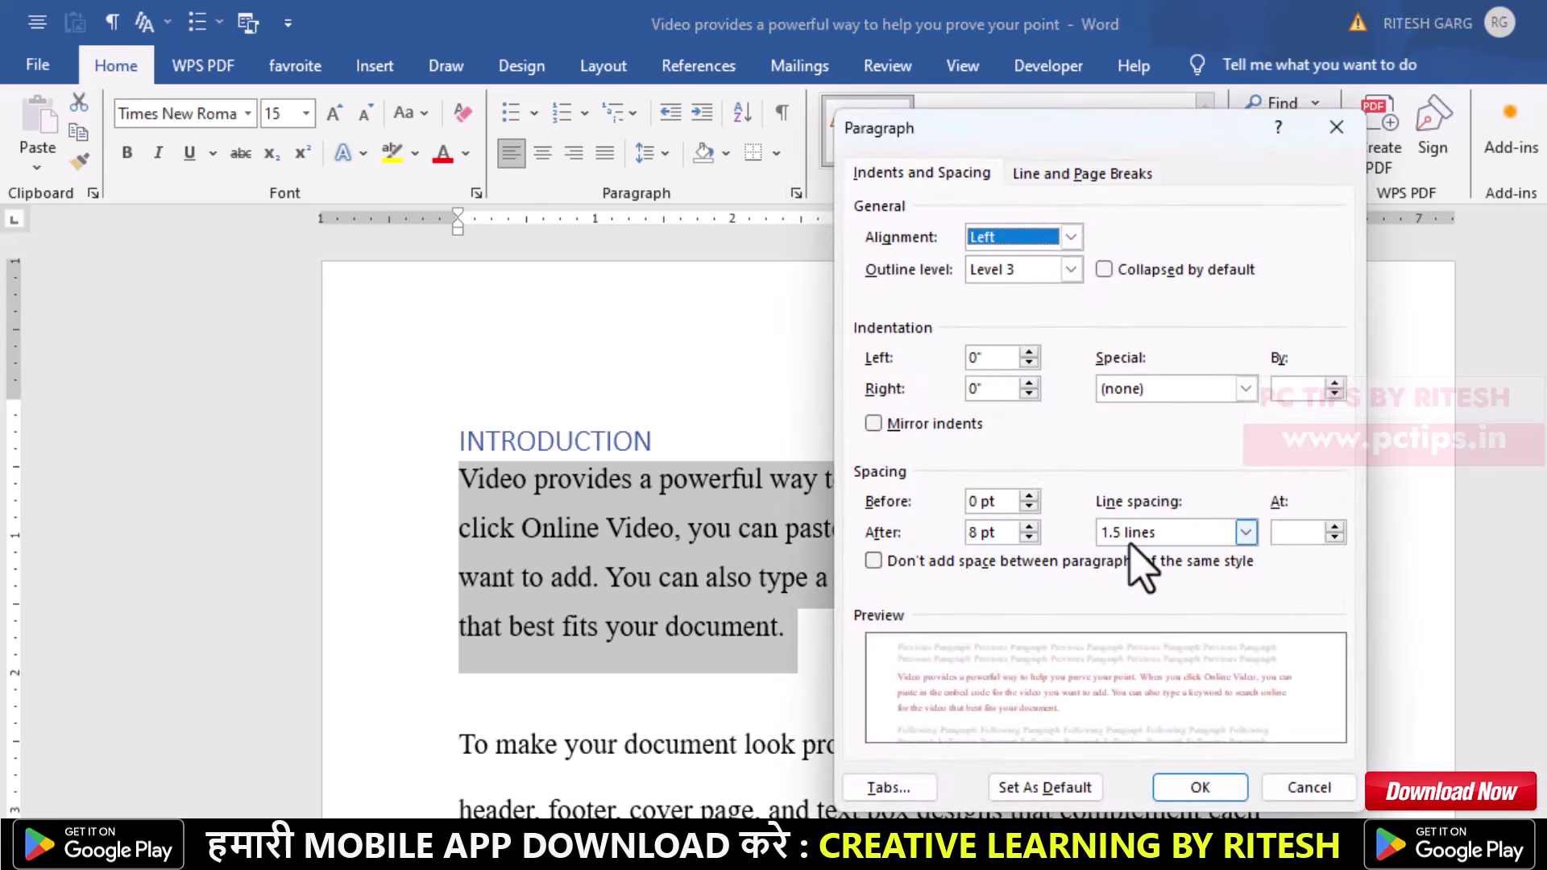
pyautogui.click(1299, 532)
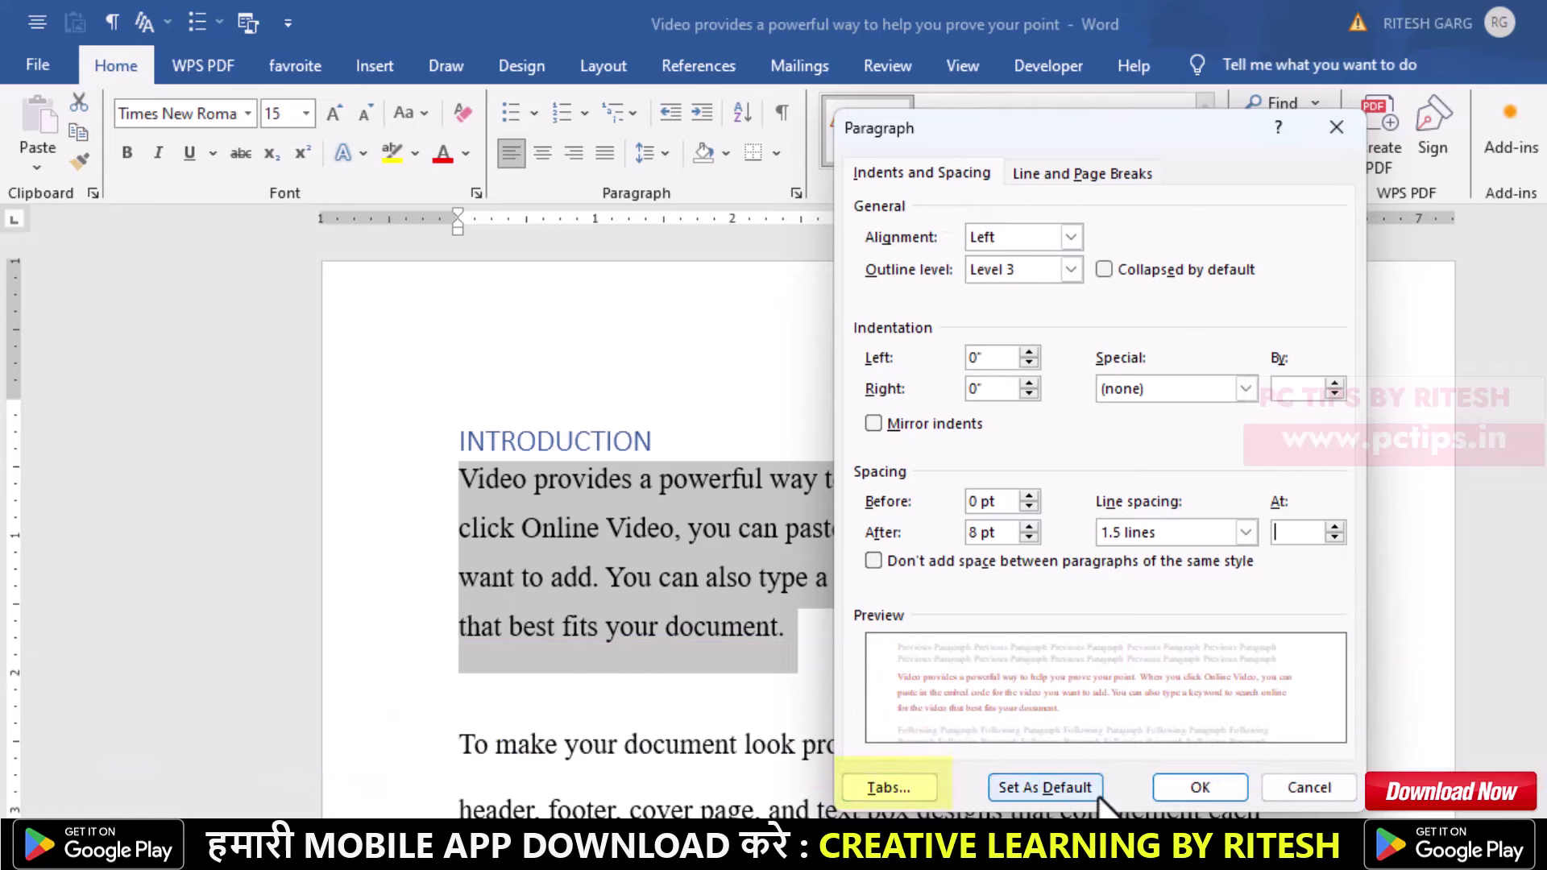
# - Close the Paragraph dialog without changes and scroll down to page 2
pyautogui.click(1308, 788)
pyautogui.scroll(-2, 701, 649)
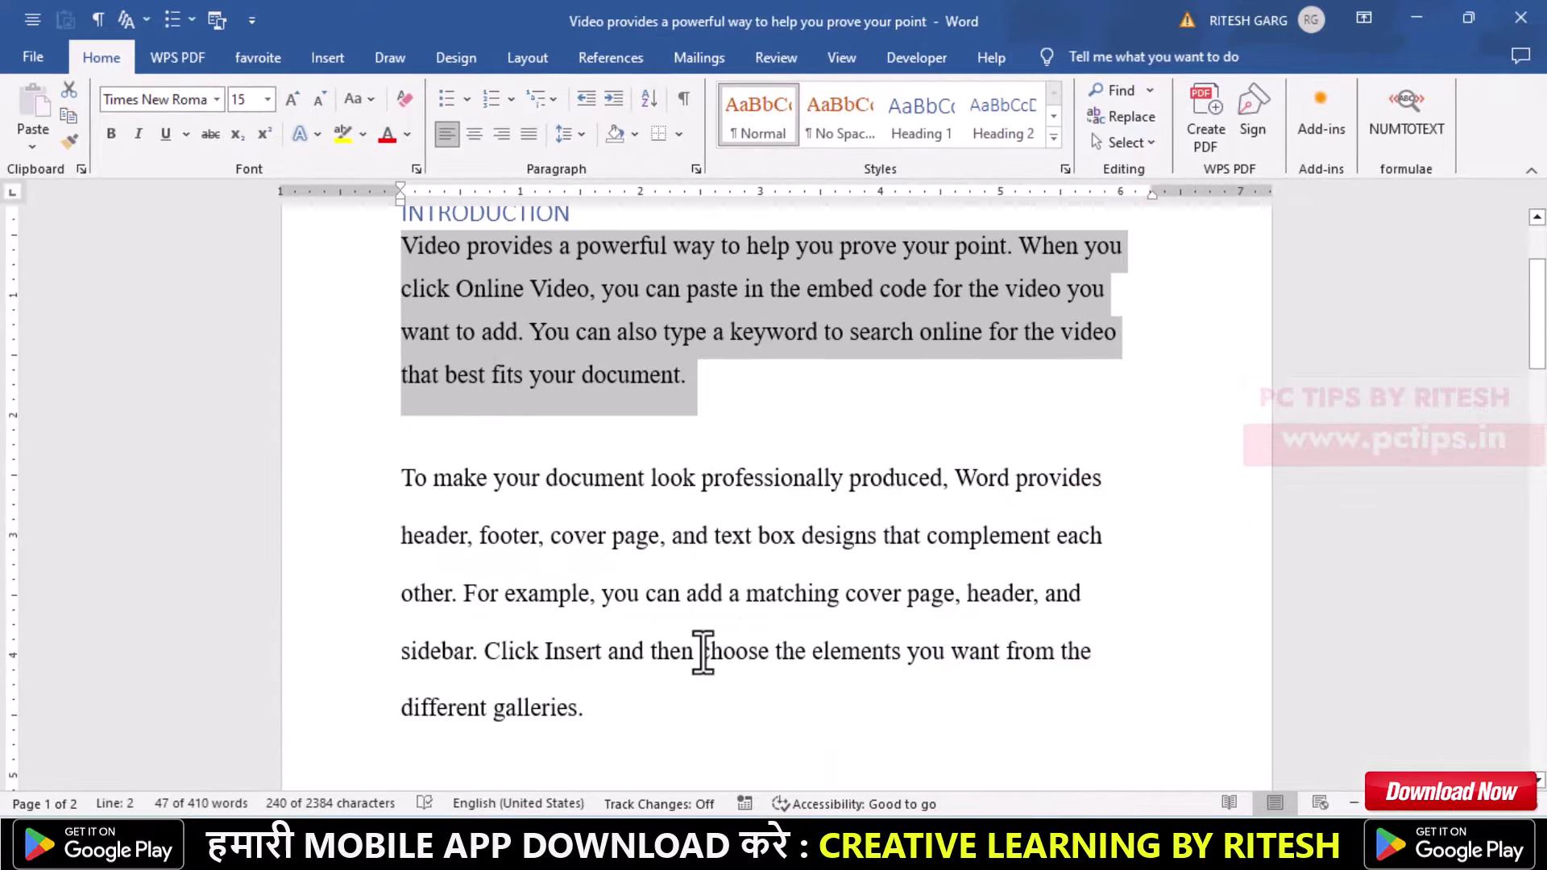
pyautogui.scroll(-2, 701, 649)
pyautogui.scroll(-4, 701, 650)
pyautogui.scroll(-5, 704, 650)
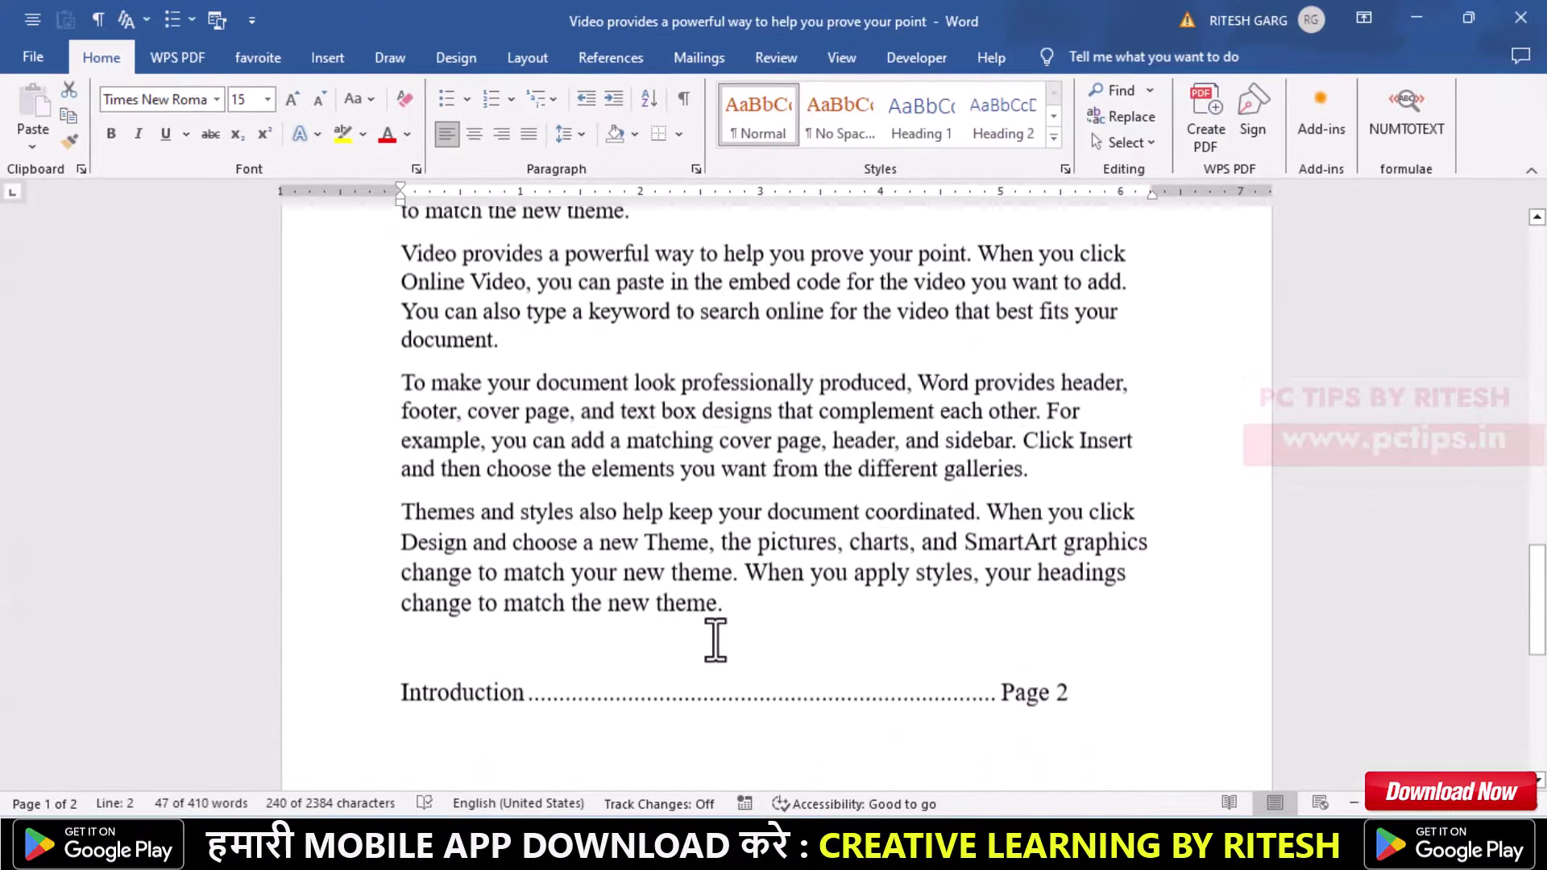
pyautogui.scroll(-4, 709, 645)
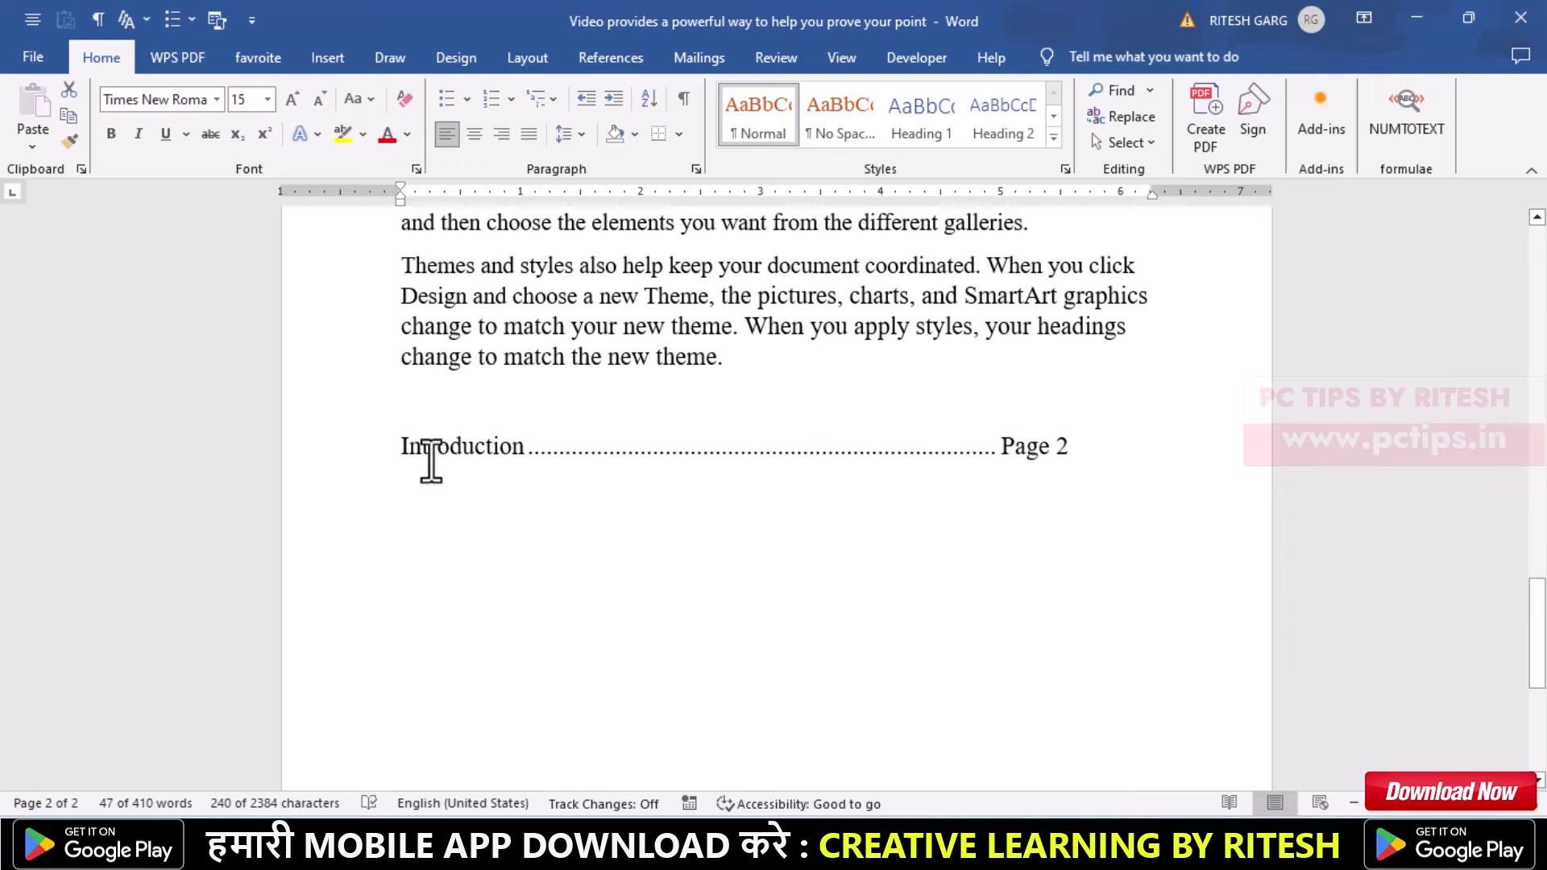
# - Insert a new line after 'Page 2' in the Introduction entry and inspect its 5-inch tab stop
pyautogui.click(727, 444)
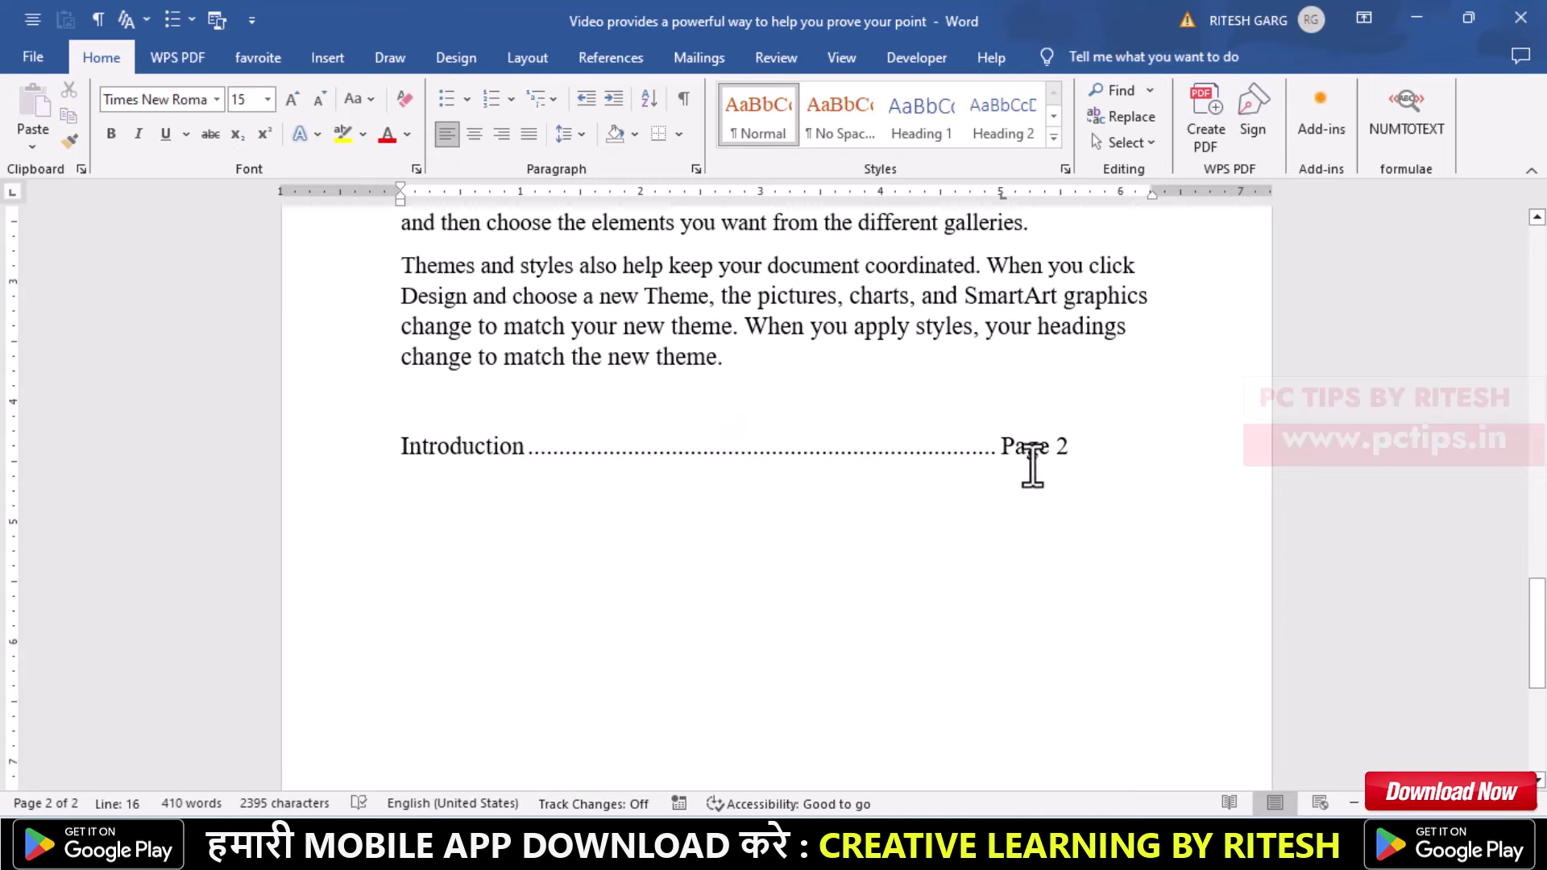
pyautogui.click(1083, 451)
pyautogui.press('Return')
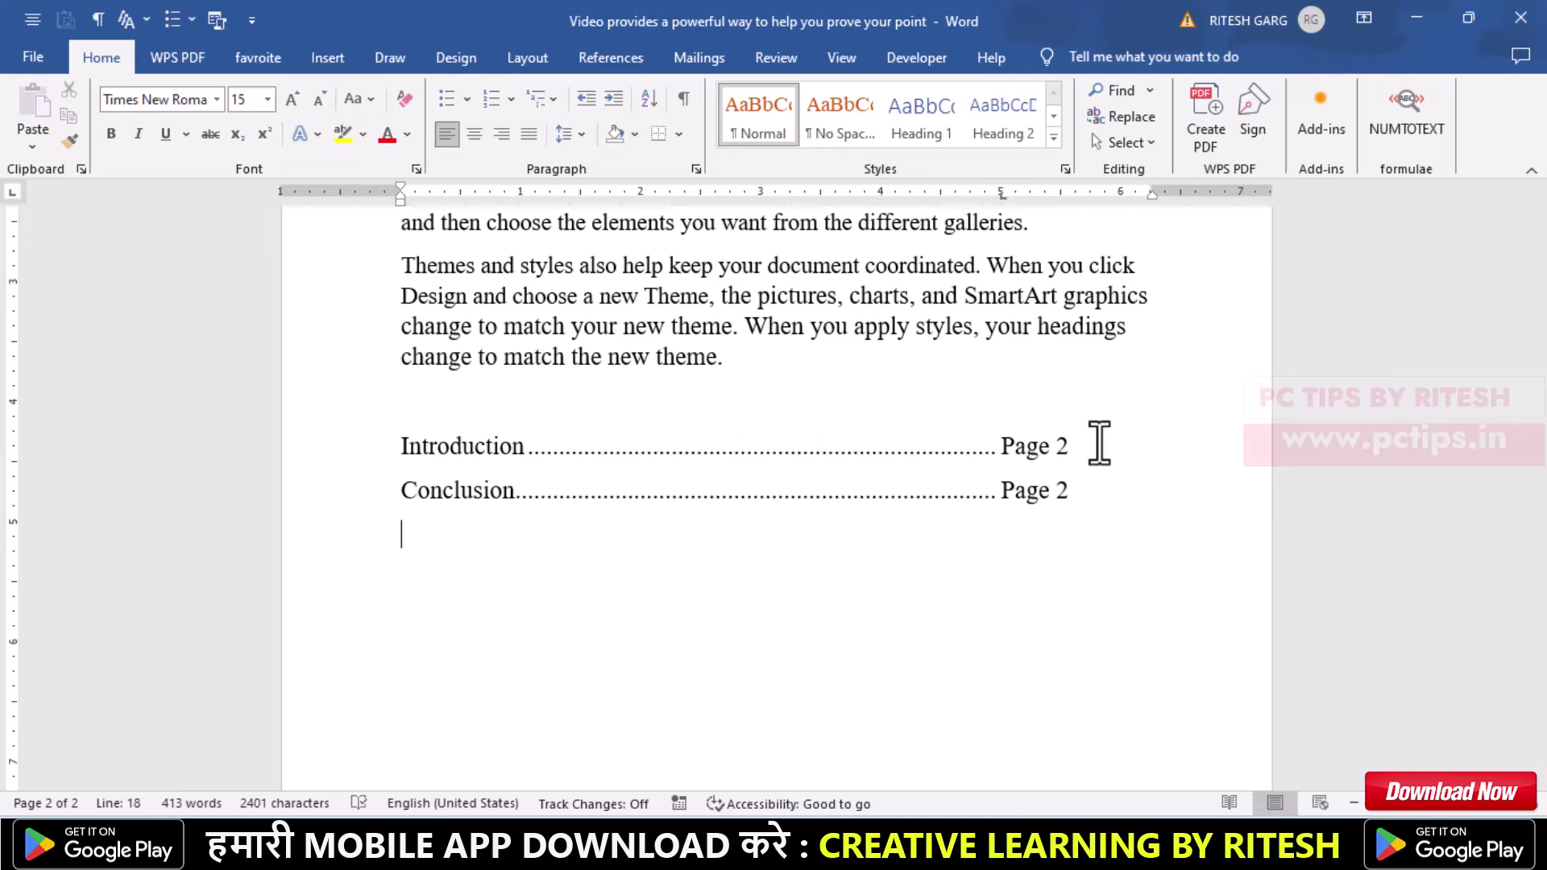
pyautogui.click(1005, 197)
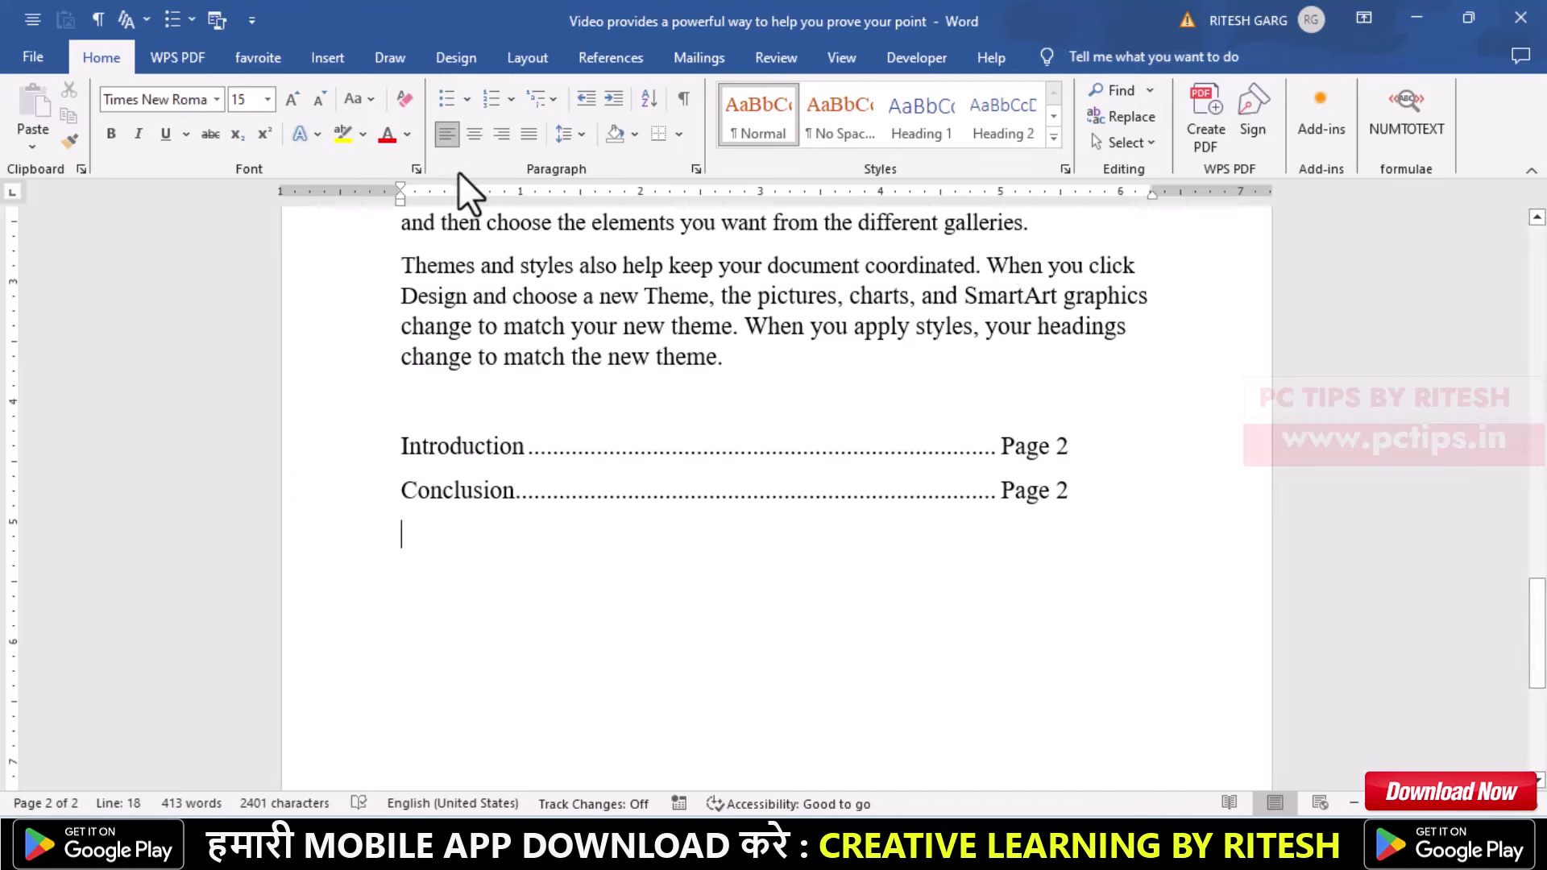
# - Add a 5-inch tab stop with the dotted leader (leader 2) to the blank line
pyautogui.click(695, 167)
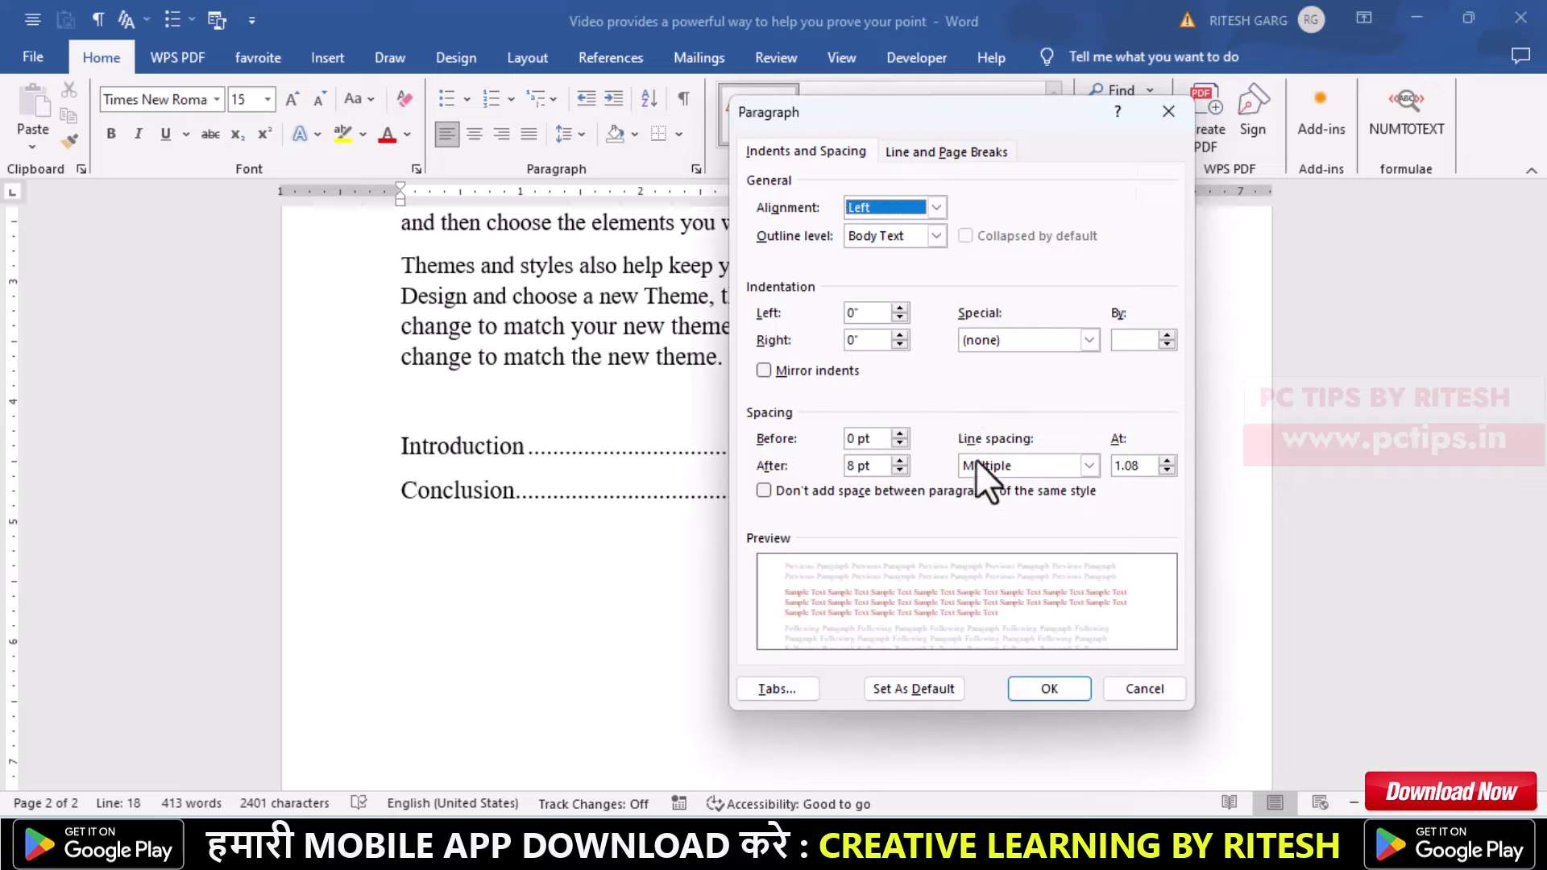
pyautogui.click(792, 689)
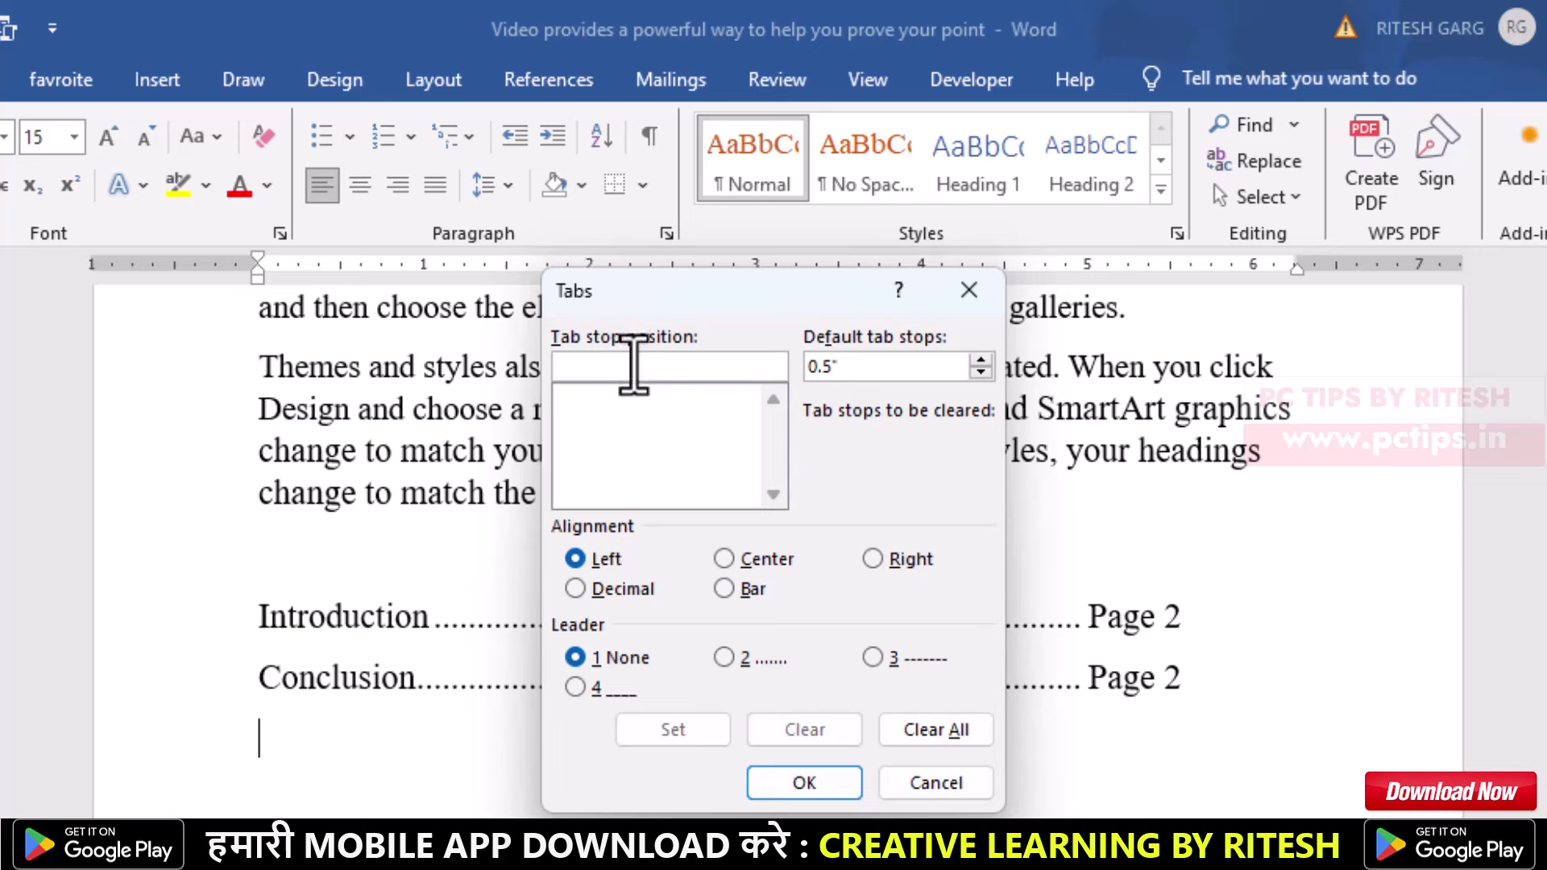
pyautogui.write('5')
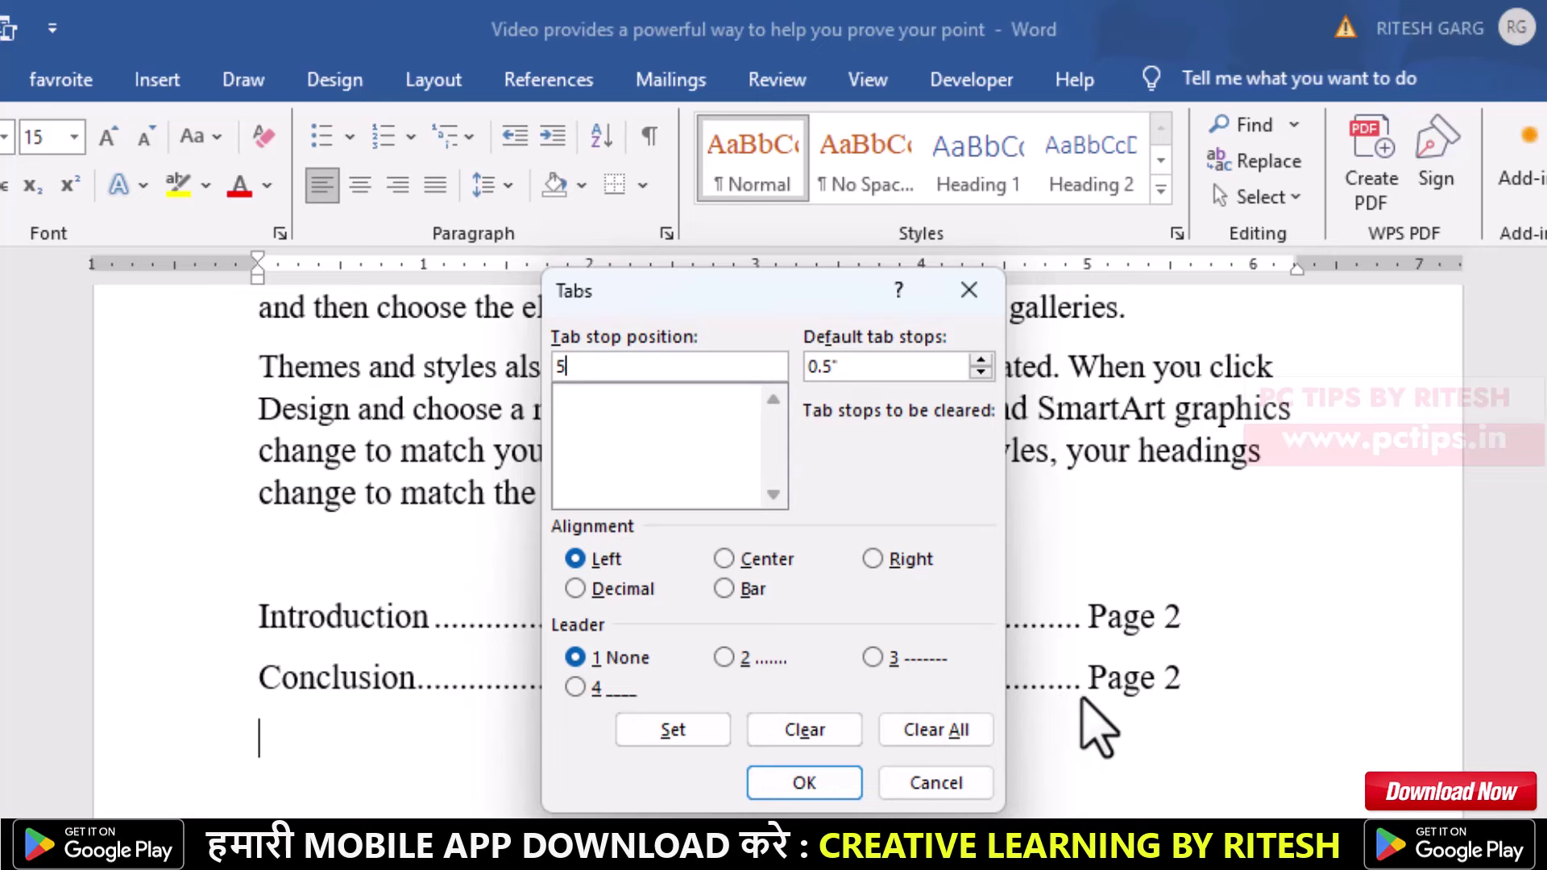
pyautogui.click(725, 658)
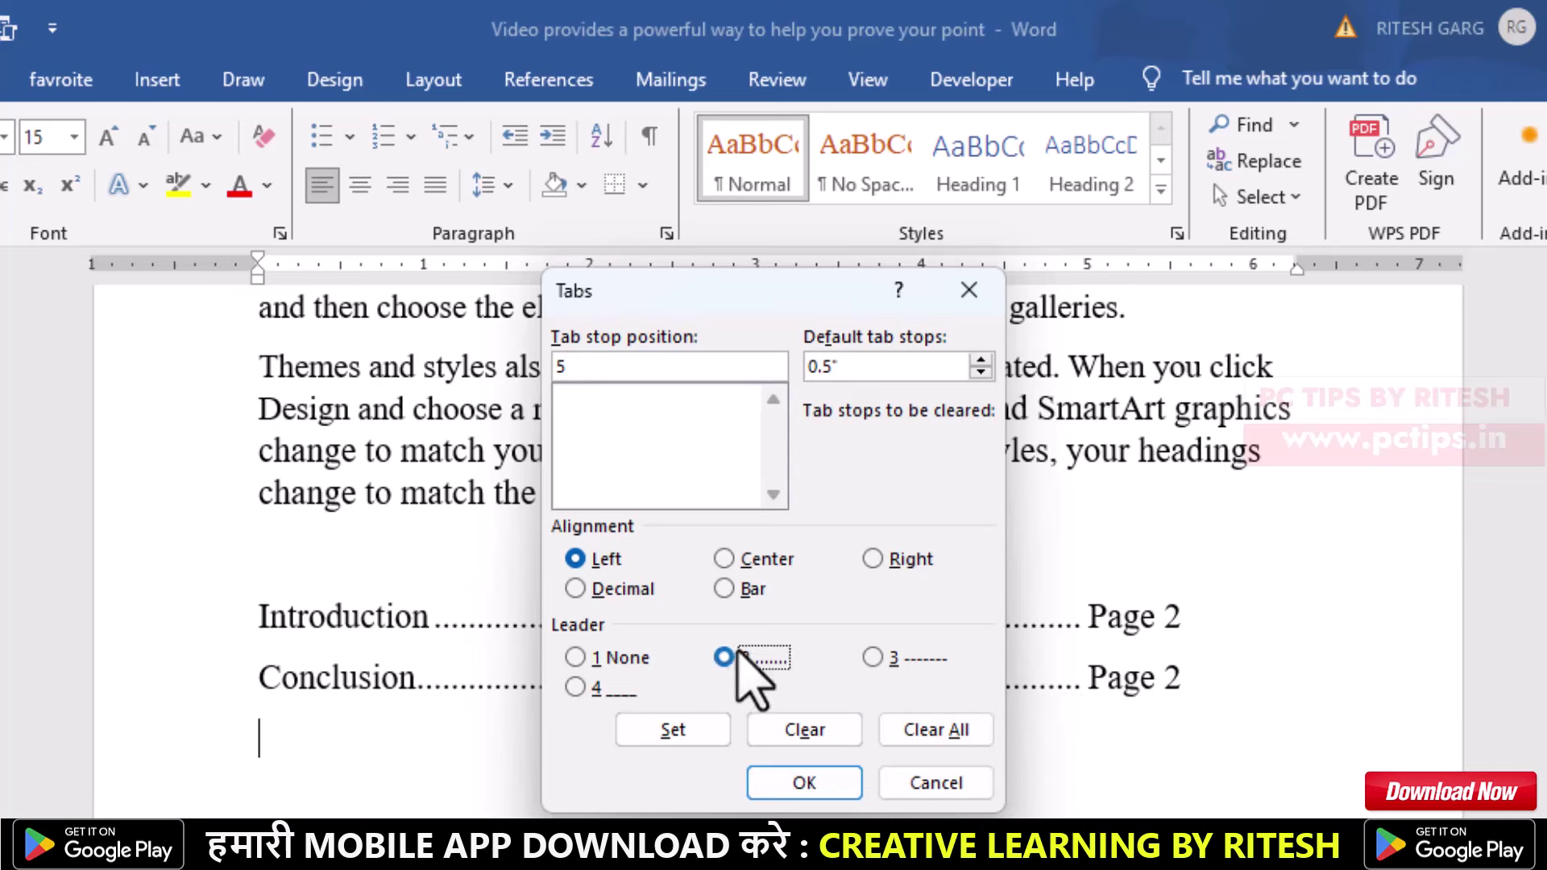
pyautogui.click(676, 729)
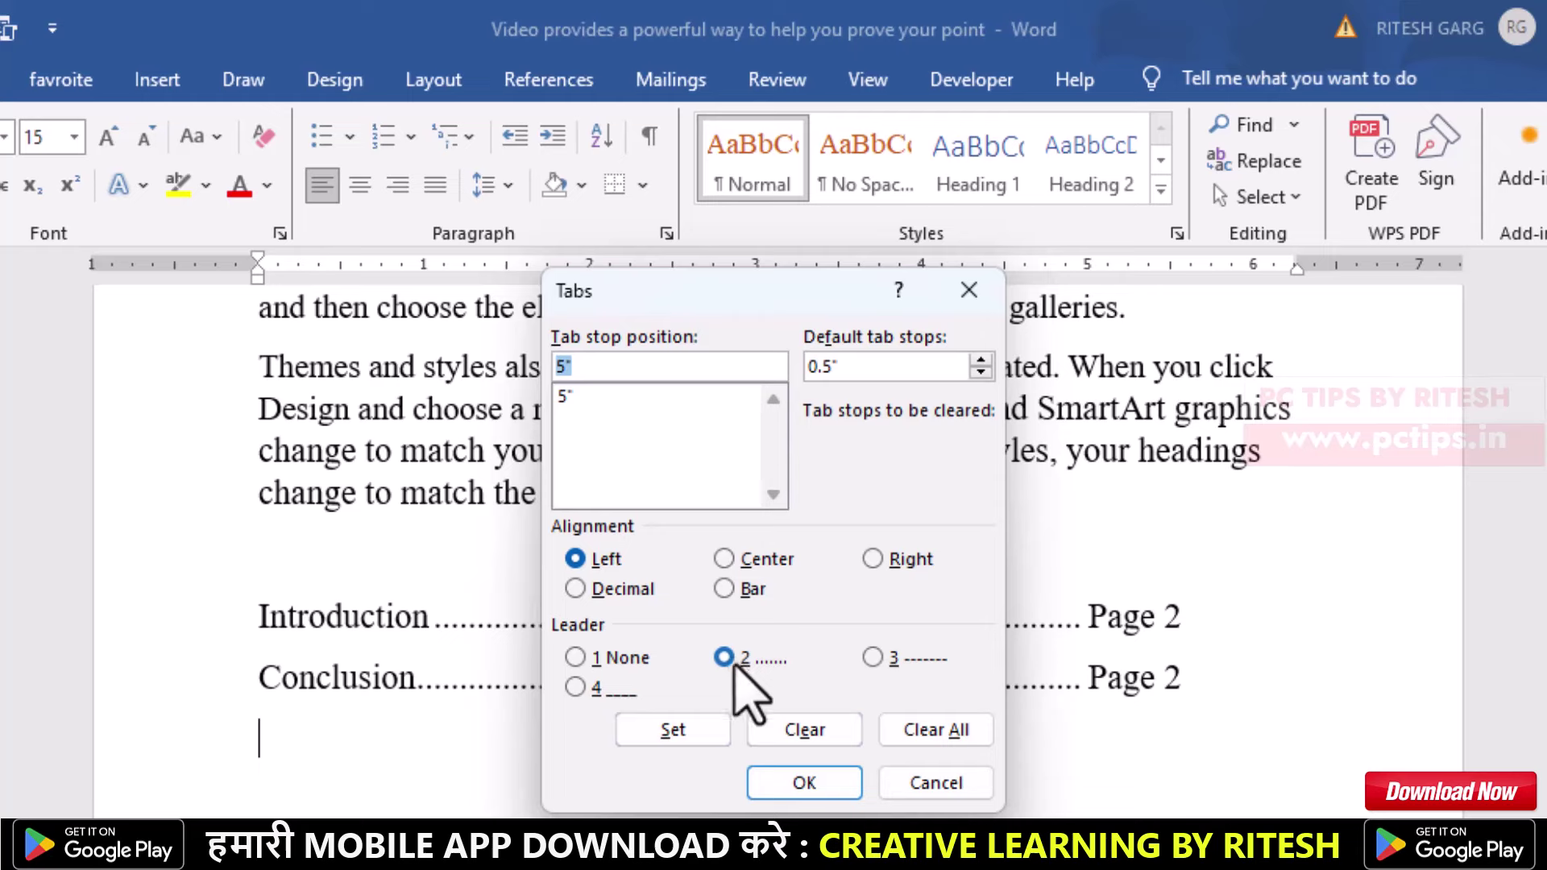
pyautogui.click(805, 783)
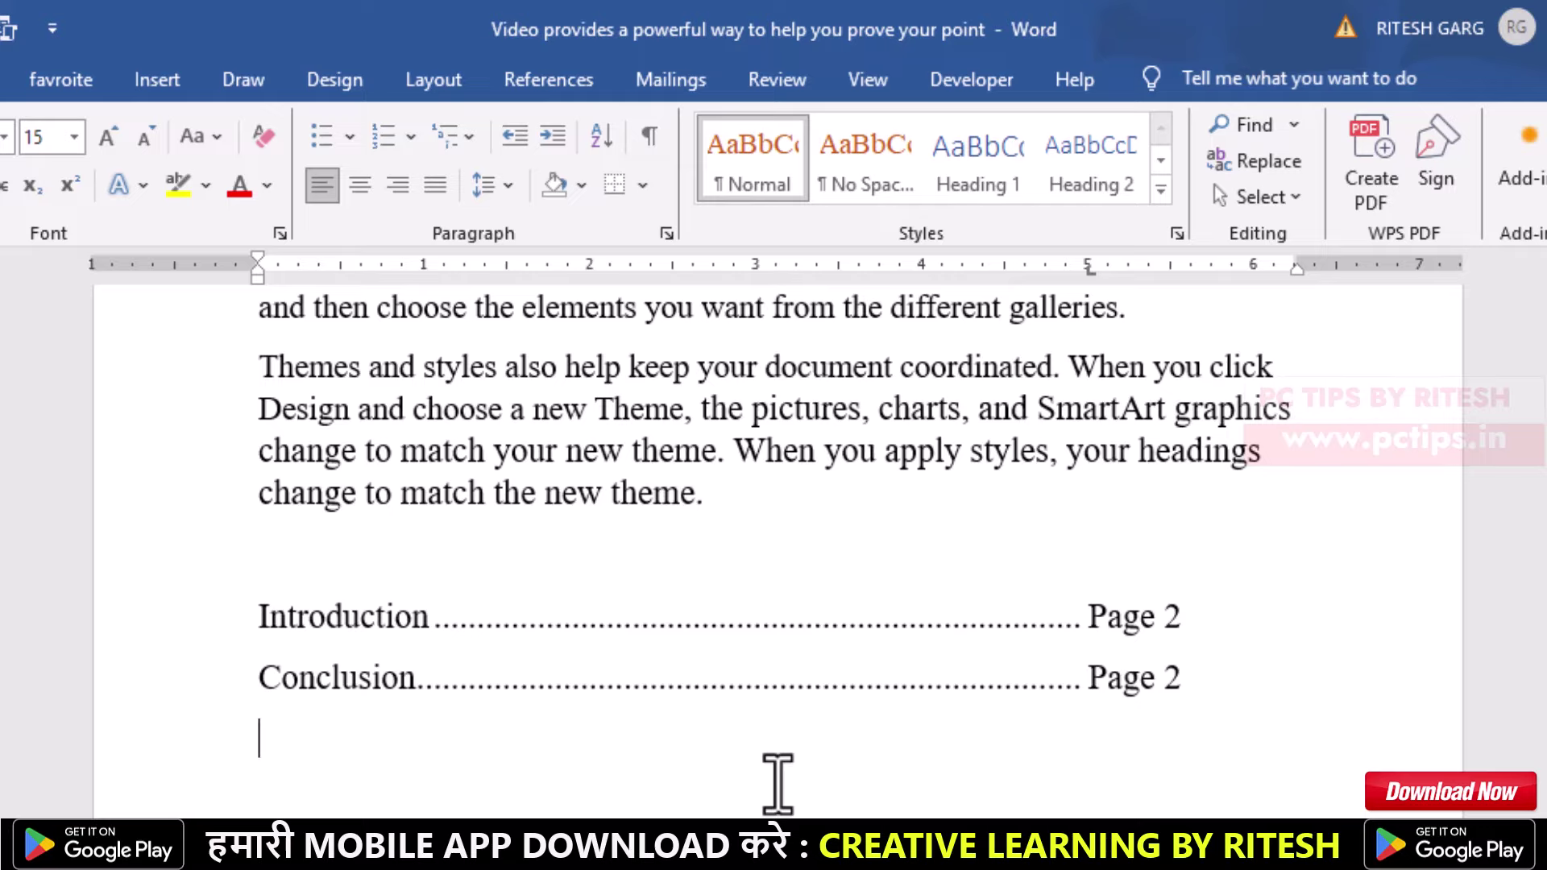
# - Type three dot-leader entries: 'Introduction' with 'page sdf', 'lkjsflskjf', and 'lskjfdslf', each followed by a Tab
pyautogui.write('Intr')
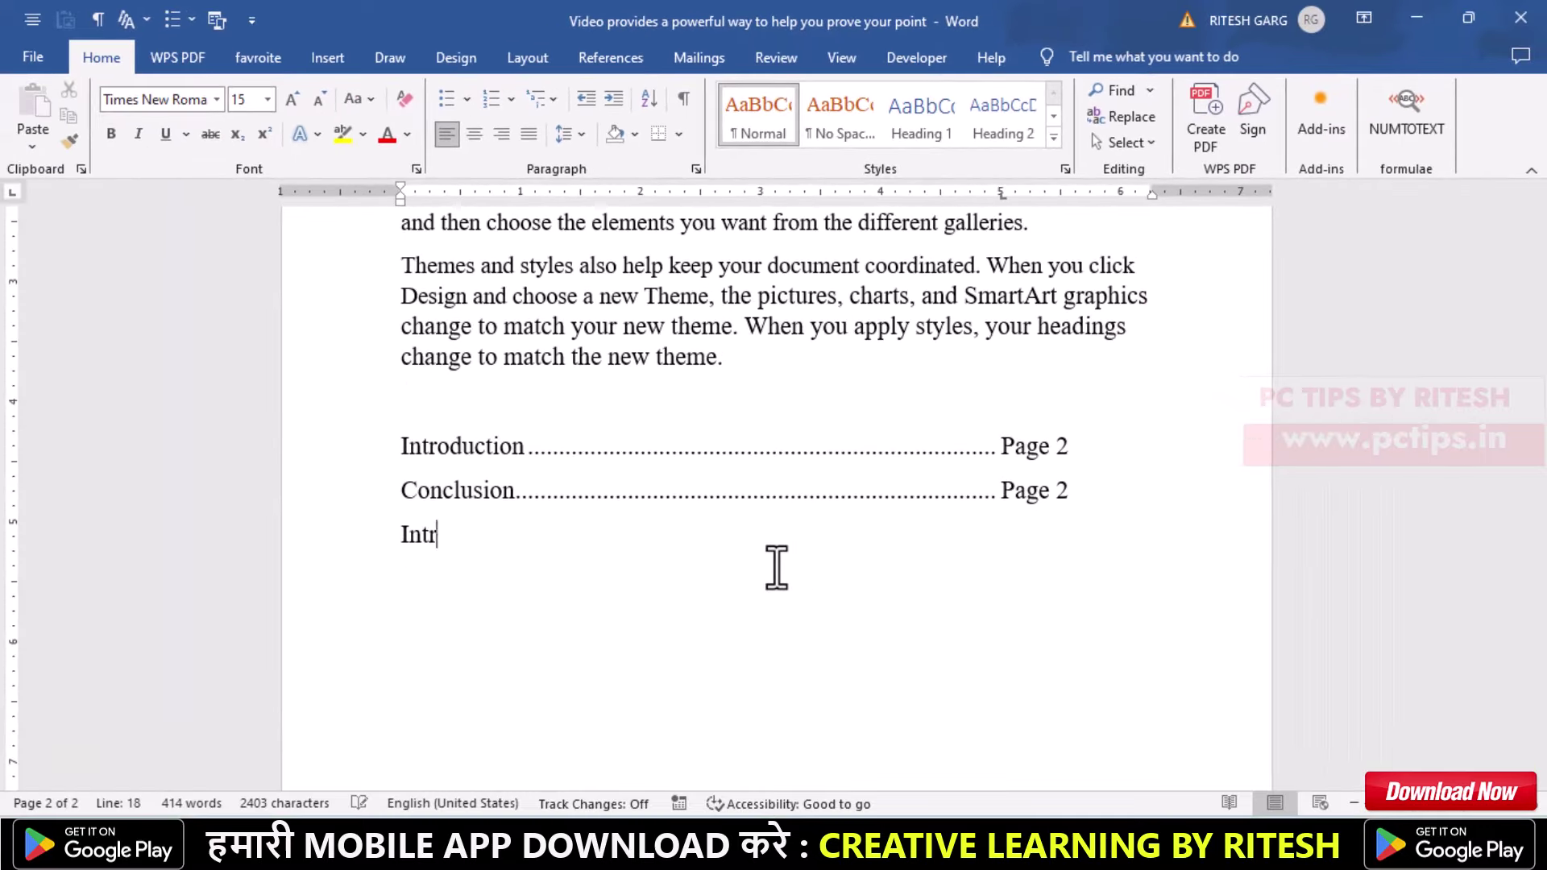
pyautogui.write('oducation')
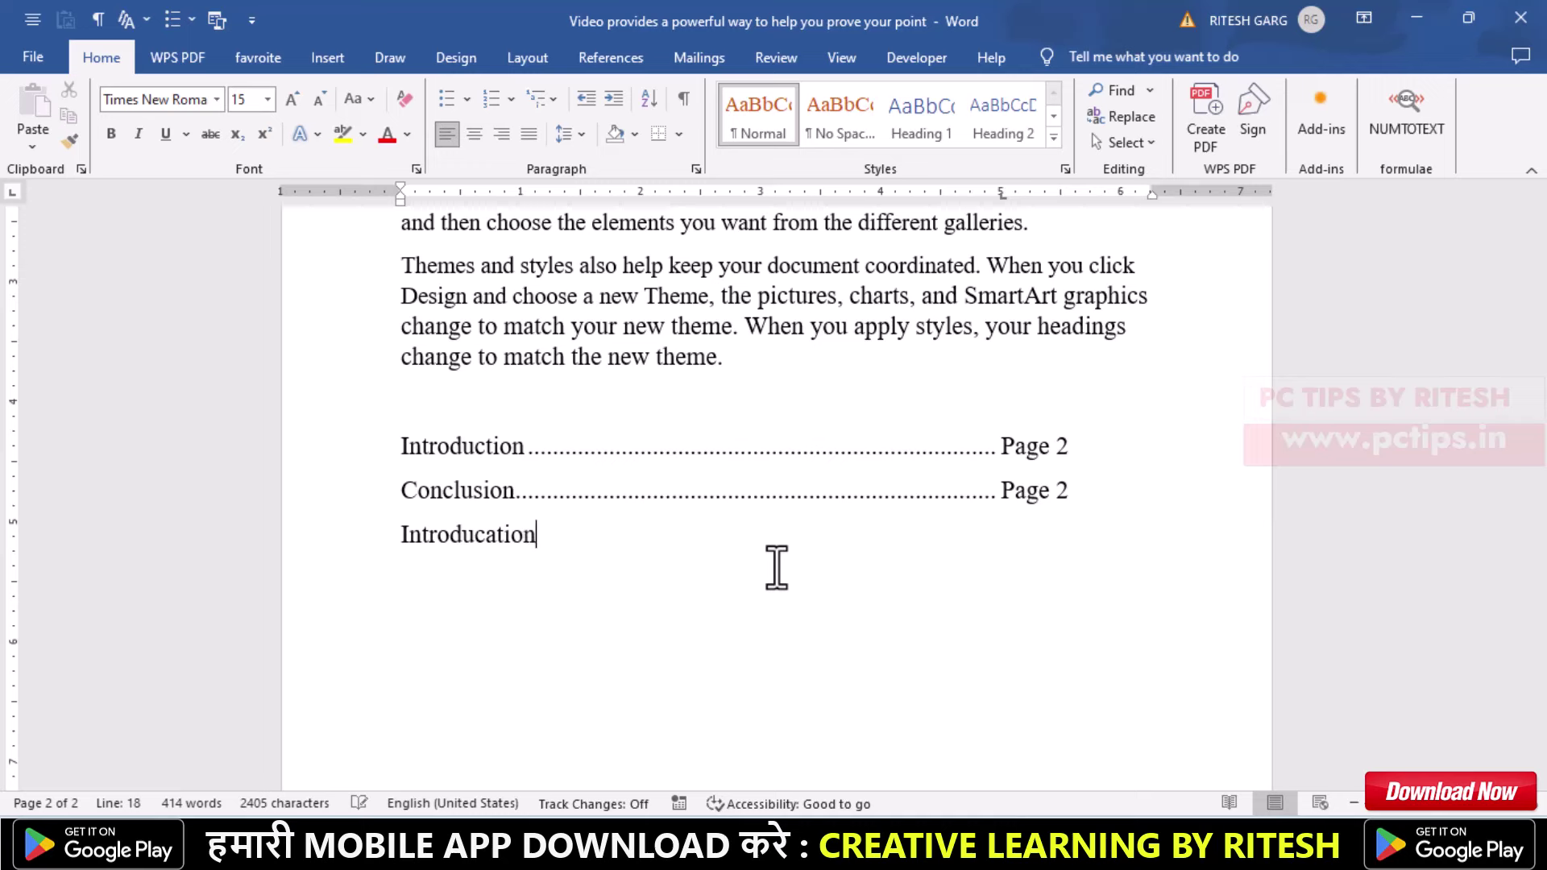
pyautogui.press('BackSpace')
pyautogui.press('BackSpace')
pyautogui.press('BackSpace')
pyautogui.press('BackSpace')
pyautogui.press('BackSpace')
pyautogui.write('tio')
pyautogui.write('n')
pyautogui.press('Tab')
pyautogui.write('p')
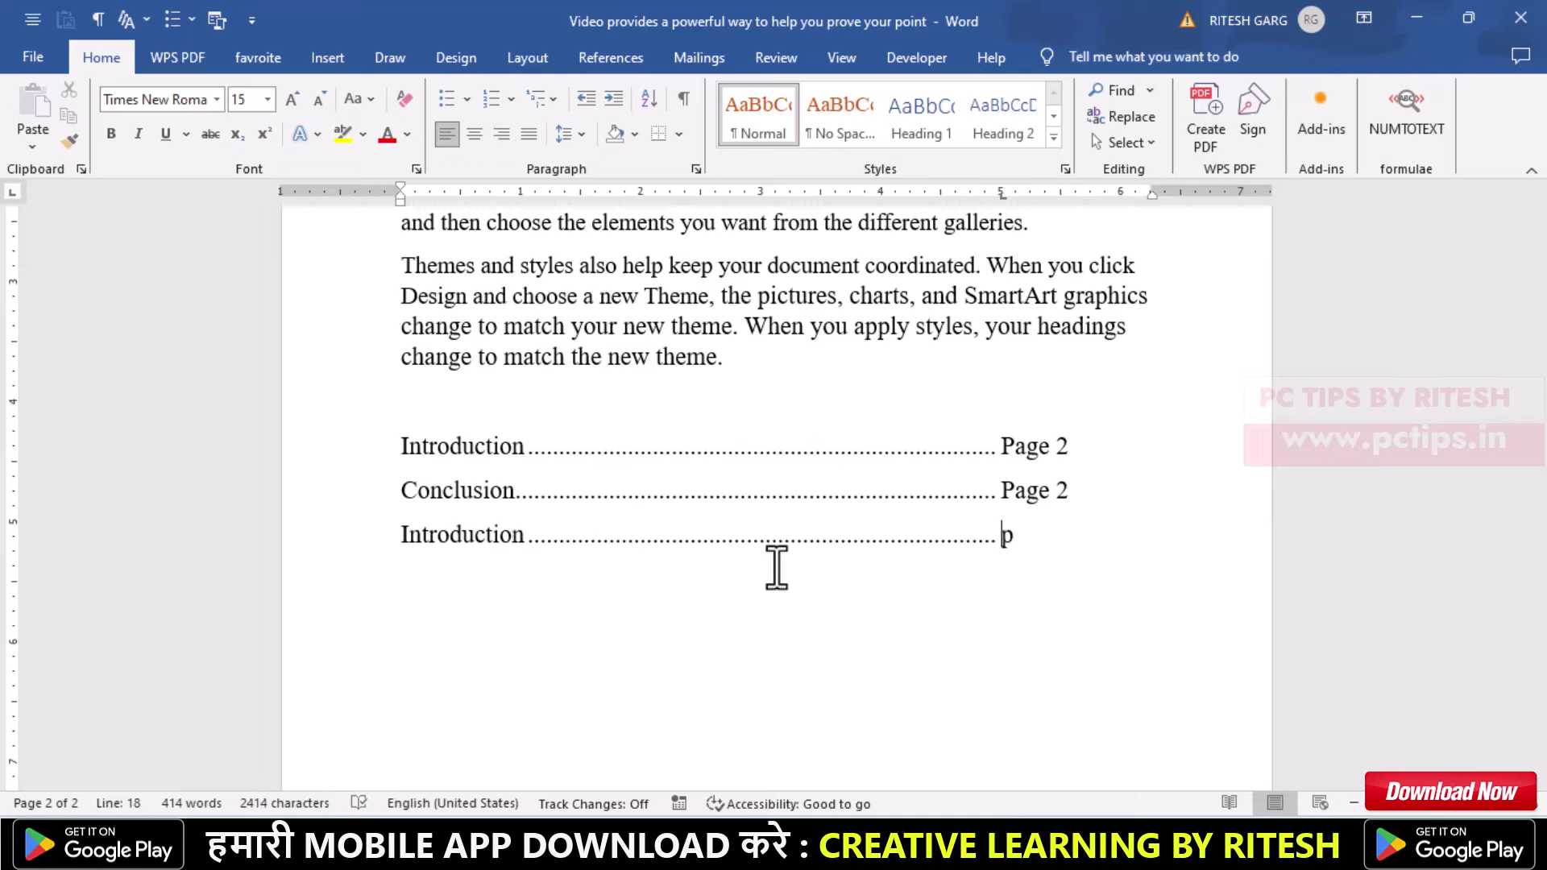
pyautogui.write('age sdf')
pyautogui.press('Return')
pyautogui.write('lkjsflskjf')
pyautogui.press('Tab')
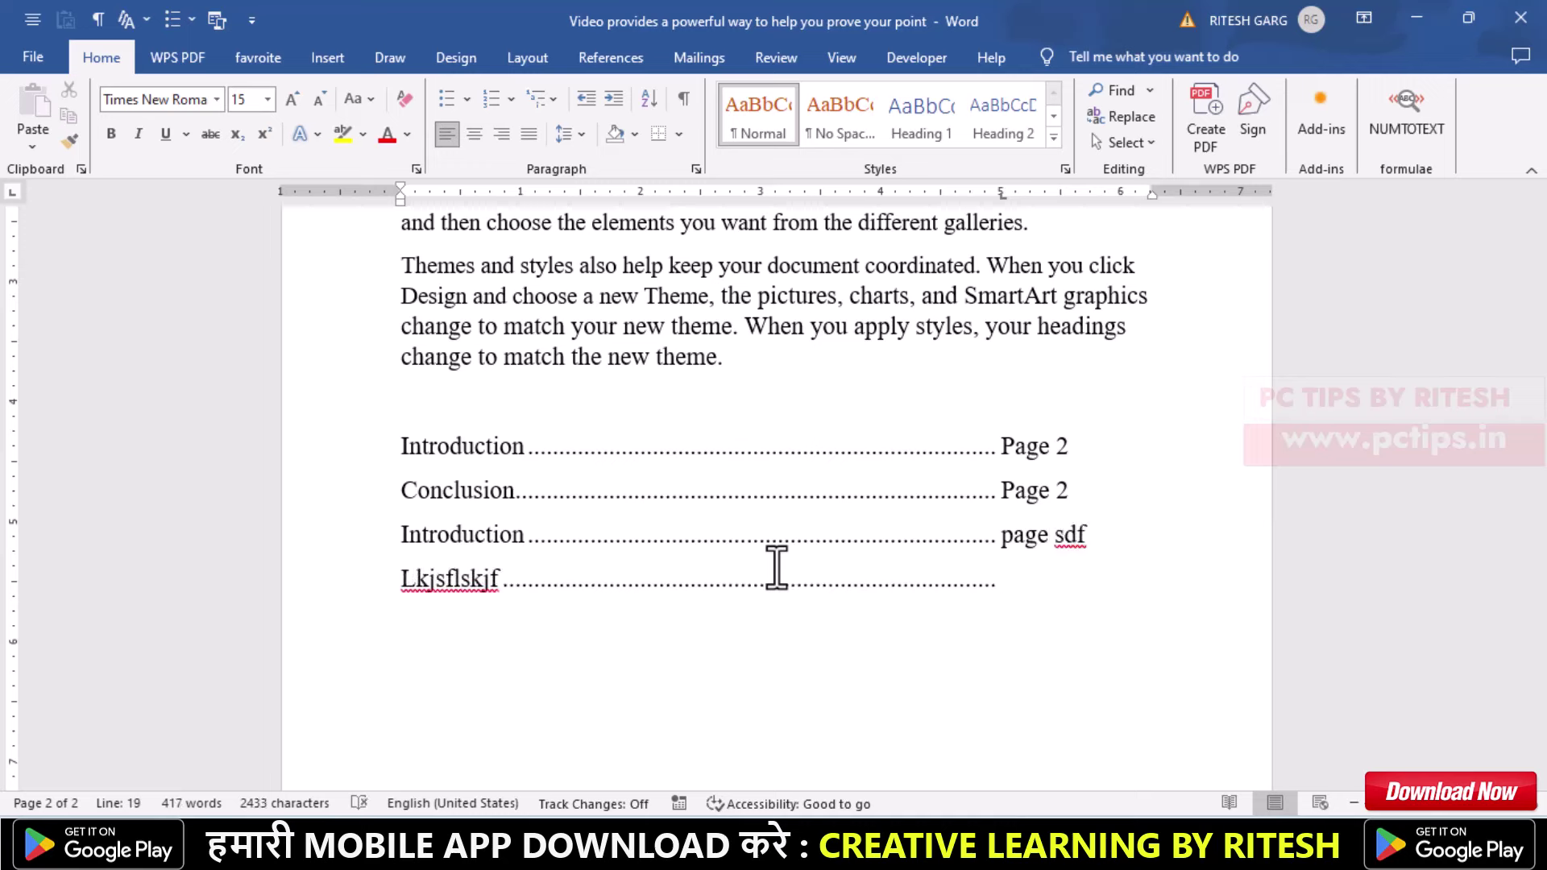
pyautogui.press('Return')
pyautogui.write('lskjfdslf')
pyautogui.press('Tab')
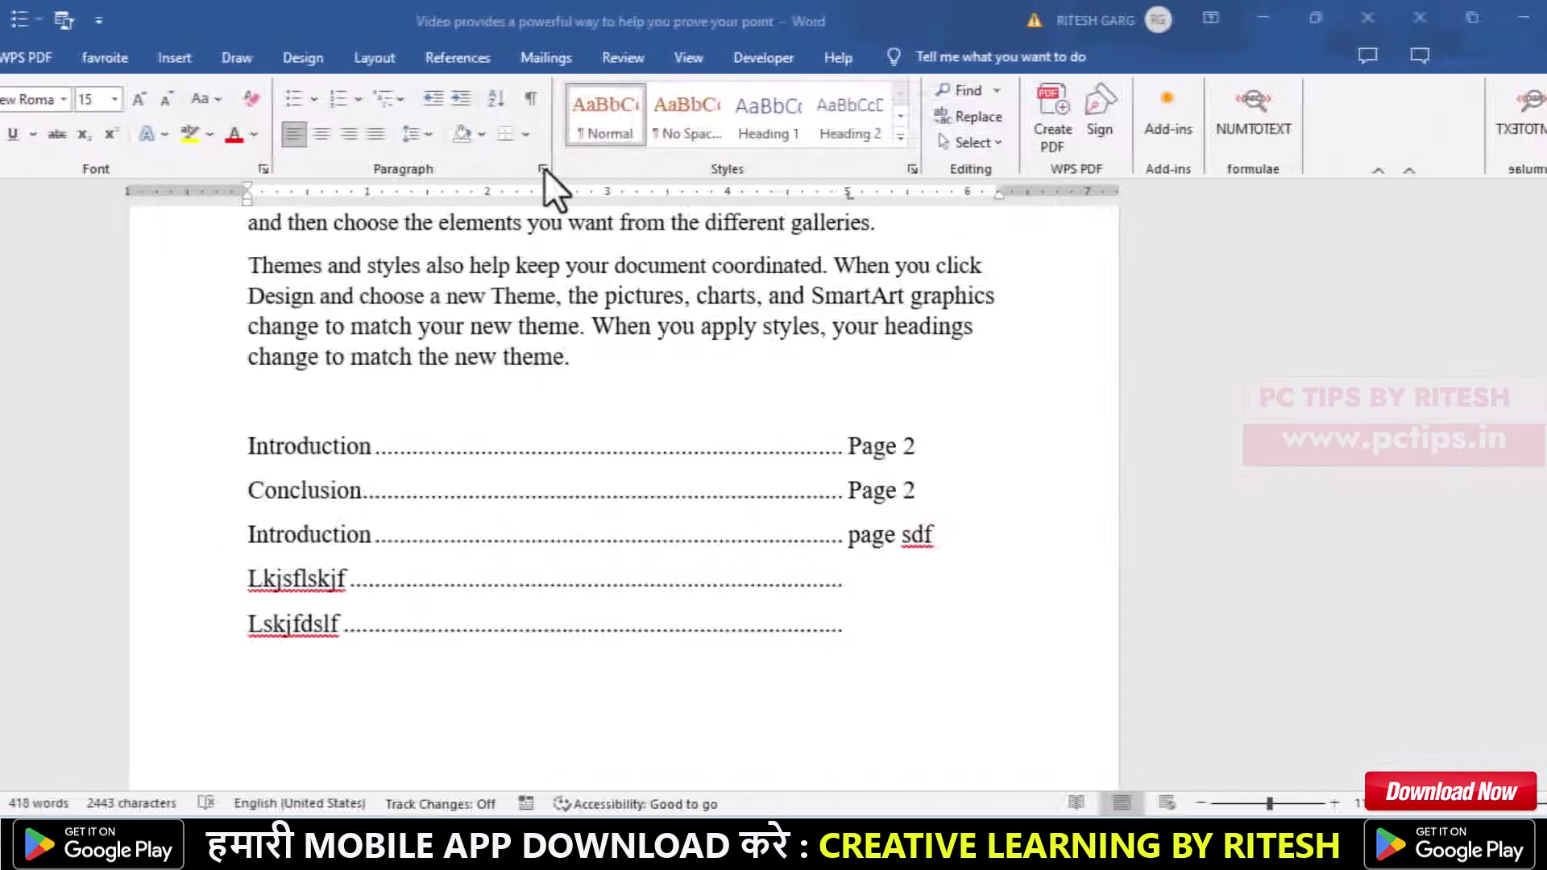
pyautogui.click(696, 169)
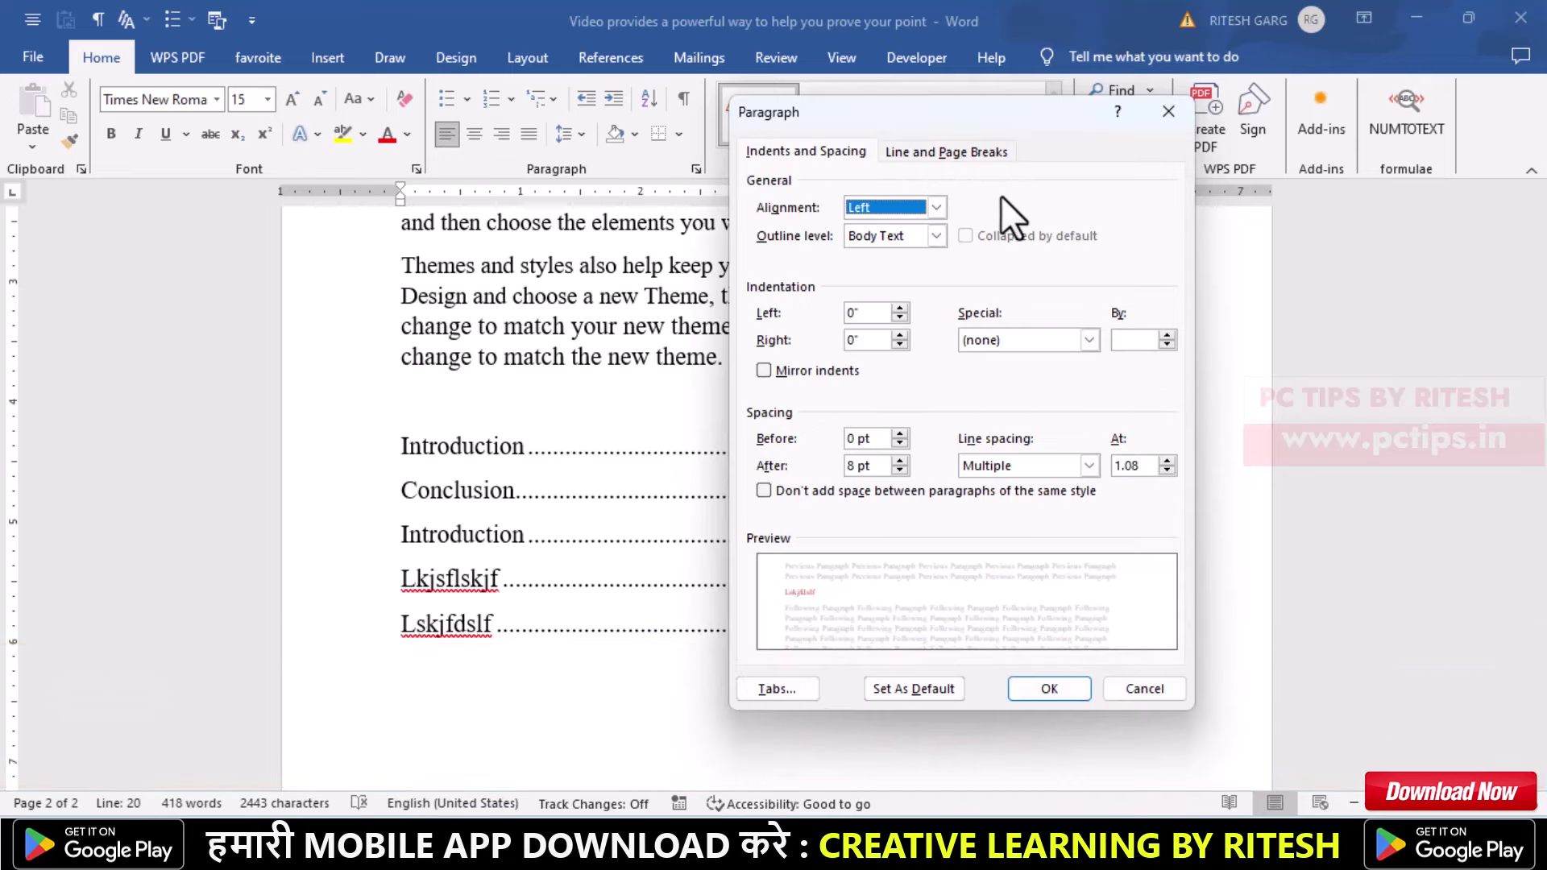
pyautogui.hotkey('ctrl', 'Tab')
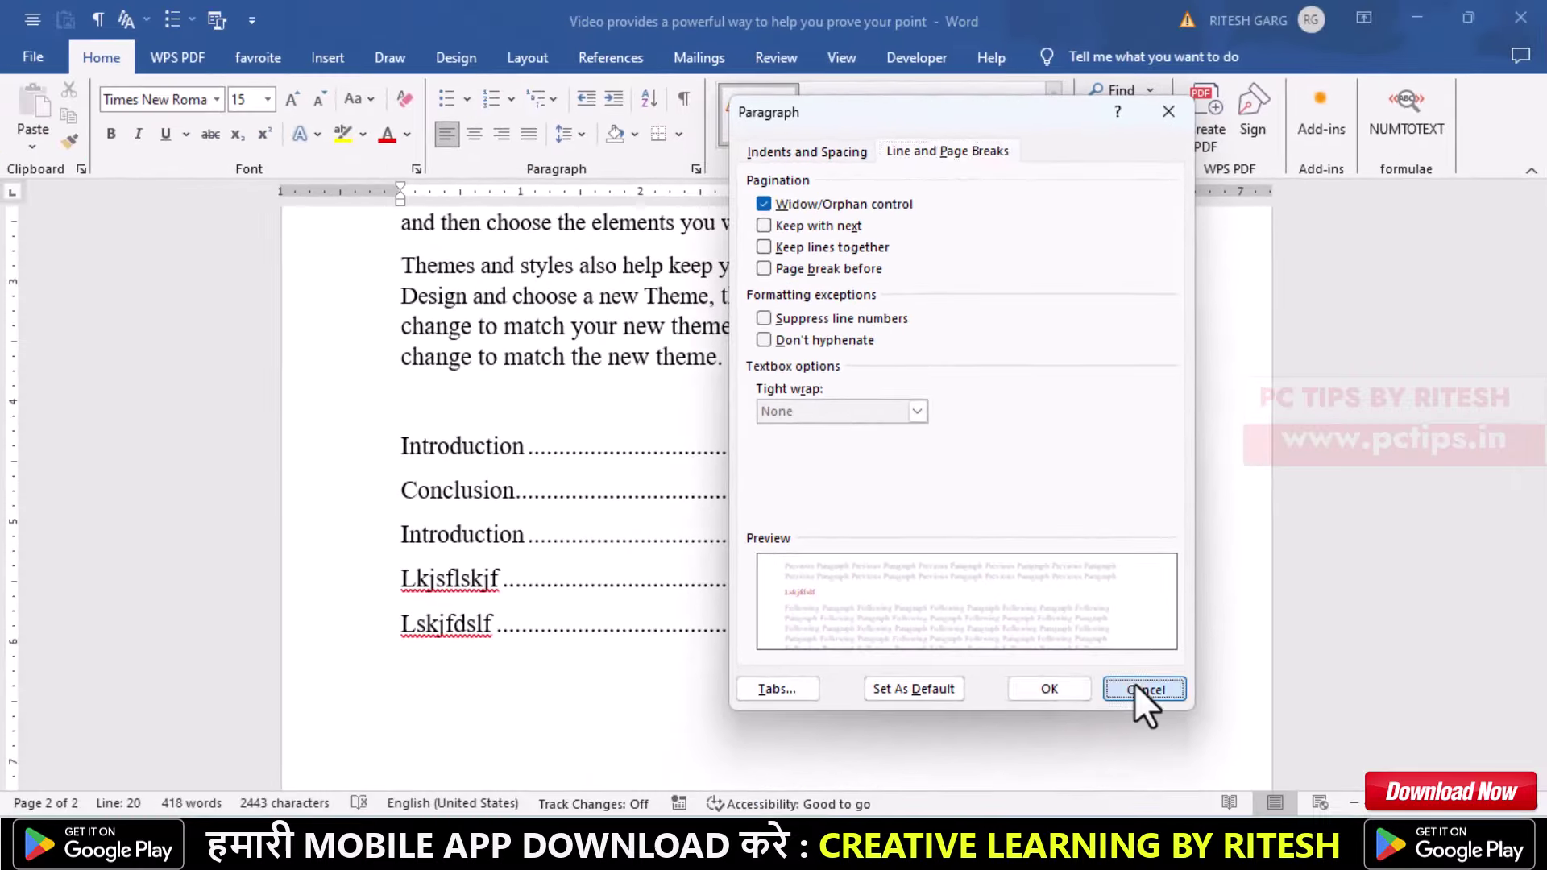
pyautogui.click(1135, 683)
# - Select the 'Themes and styles' paragraph and its continuation at the top of page 2
pyautogui.scroll(5, 737, 519)
pyautogui.scroll(4, 736, 518)
pyautogui.scroll(-2, 736, 516)
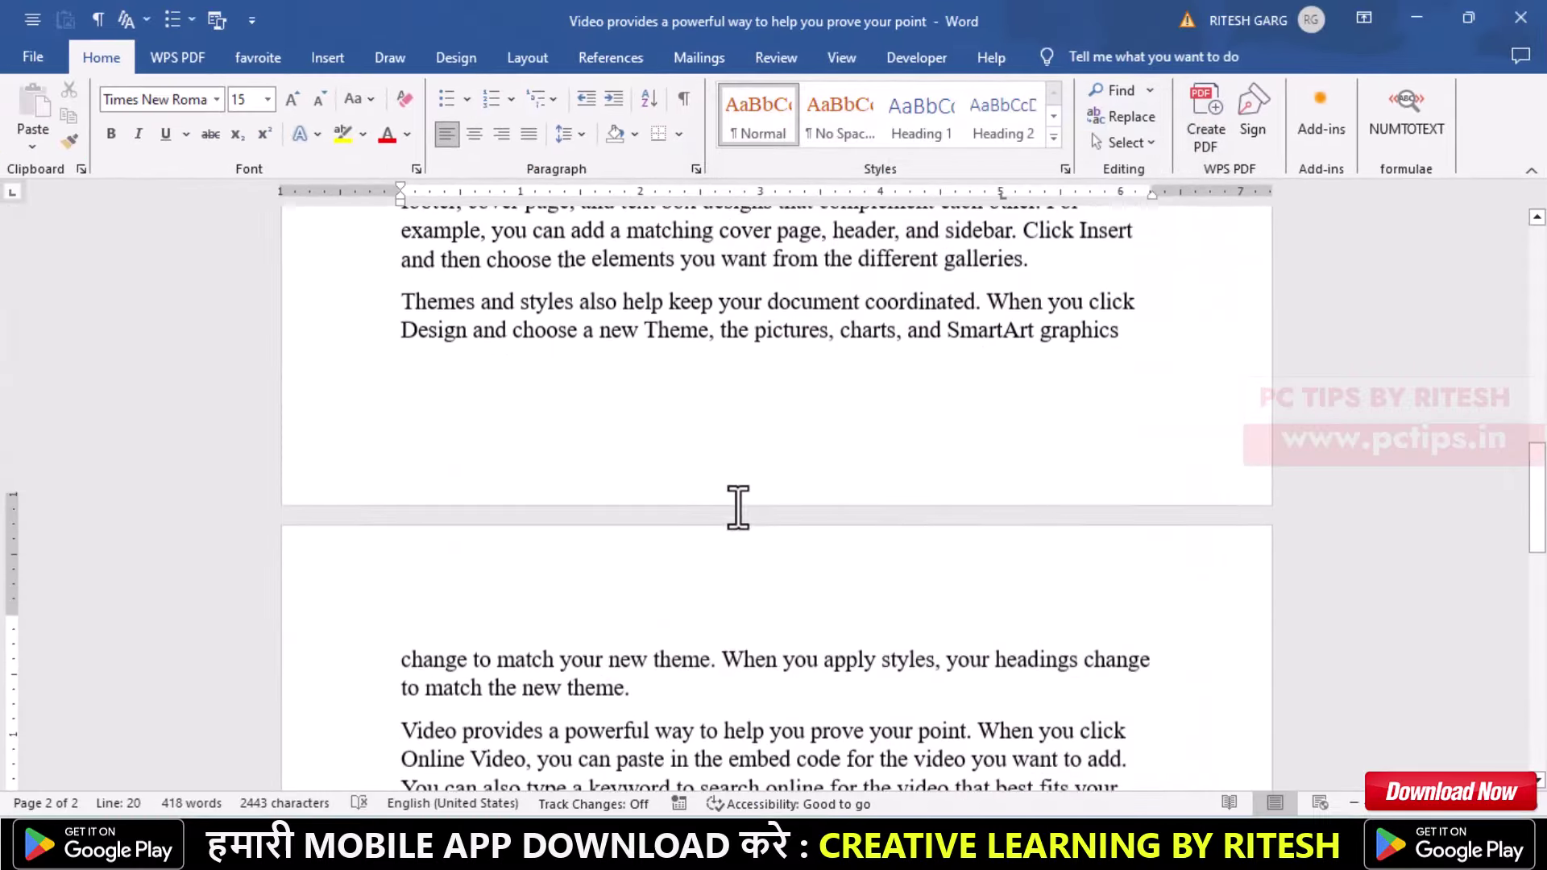
pyautogui.click(401, 274)
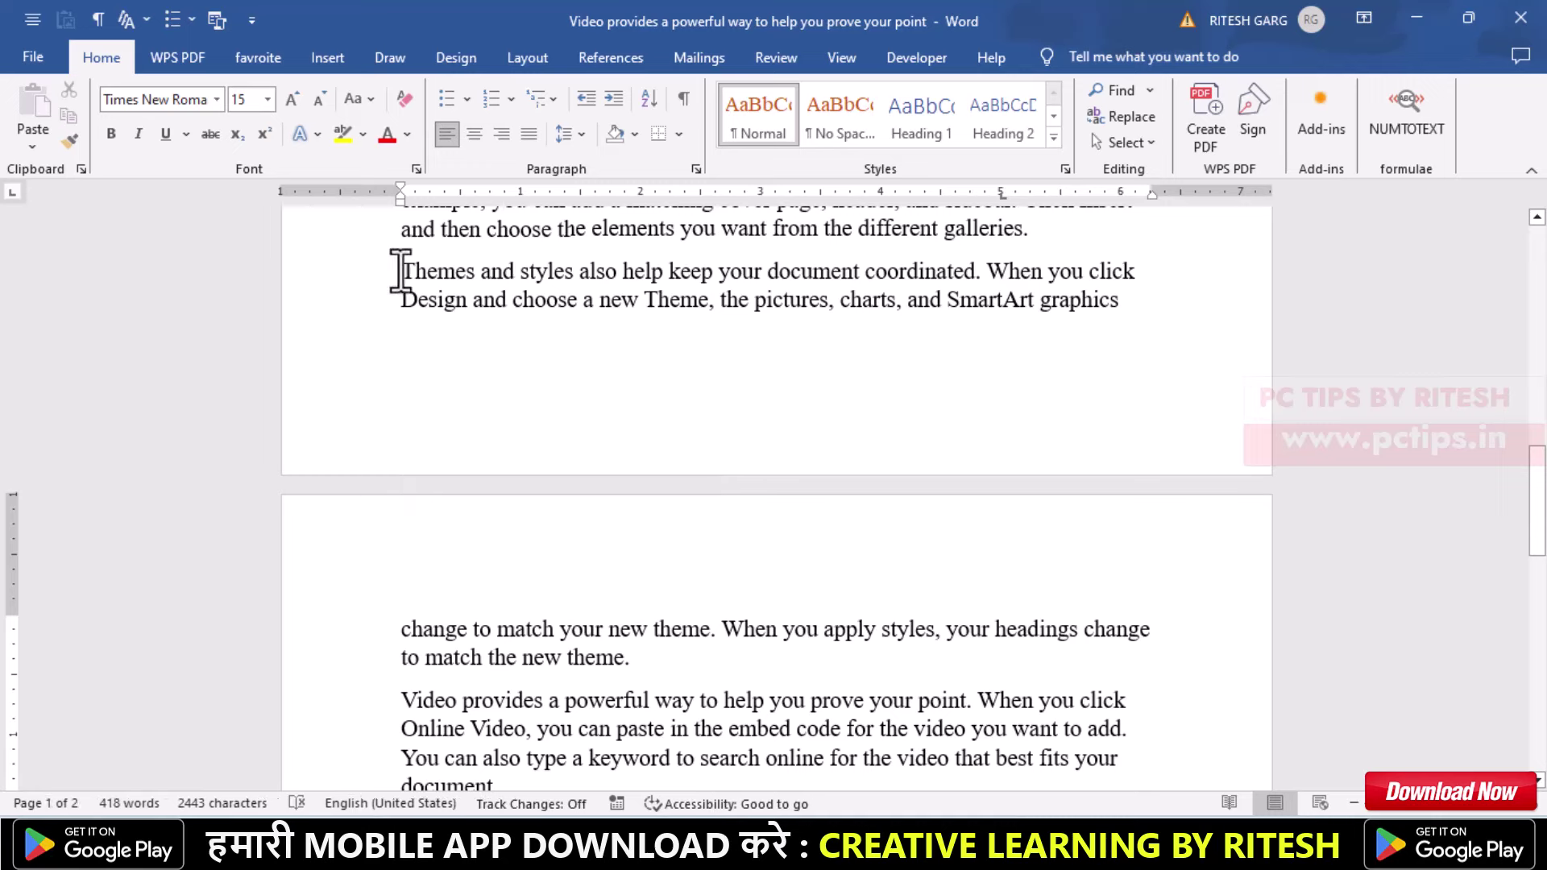
pyautogui.moveTo(400, 274); pyautogui.dragTo(1140, 311)
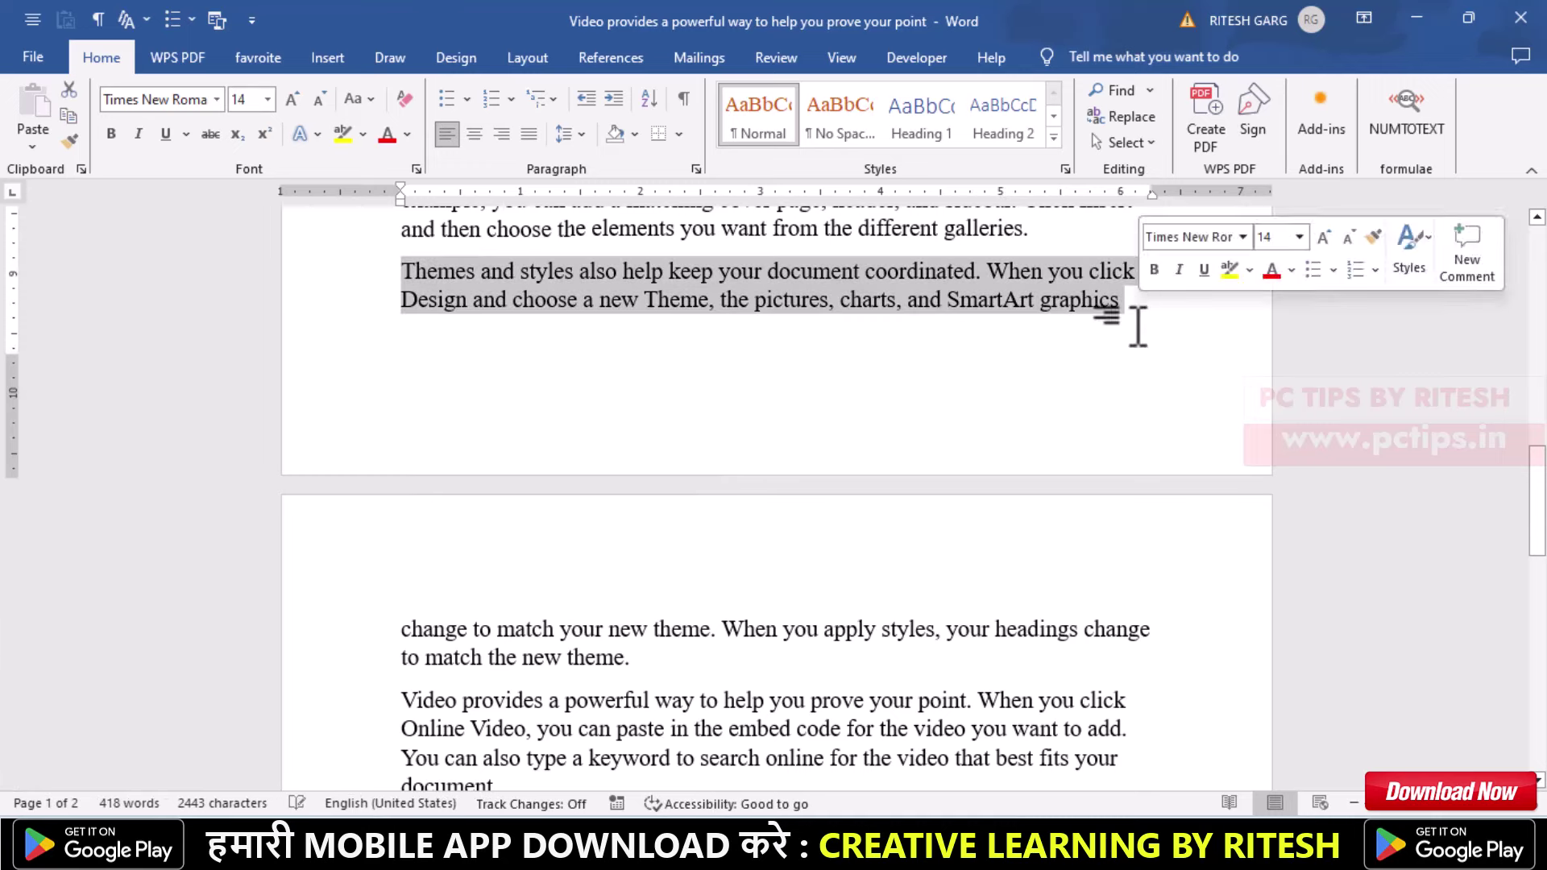
pyautogui.moveTo(401, 630); pyautogui.dragTo(635, 660)
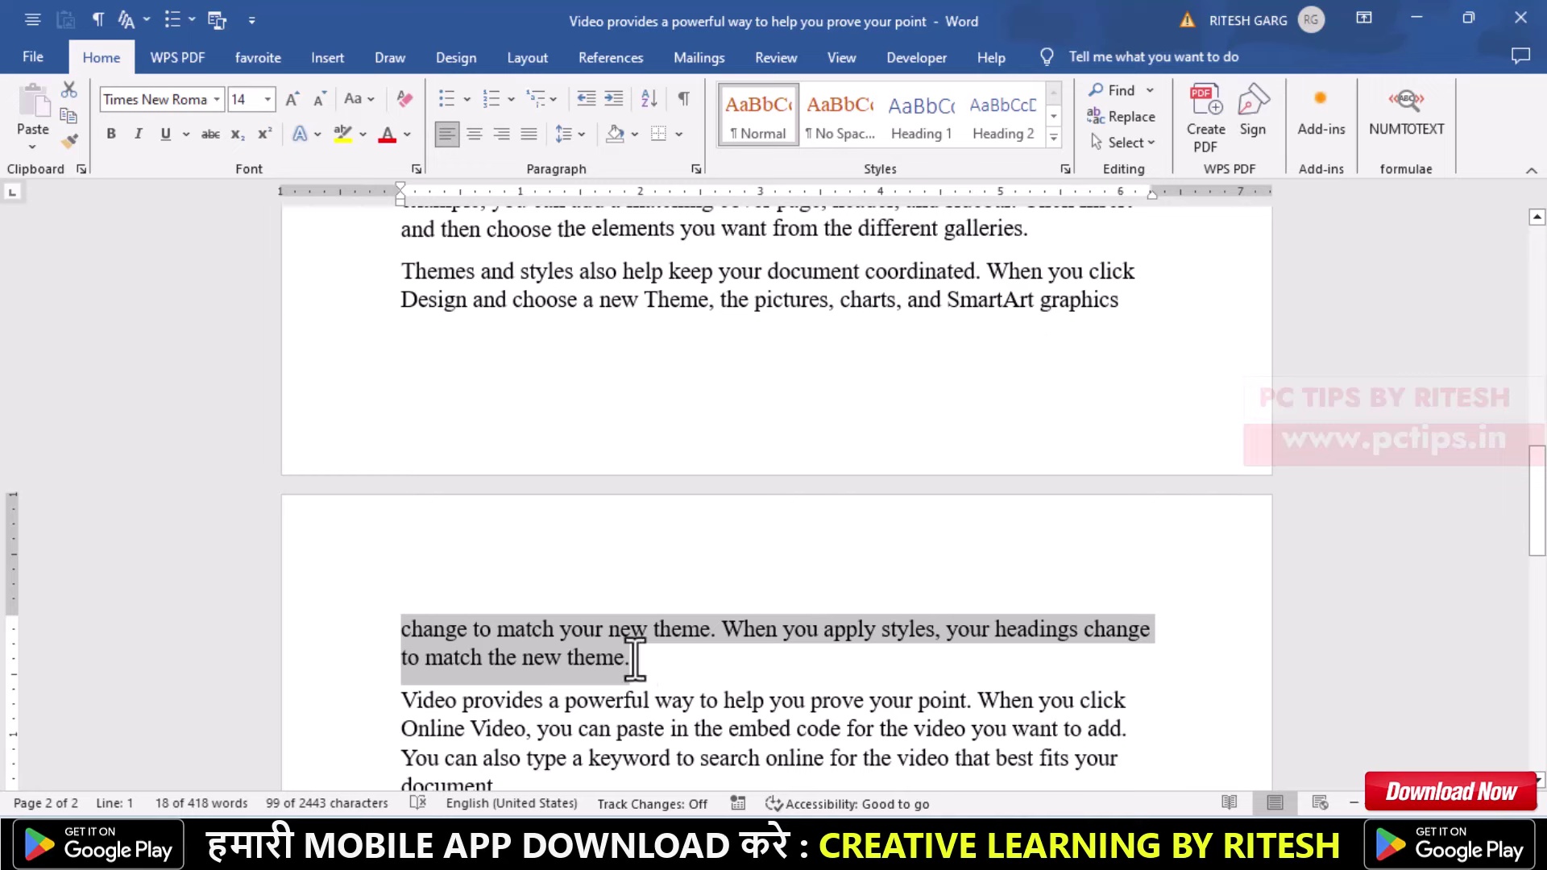
pyautogui.click(636, 663)
pyautogui.moveTo(636, 663); pyautogui.dragTo(387, 632)
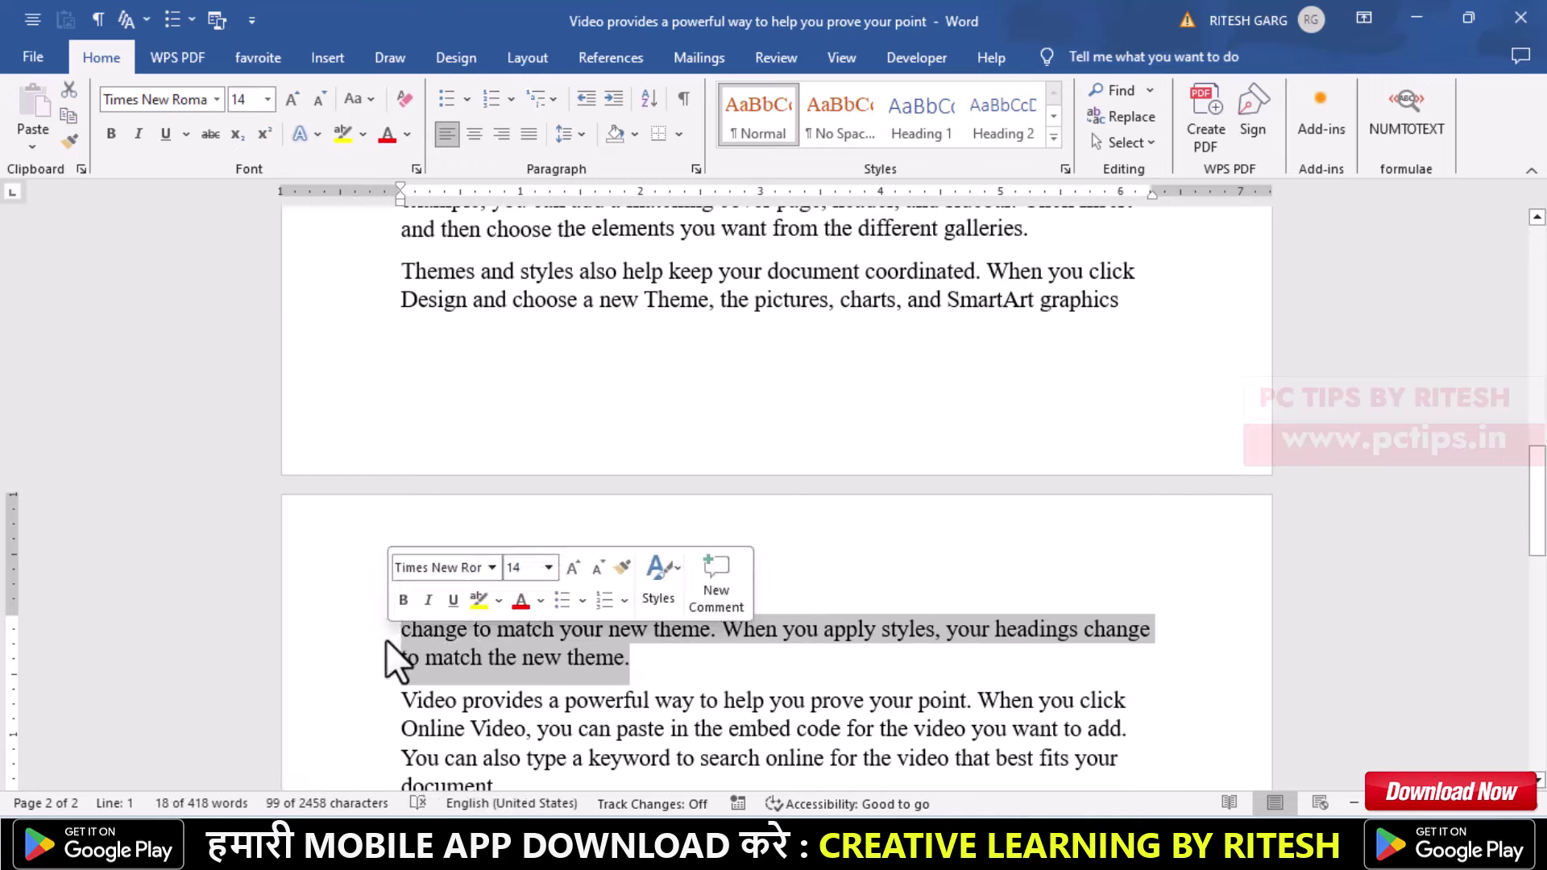
# - Try pushing the Themes paragraph onto the next page with a page break, then undo it
pyautogui.click(425, 274)
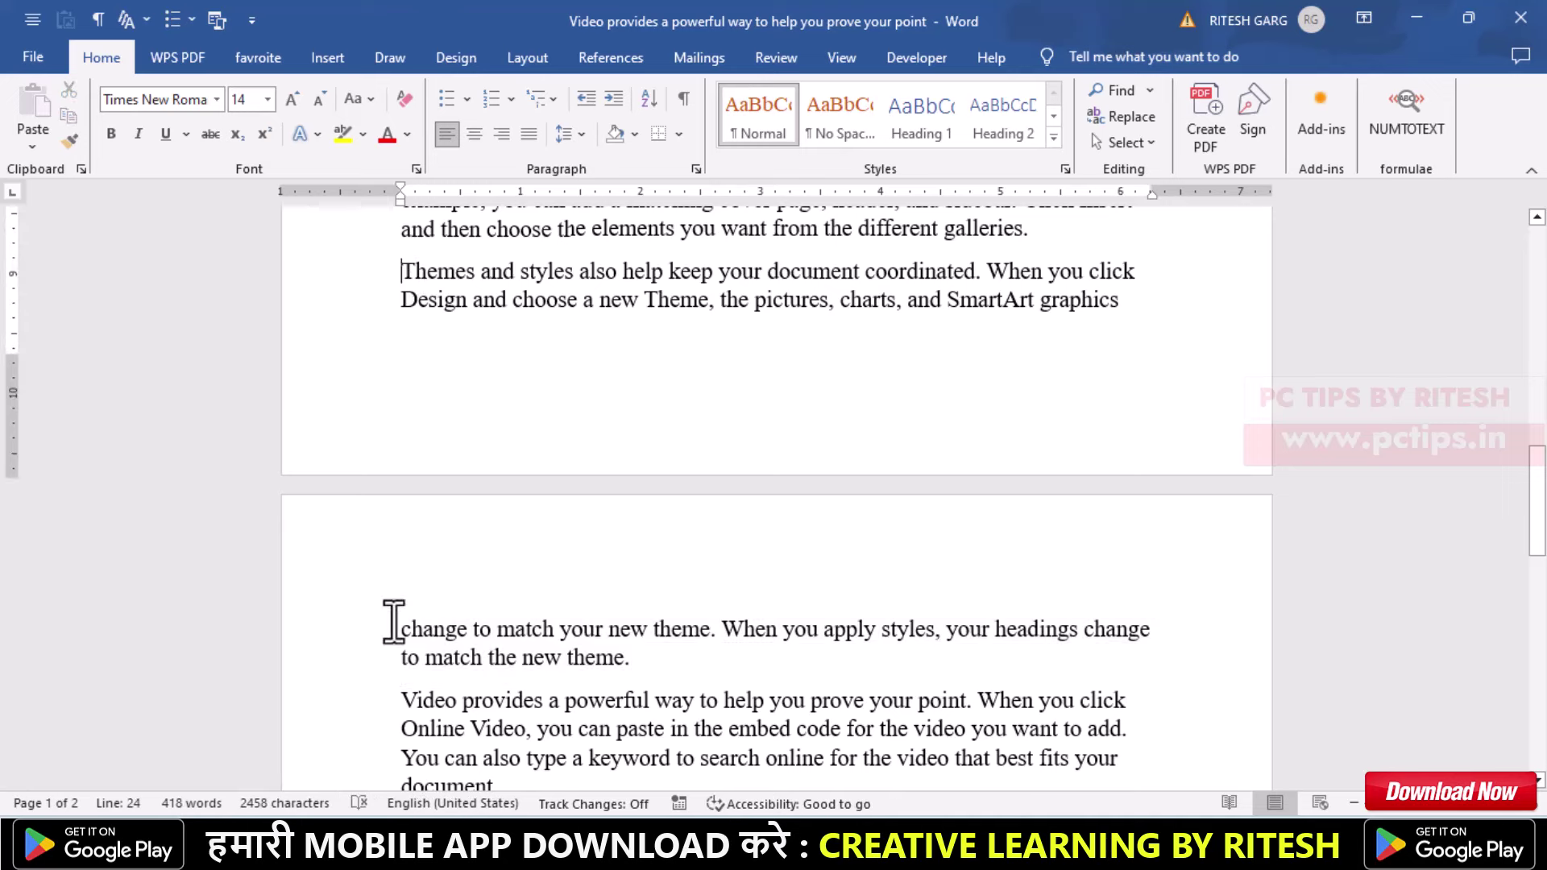
pyautogui.press('Return')
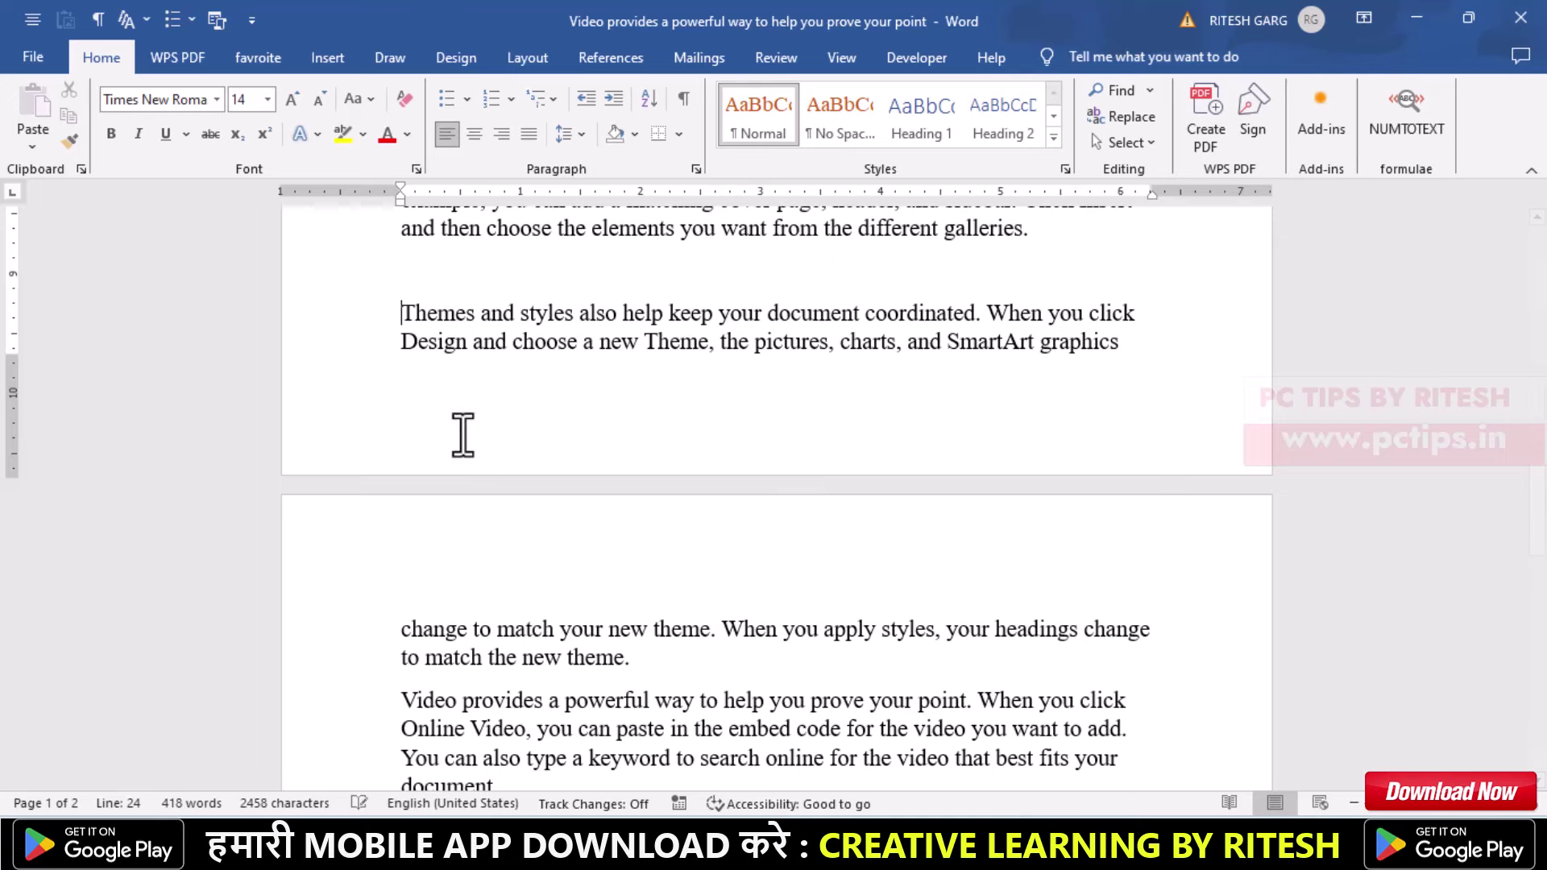
pyautogui.hotkey('ctrl', 'Return')
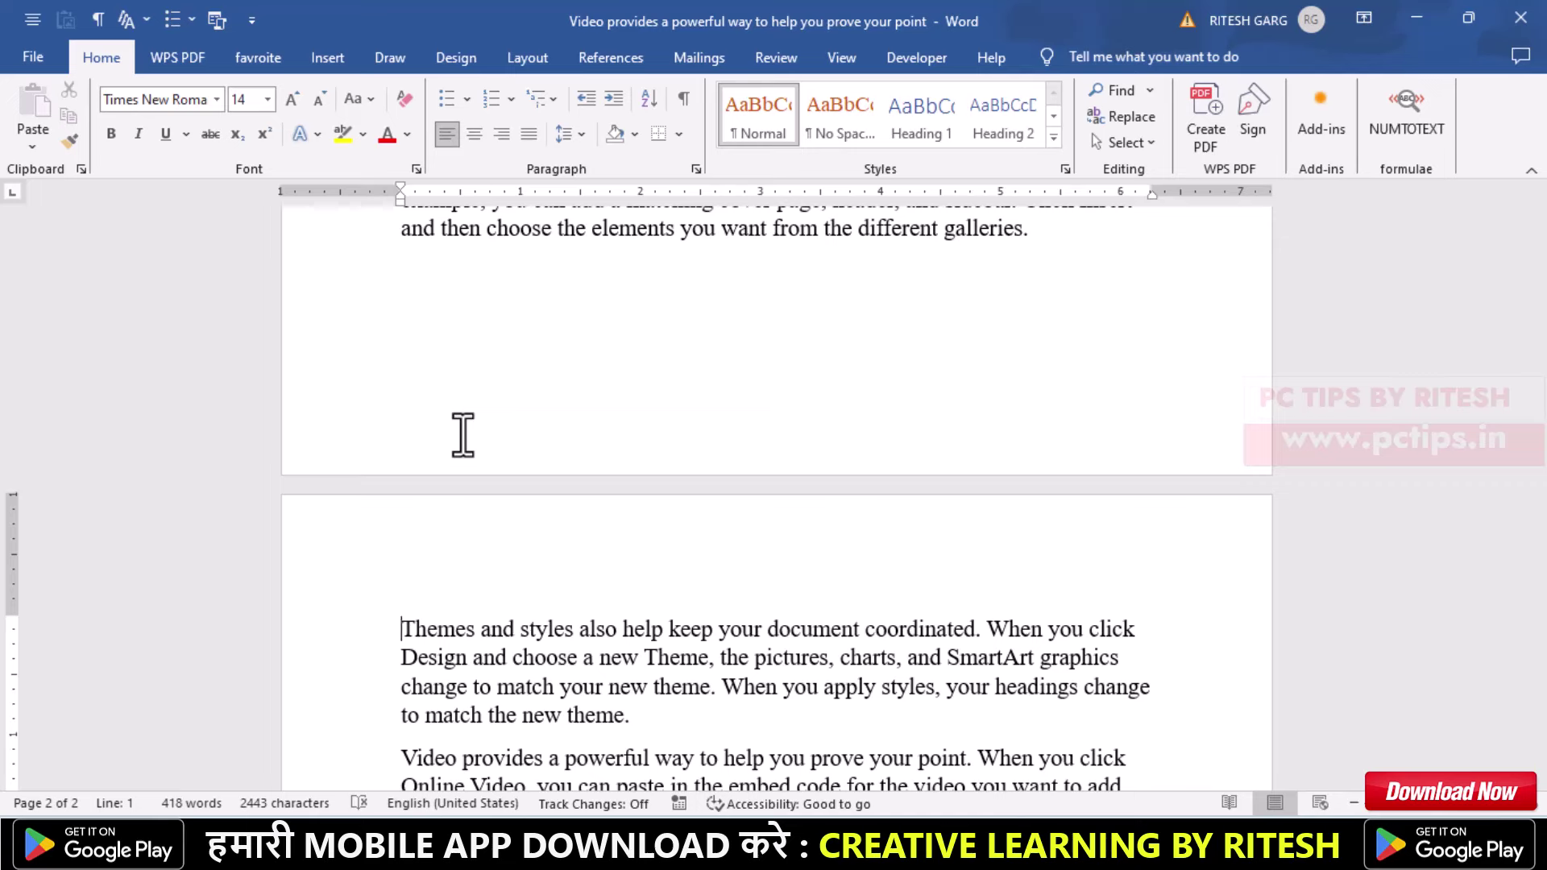
pyautogui.press('BackSpace')
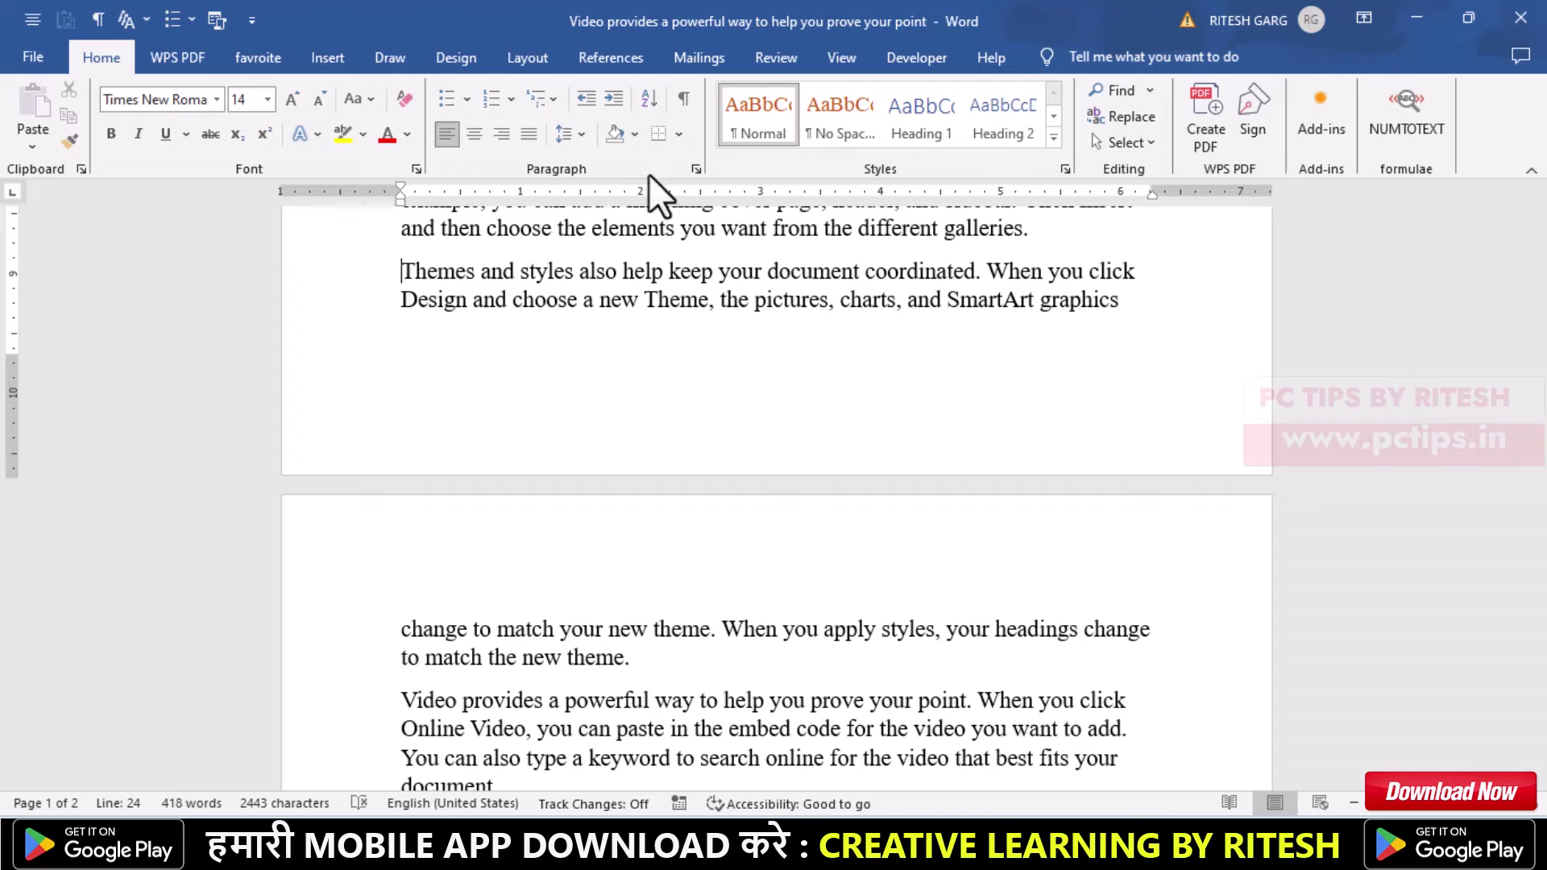
# - Turn on Keep lines together for the 'Themes and styles' paragraph and verify the setting
pyautogui.click(697, 169)
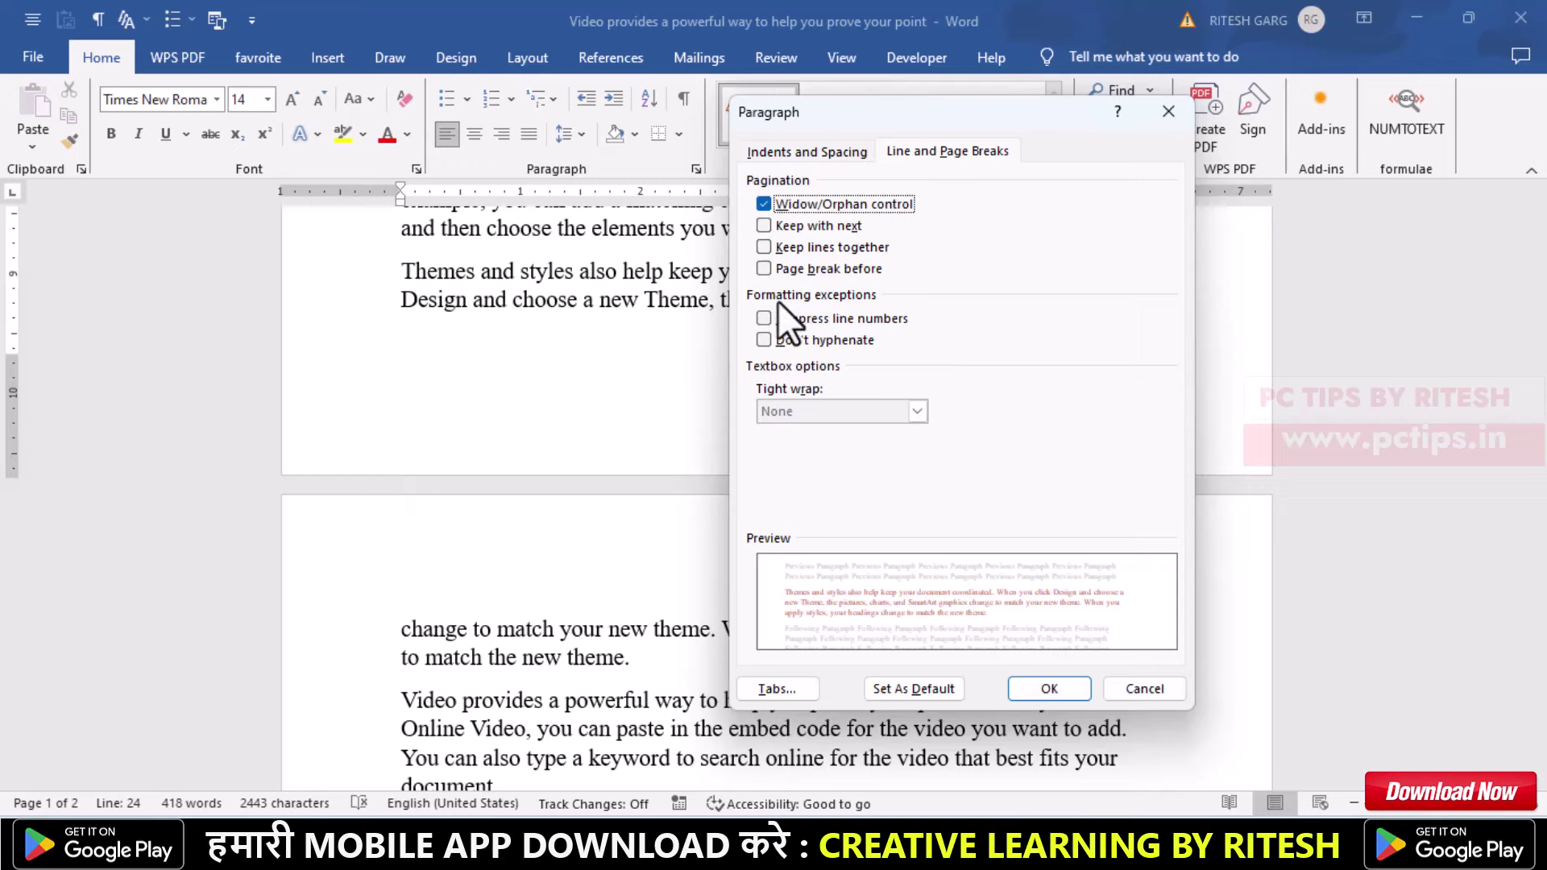
pyautogui.click(763, 247)
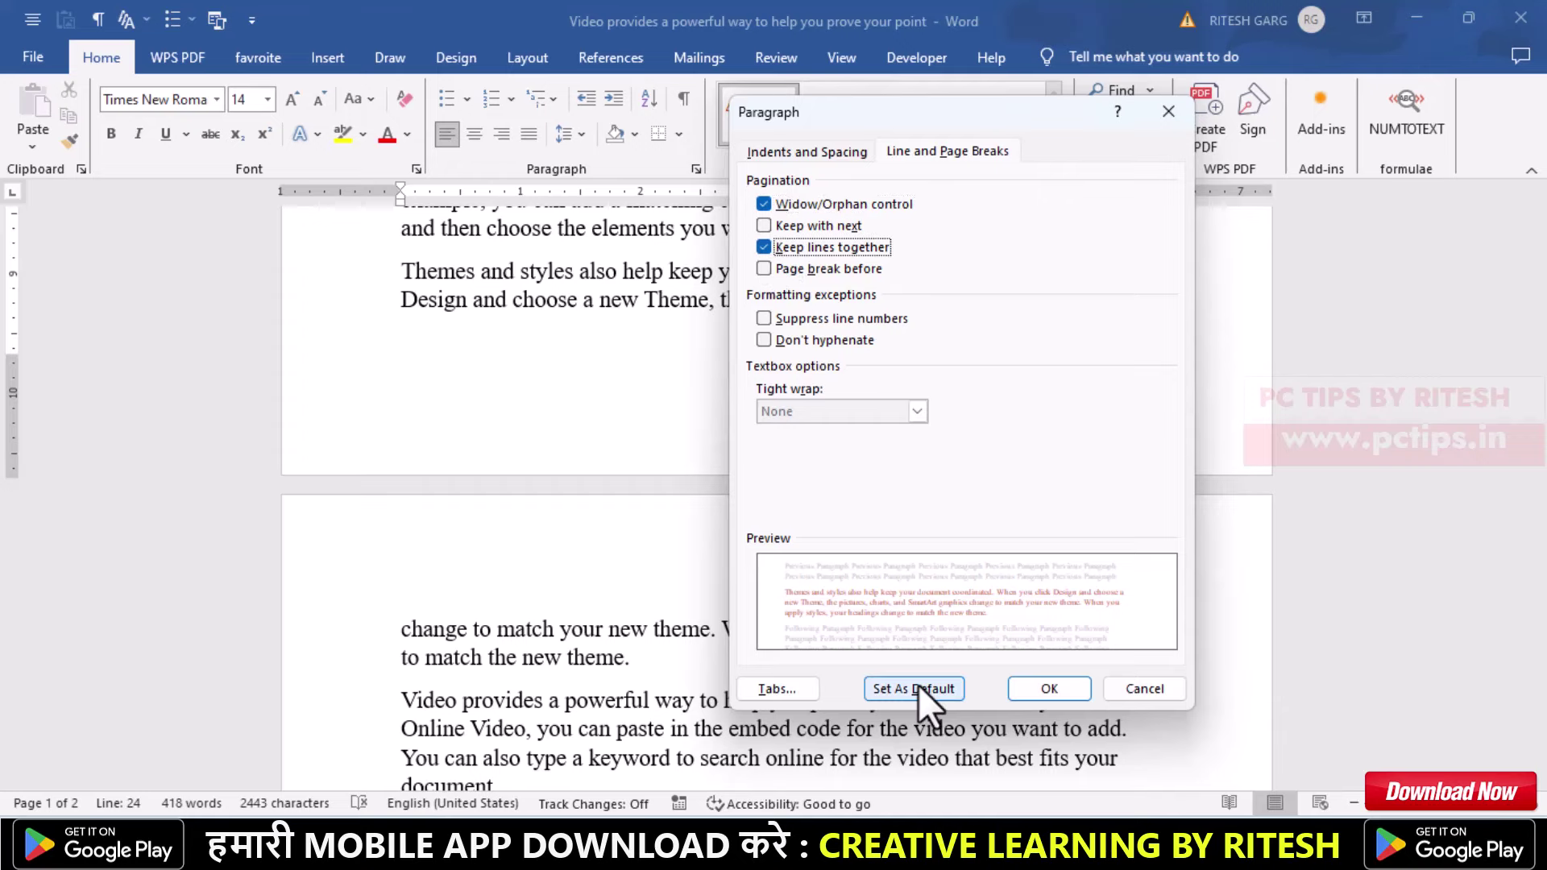
pyautogui.click(1051, 690)
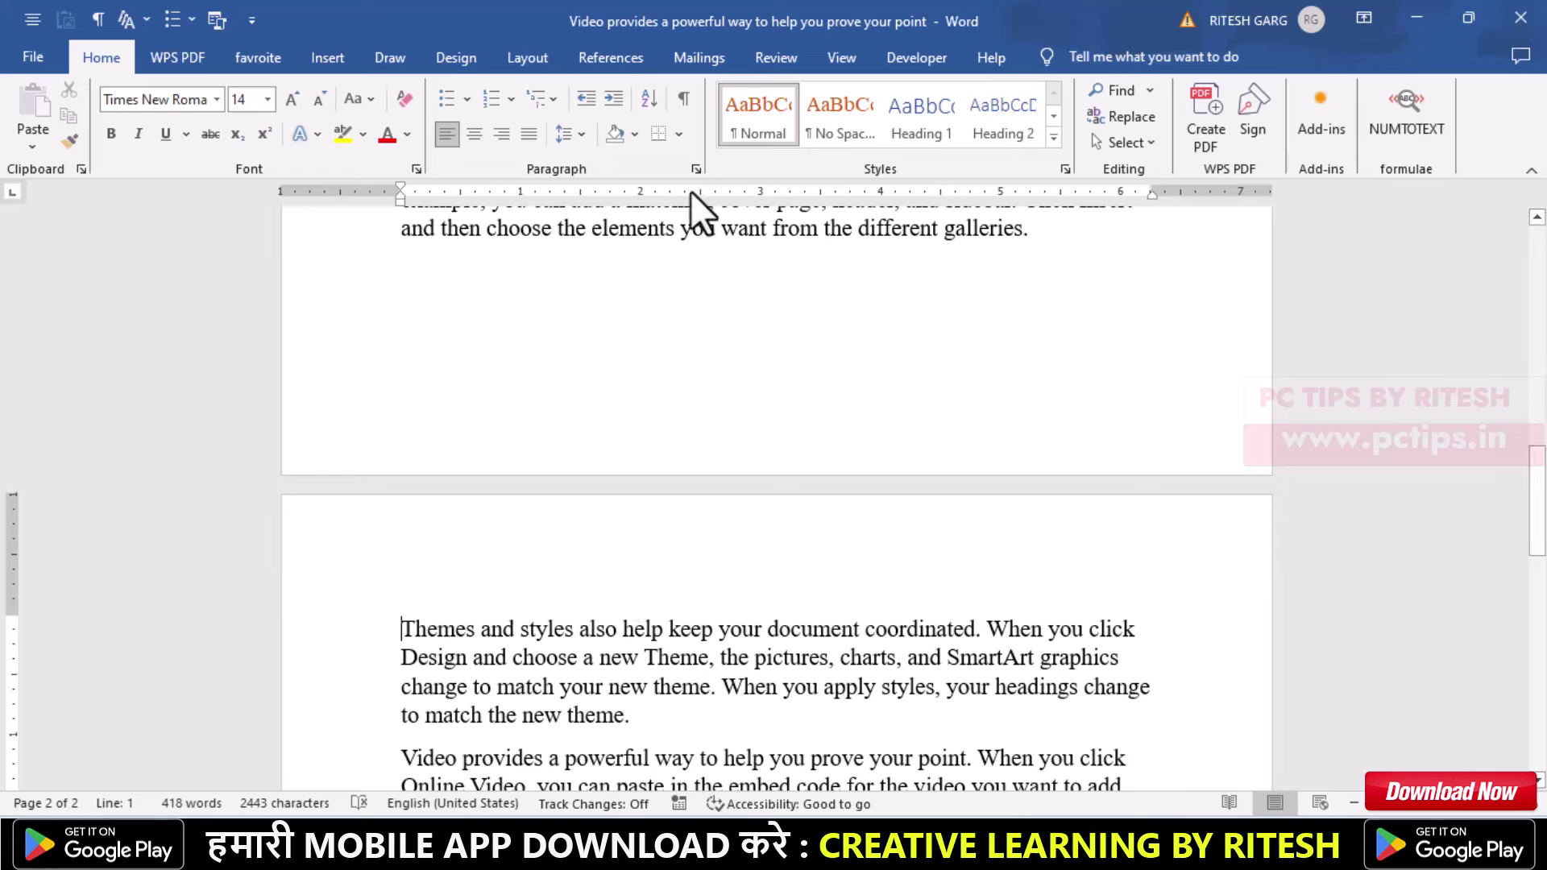
pyautogui.click(694, 168)
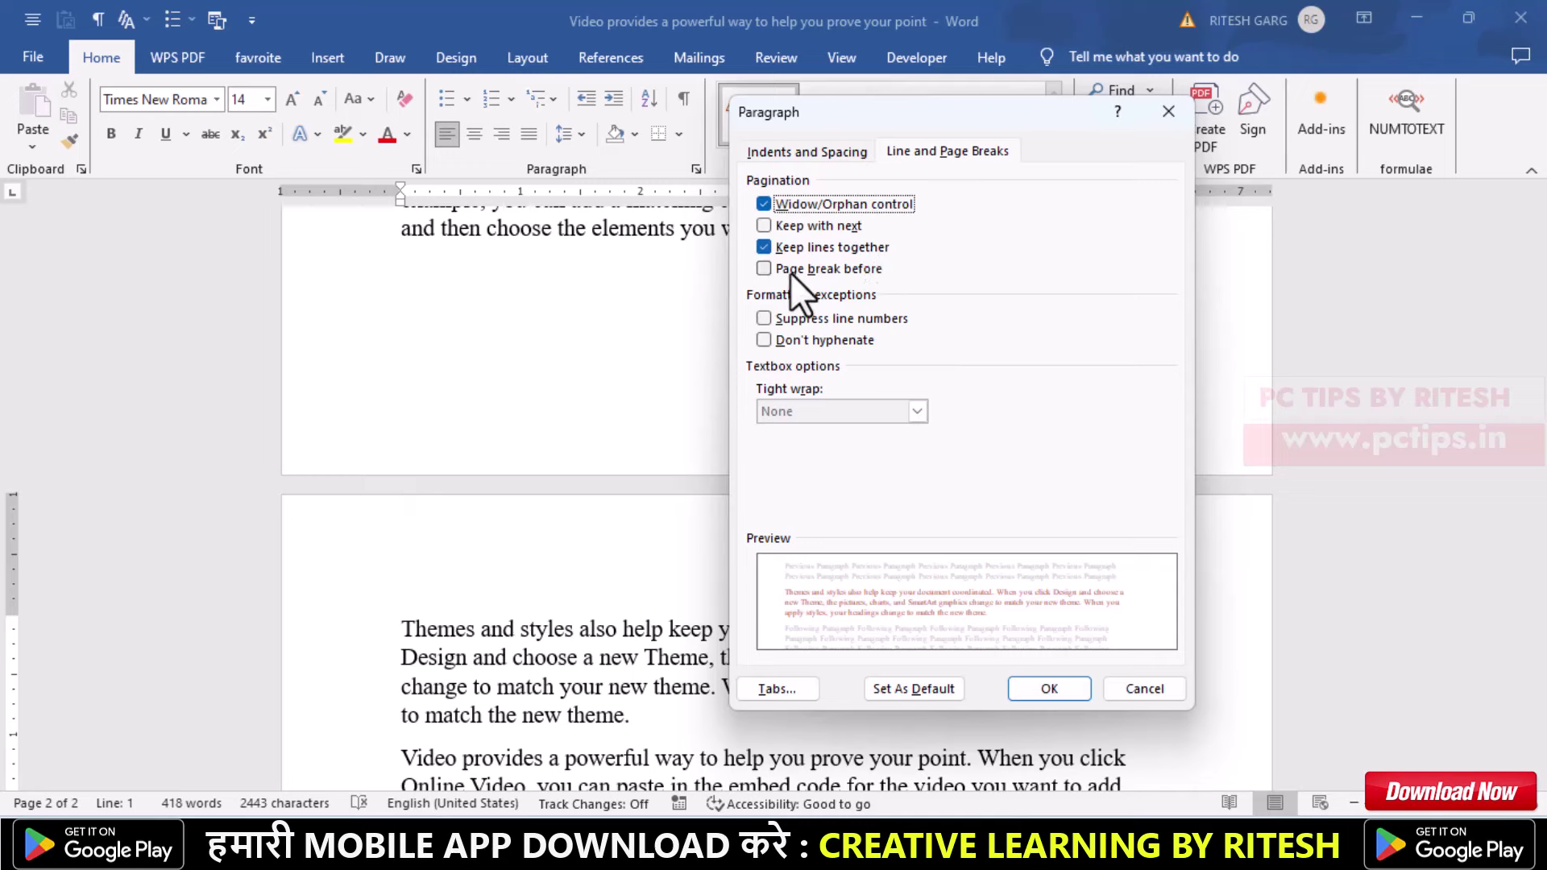
pyautogui.press('Return')
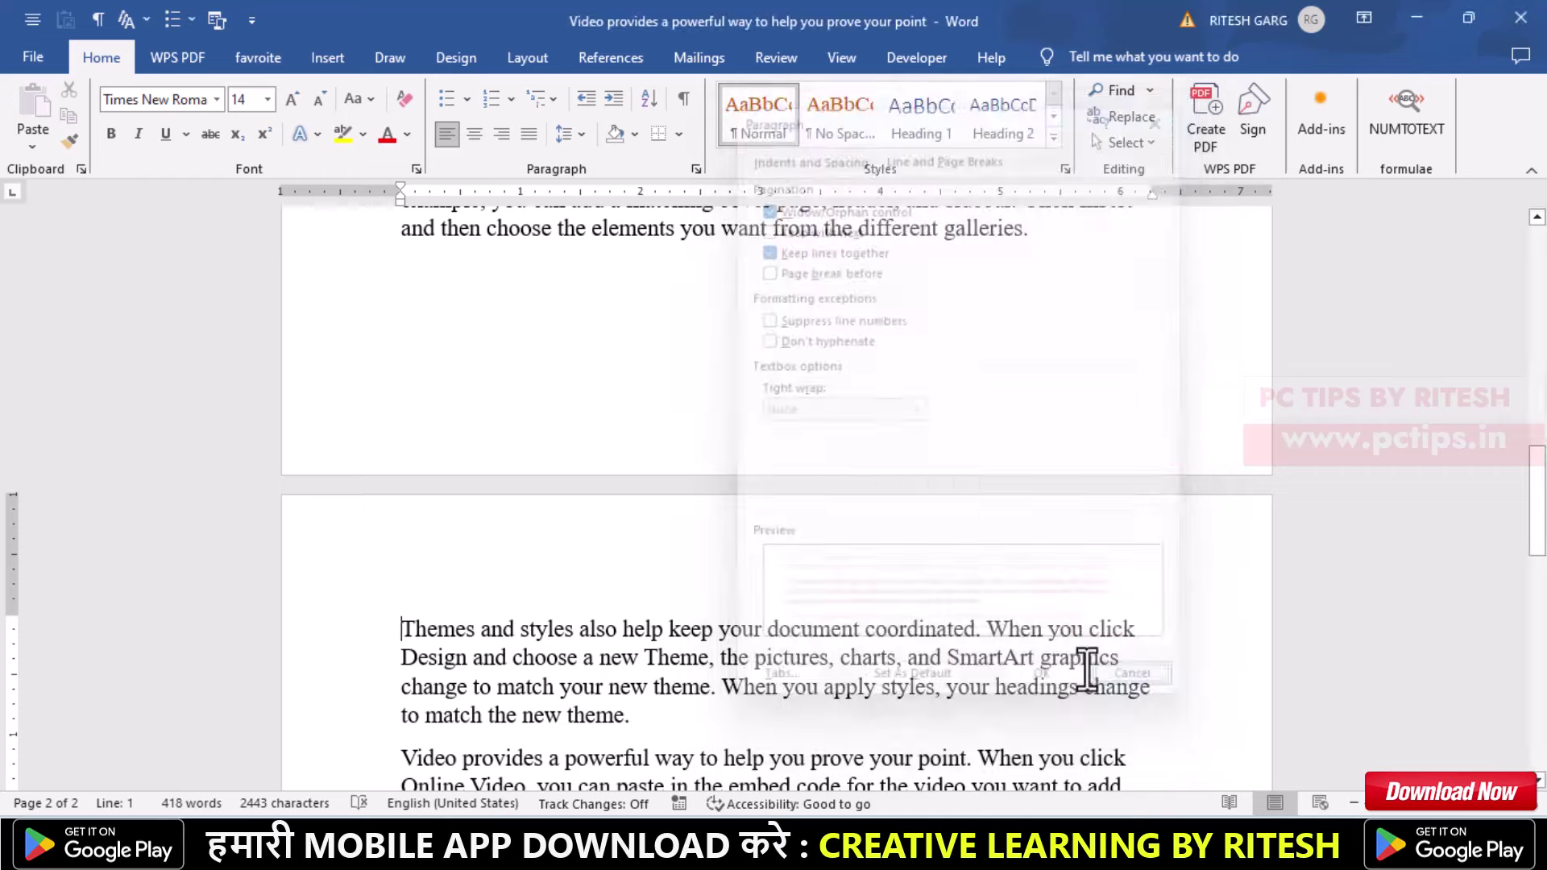
pyautogui.scroll(5, 656, 525)
pyautogui.scroll(1, 632, 519)
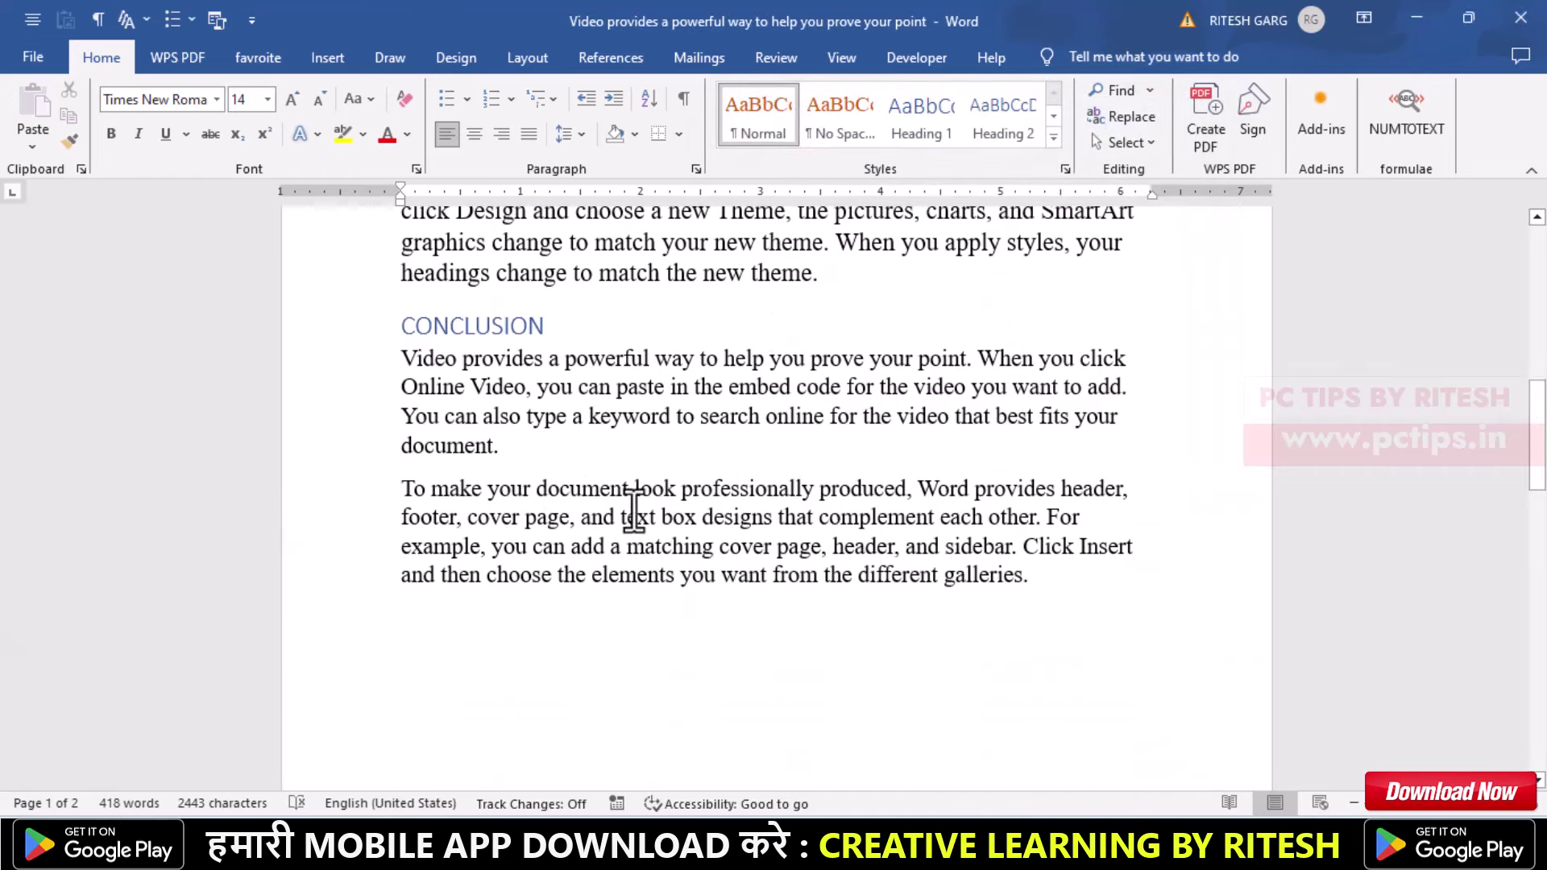
# - Turn on Page break before for the final 'To make your document' paragraph
pyautogui.click(403, 488)
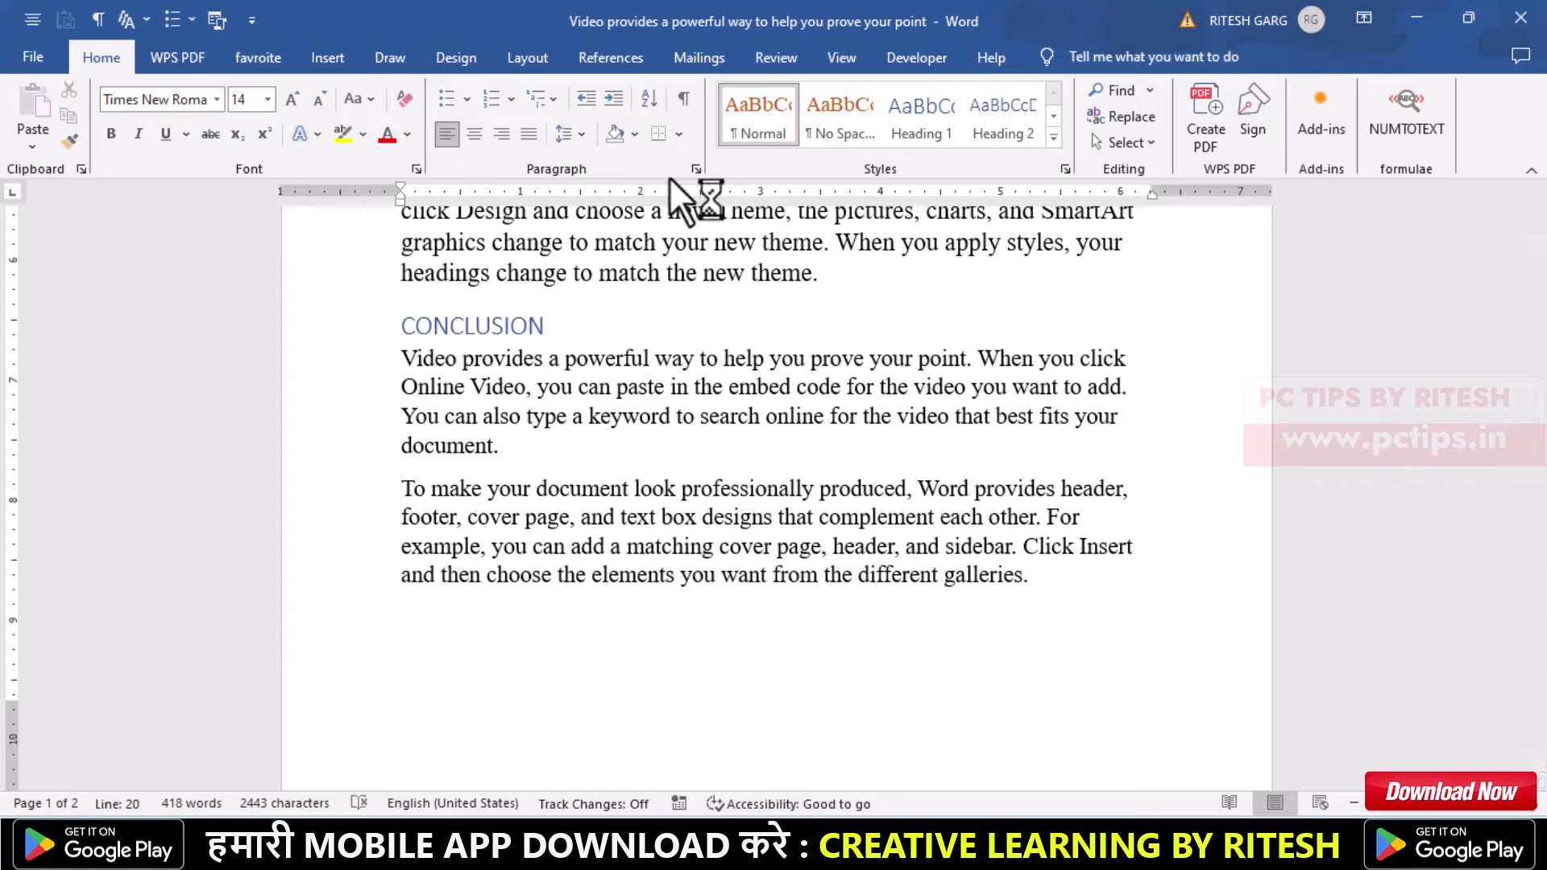
pyautogui.click(694, 171)
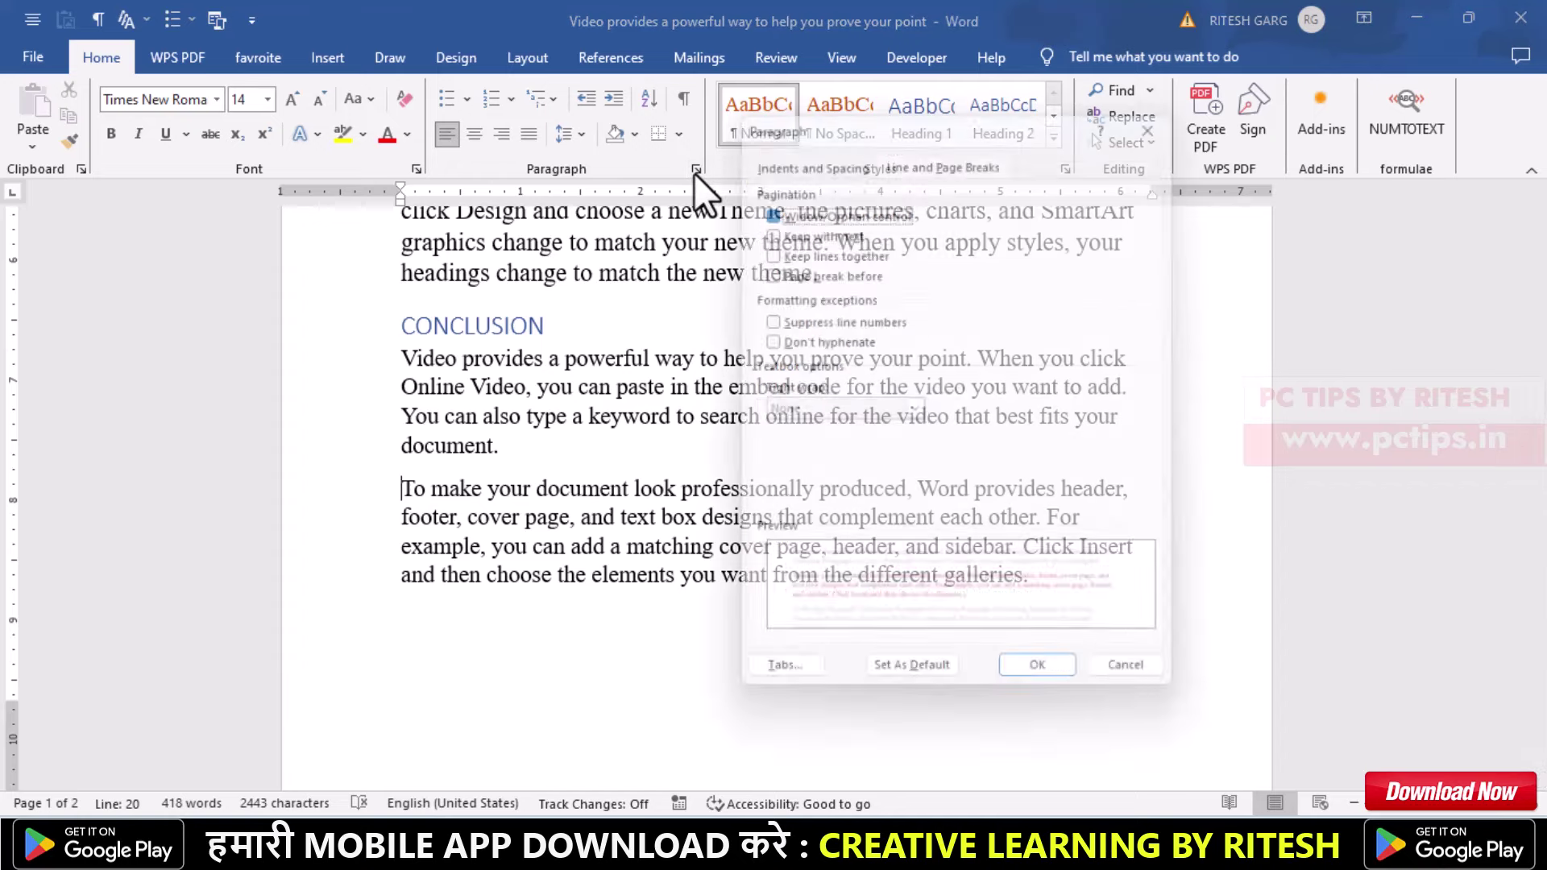
pyautogui.click(759, 274)
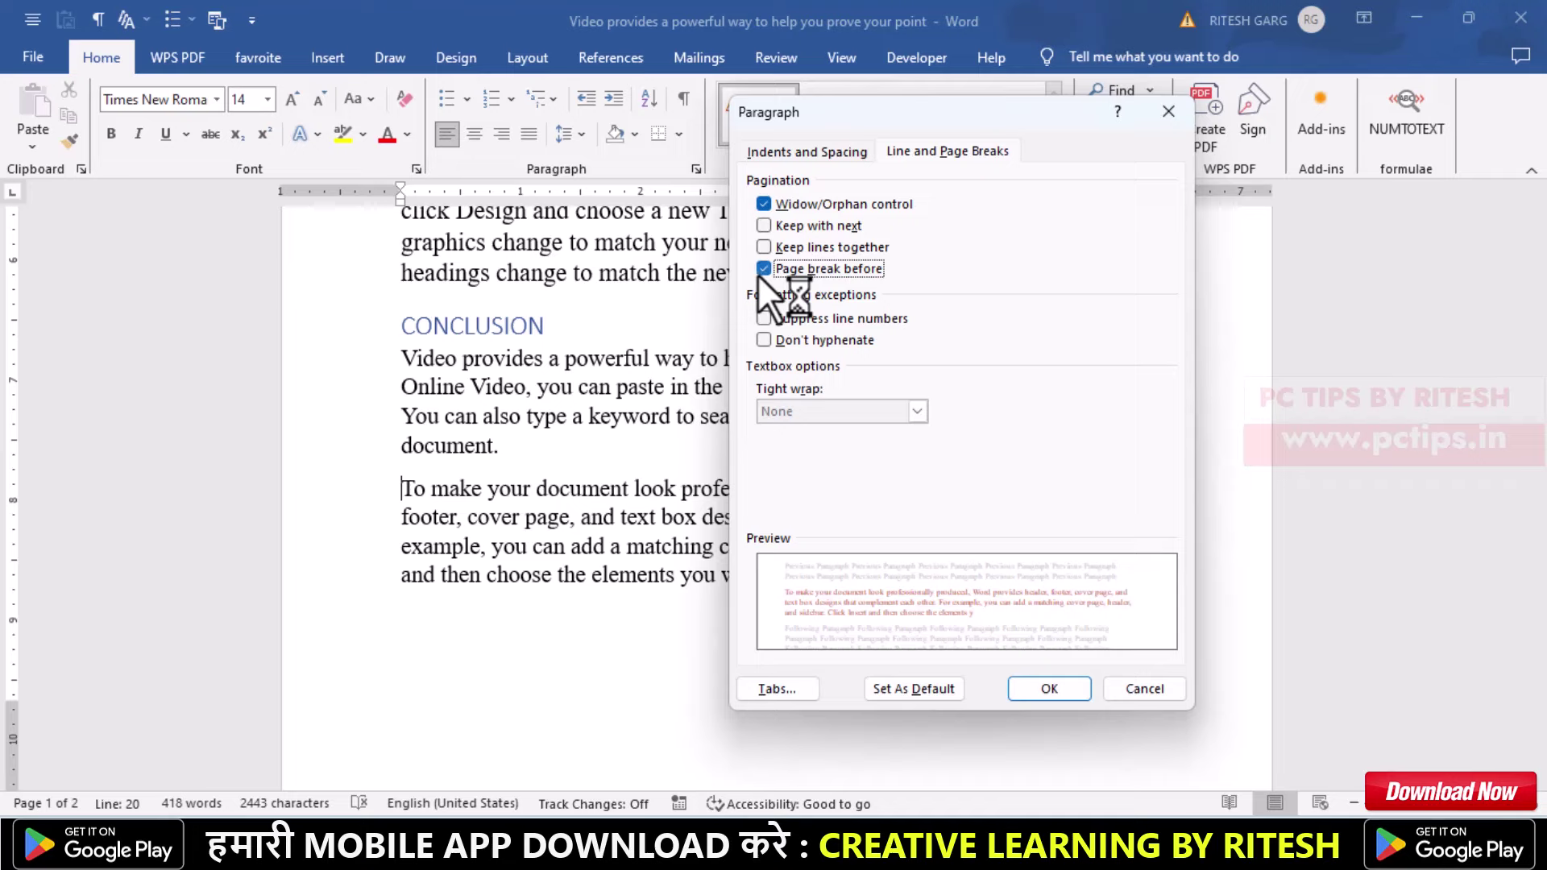
pyautogui.click(1039, 687)
pyautogui.scroll(3, 615, 553)
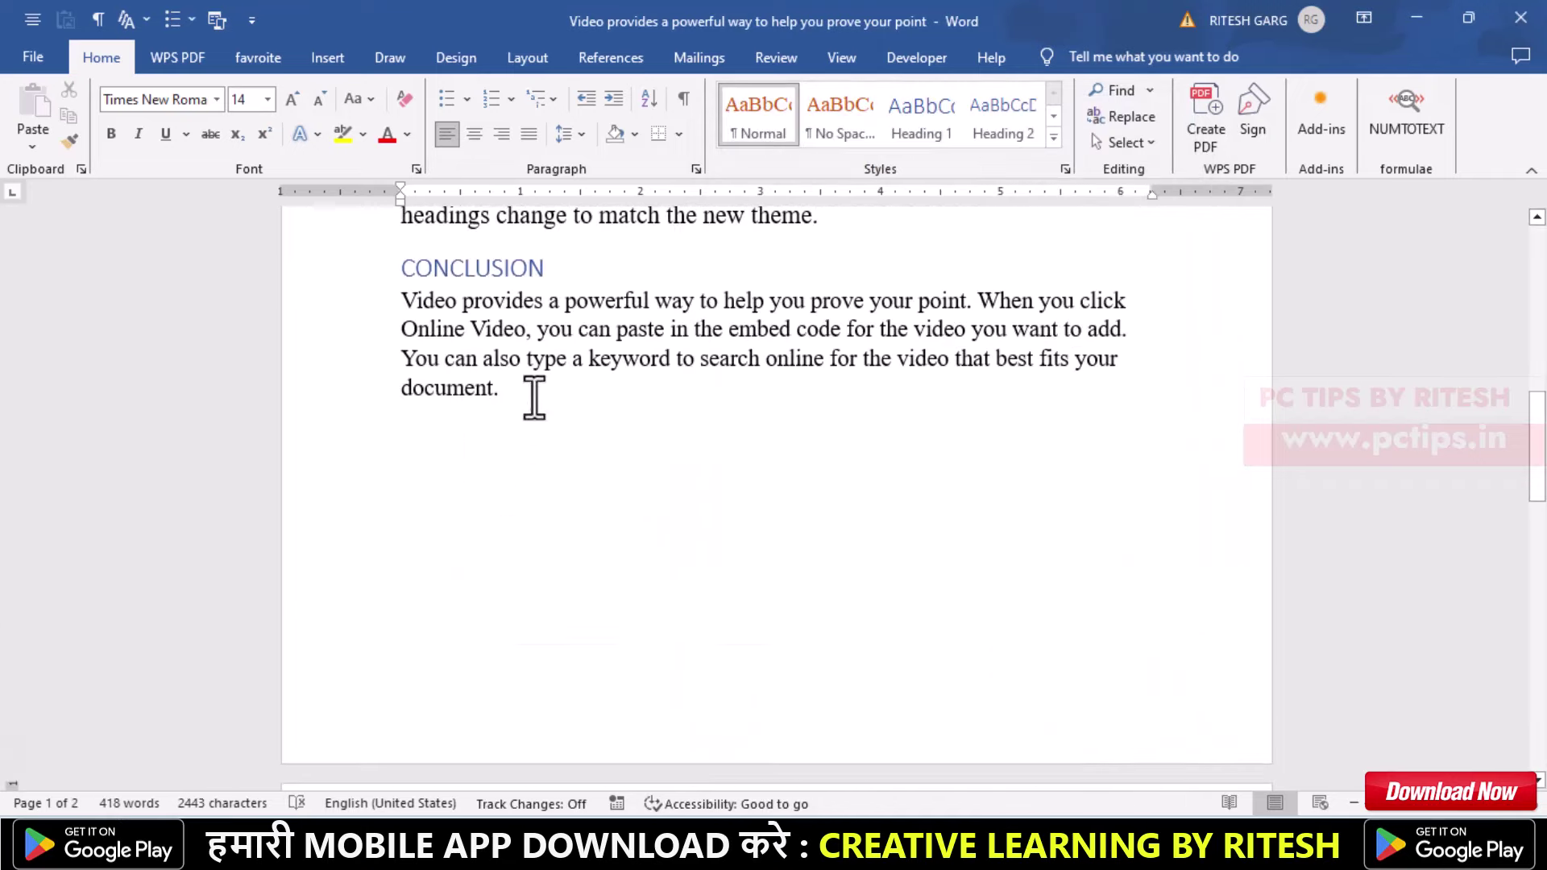
pyautogui.scroll(-5, 518, 483)
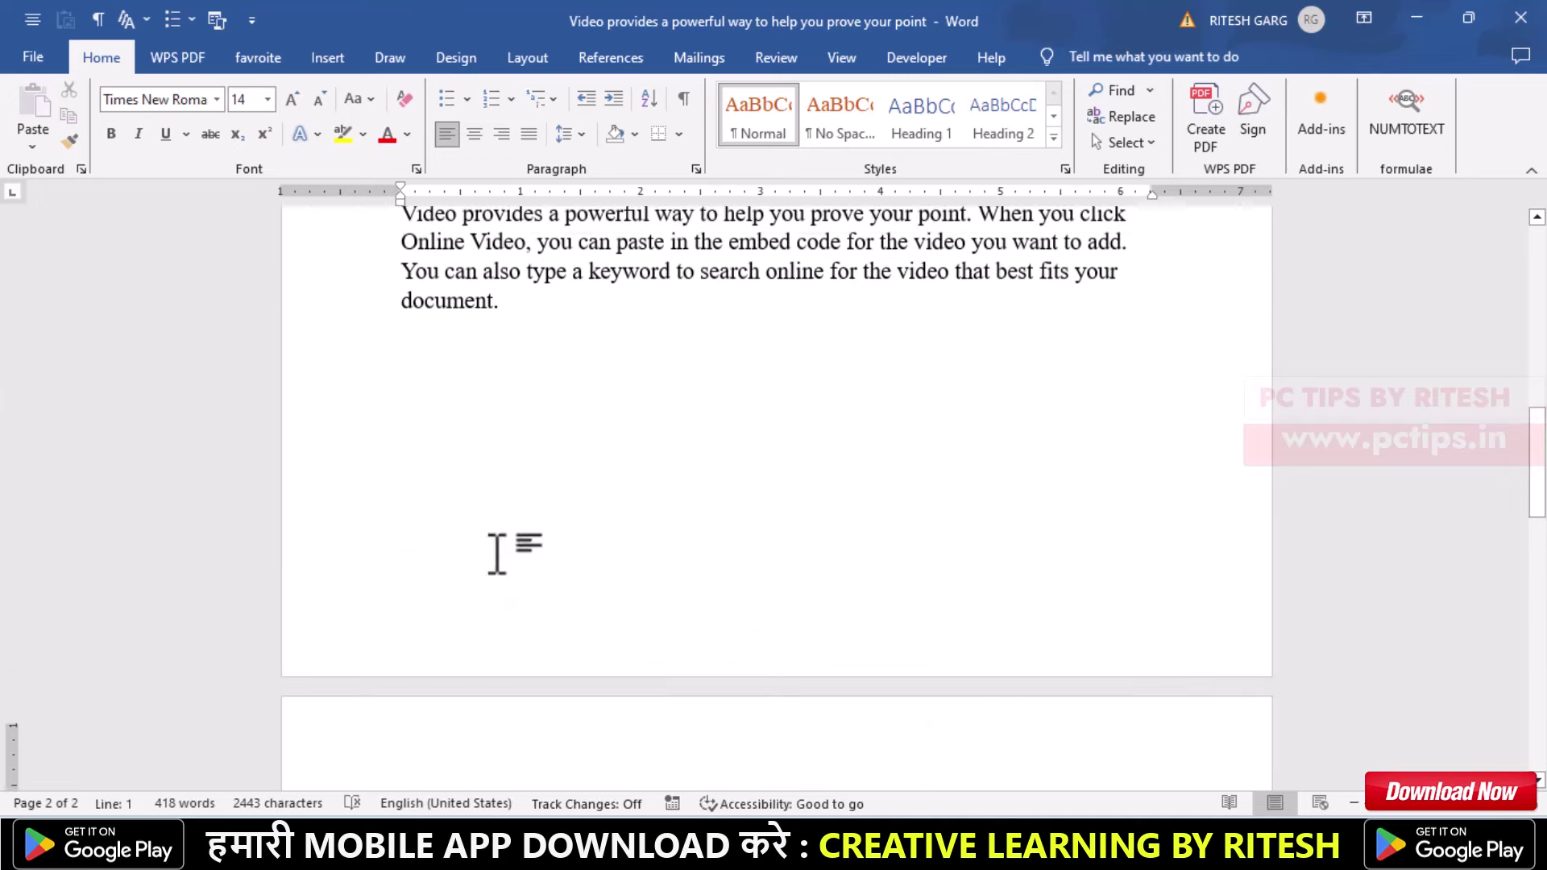
pyautogui.scroll(2, 484, 524)
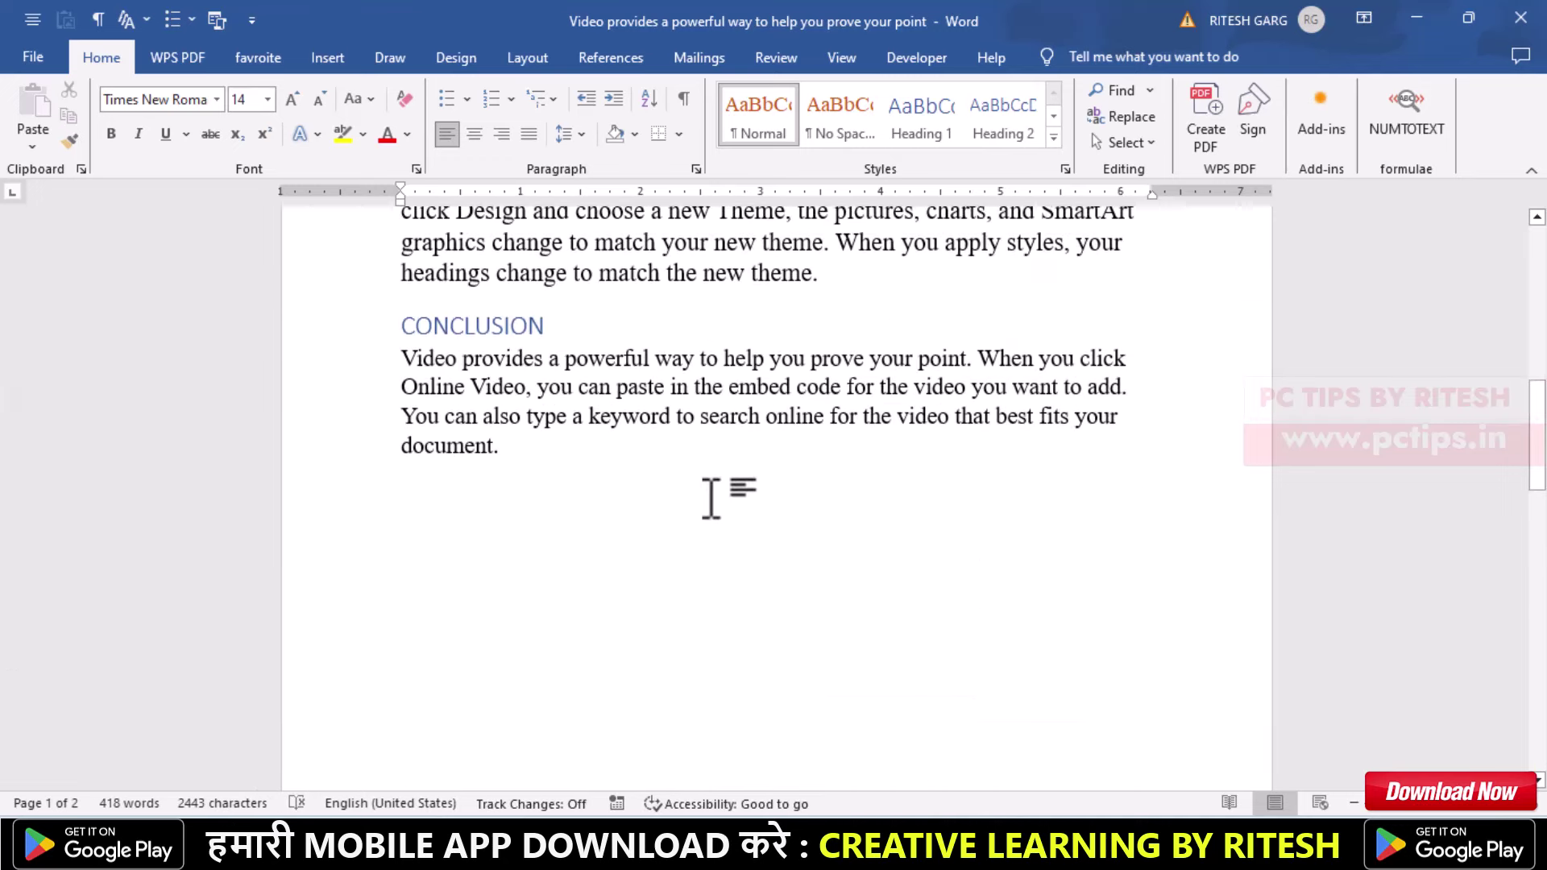
pyautogui.scroll(4, 712, 498)
pyautogui.scroll(-1, 714, 499)
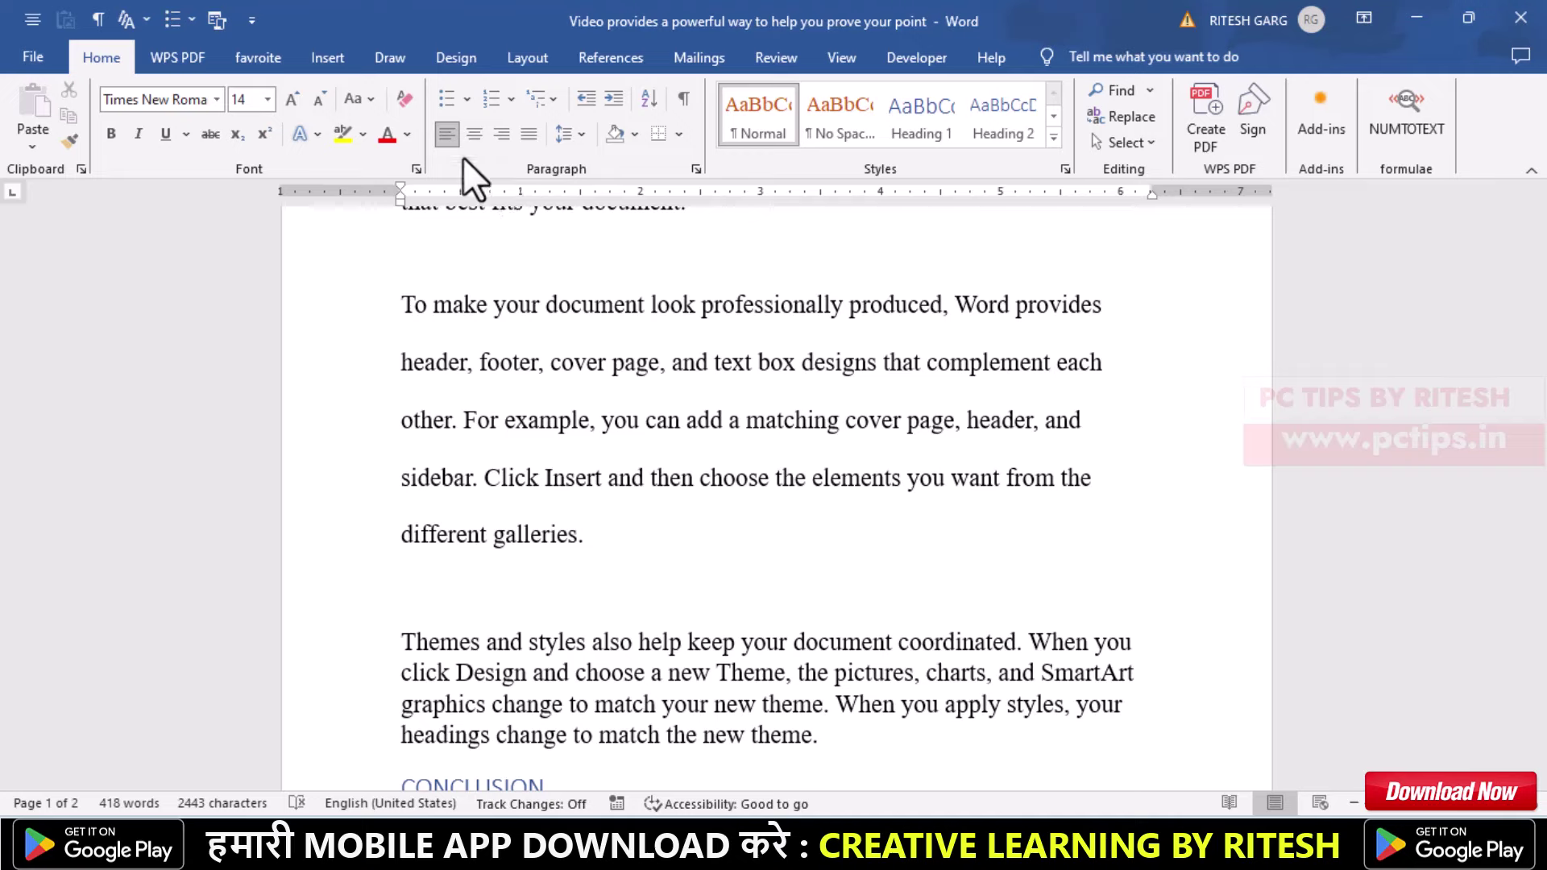
# - Apply a custom heart-symbol bullet to the first INTRODUCTION paragraph through Define New Bullet
pyautogui.scroll(3, 456, 343)
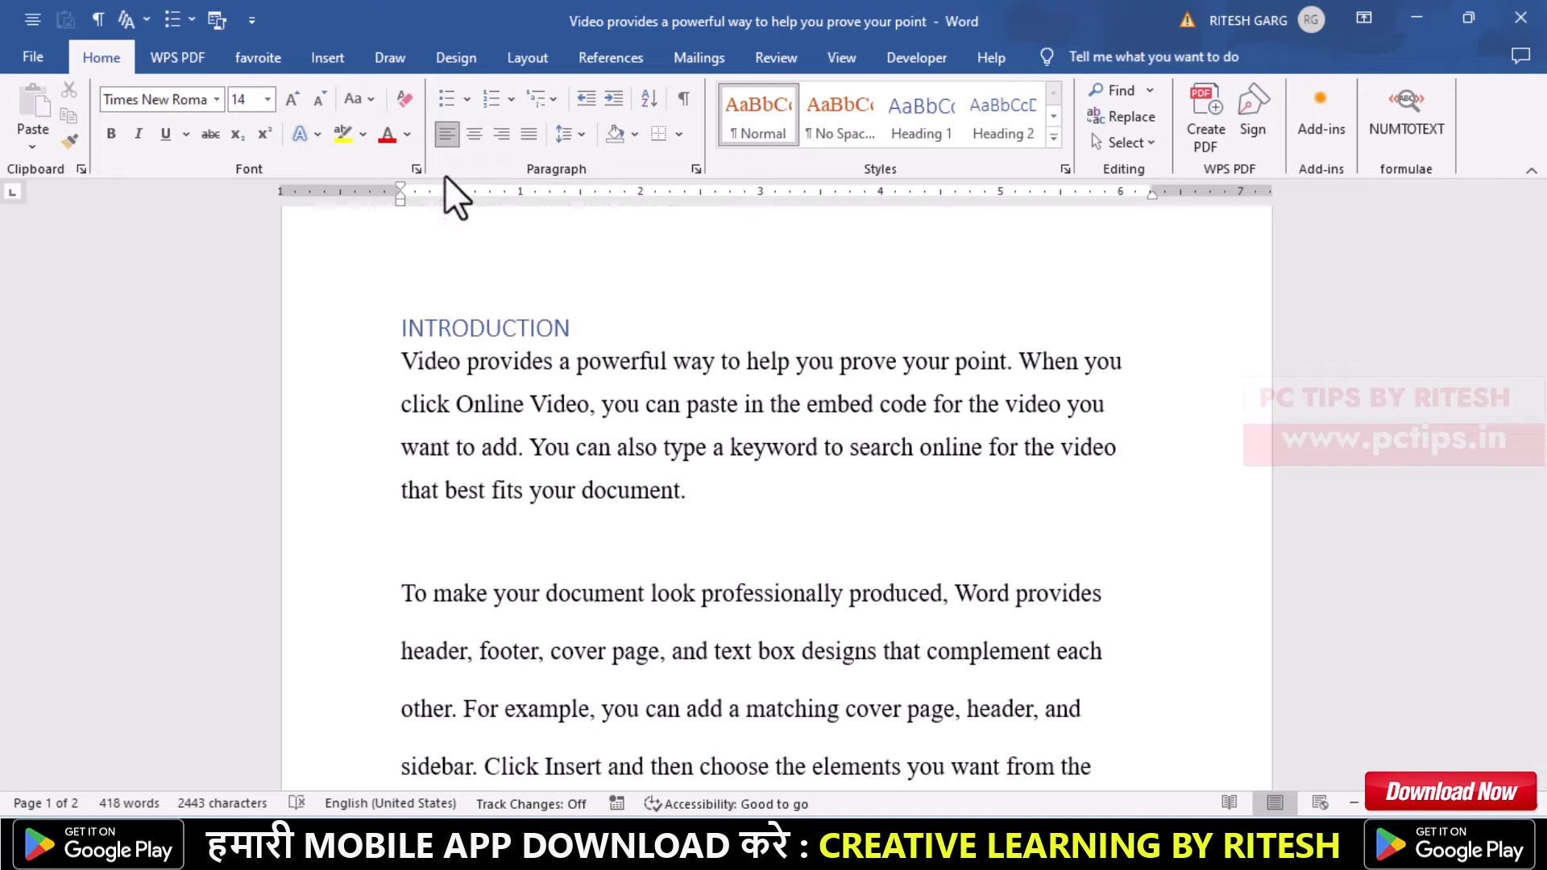
pyautogui.moveTo(404, 362)
pyautogui.mouseDown()
pyautogui.moveTo(635, 446)
pyautogui.moveTo(684, 486)
pyautogui.mouseUp()
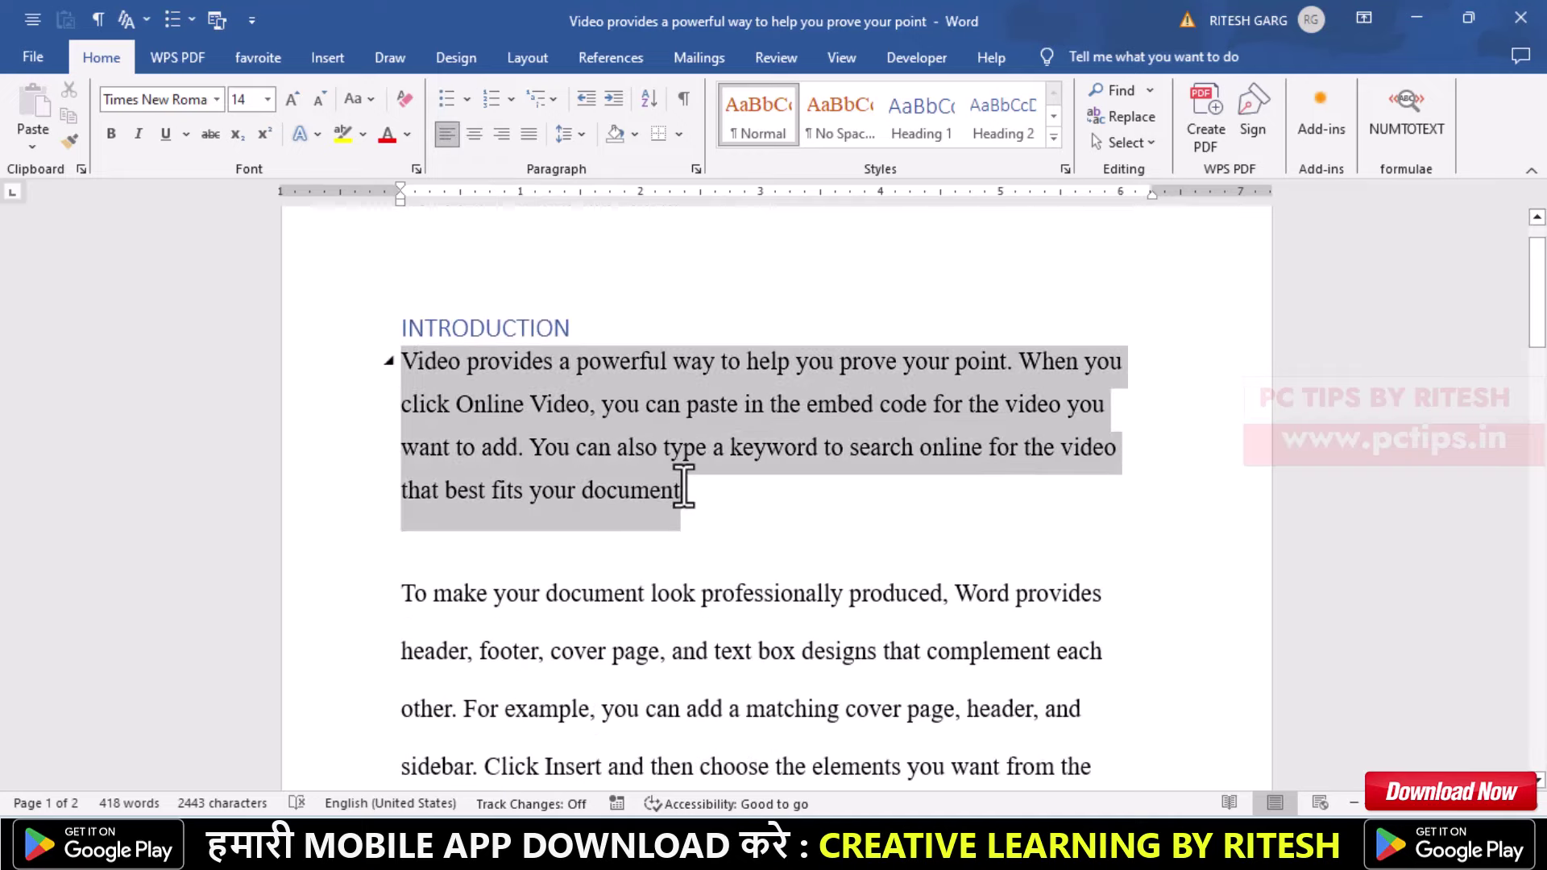
pyautogui.click(469, 96)
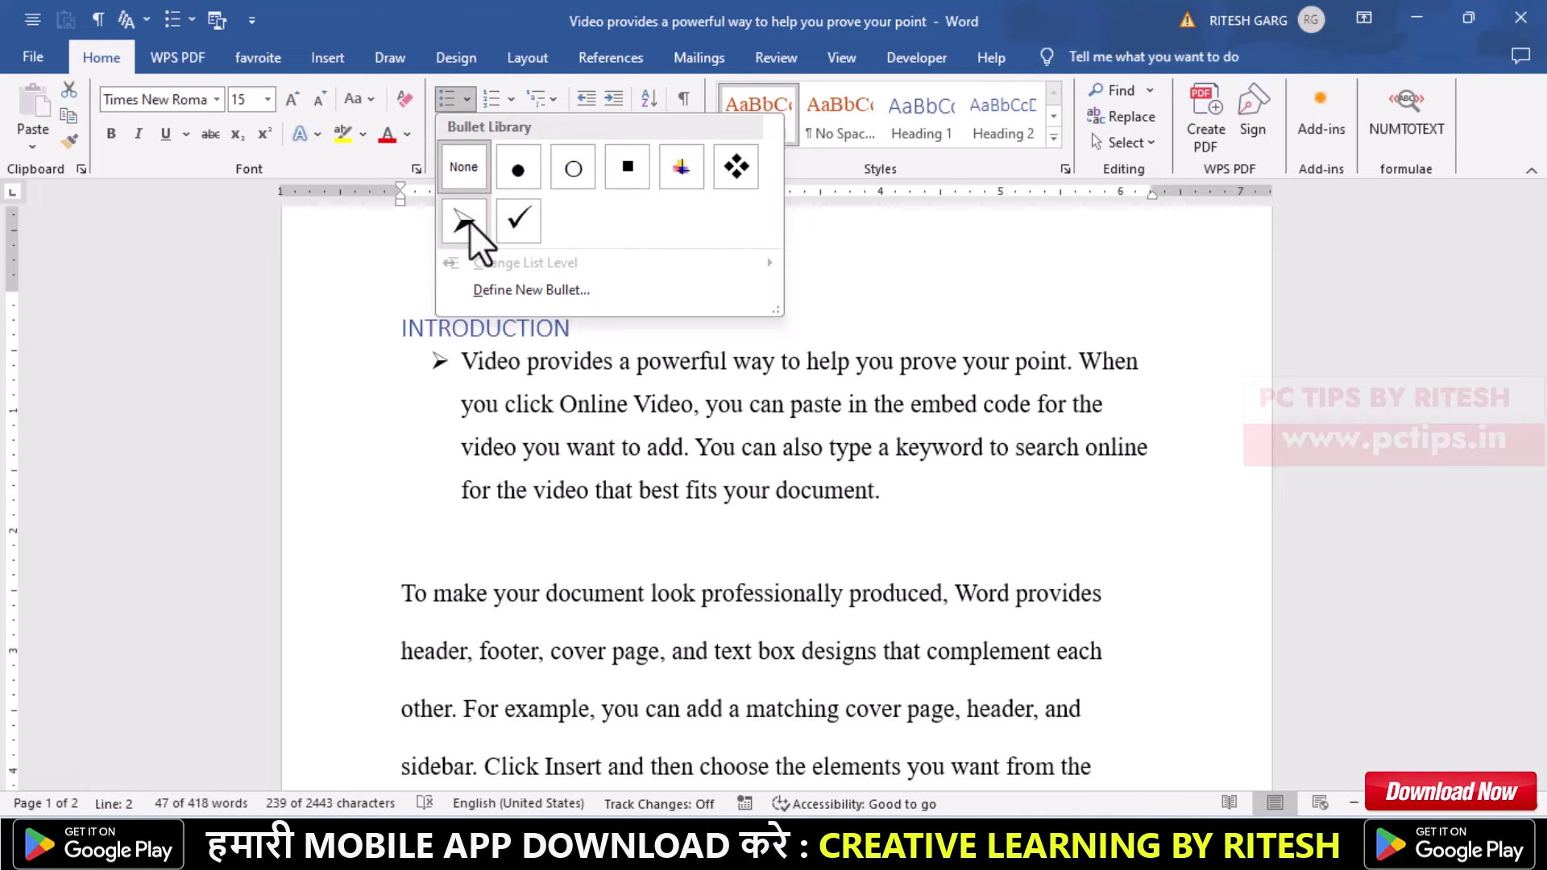
pyautogui.click(485, 290)
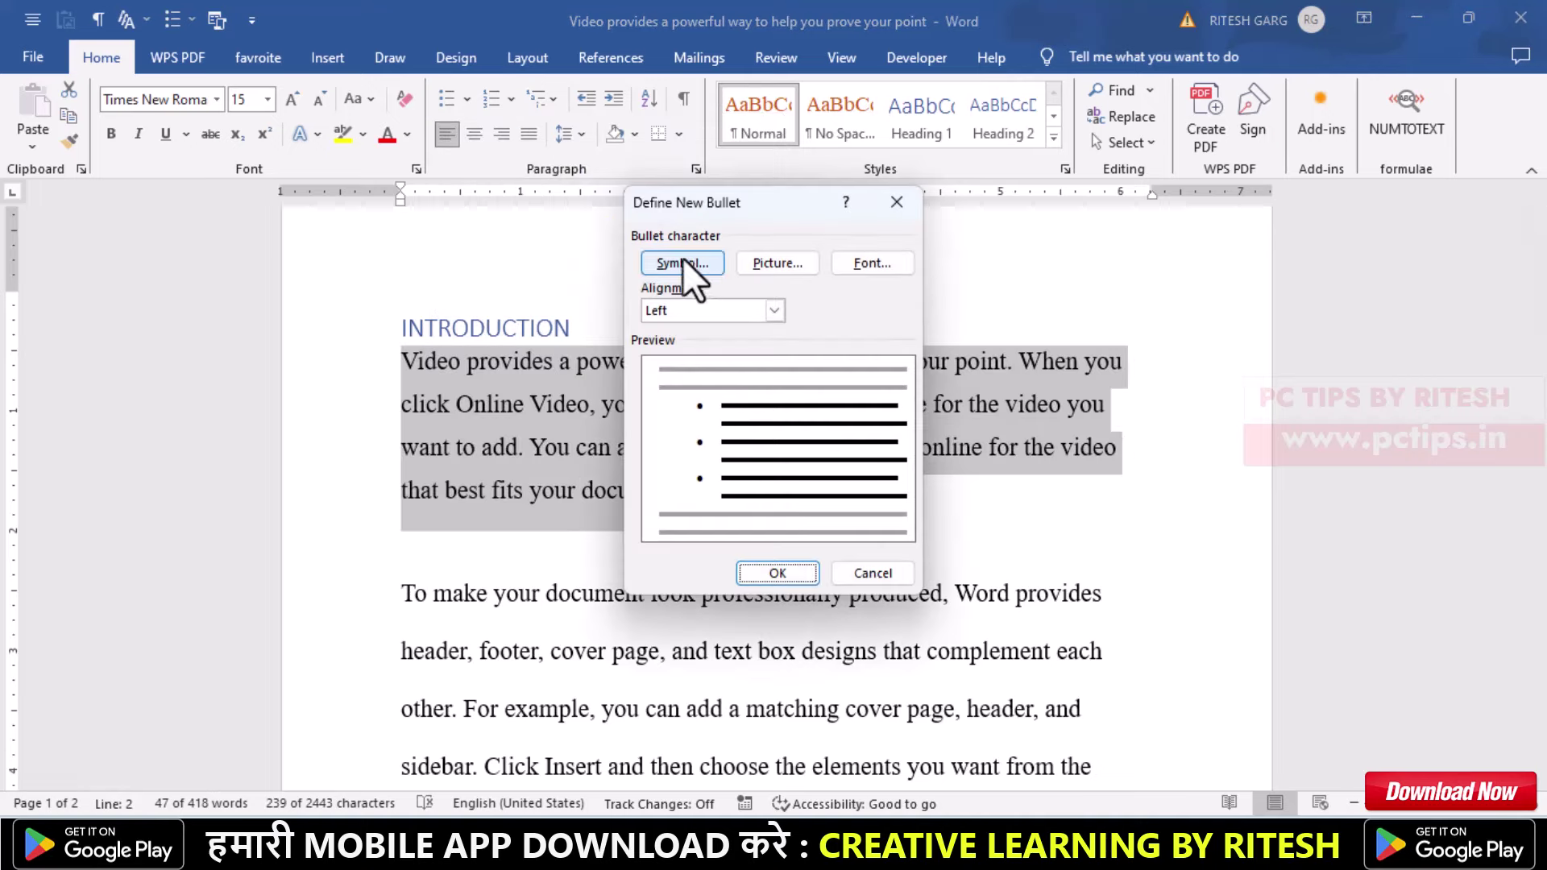
pyautogui.click(682, 264)
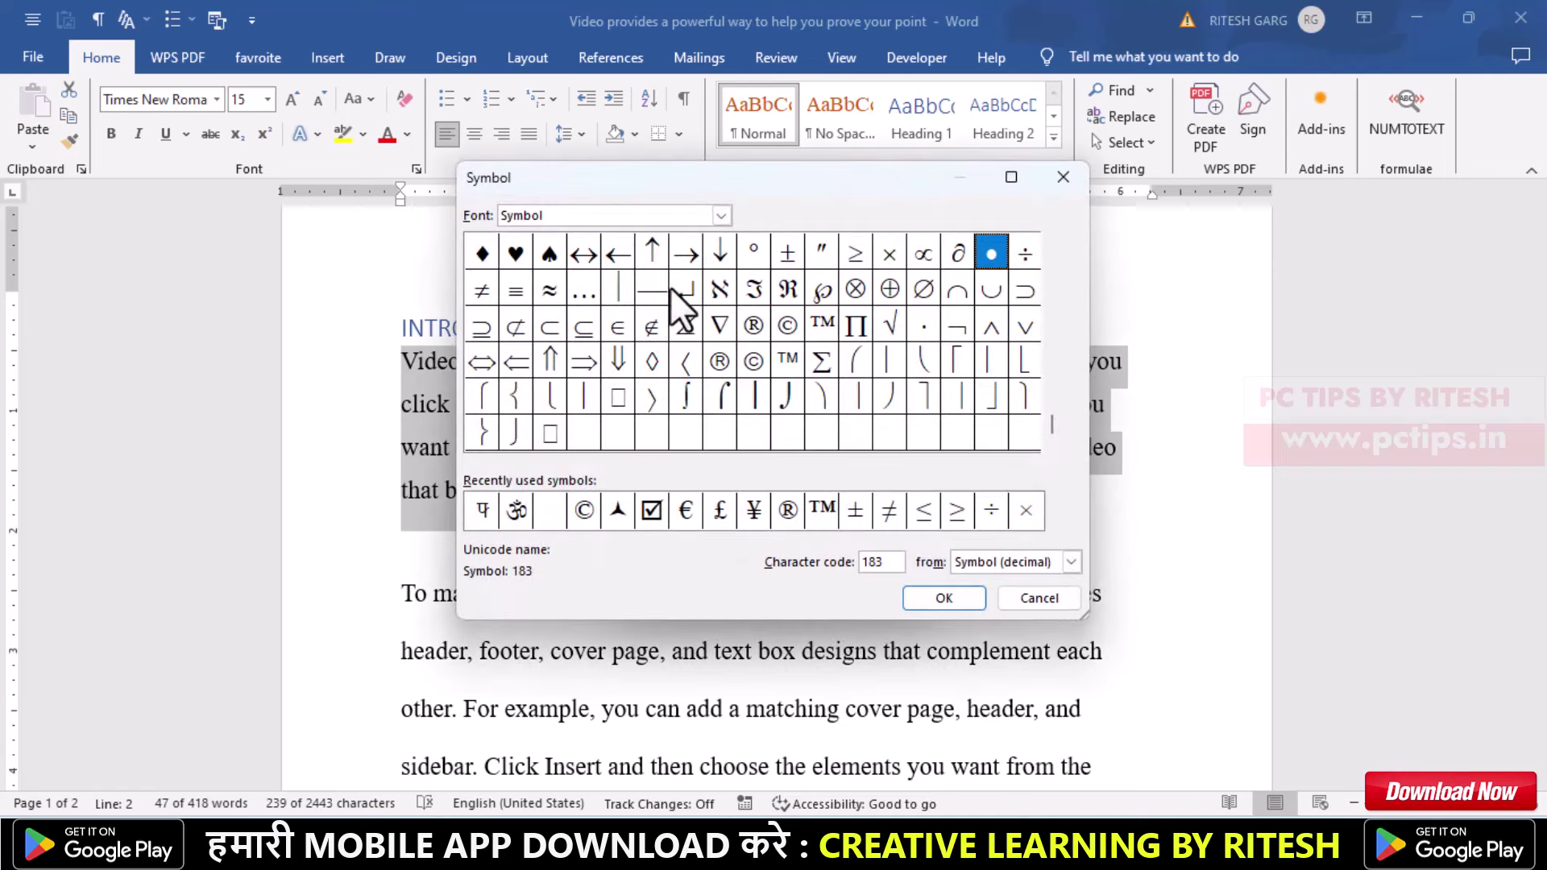
pyautogui.click(516, 253)
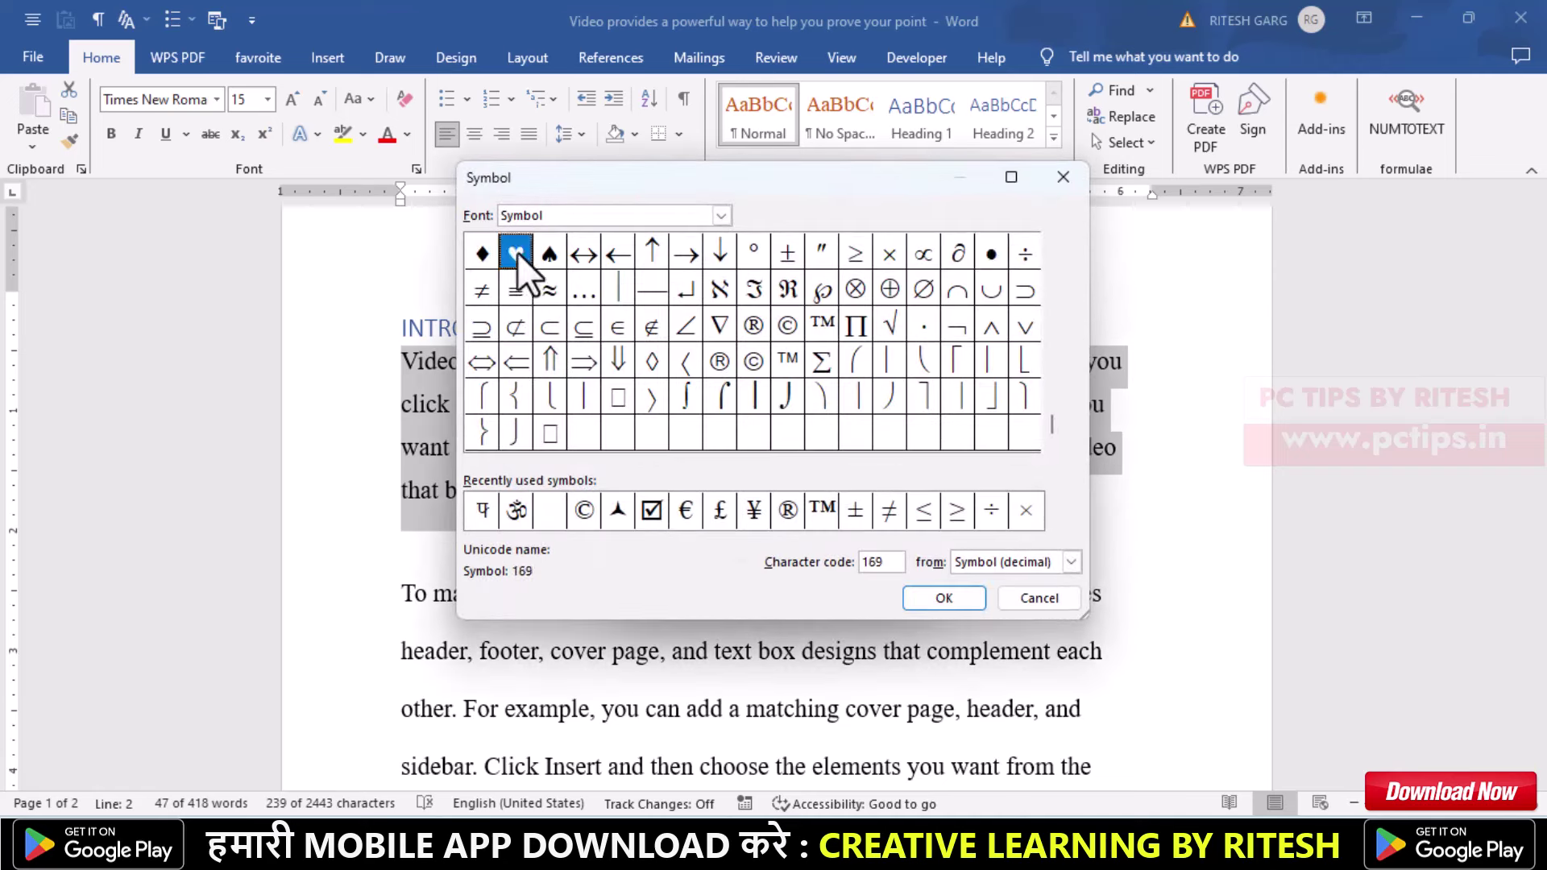
pyautogui.click(928, 595)
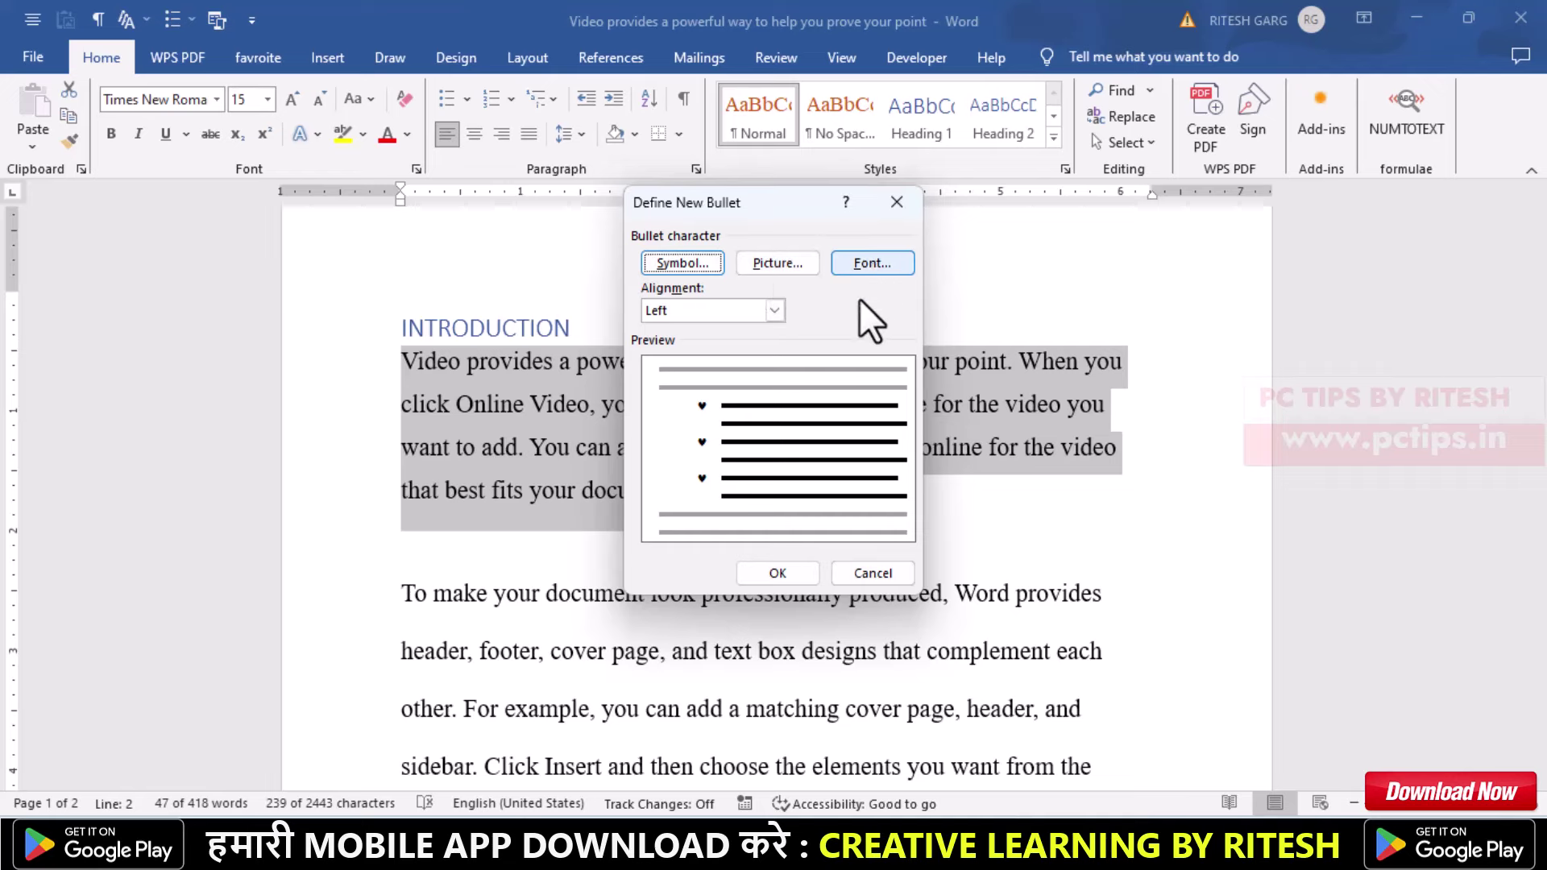
pyautogui.click(783, 572)
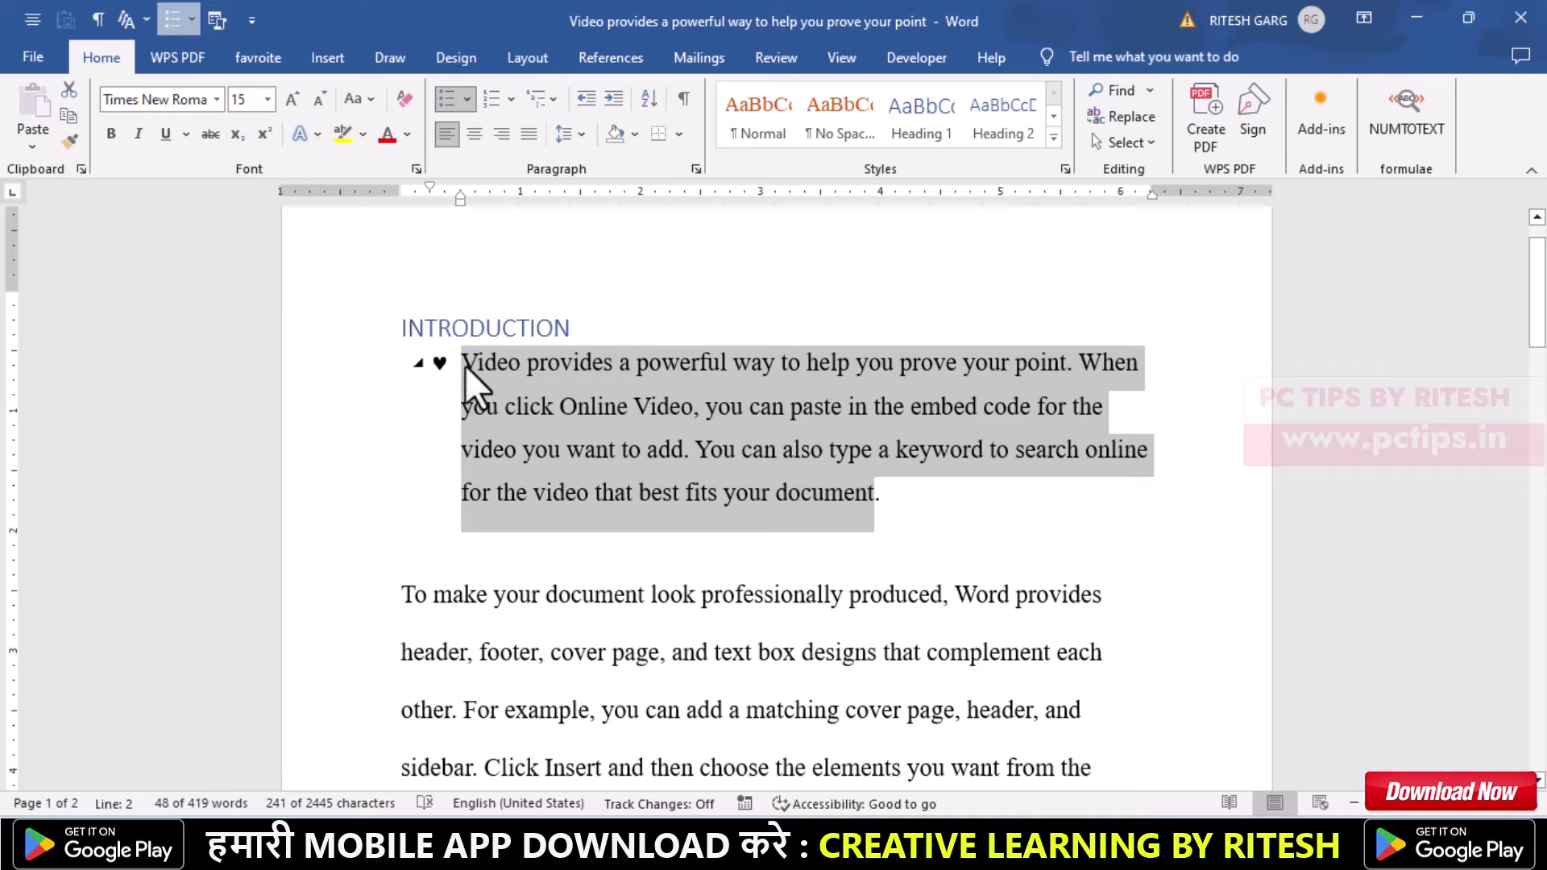
pyautogui.hotkey('ctrl', 'z')
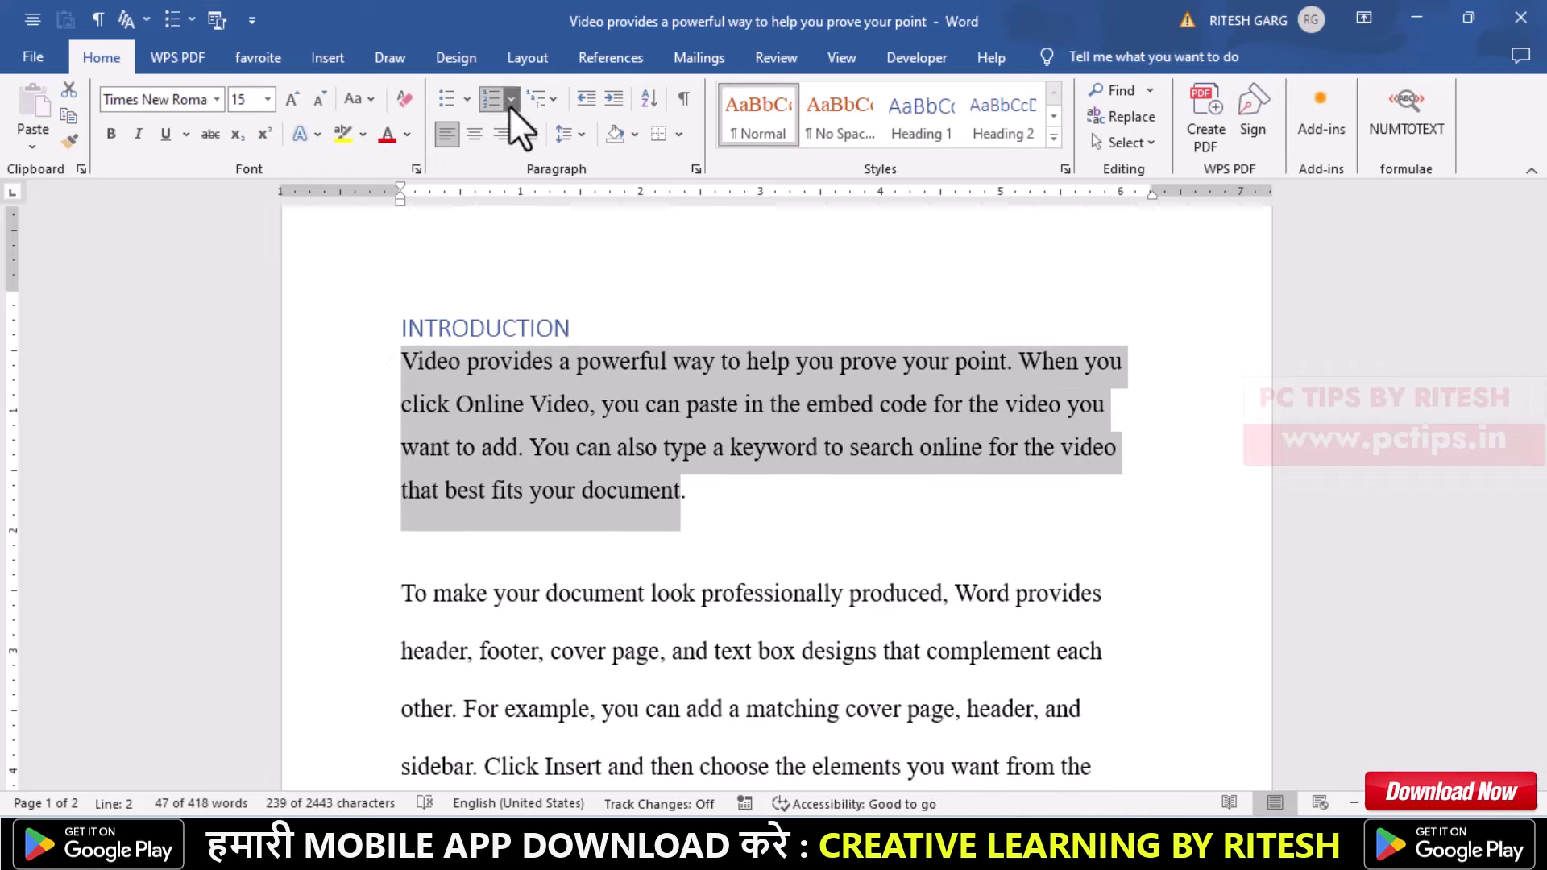
pyautogui.click(511, 99)
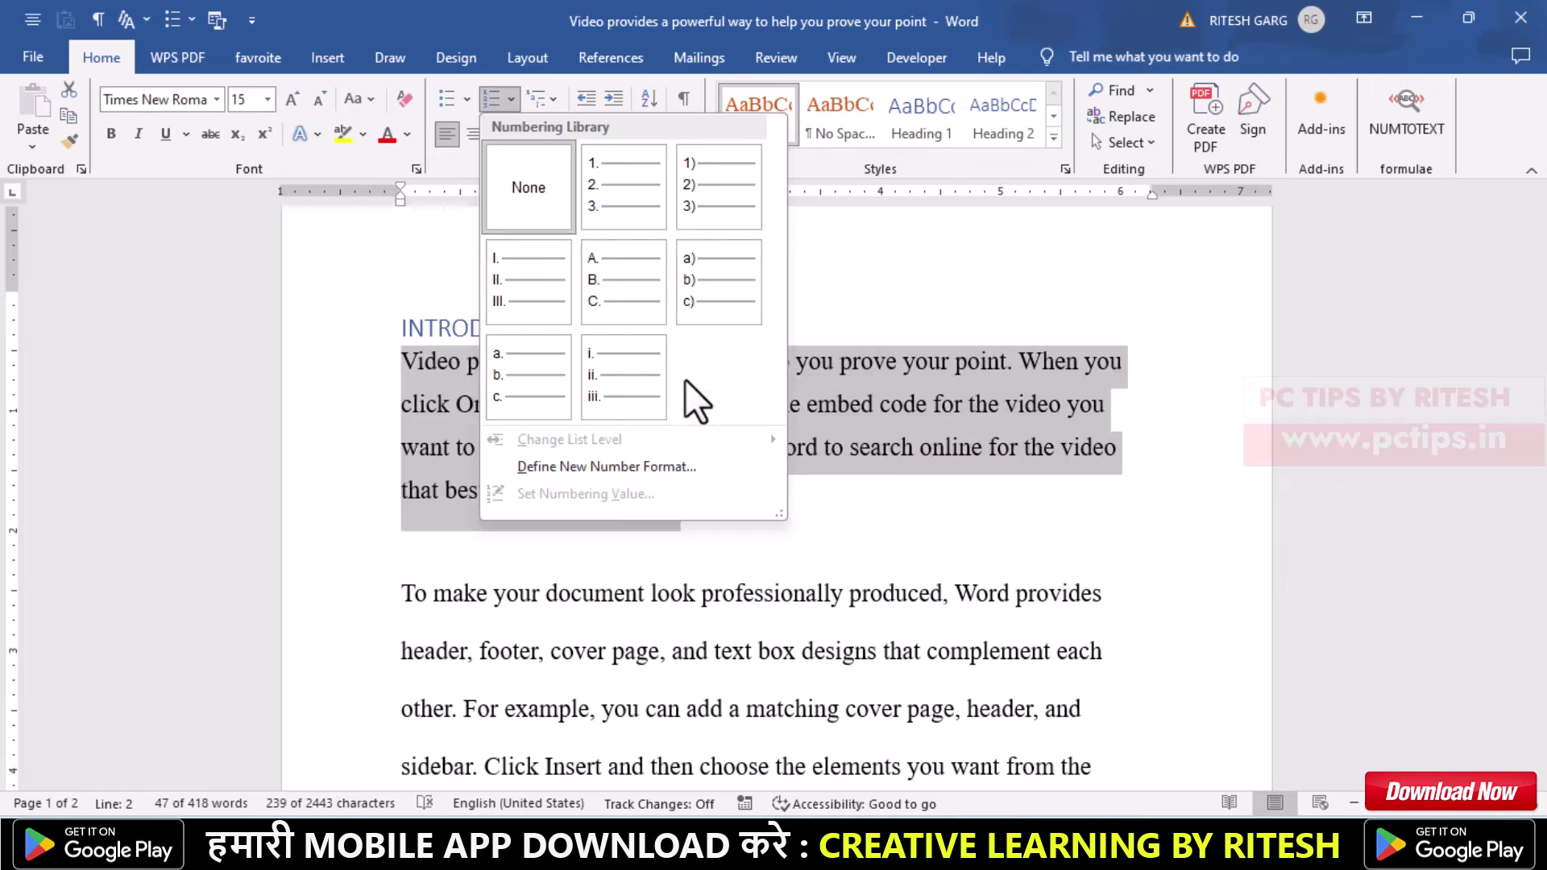
pyautogui.click(593, 468)
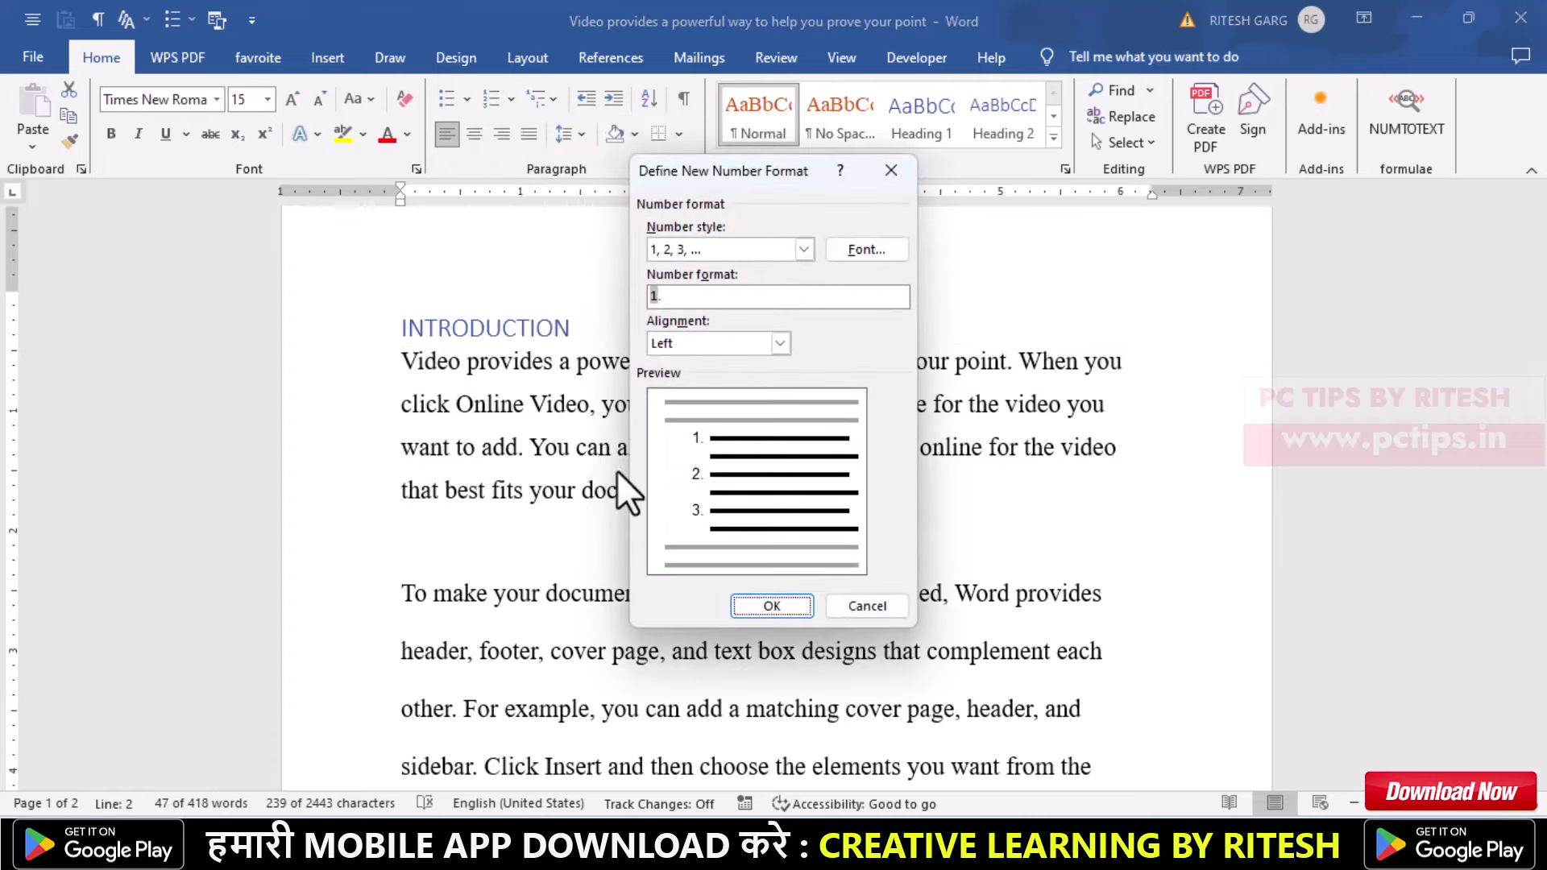
pyautogui.click(737, 256)
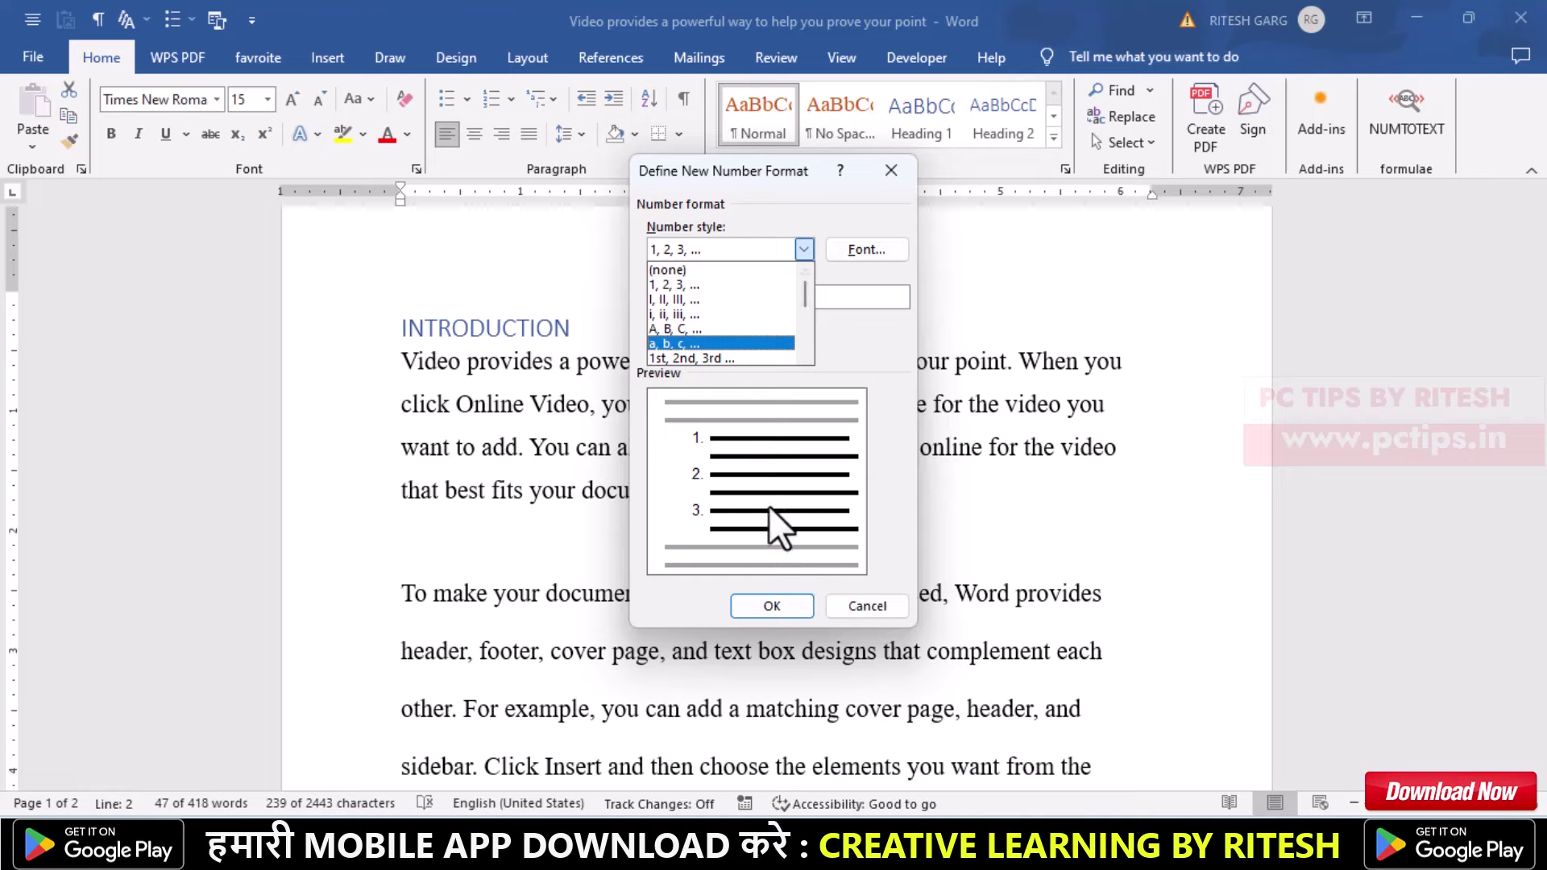
pyautogui.click(856, 612)
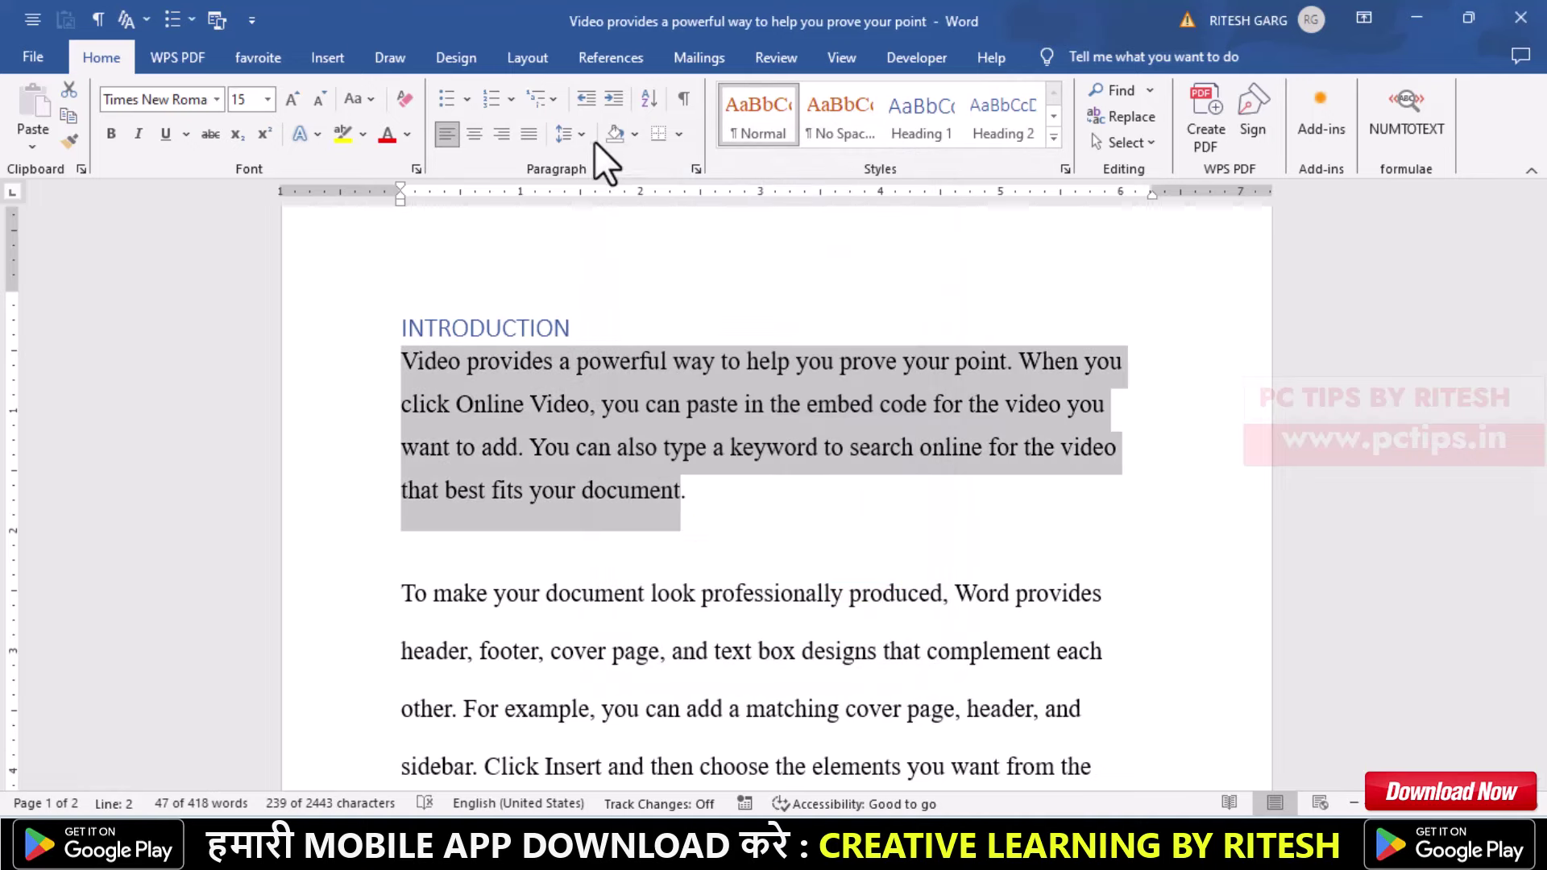
# - Apply the 1) a) i) multilevel list and demote 'Video, you can paste…' to sub-item a)
pyautogui.click(553, 102)
pyautogui.moveTo(669, 336)
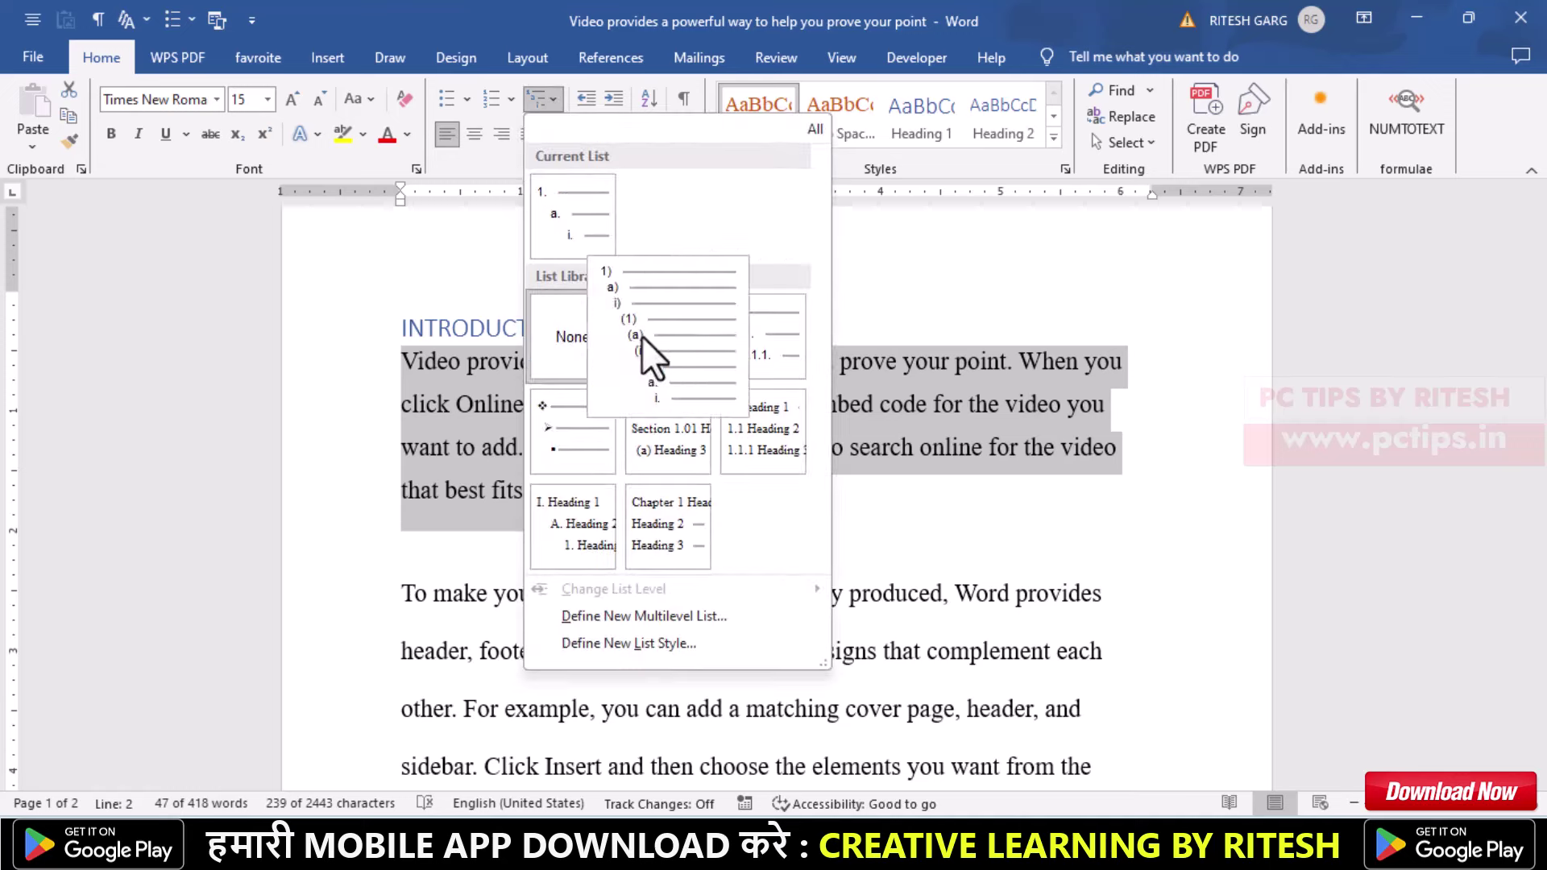
pyautogui.click(671, 340)
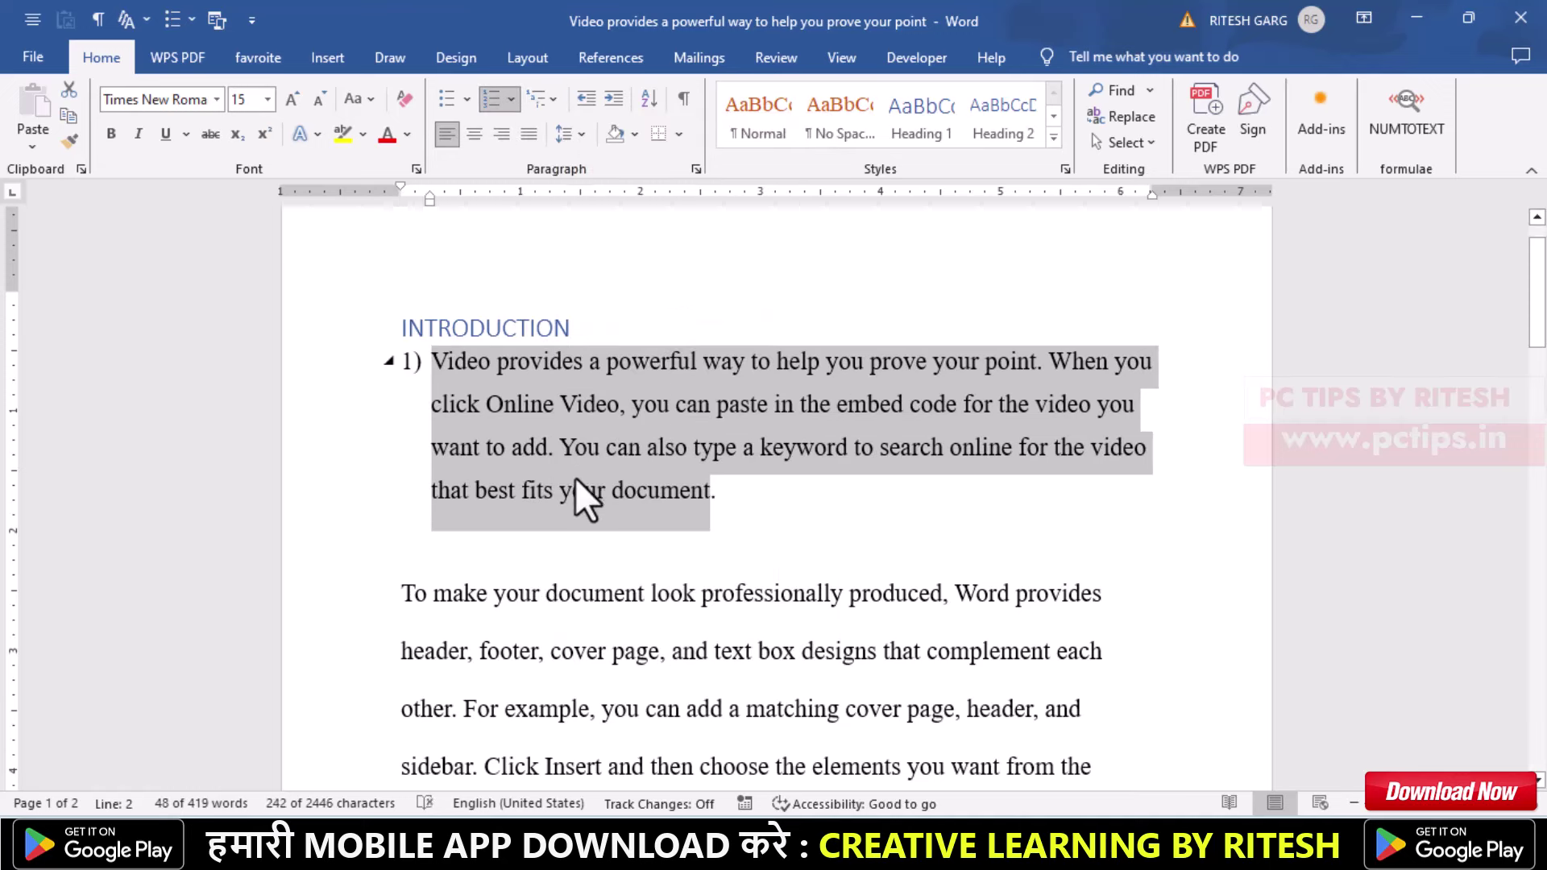
pyautogui.click(640, 445)
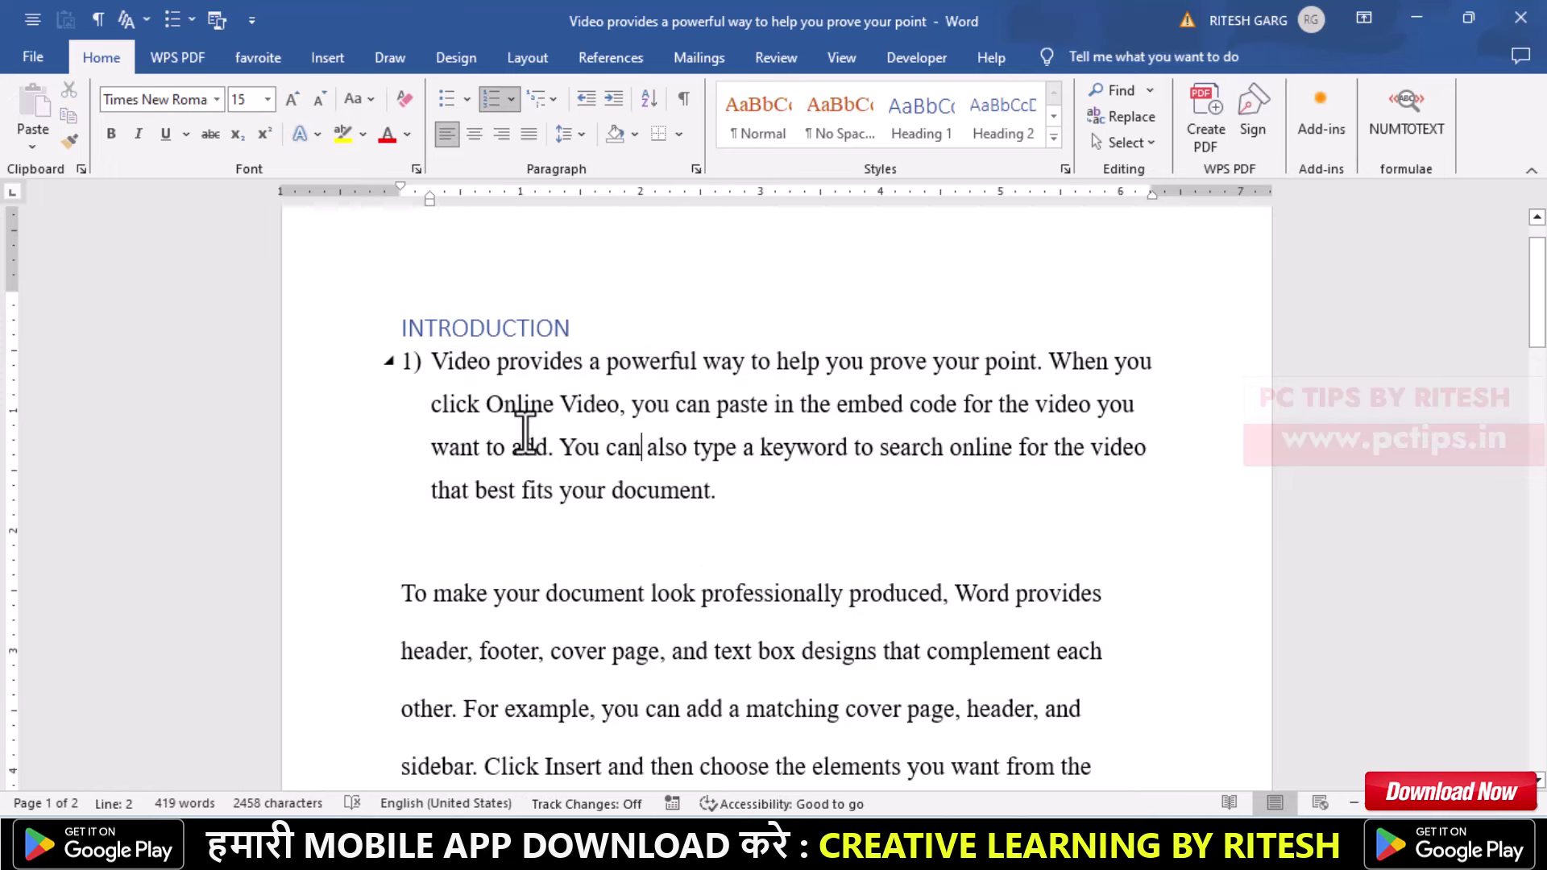
pyautogui.click(563, 407)
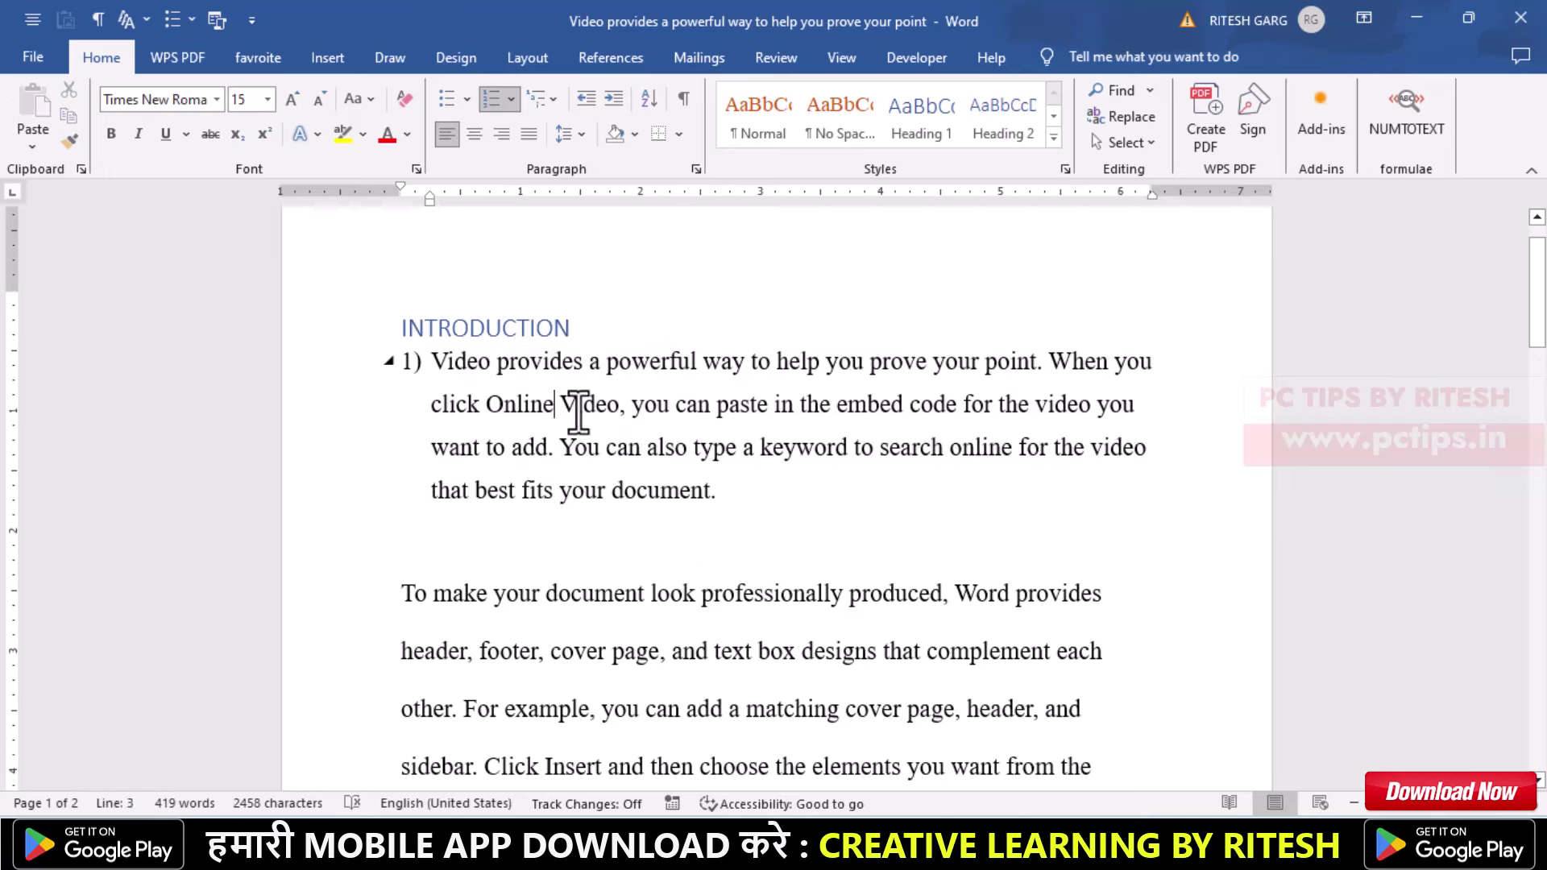
pyautogui.press('Return')
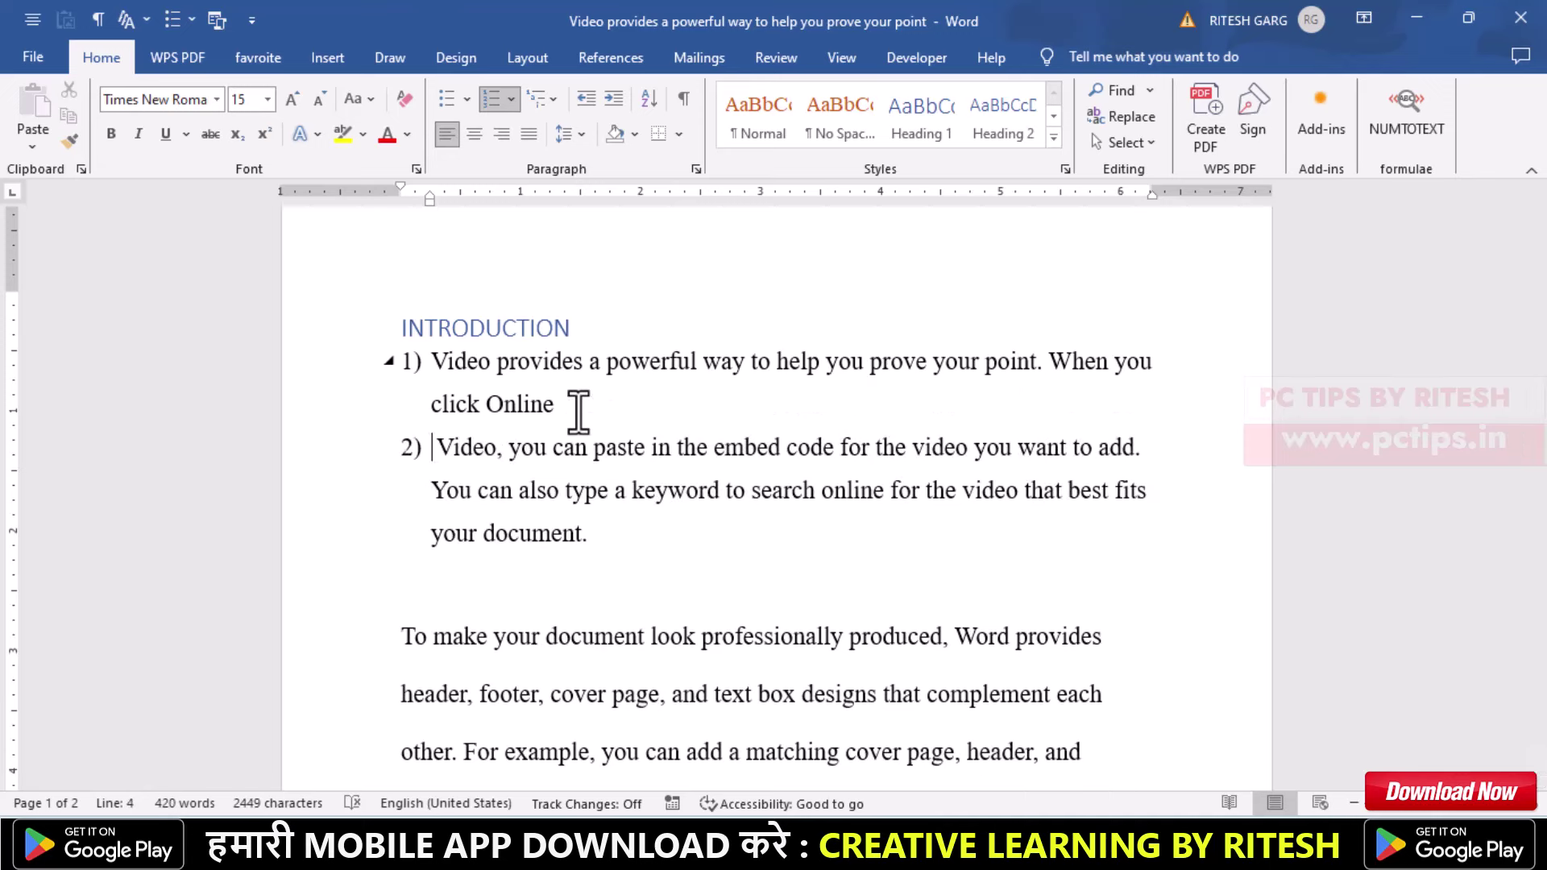
pyautogui.press('Tab')
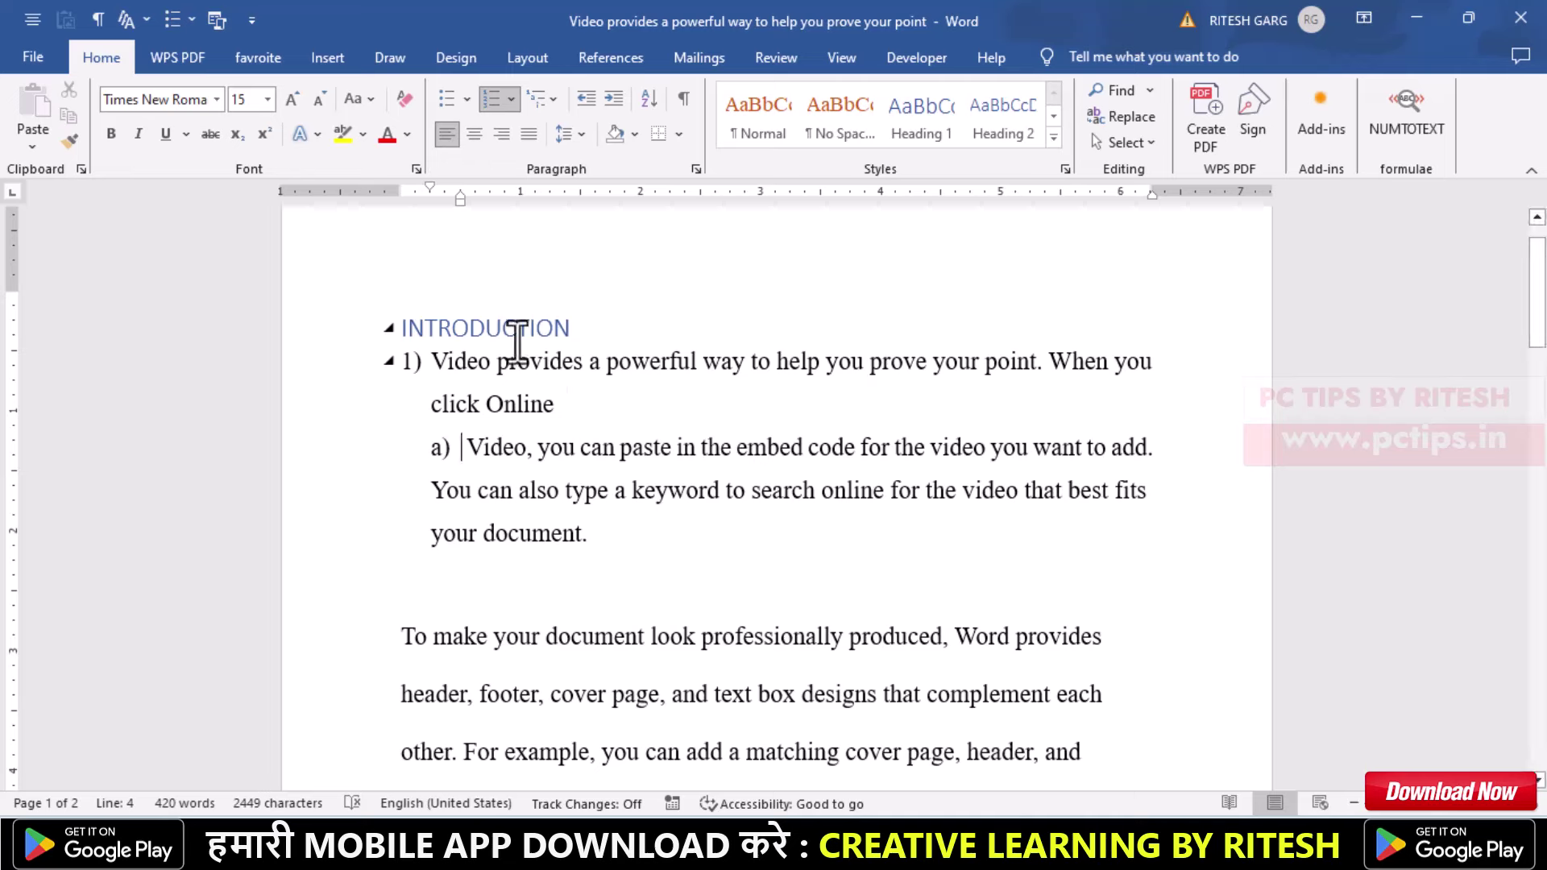
pyautogui.click(554, 97)
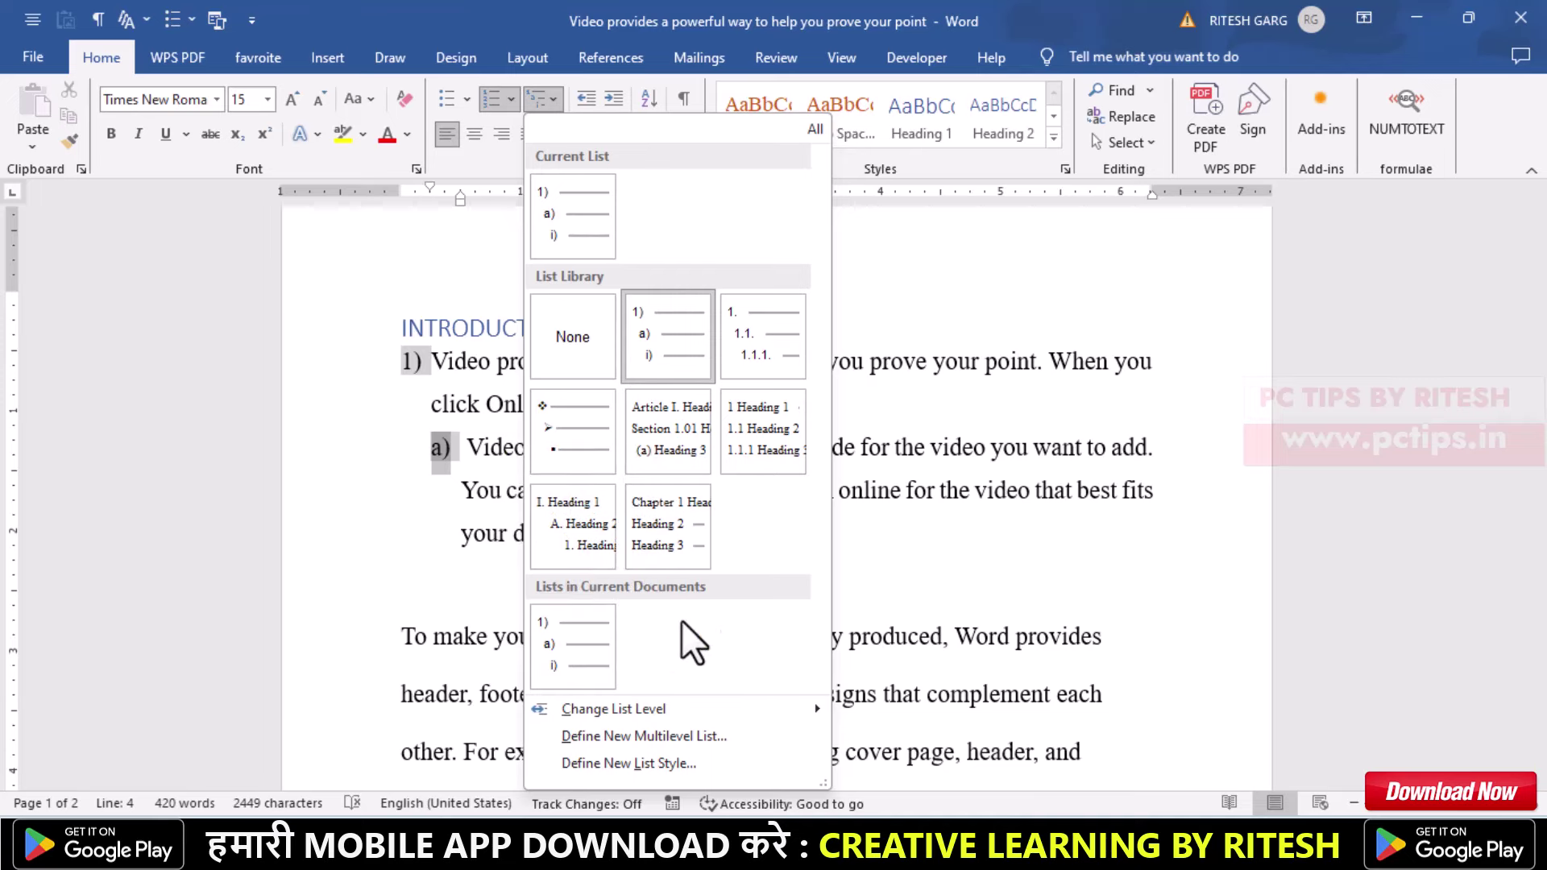
pyautogui.press('Escape')
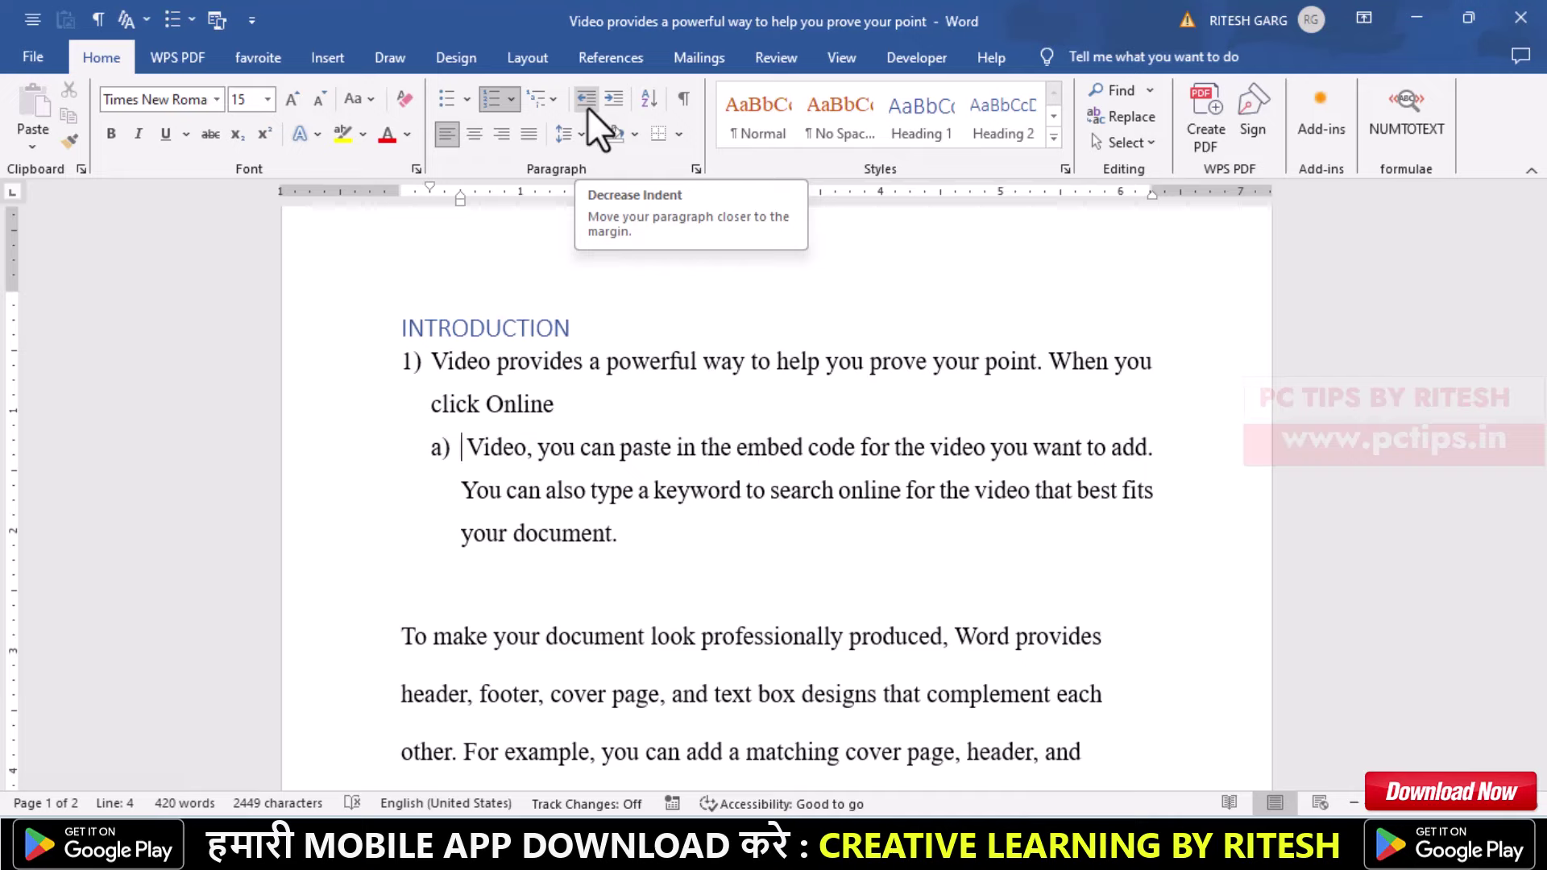
# - Indent the 'To make your document' paragraph twice, then bring it back flush left
pyautogui.scroll(-3, 508, 419)
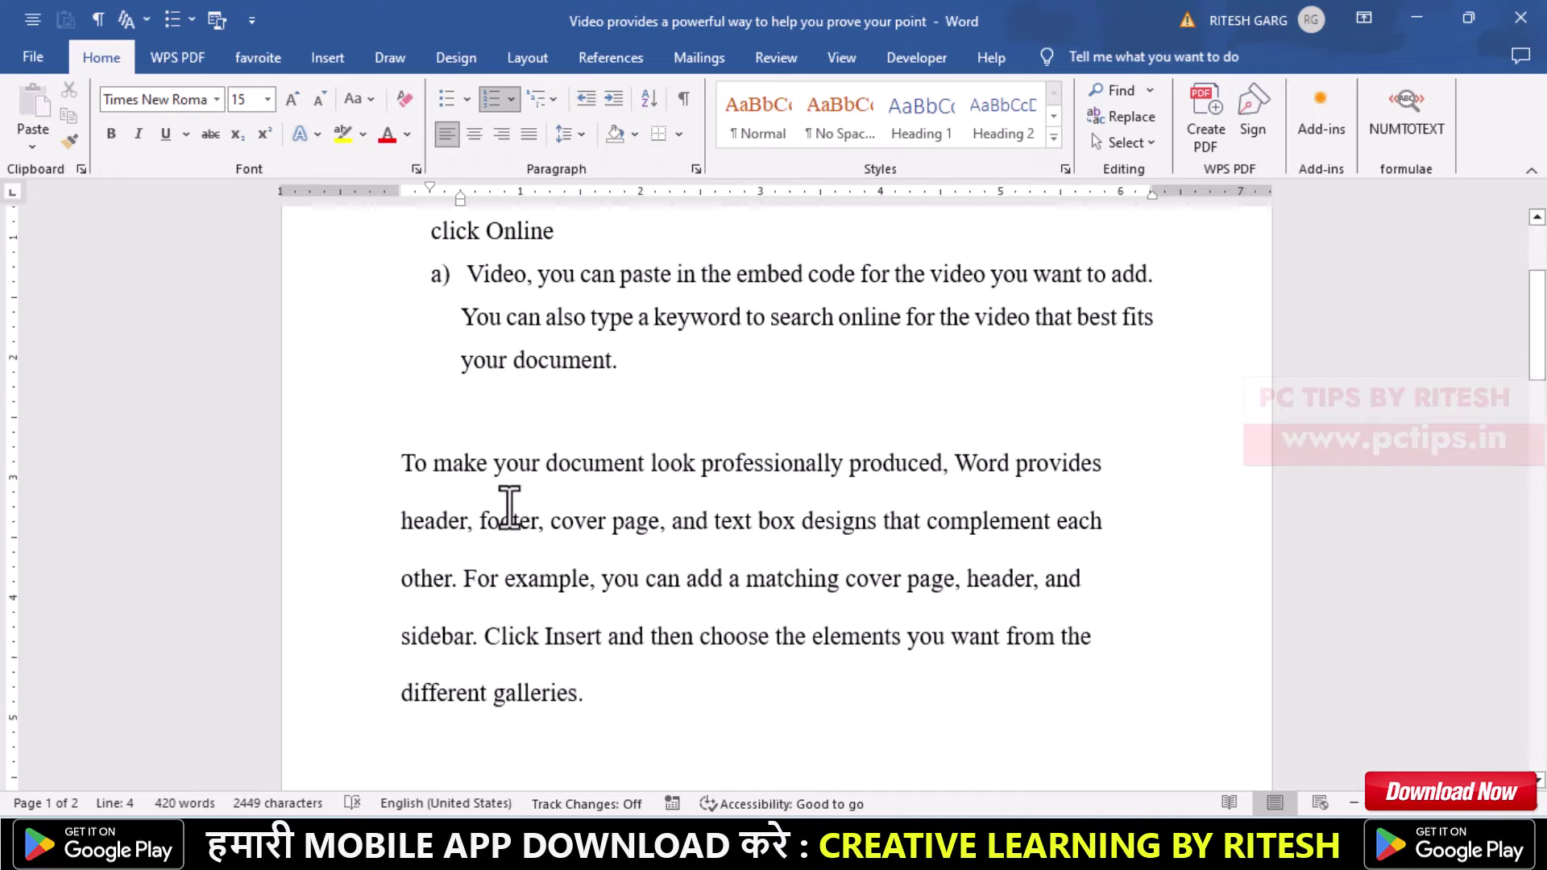
pyautogui.click(403, 522)
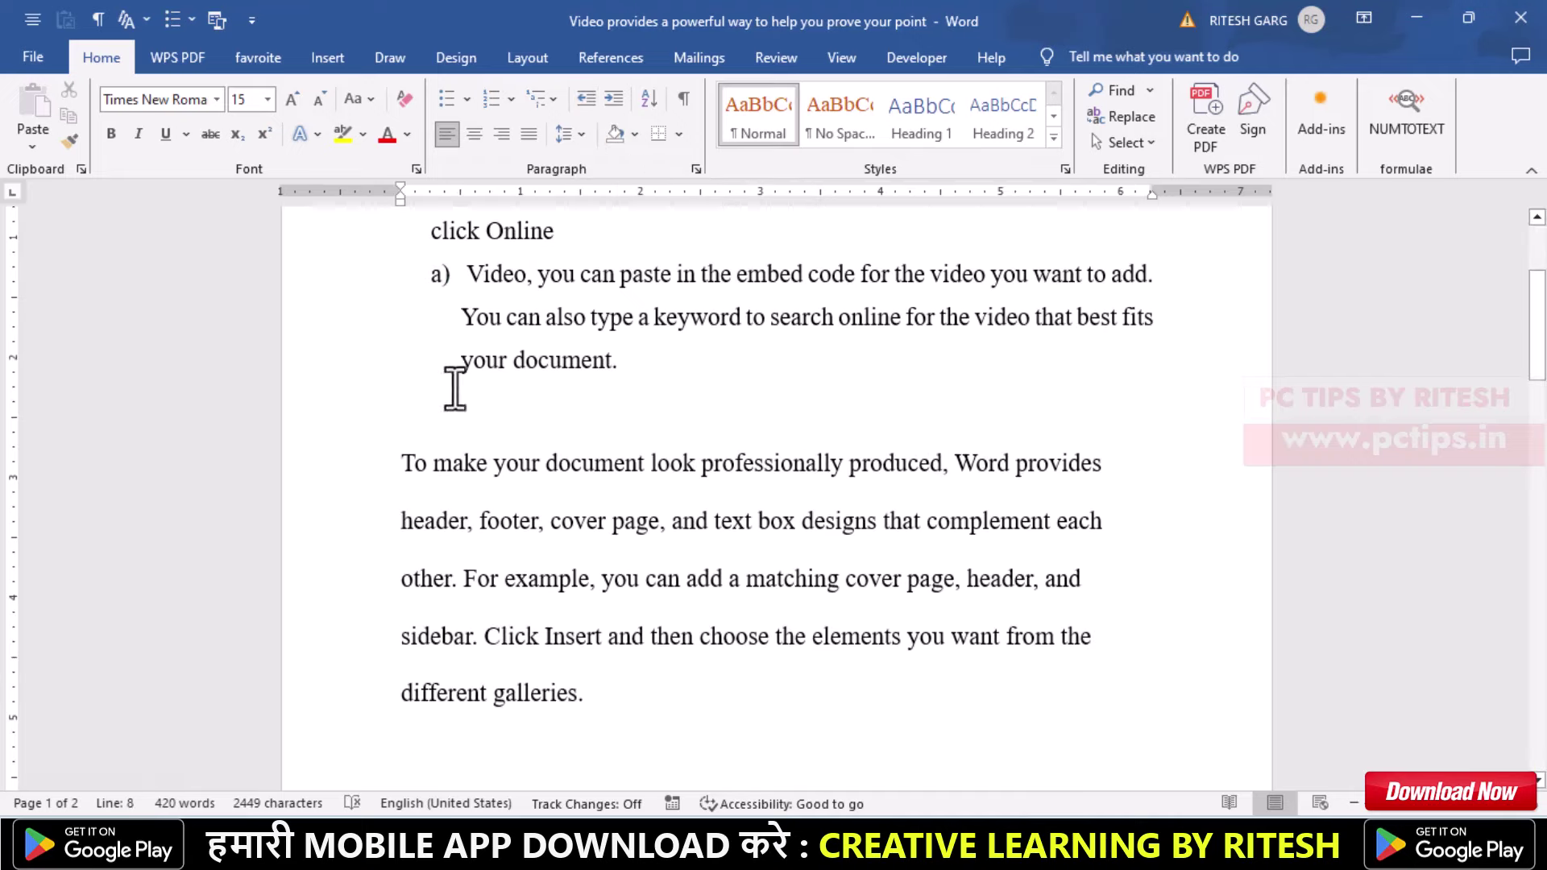
pyautogui.click(616, 100)
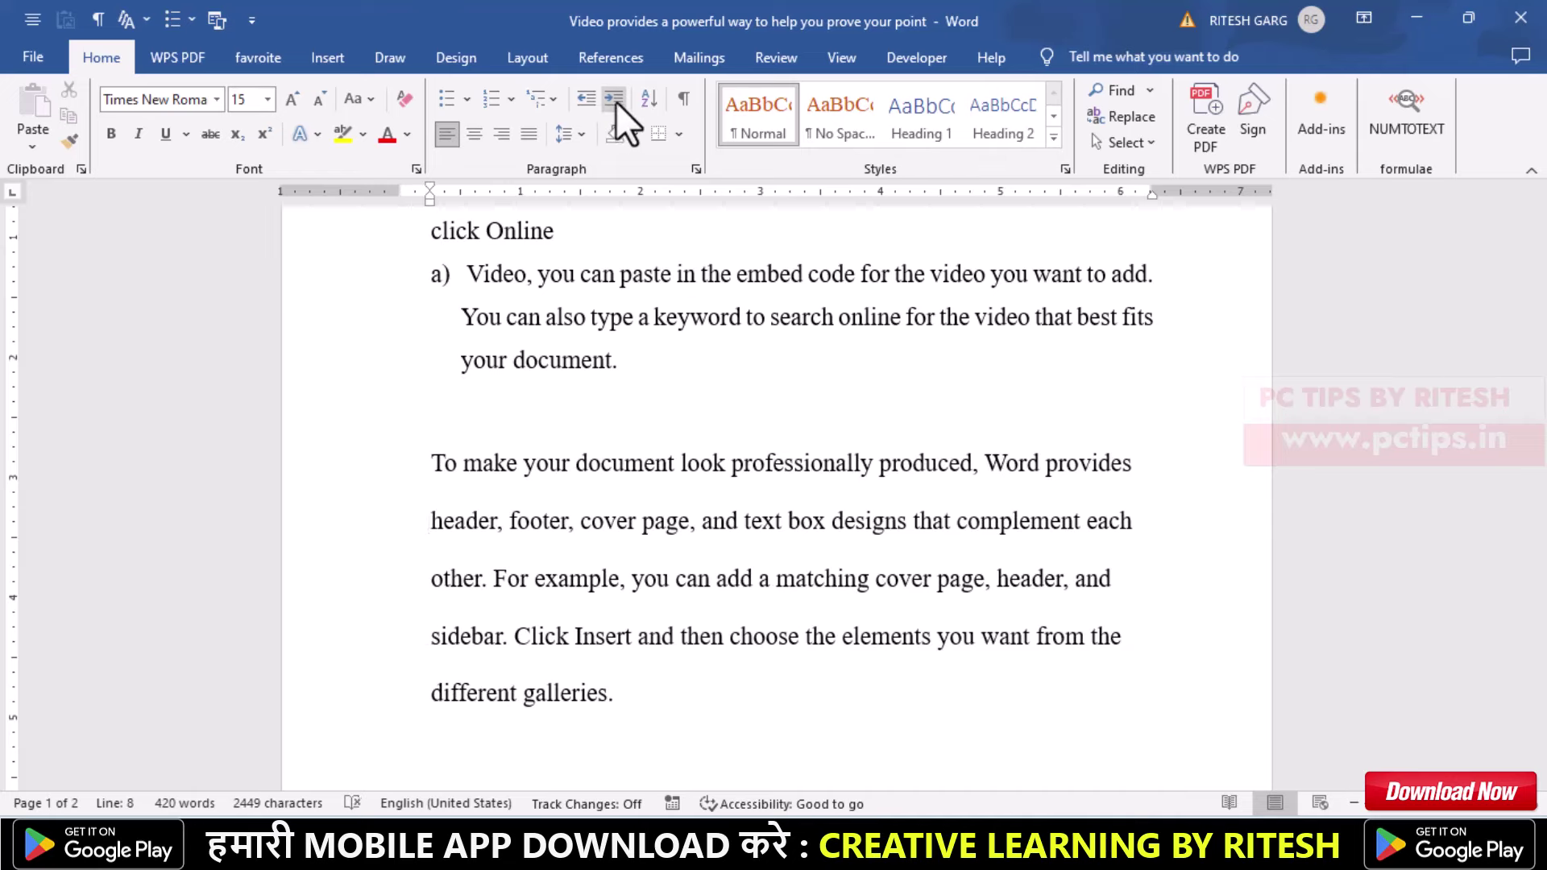
pyautogui.click(616, 102)
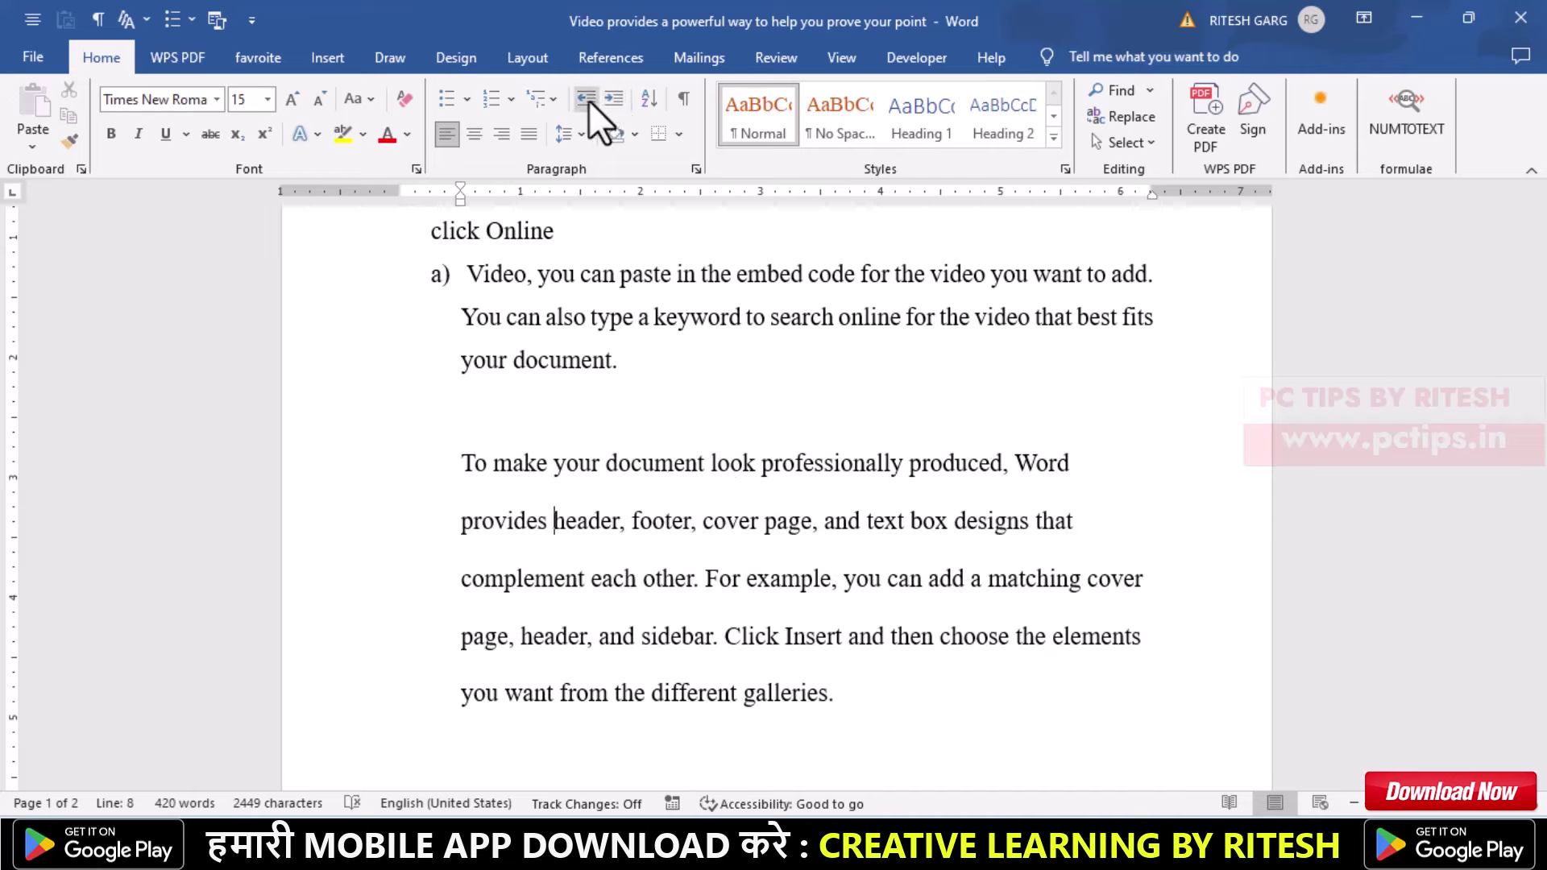
pyautogui.click(588, 100)
pyautogui.click(588, 100)
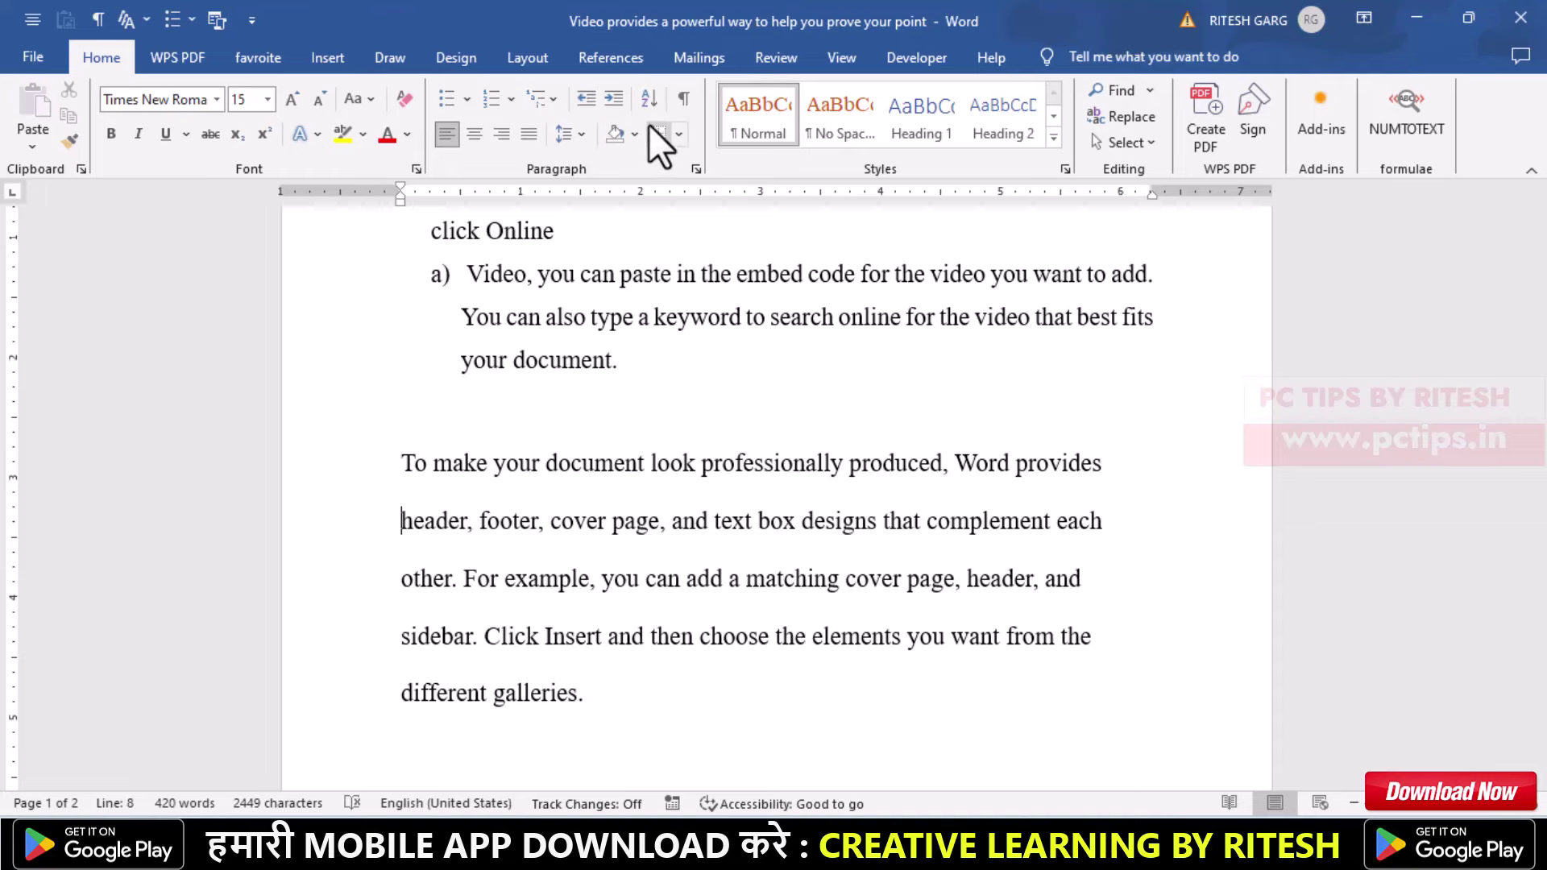
# - Type India, Bangladesh and Pakistan on separate lines at the end of the document
pyautogui.scroll(-3, 636, 442)
pyautogui.scroll(-2, 625, 425)
pyautogui.scroll(-3, 609, 461)
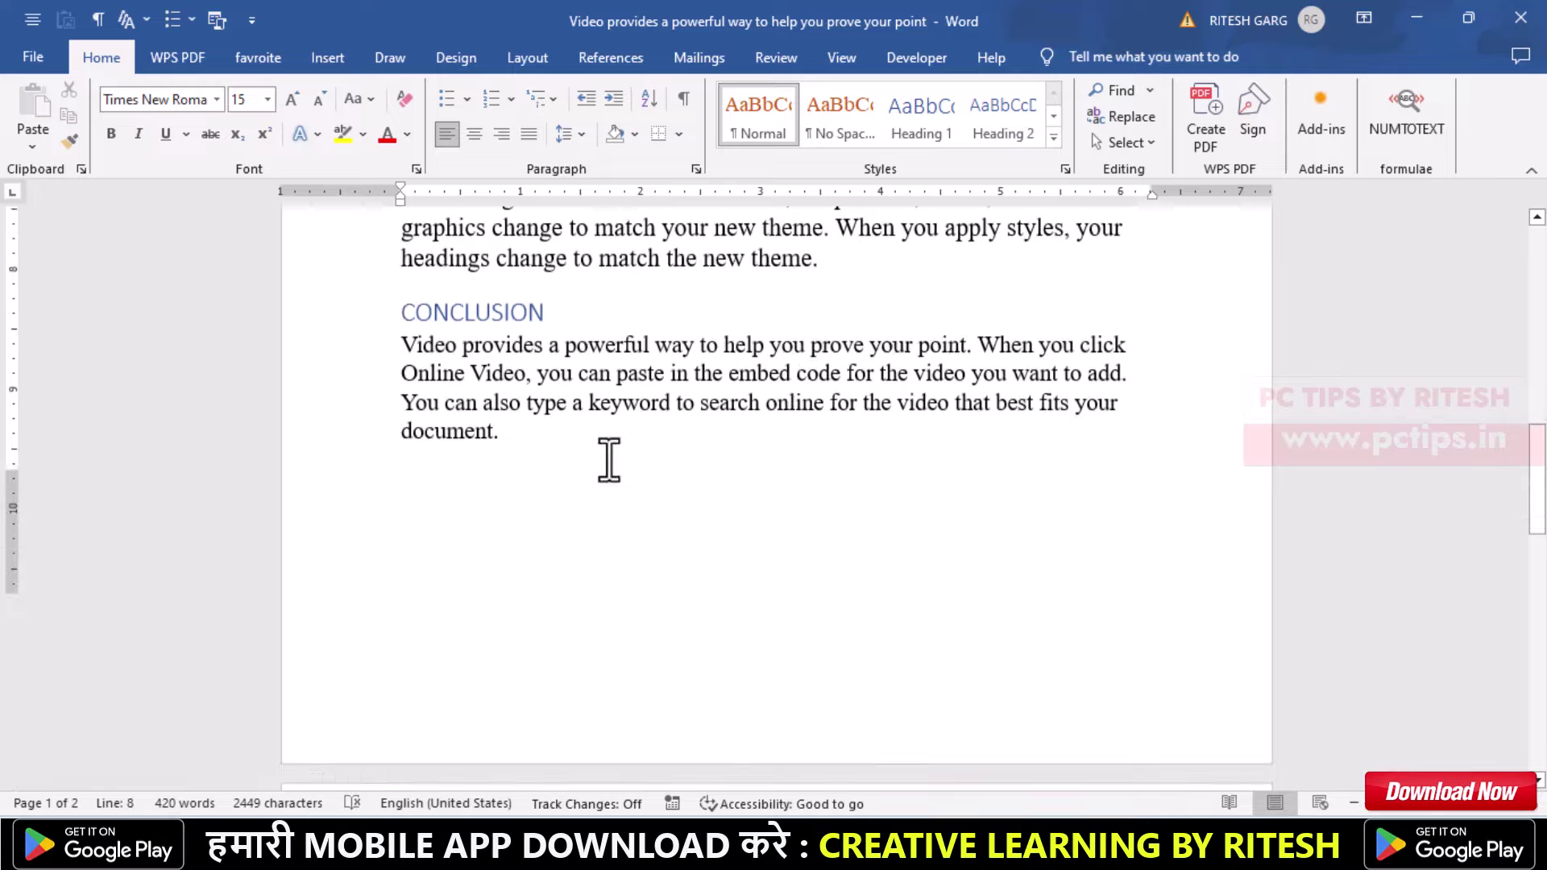
pyautogui.scroll(-5, 587, 467)
pyautogui.scroll(-5, 587, 460)
pyautogui.scroll(-3, 587, 473)
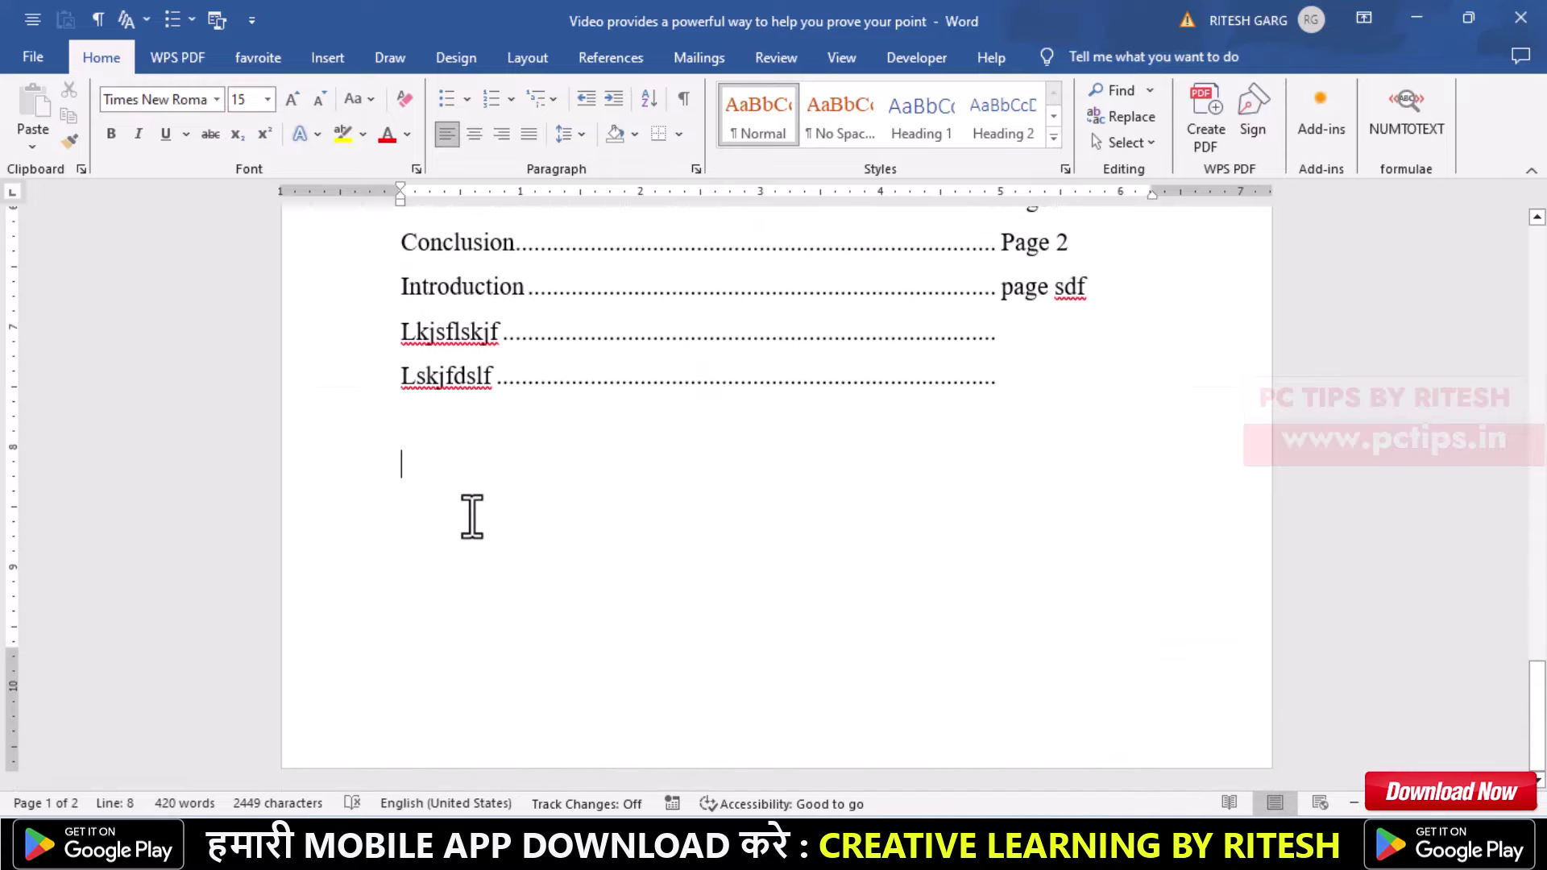
pyautogui.write('i')
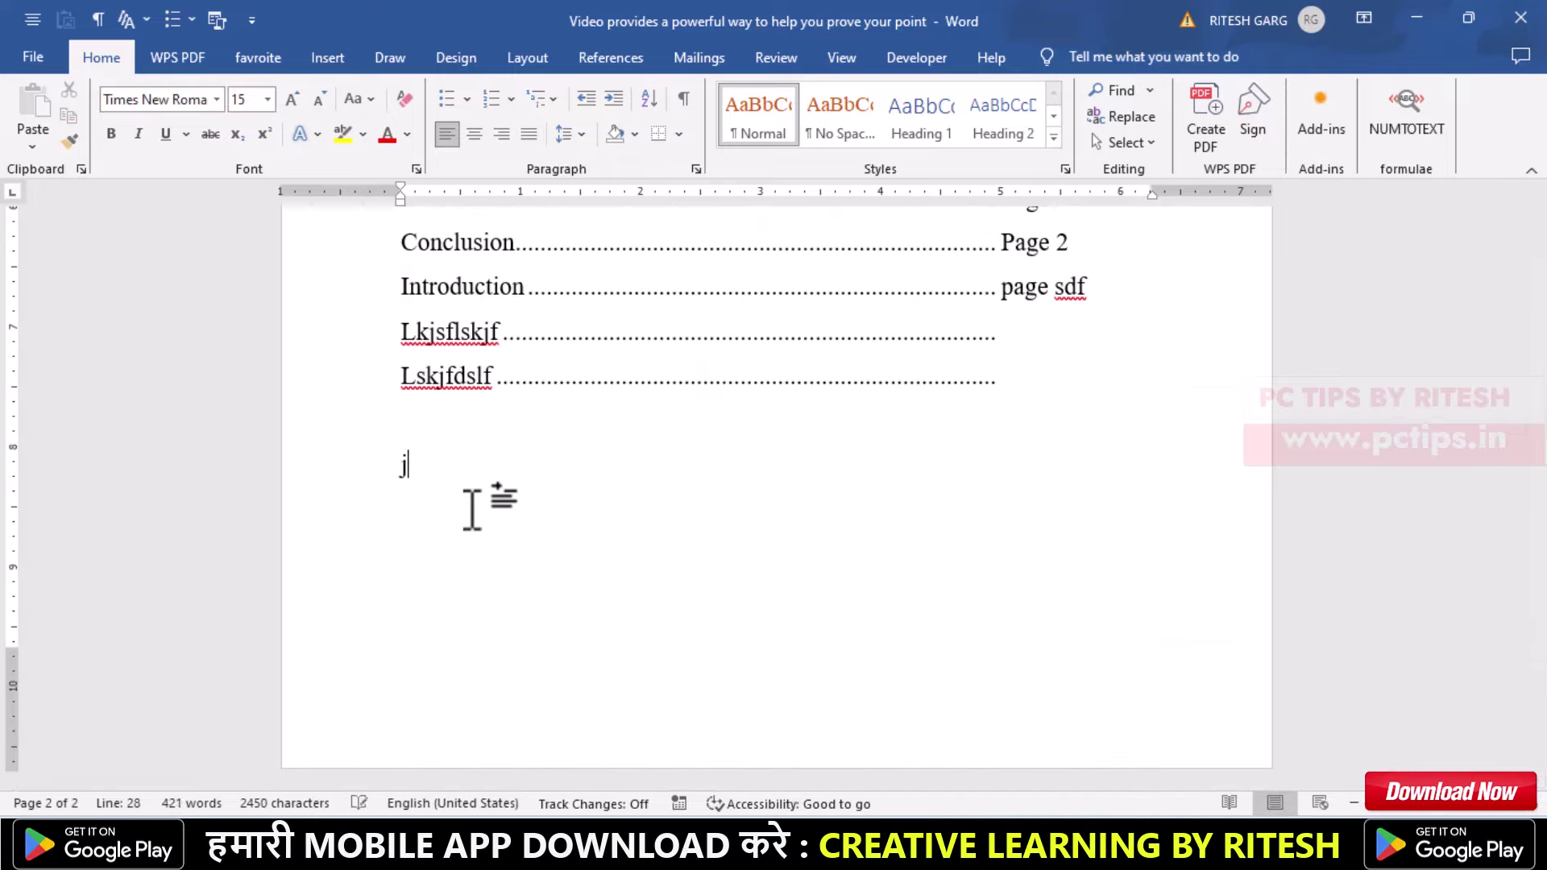
pyautogui.write('ndia')
pyautogui.press('Return')
pyautogui.write('bang')
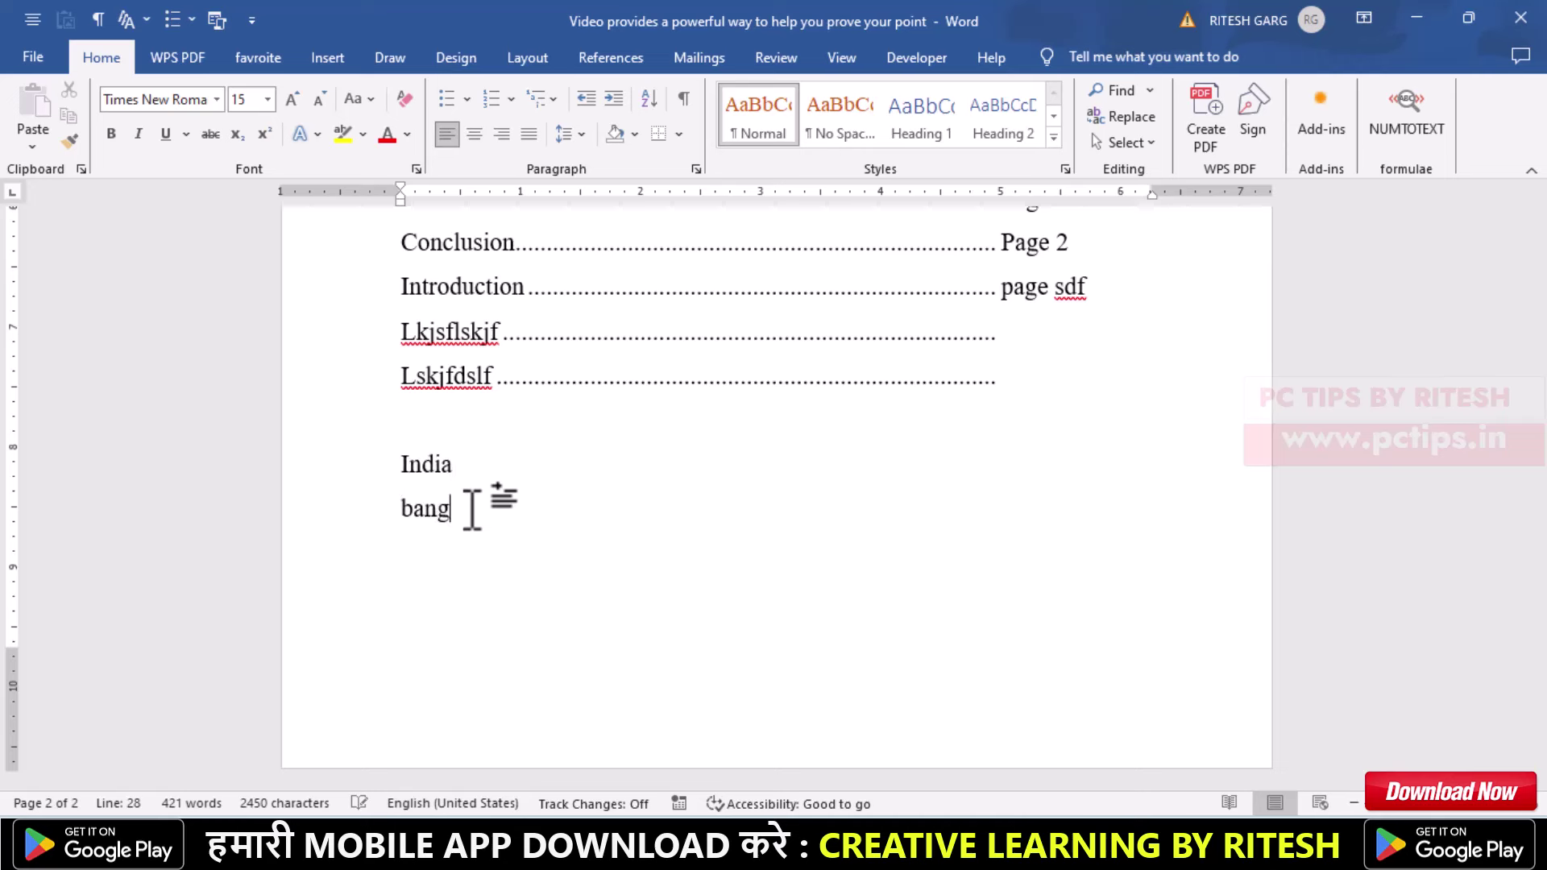
pyautogui.press('BackSpace')
pyautogui.write('gla')
pyautogui.write('desh')
pyautogui.press('Return')
pyautogui.write('Paki')
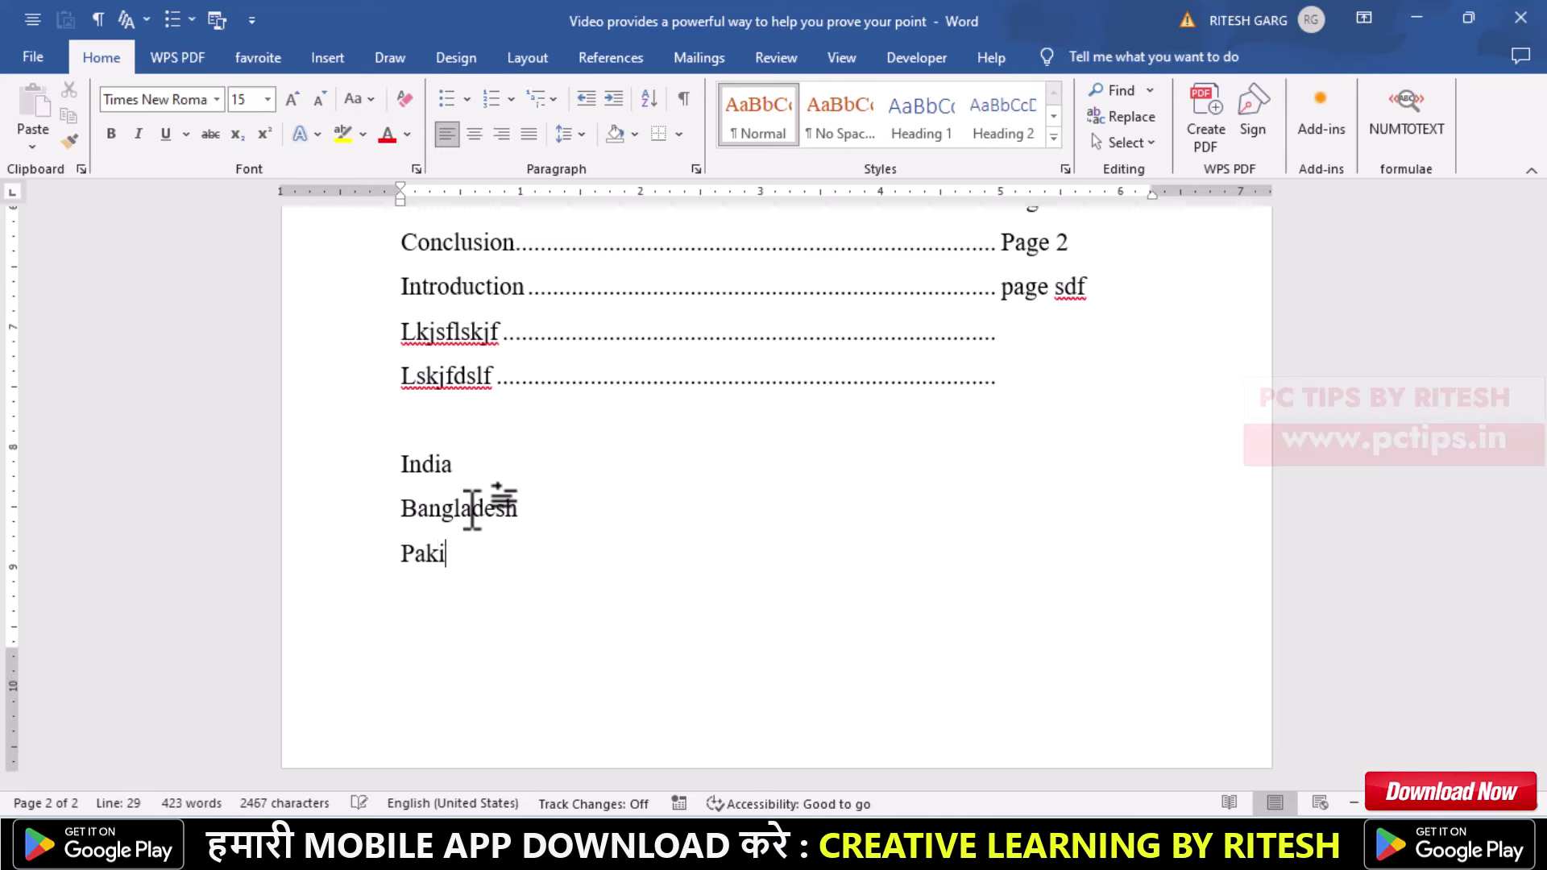
pyautogui.write('stan')
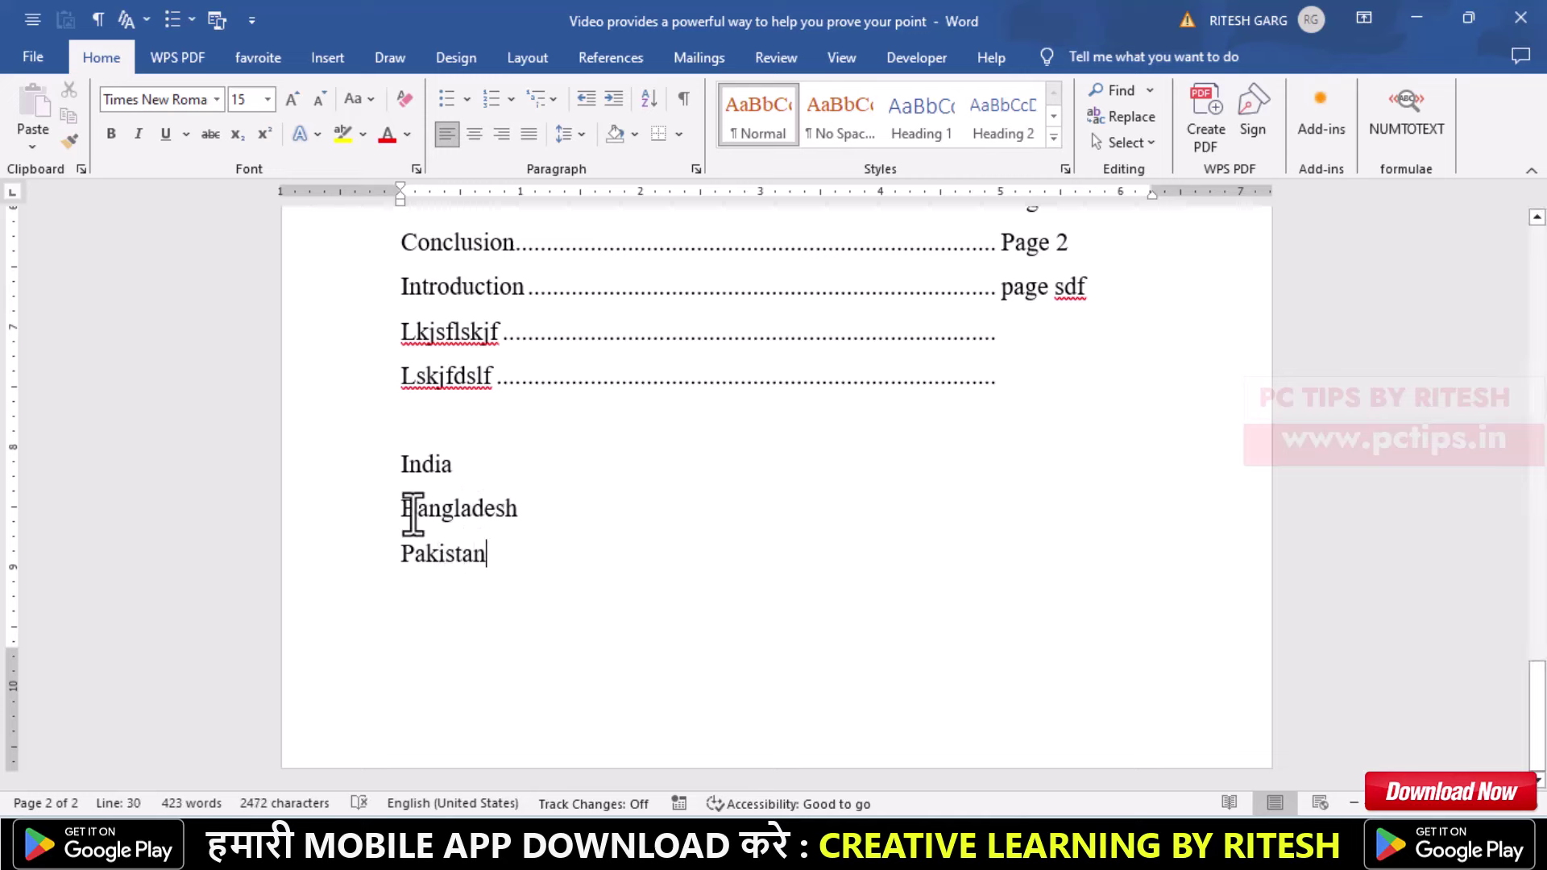
# - Sort the three country lines ascending as text to read Bangladesh, India, Pakistan
pyautogui.moveTo(402, 466); pyautogui.dragTo(509, 554)
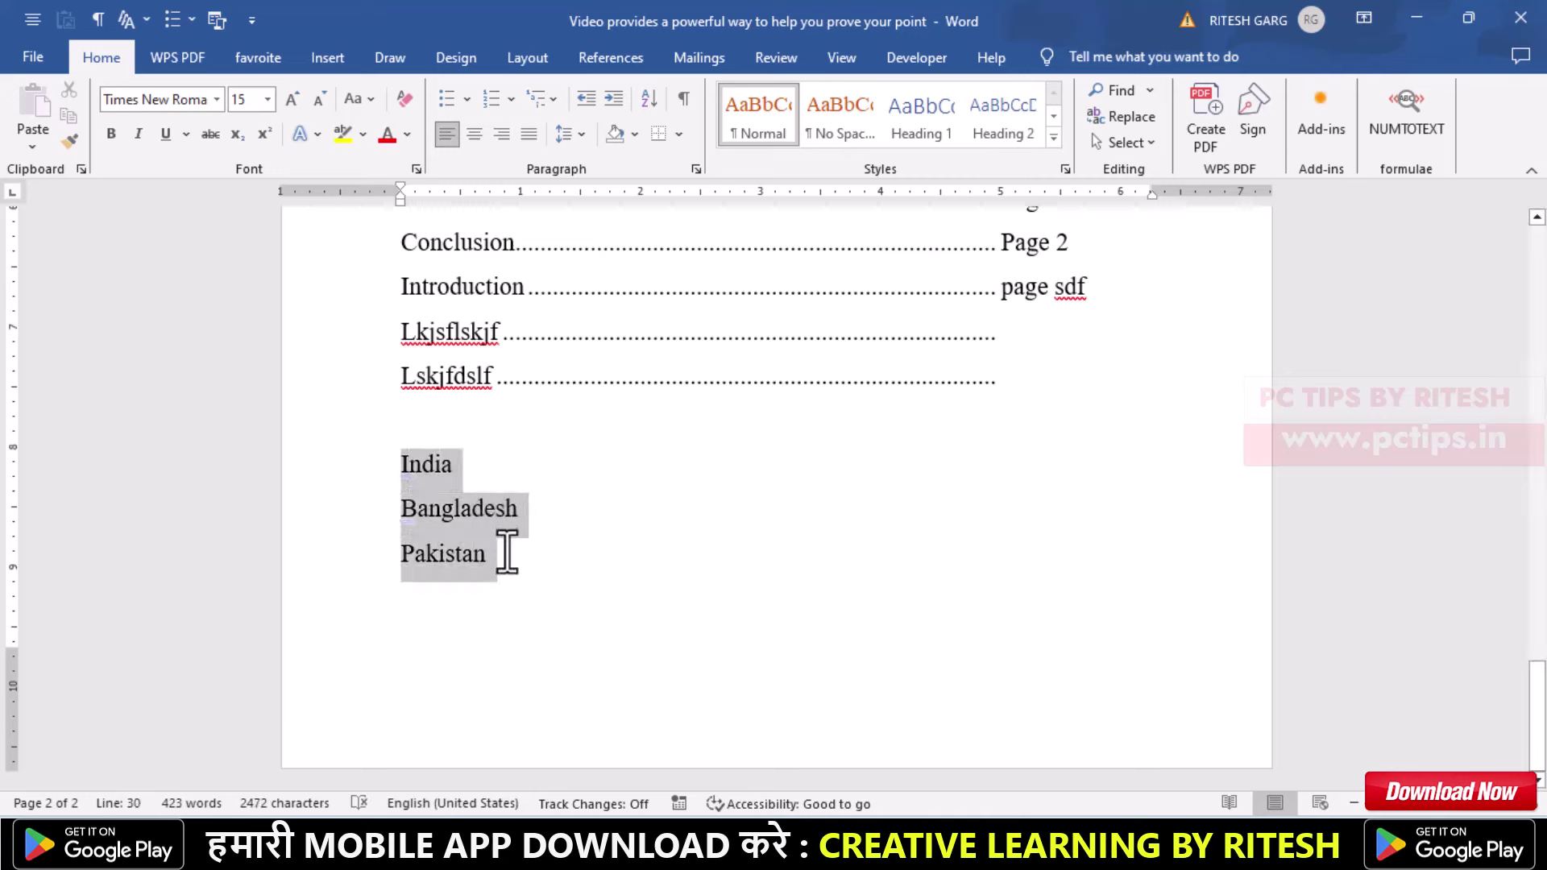
pyautogui.click(655, 104)
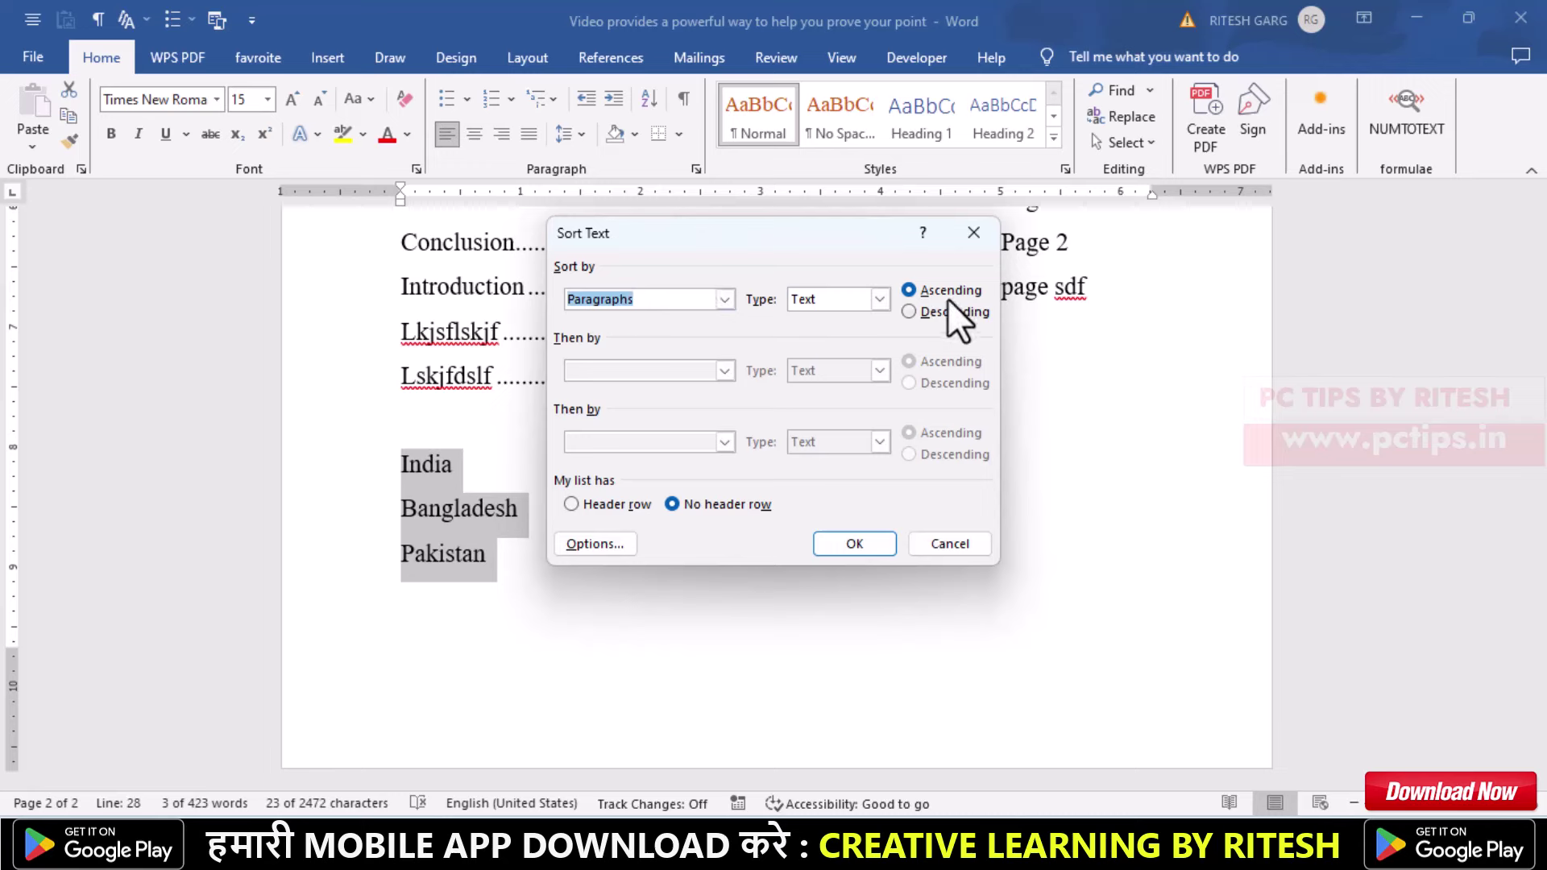
pyautogui.click(867, 550)
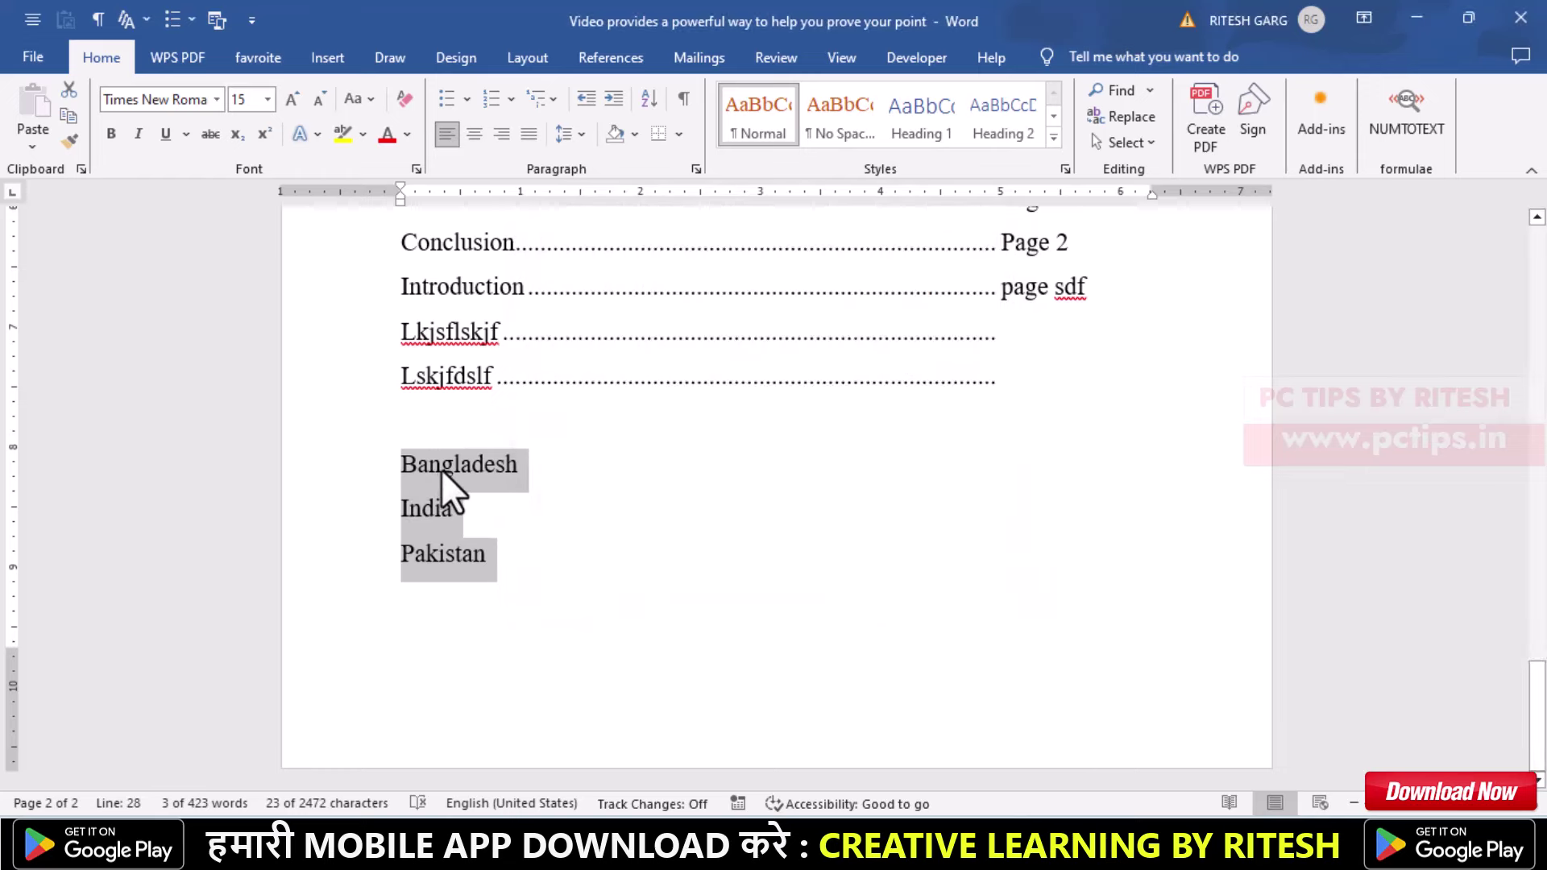
pyautogui.scroll(5, 441, 469)
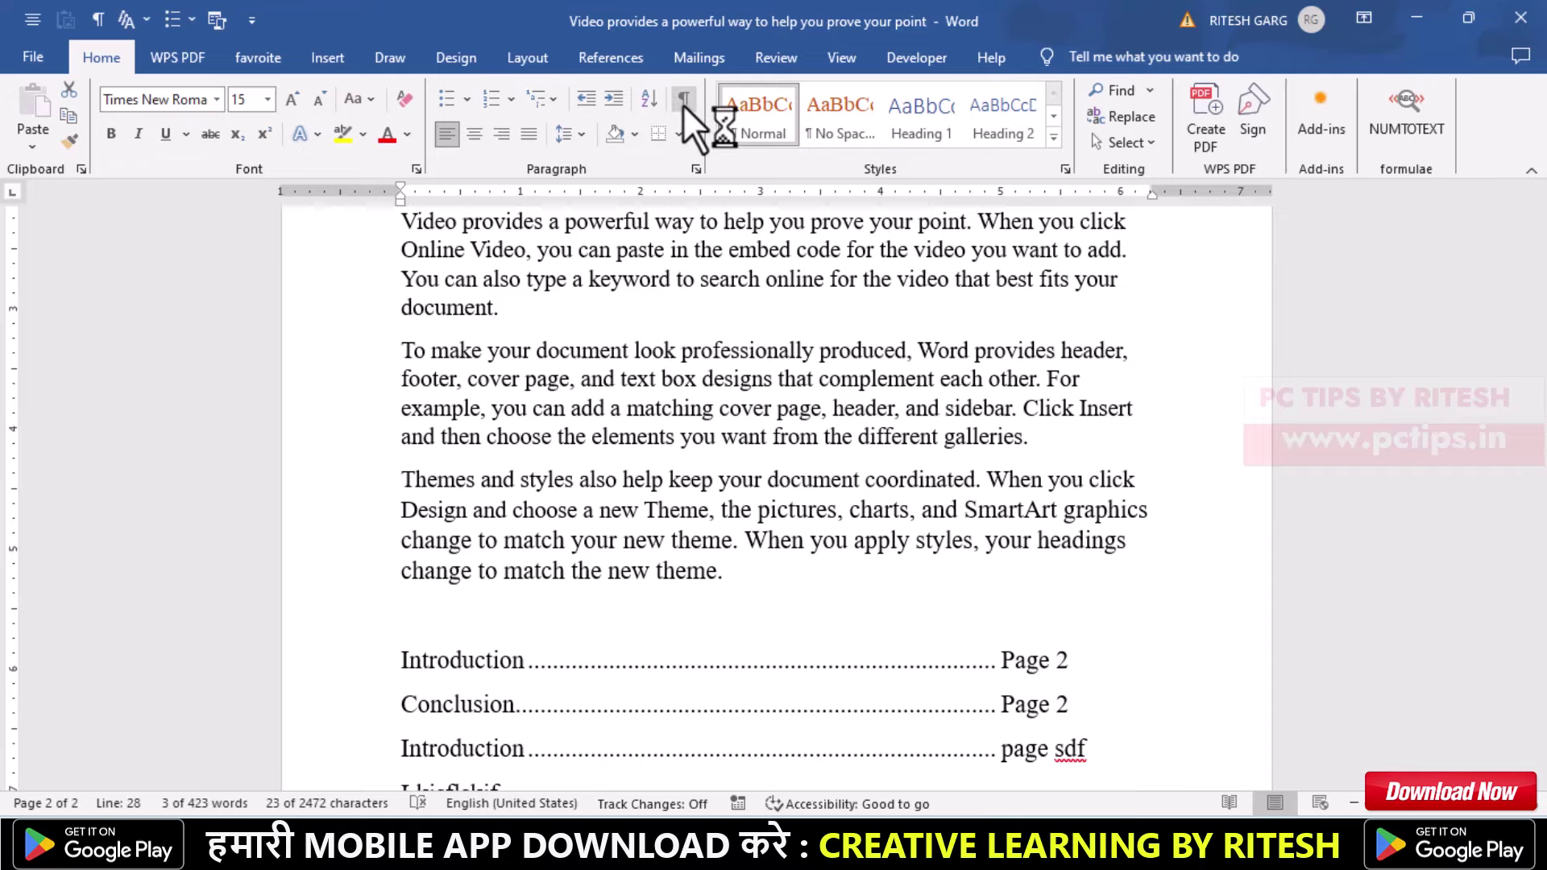
# - Show paragraph marks and review the document's spacing symbols from top to bottom
pyautogui.click(684, 98)
pyautogui.scroll(5, 574, 431)
pyautogui.scroll(5, 574, 431)
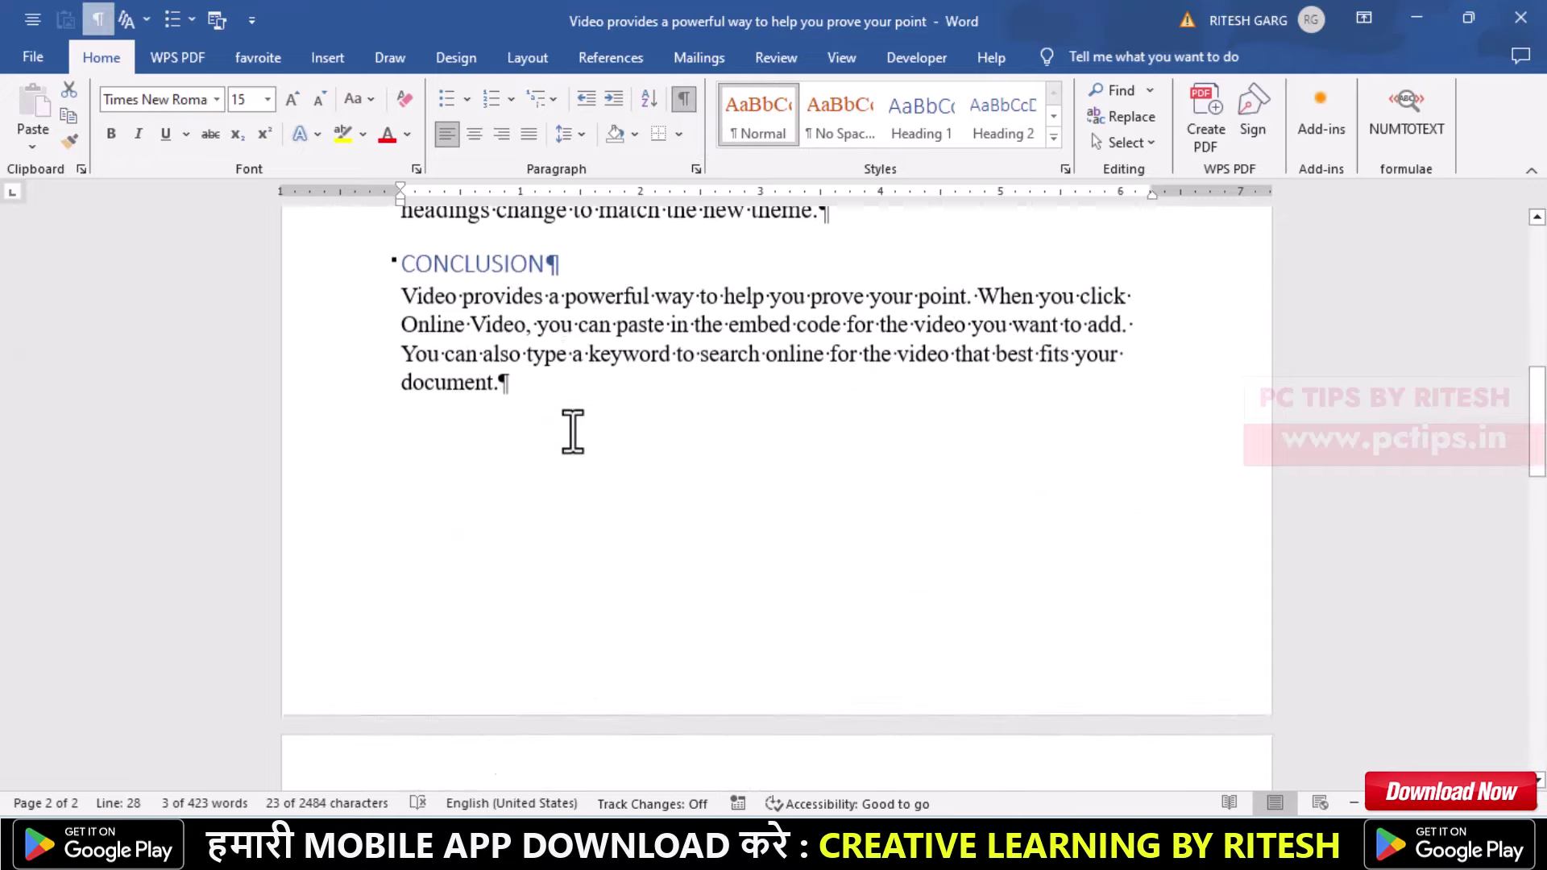
pyautogui.scroll(5, 574, 431)
pyautogui.scroll(5, 574, 431)
pyautogui.scroll(2, 574, 431)
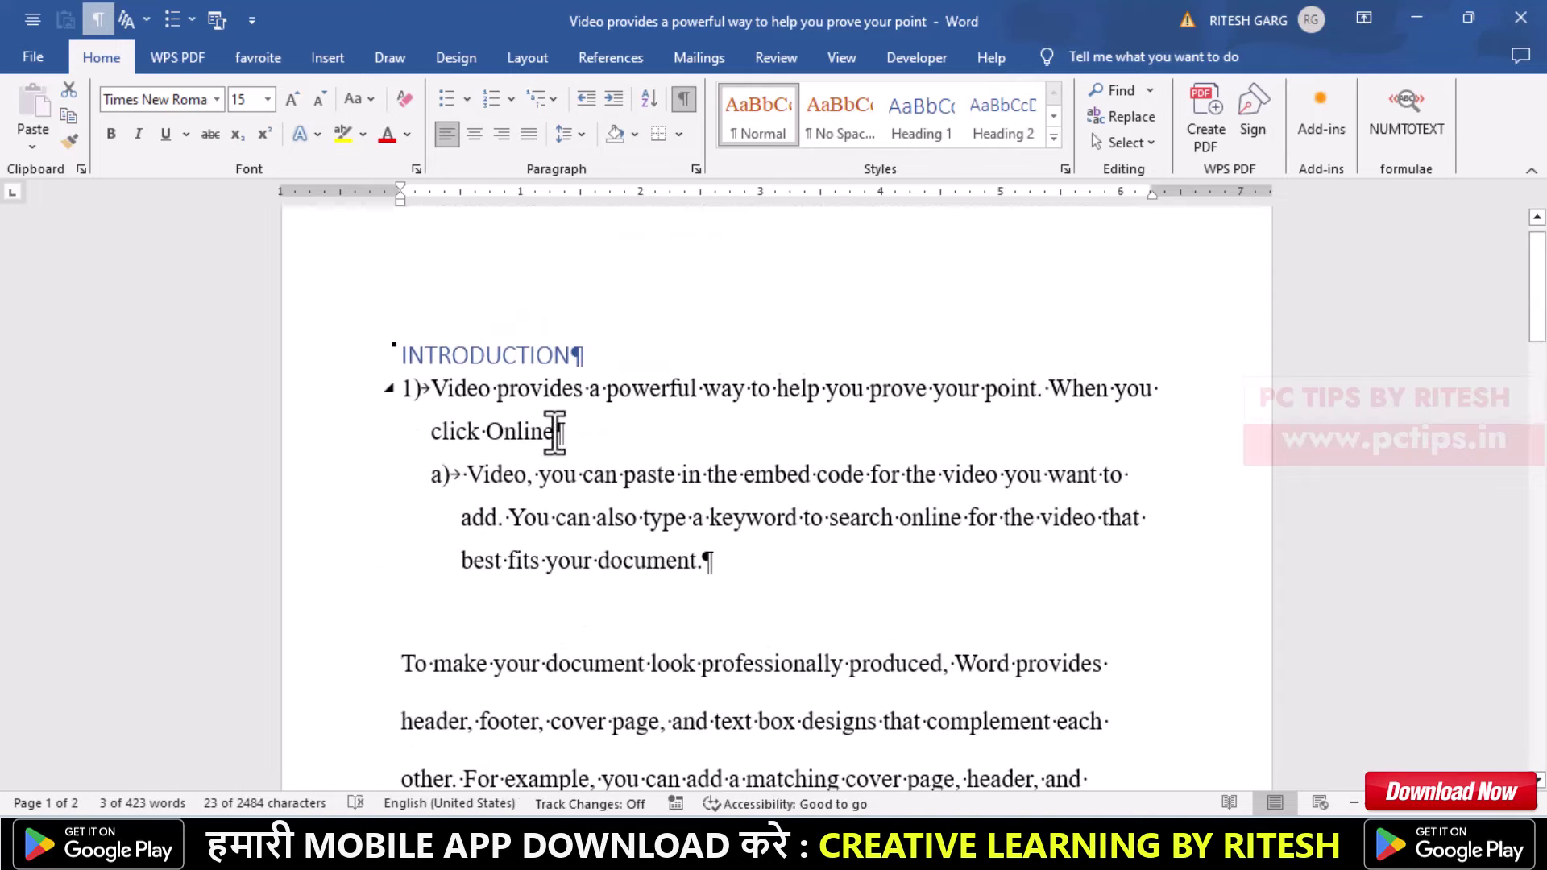
pyautogui.moveTo(568, 474)
pyautogui.scroll(-1, 576, 488)
pyautogui.scroll(-5, 584, 494)
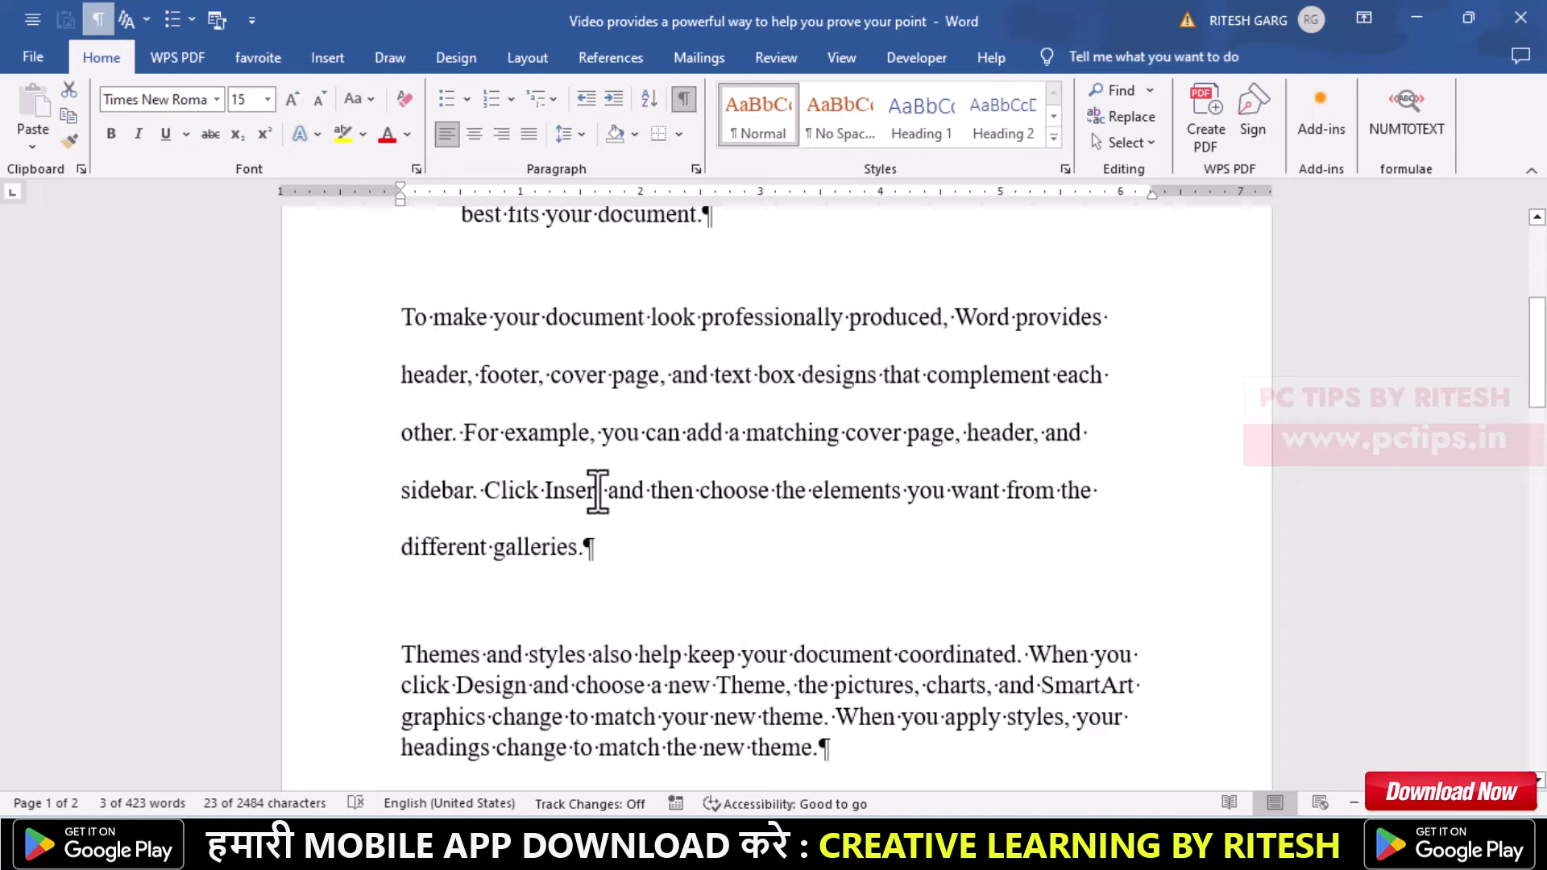
pyautogui.scroll(-4, 605, 483)
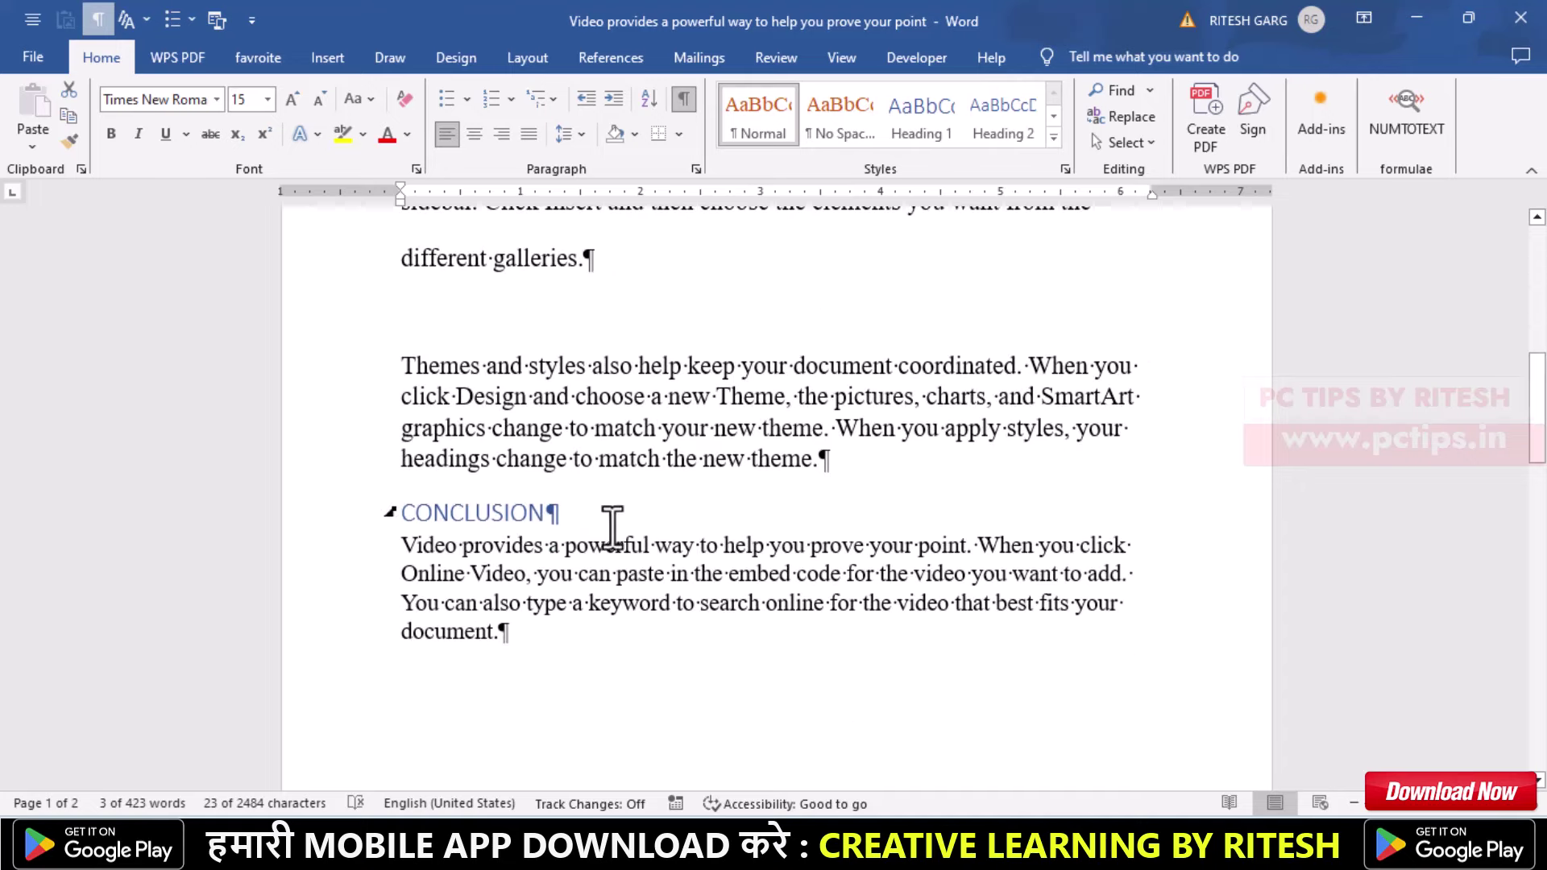
pyautogui.scroll(-4, 600, 552)
pyautogui.scroll(-2, 603, 548)
pyautogui.scroll(-5, 613, 546)
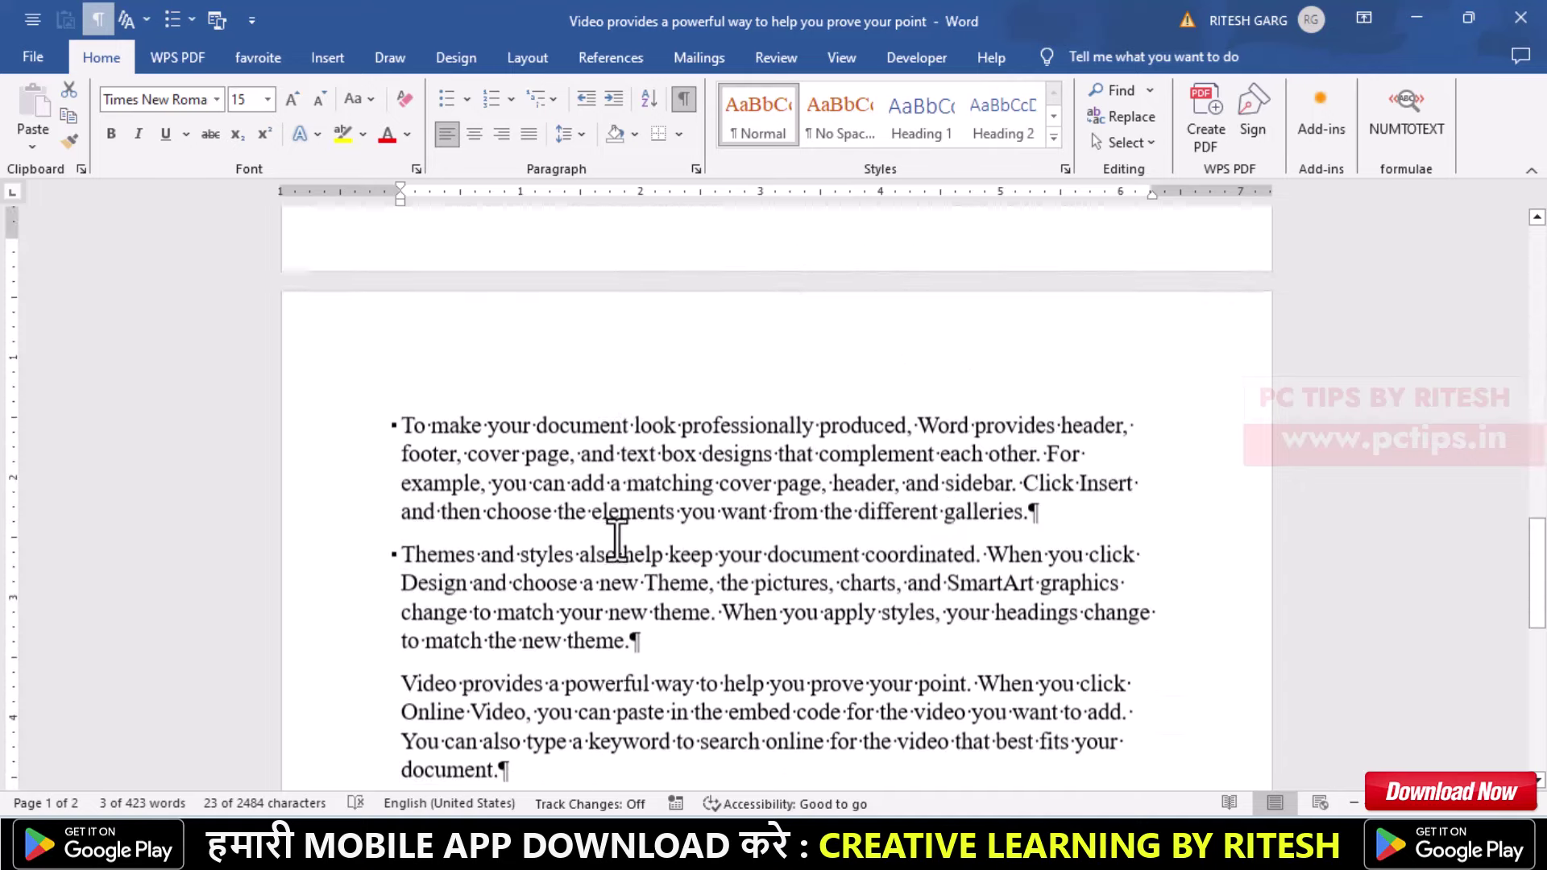
pyautogui.scroll(-2, 620, 536)
pyautogui.scroll(-1, 630, 522)
pyautogui.scroll(-4, 645, 520)
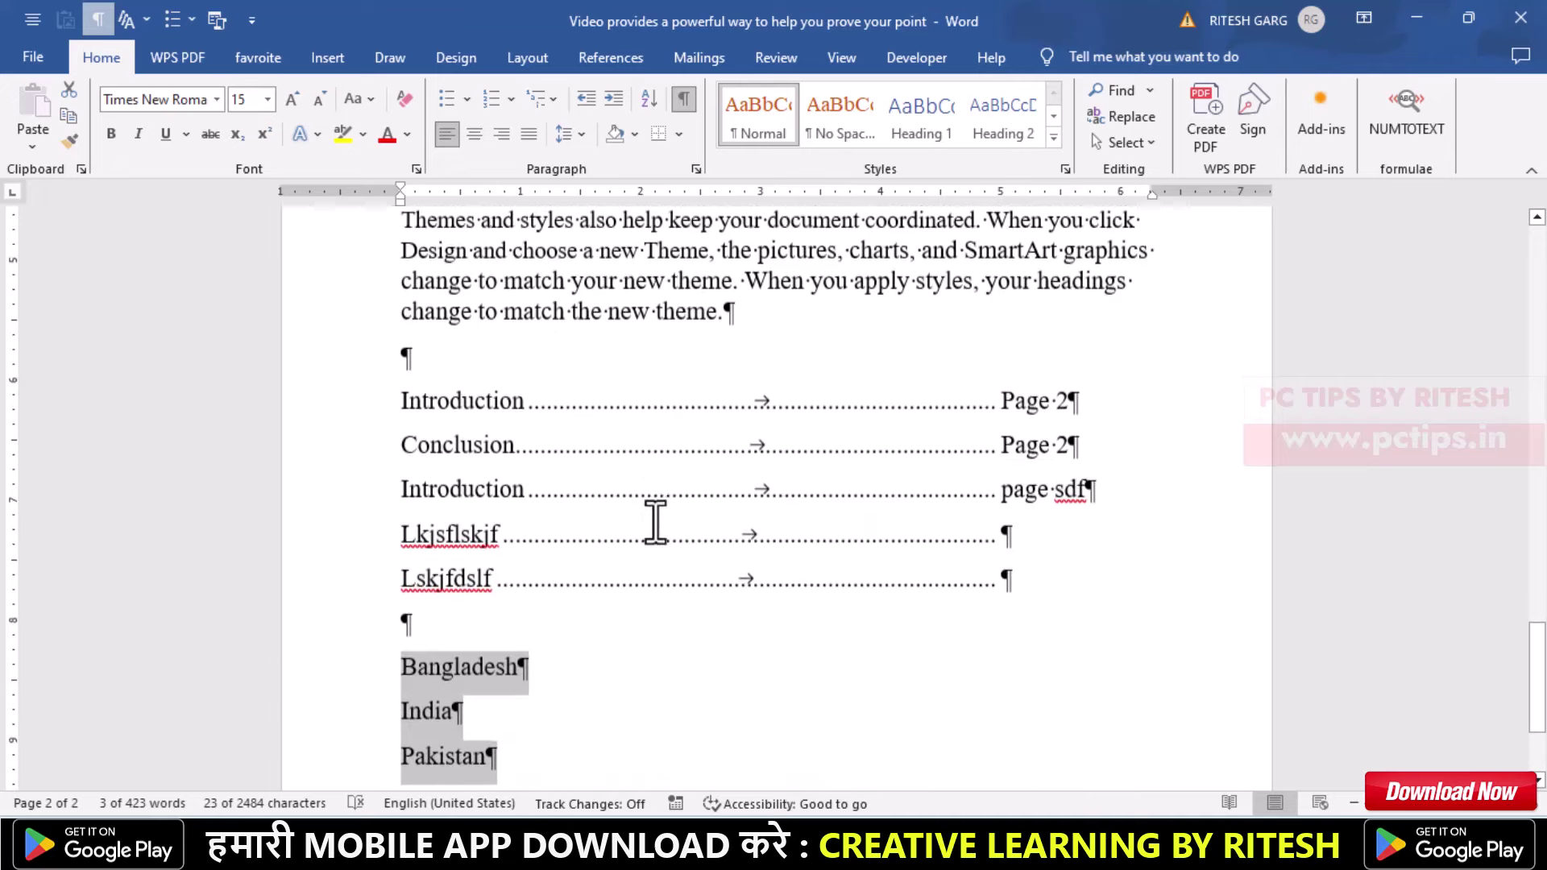
pyautogui.scroll(-2, 652, 514)
pyautogui.scroll(7, 698, 352)
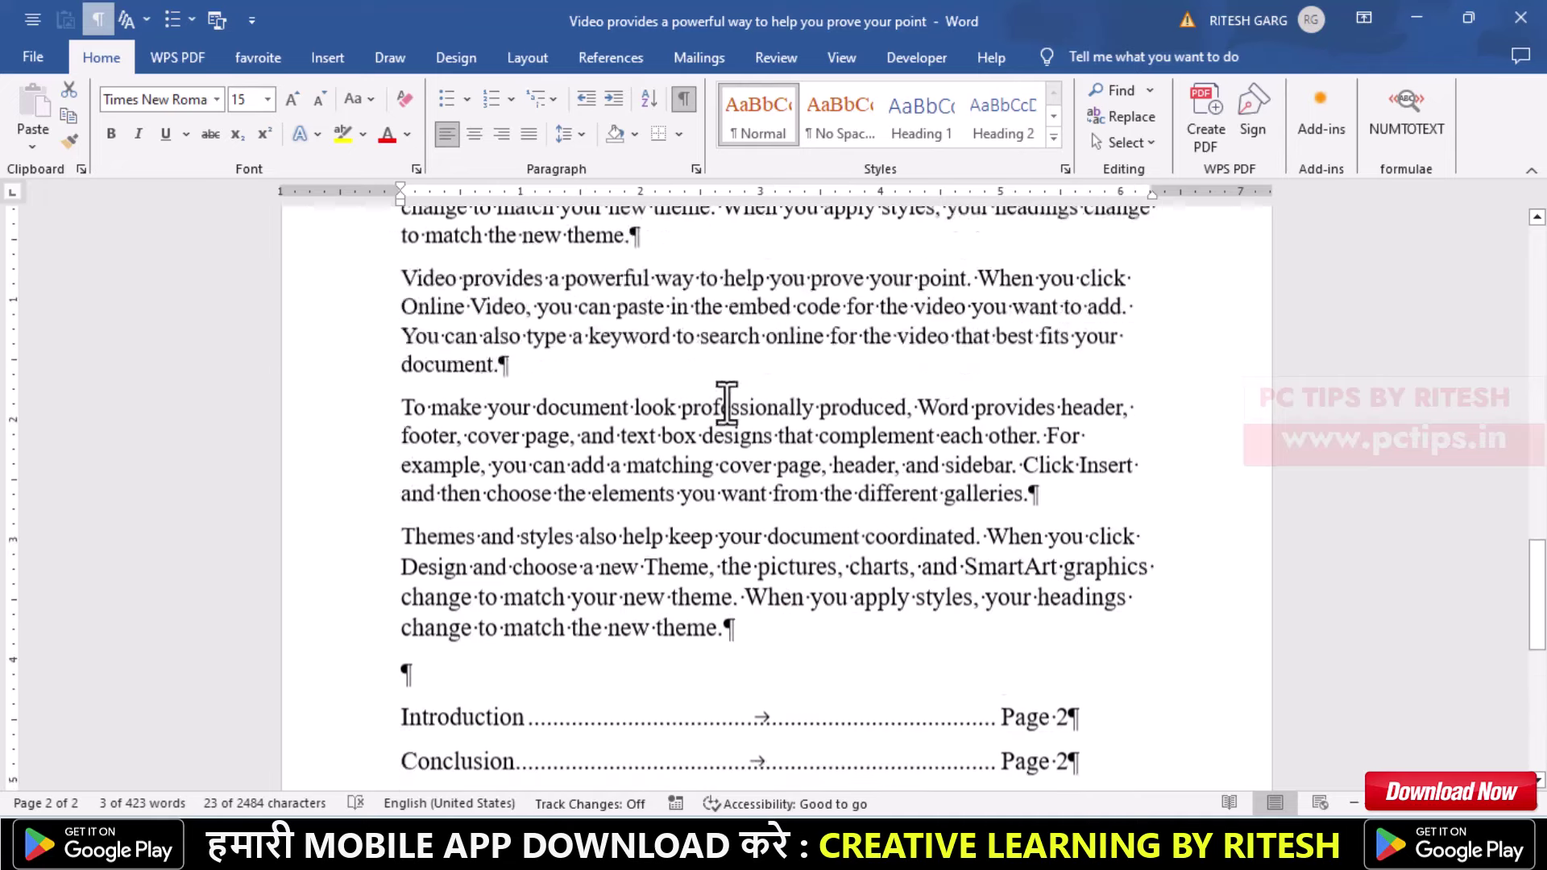
pyautogui.scroll(3, 718, 404)
pyautogui.scroll(2, 753, 408)
pyautogui.scroll(-3, 745, 410)
pyautogui.scroll(-3, 750, 427)
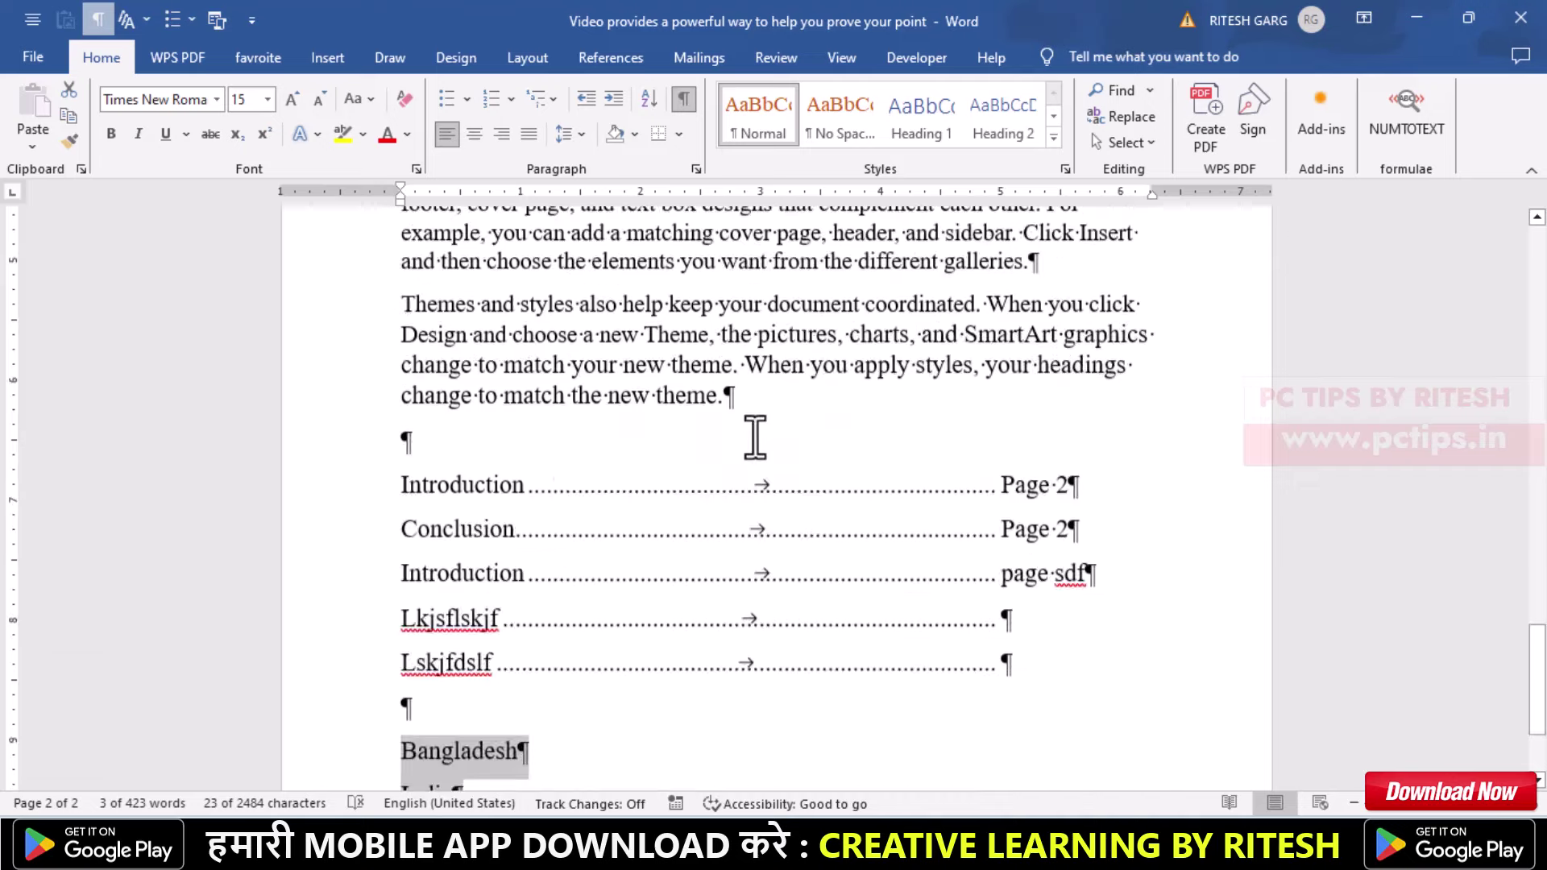
pyautogui.scroll(-2, 753, 439)
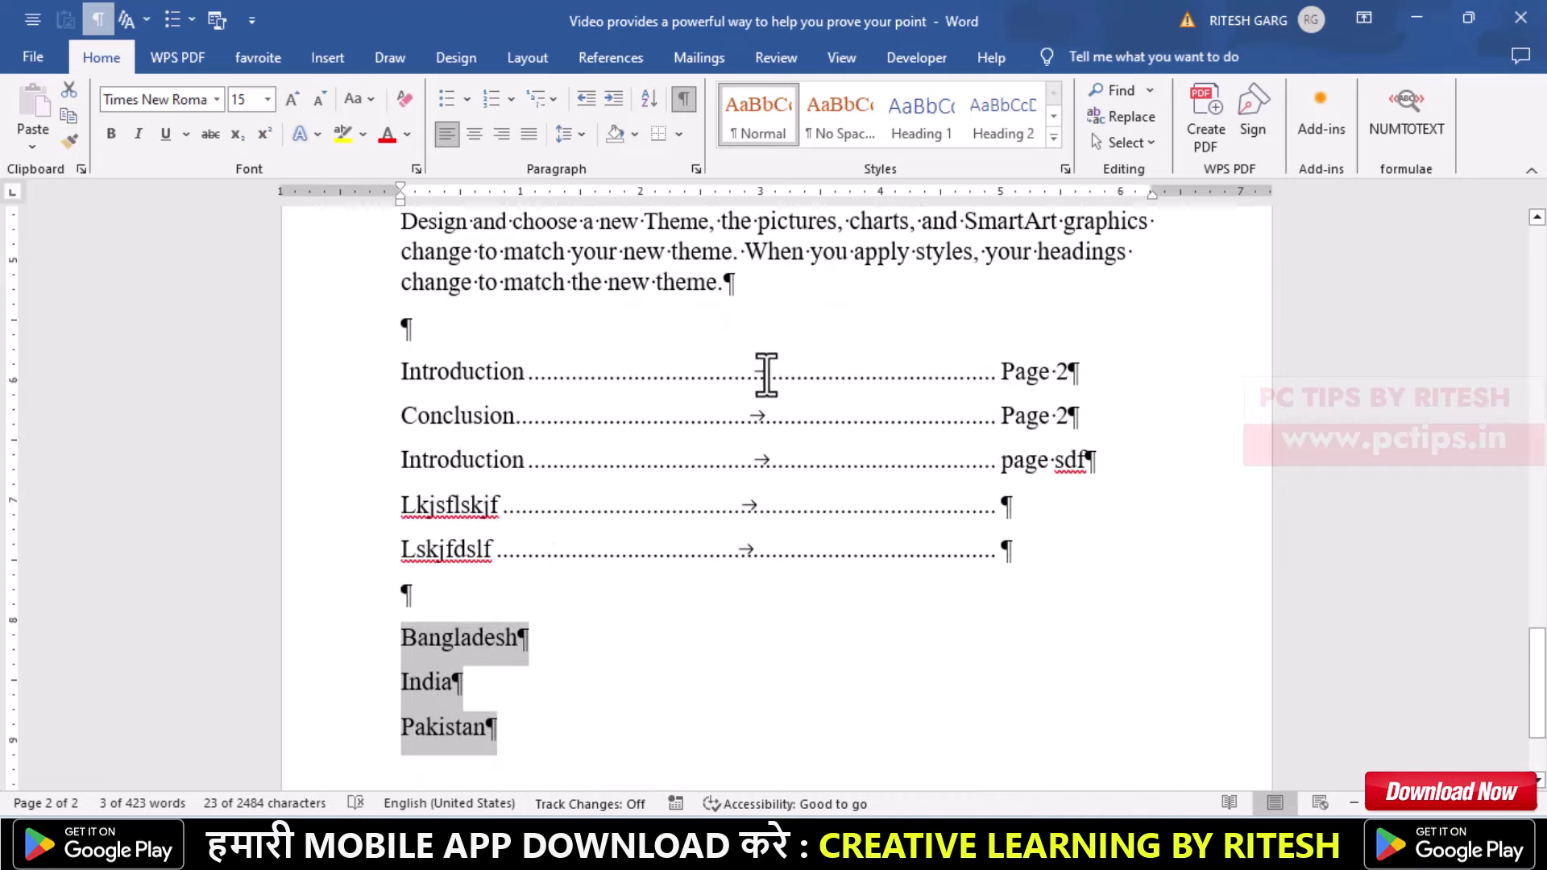
pyautogui.scroll(3, 765, 390)
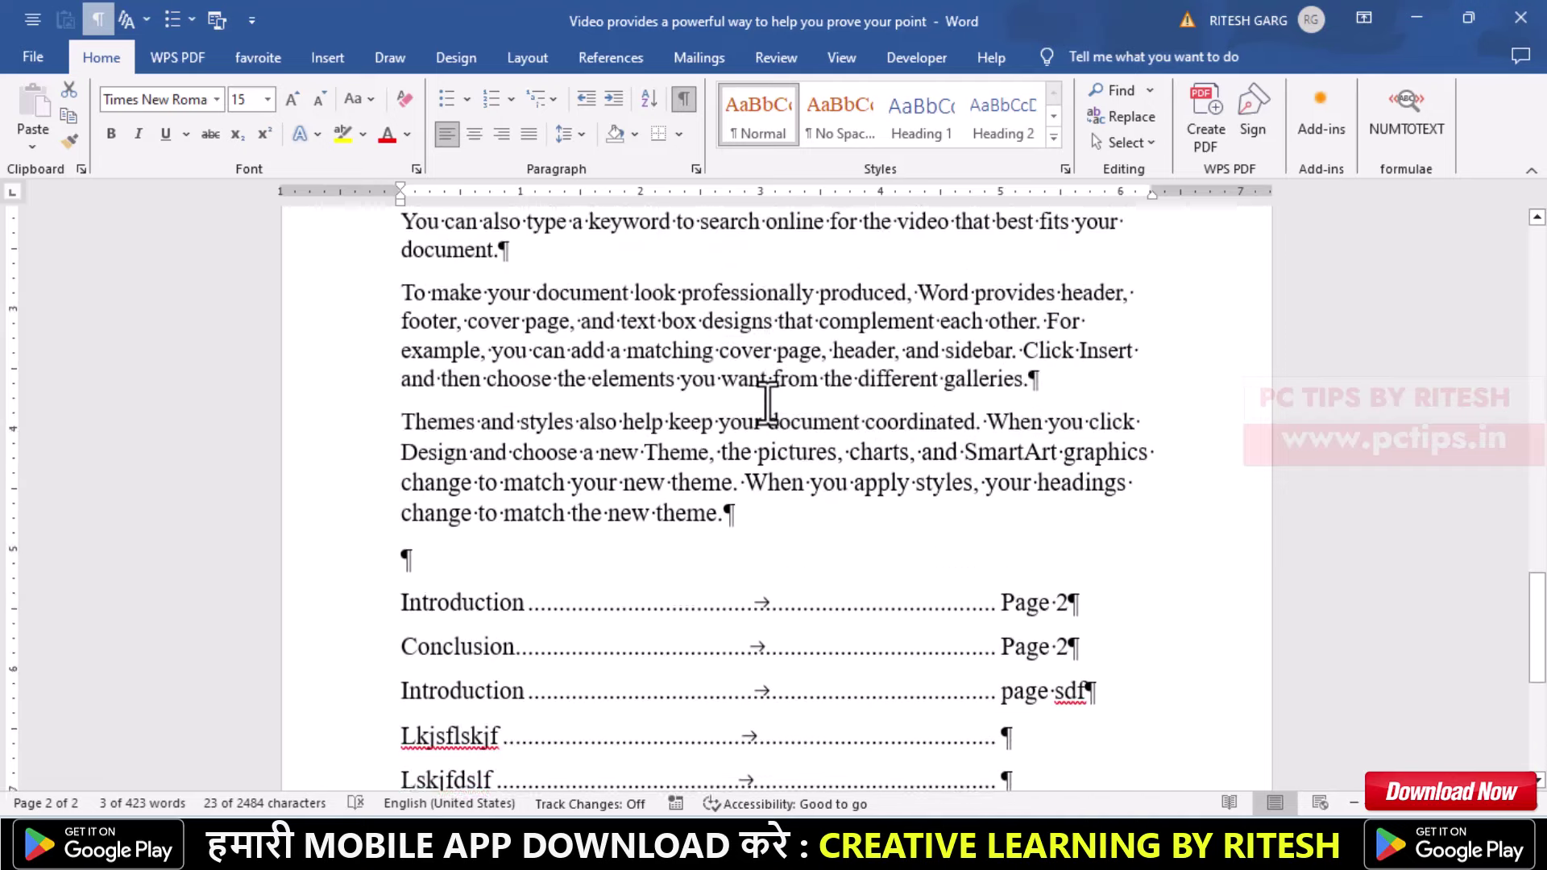
pyautogui.scroll(5, 767, 403)
pyautogui.scroll(5, 763, 411)
pyautogui.scroll(1, 763, 411)
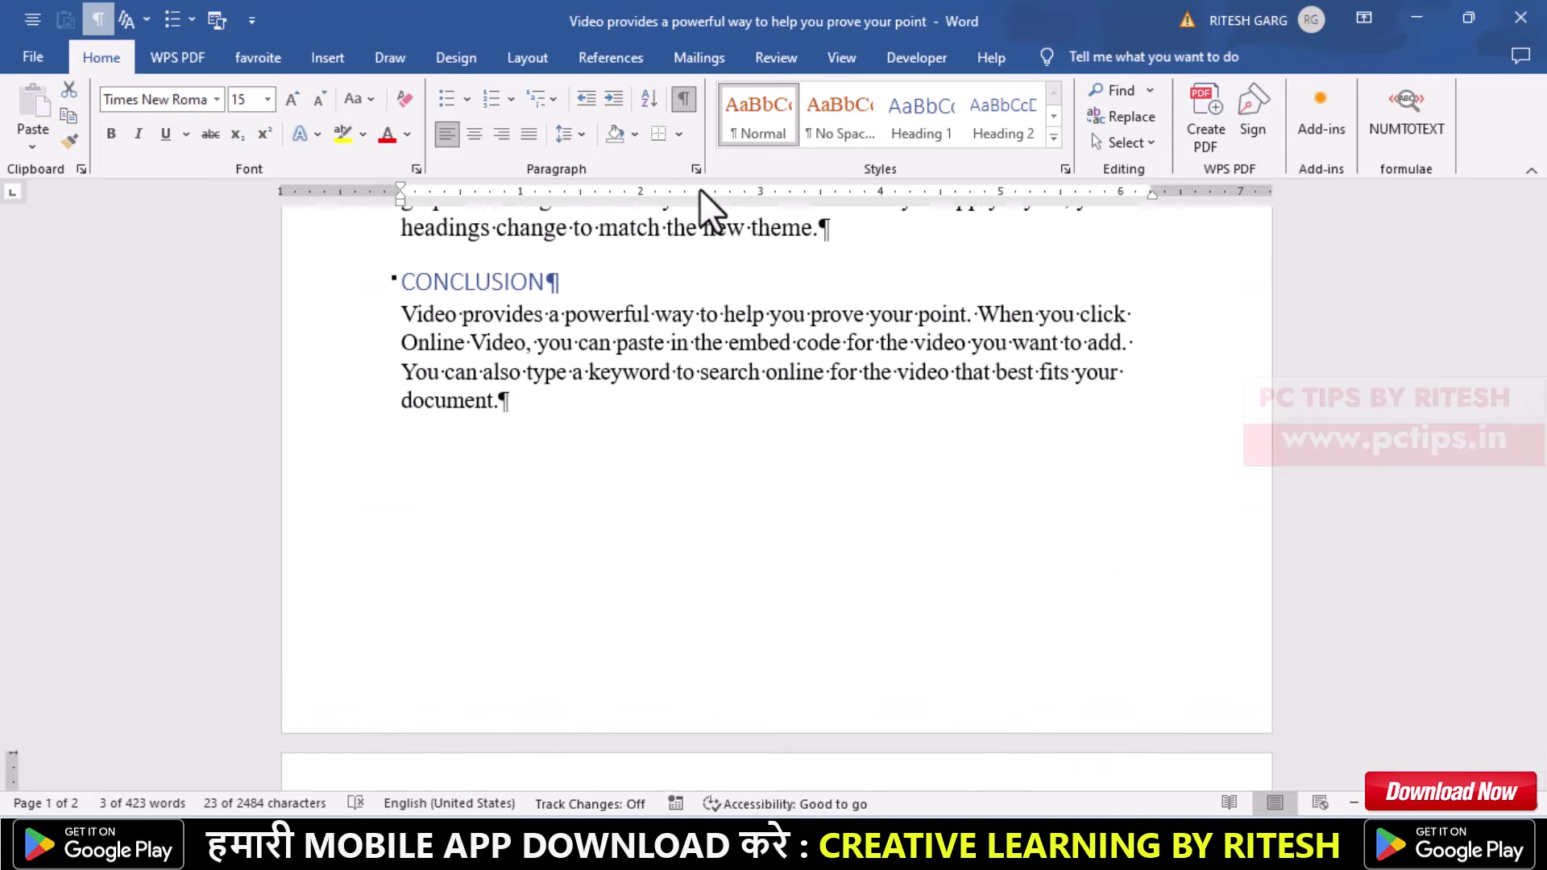
# - Toggle formatting marks off, on, and off again with Ctrl+Shift+8, leaving them hidden
pyautogui.hotkey('ctrl', 'shift', '8')
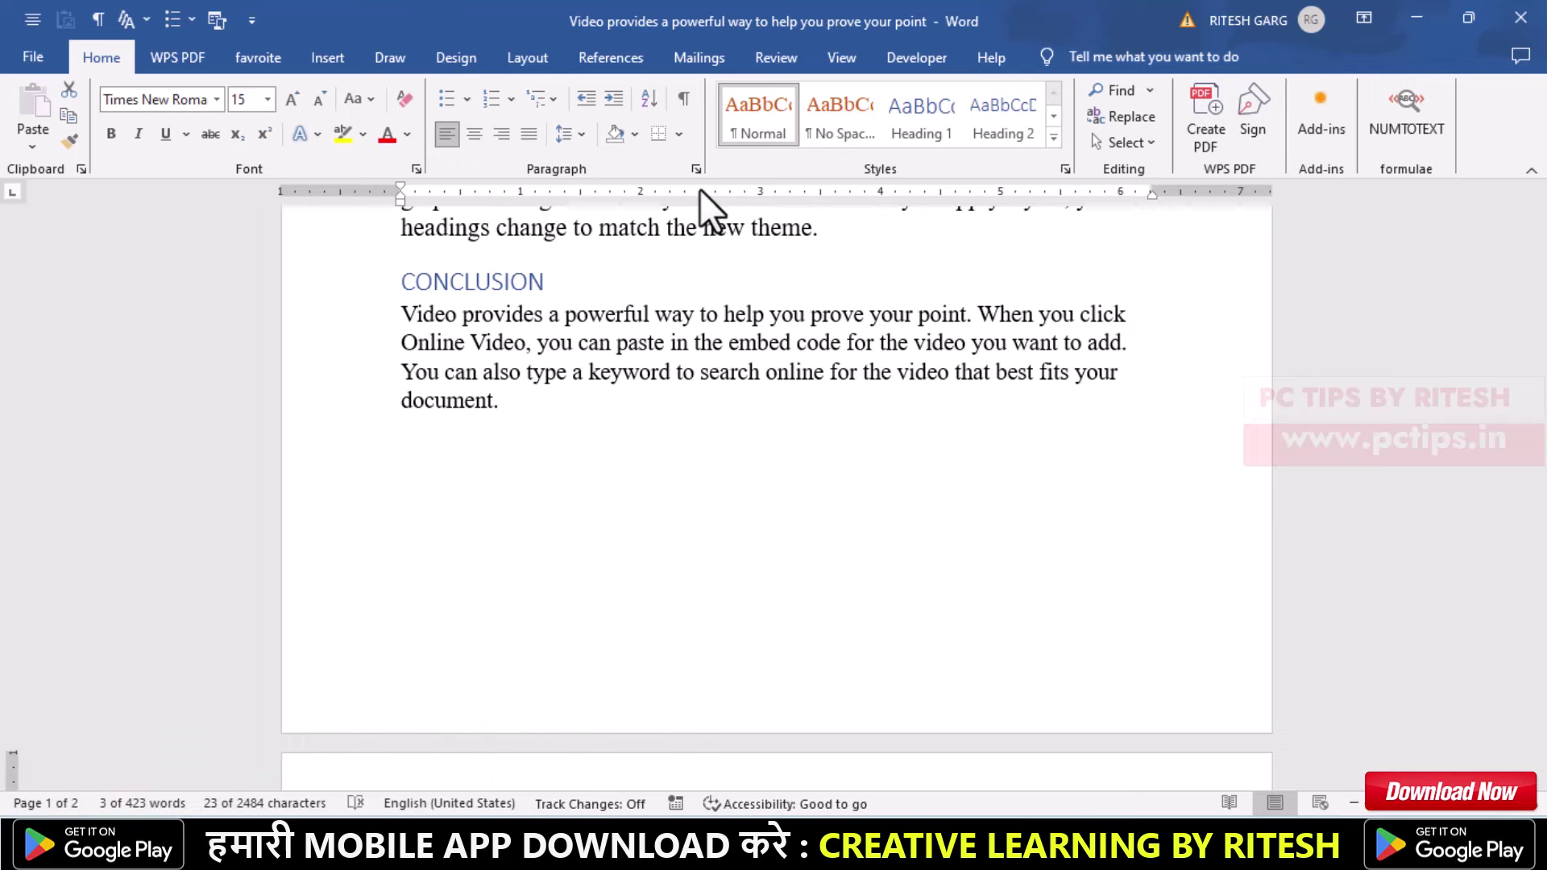
pyautogui.hotkey('ctrl', 'shift', '8')
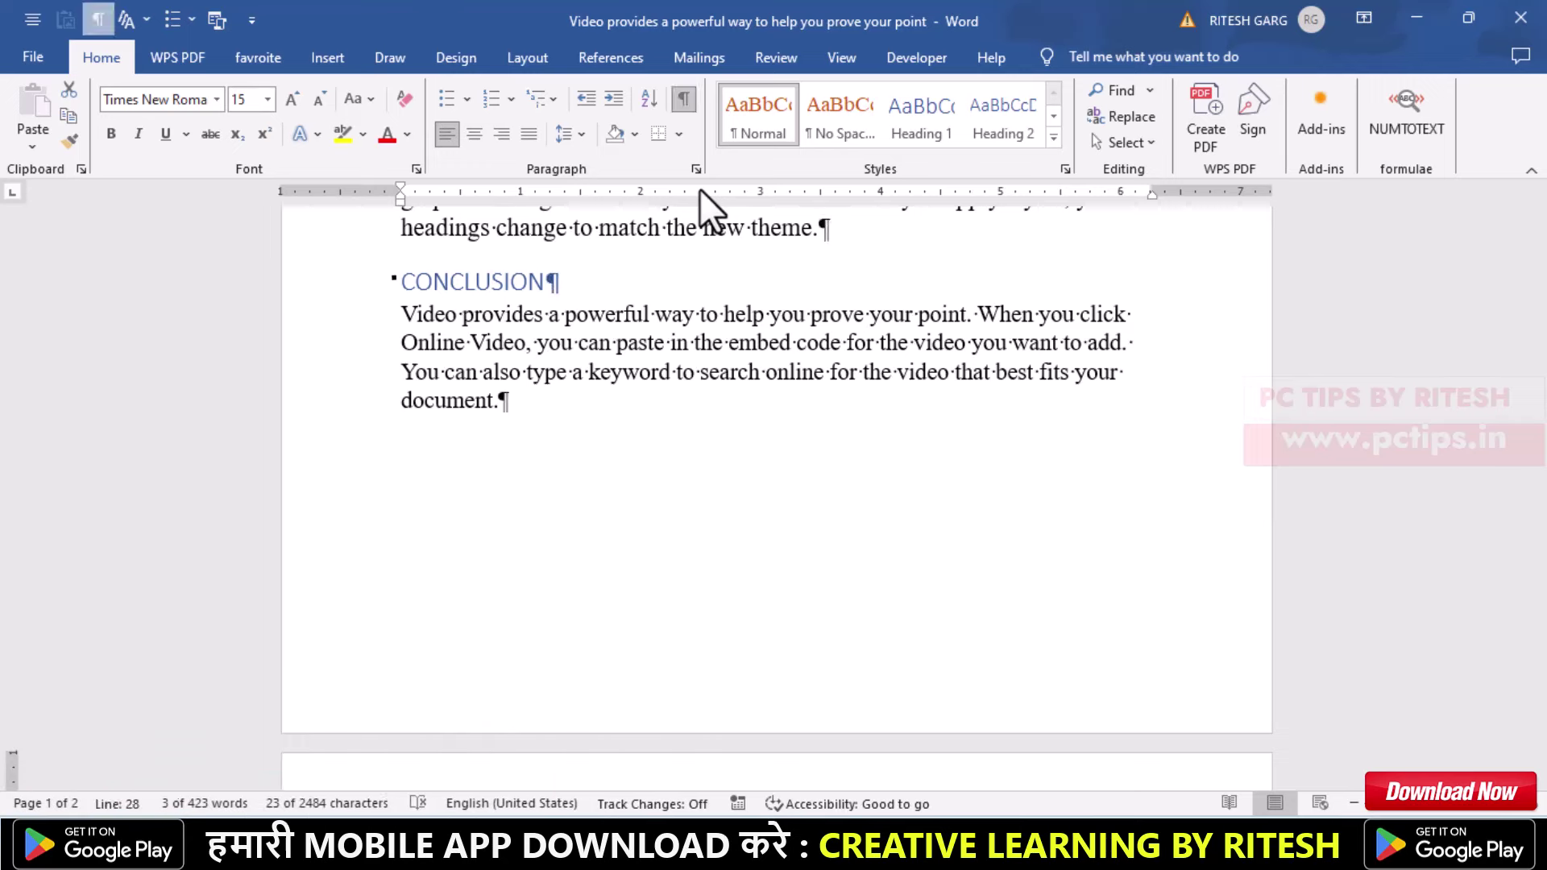
pyautogui.hotkey('ctrl', 'shift', '8')
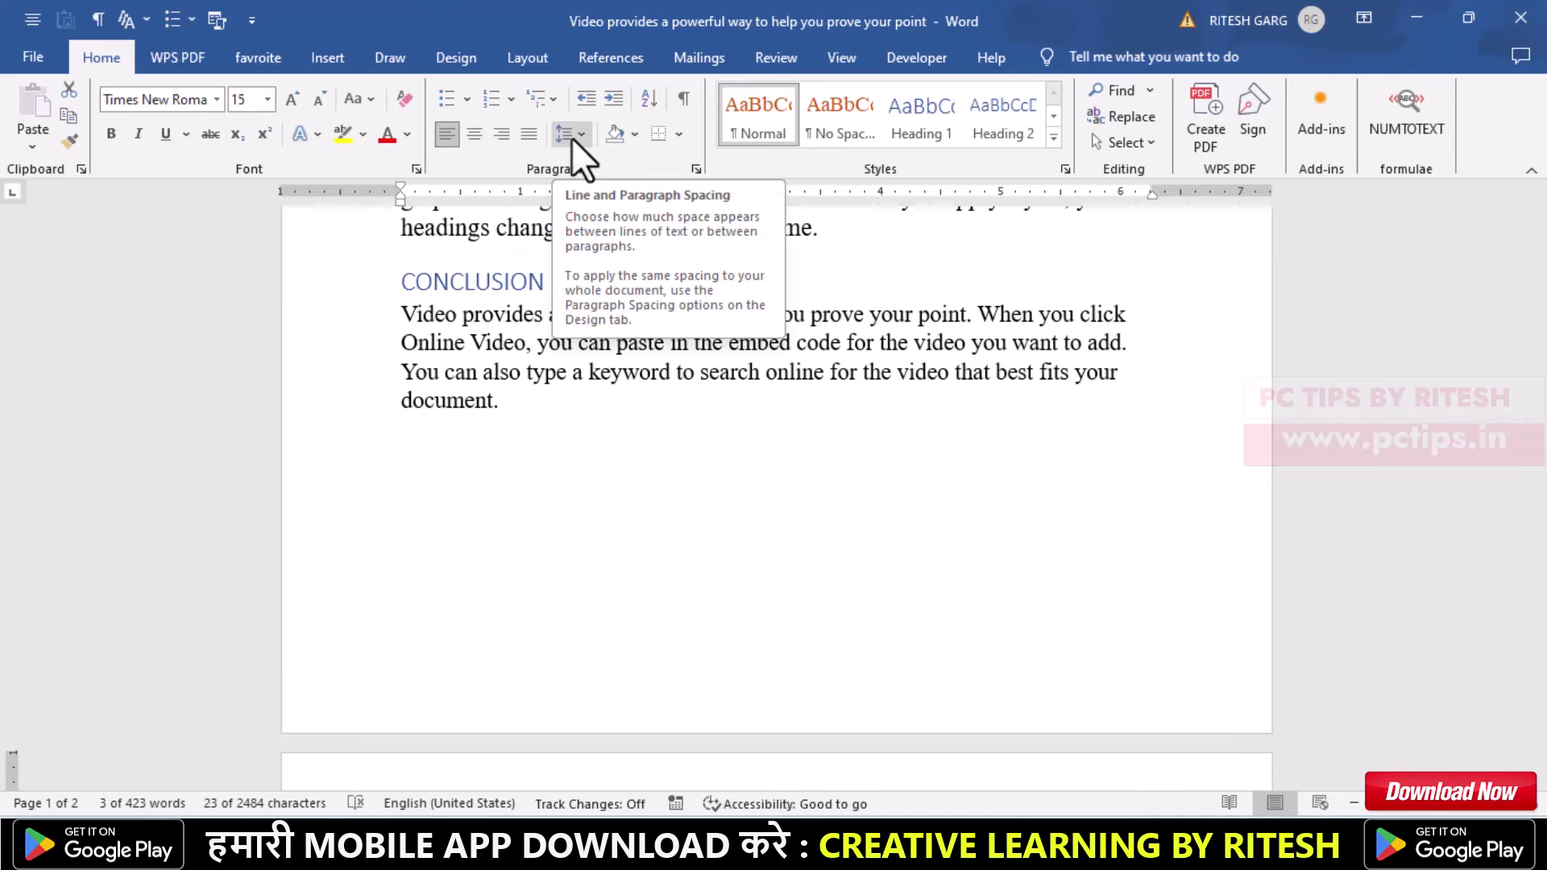
# - Shade the whole 'Themes and styles' paragraph with a grey background
pyautogui.scroll(3, 597, 138)
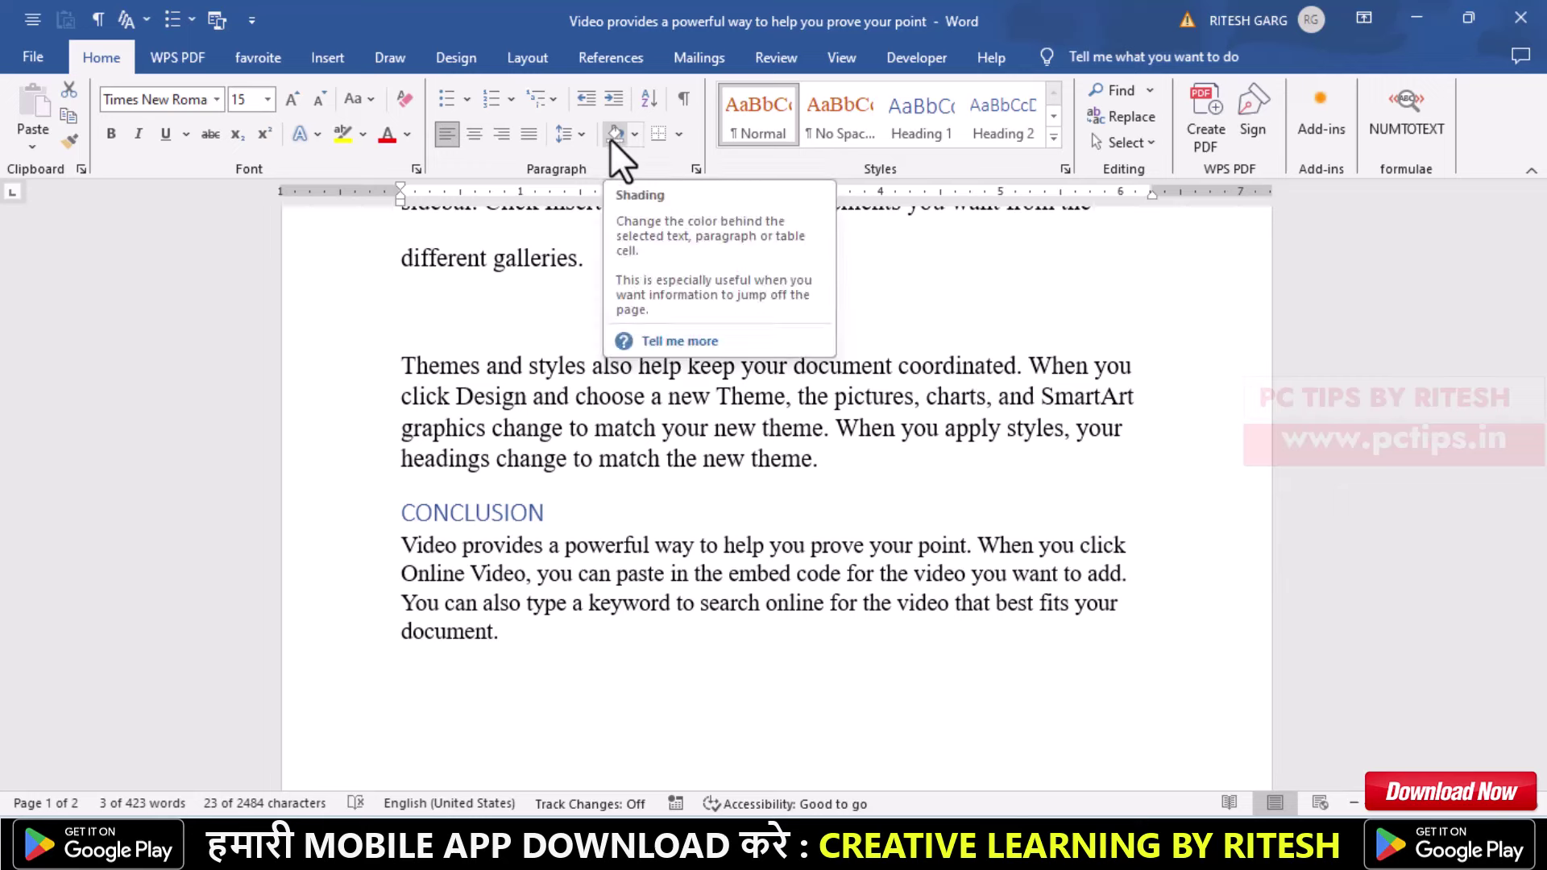
pyautogui.moveTo(405, 367); pyautogui.dragTo(862, 459)
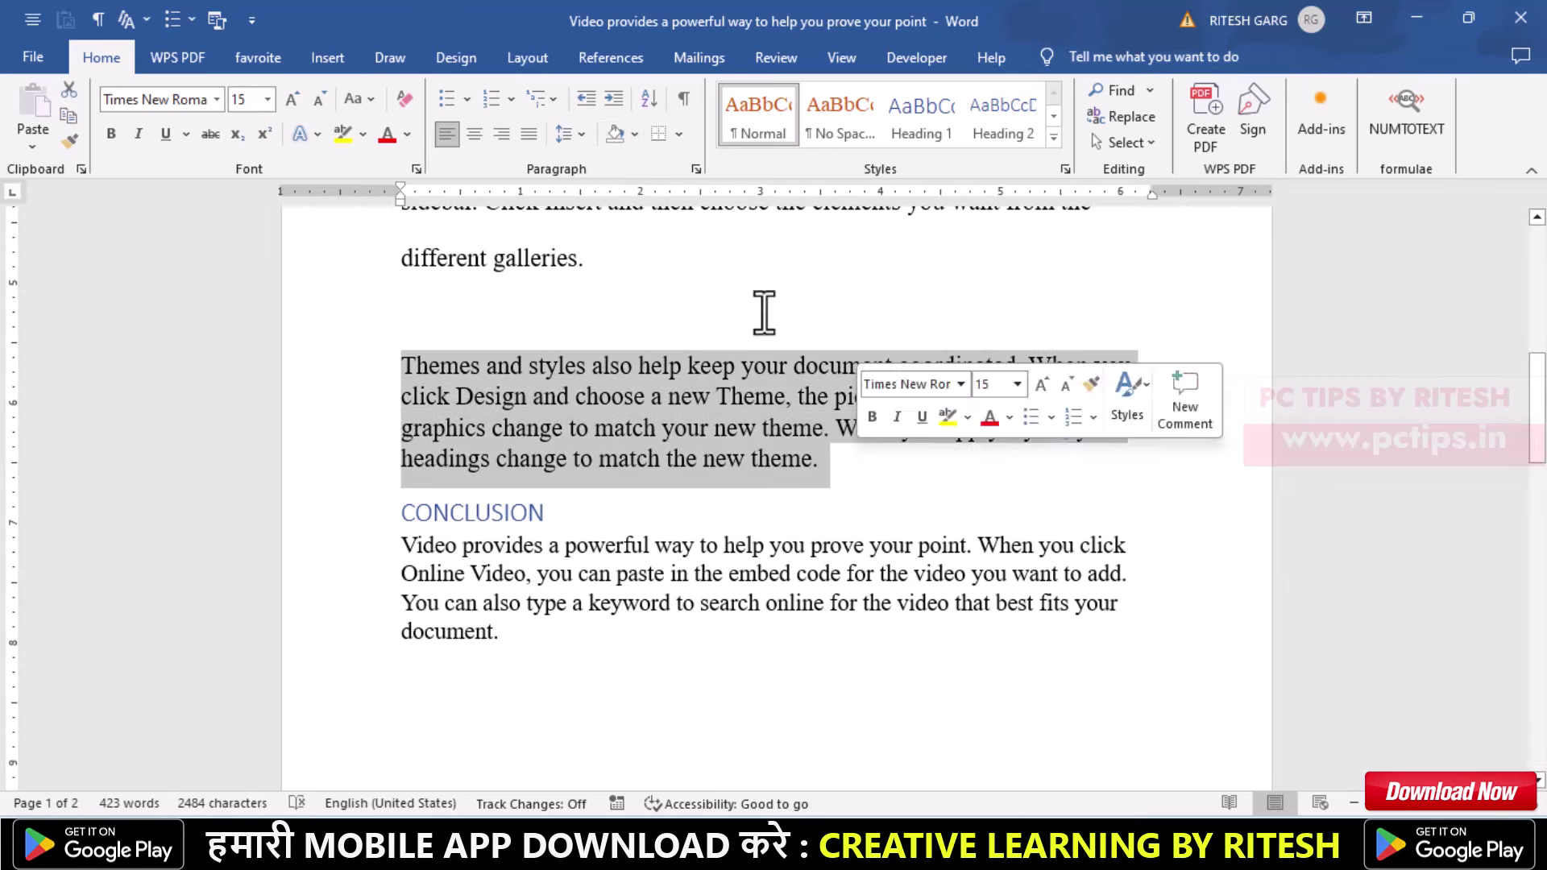
pyautogui.click(633, 136)
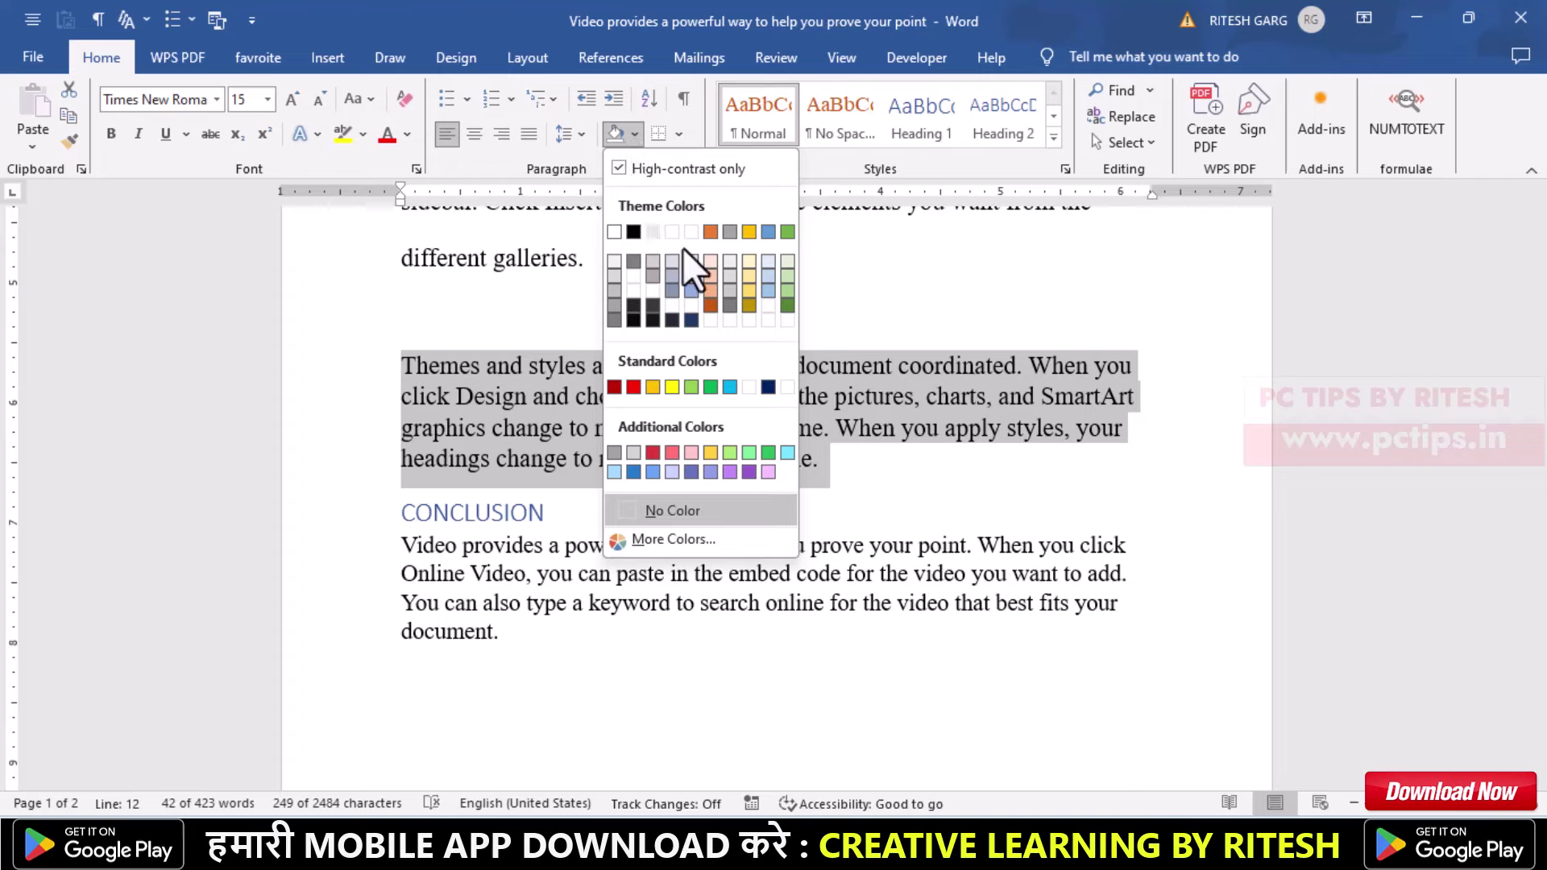
pyautogui.click(730, 232)
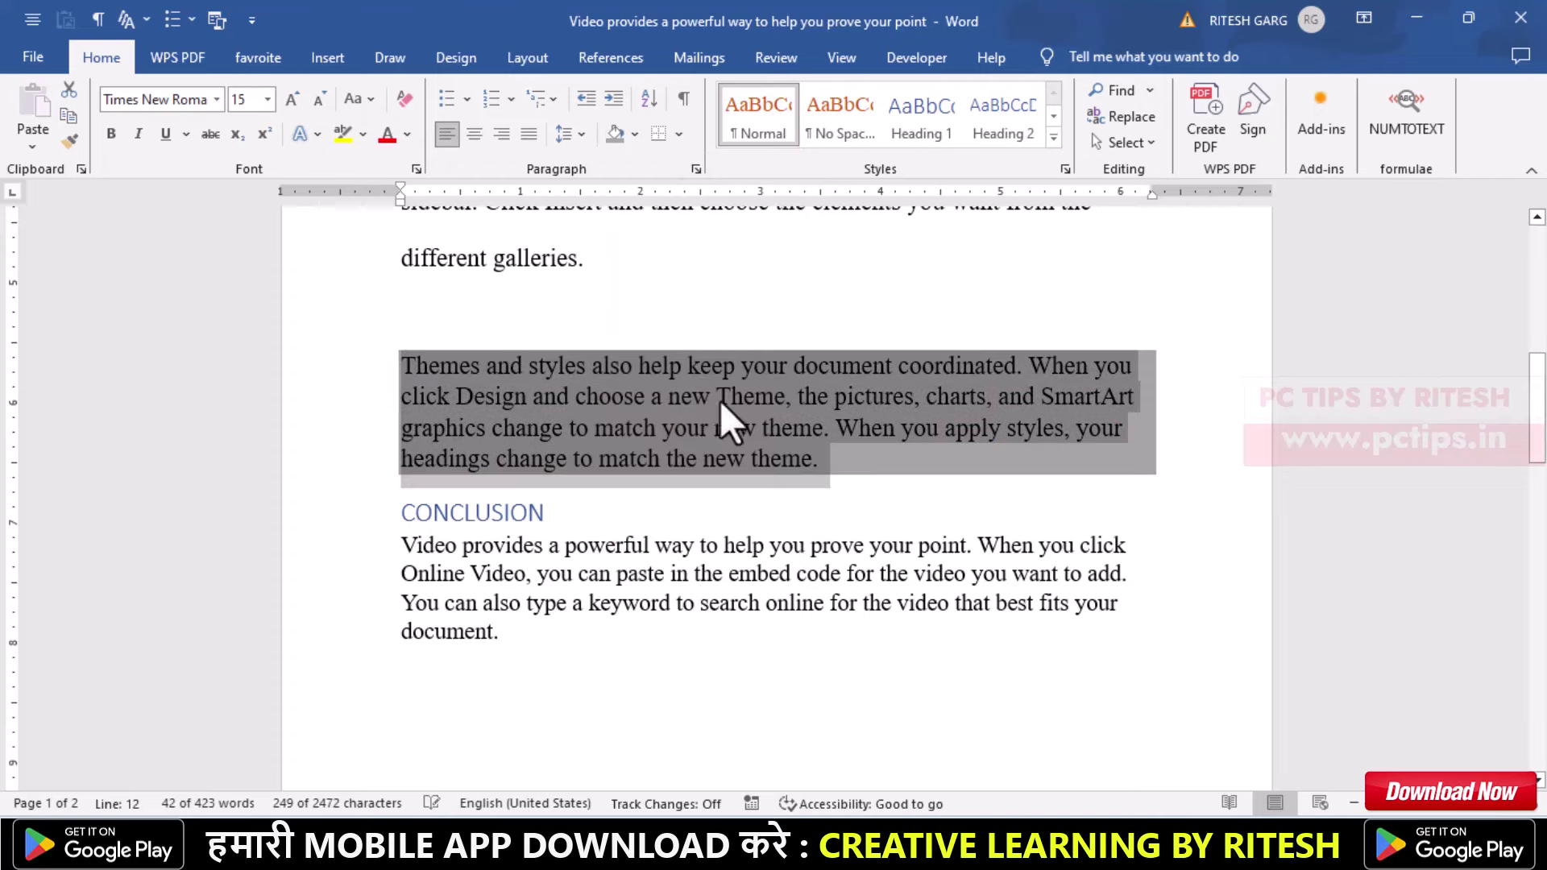
pyautogui.click(857, 466)
# - Bring up the paragraph border options list from the Borders dropdown
pyautogui.scroll(5, 557, 400)
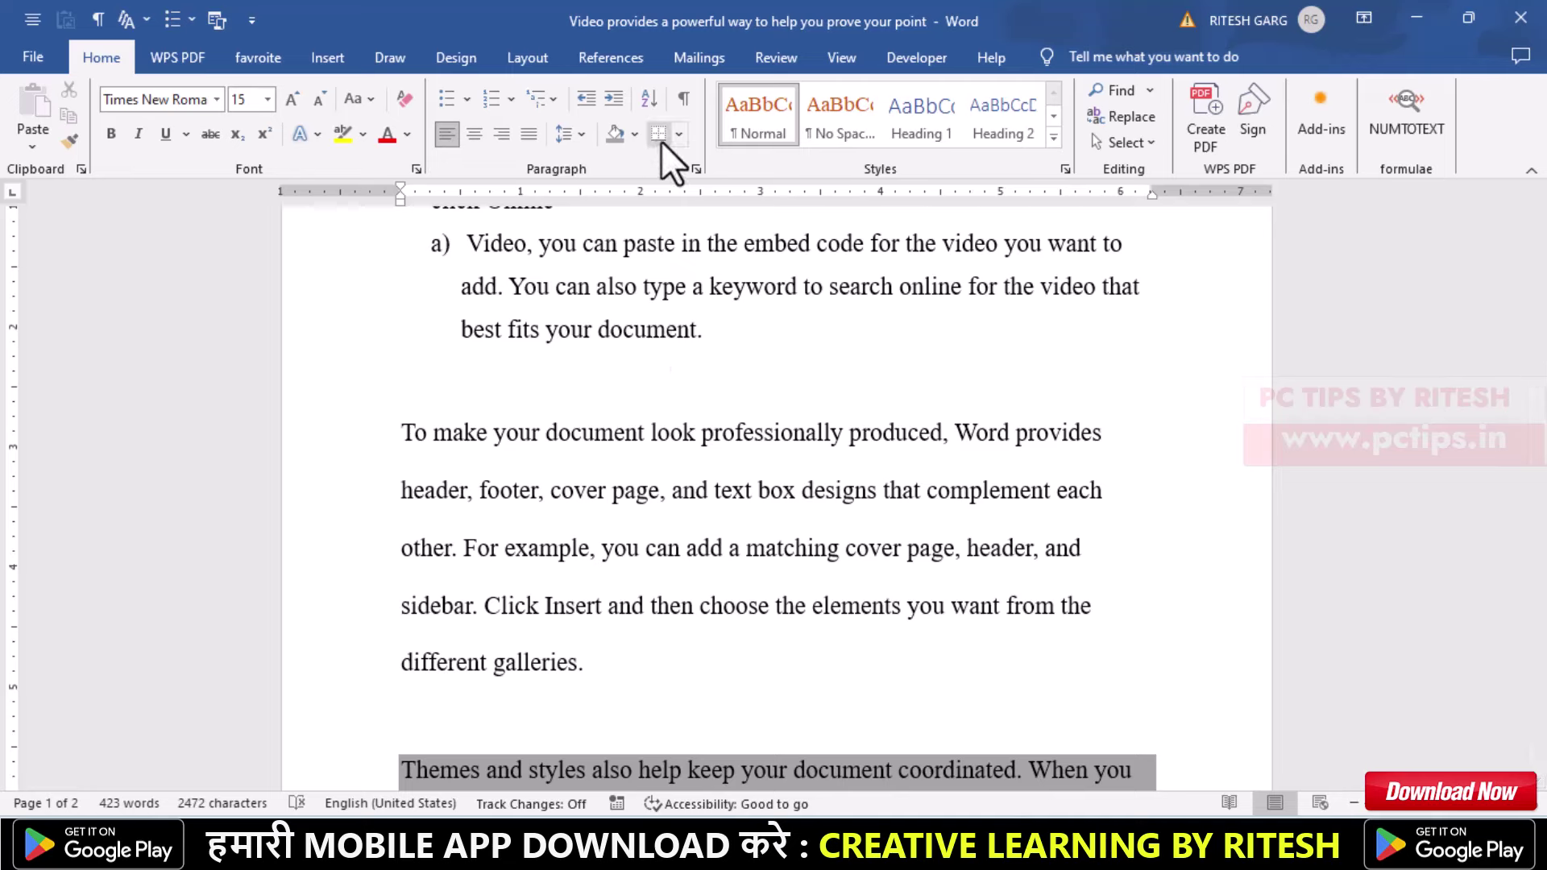
pyautogui.moveTo(404, 436); pyautogui.dragTo(589, 556)
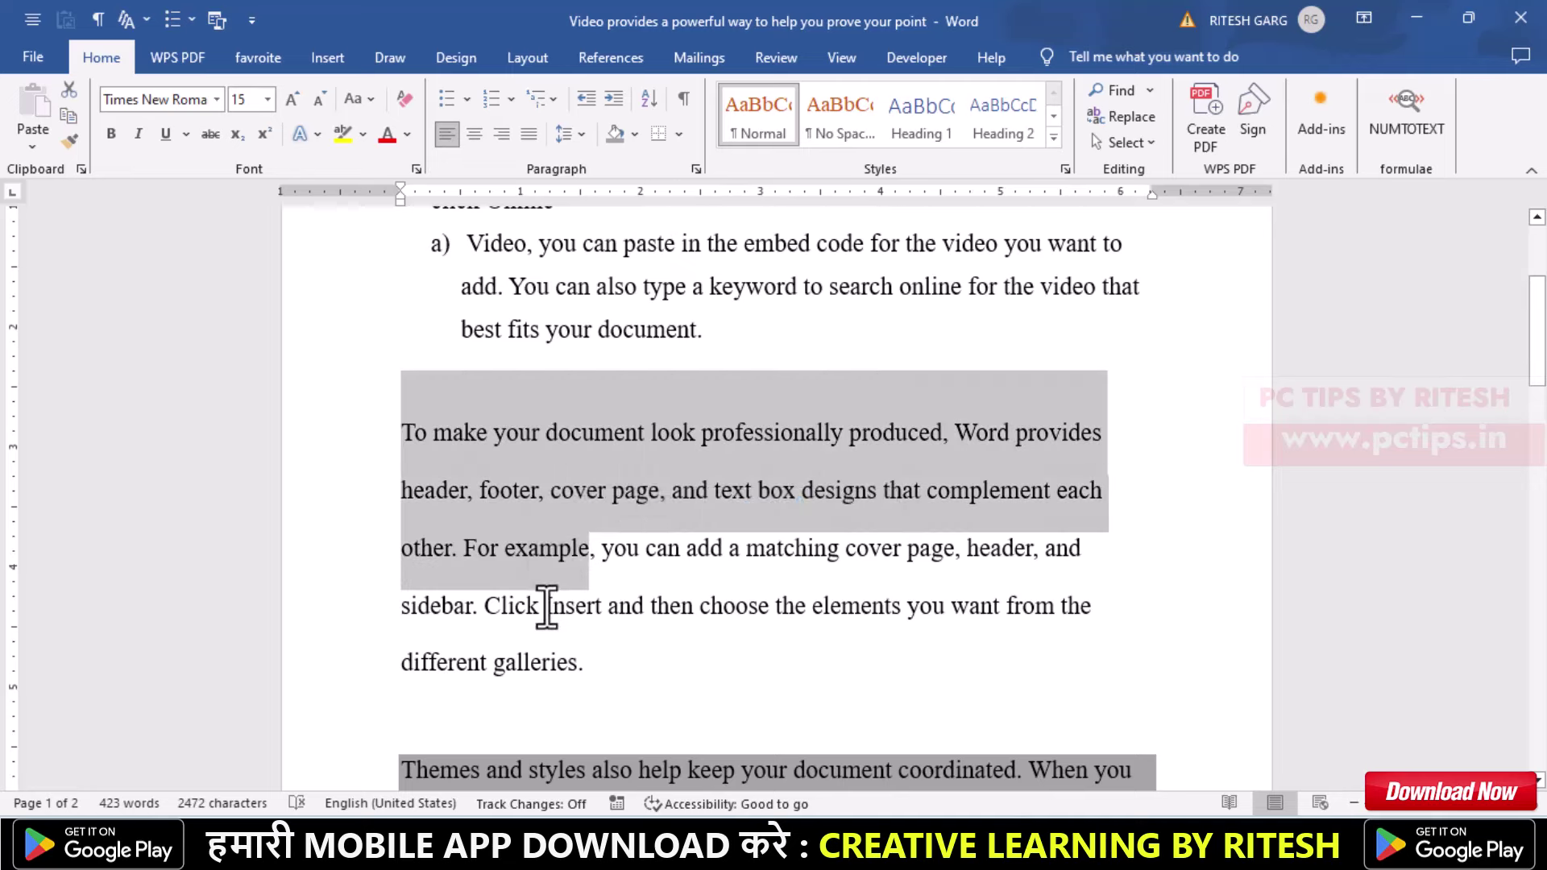
pyautogui.click(547, 606)
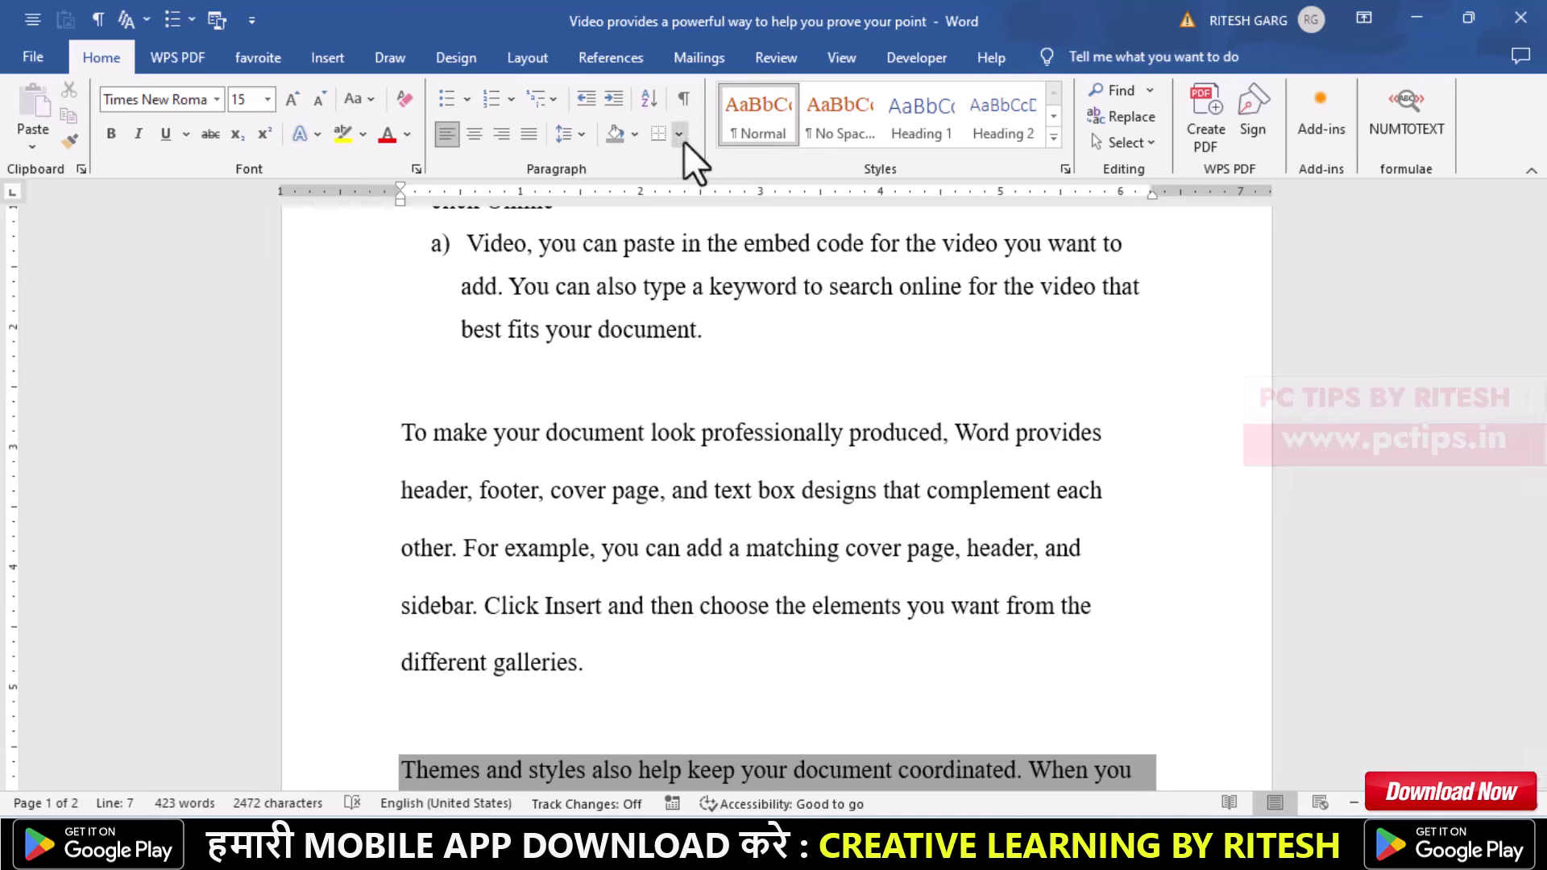
pyautogui.click(680, 134)
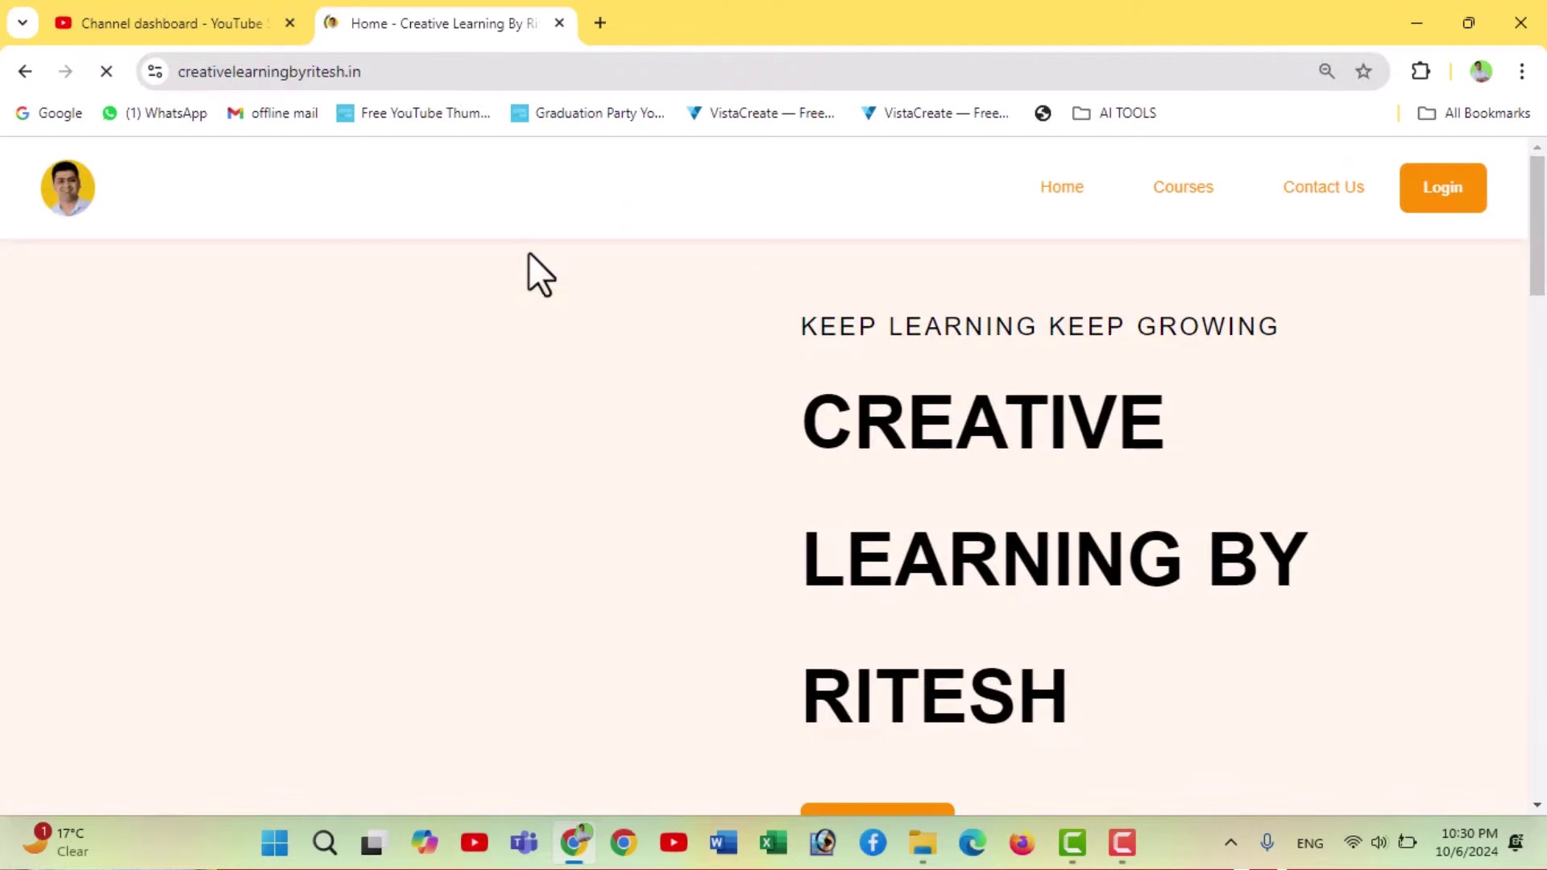
# - Scroll down the Creative Learning by Ritesh home page at creativelearningbyritesh.in
pyautogui.scroll(-5, 738, 355)
pyautogui.scroll(-5, 735, 331)
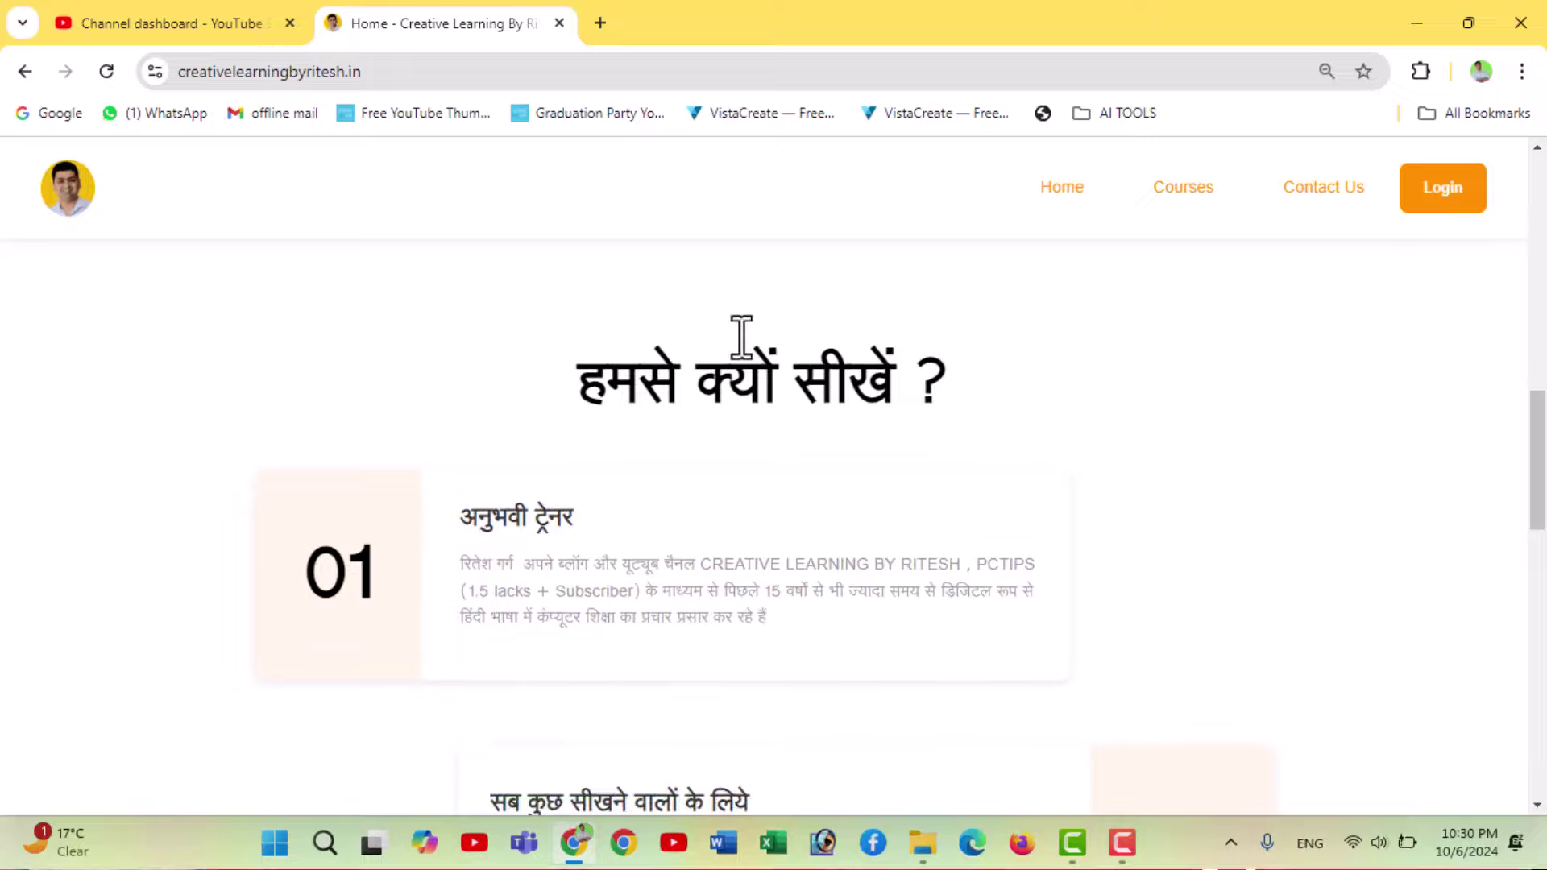
pyautogui.scroll(-5, 739, 335)
pyautogui.scroll(-5, 781, 427)
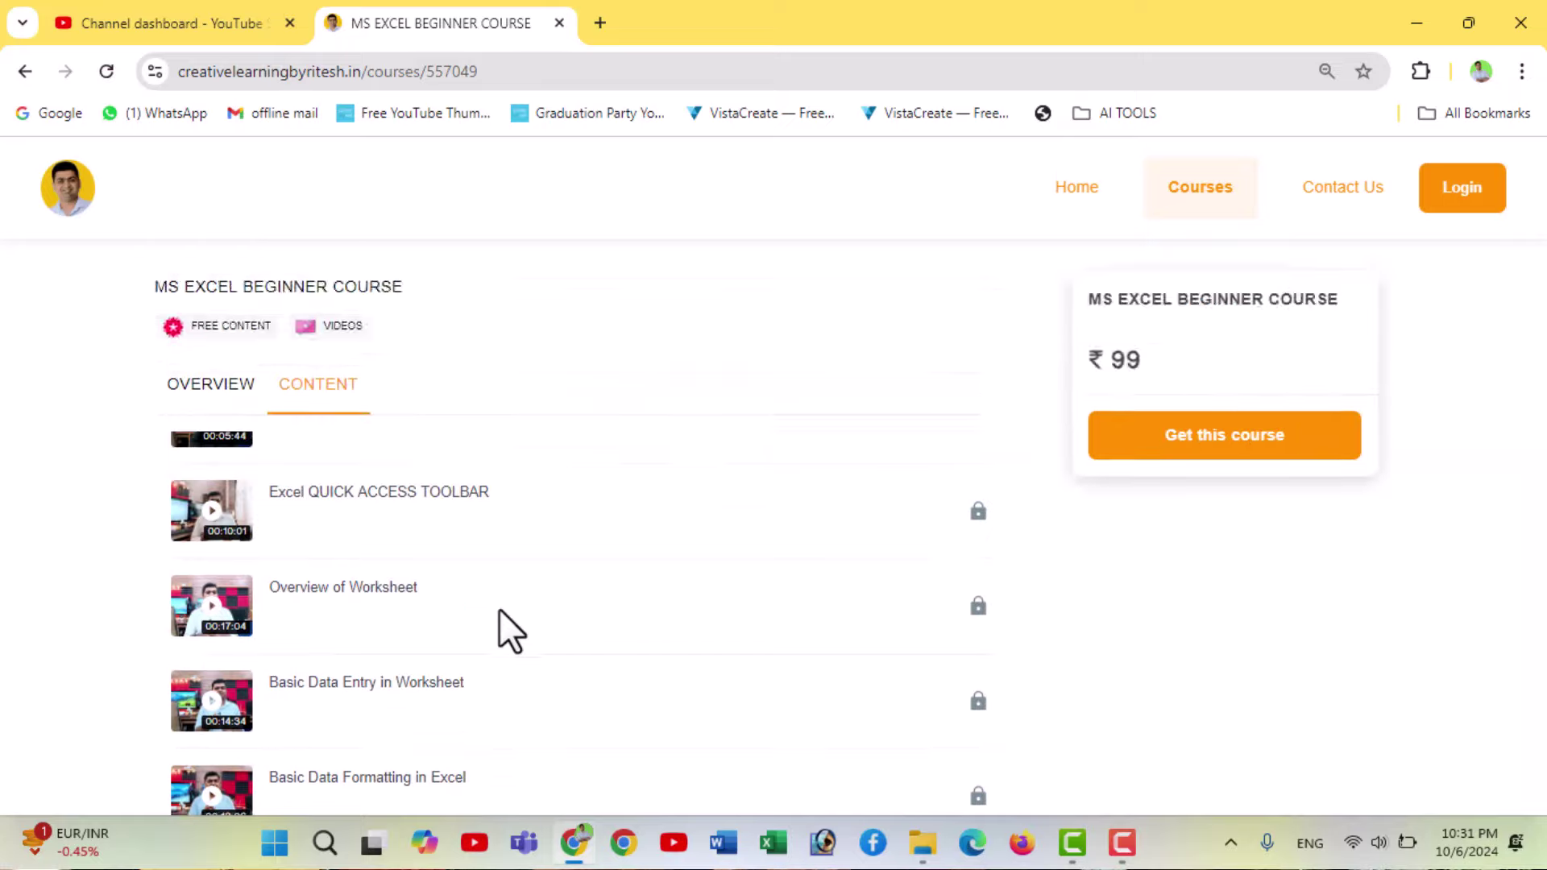
# - Scroll the MS Excel Beginner Course content list down toward the ₹99 You Pay section
pyautogui.scroll(1, 532, 612)
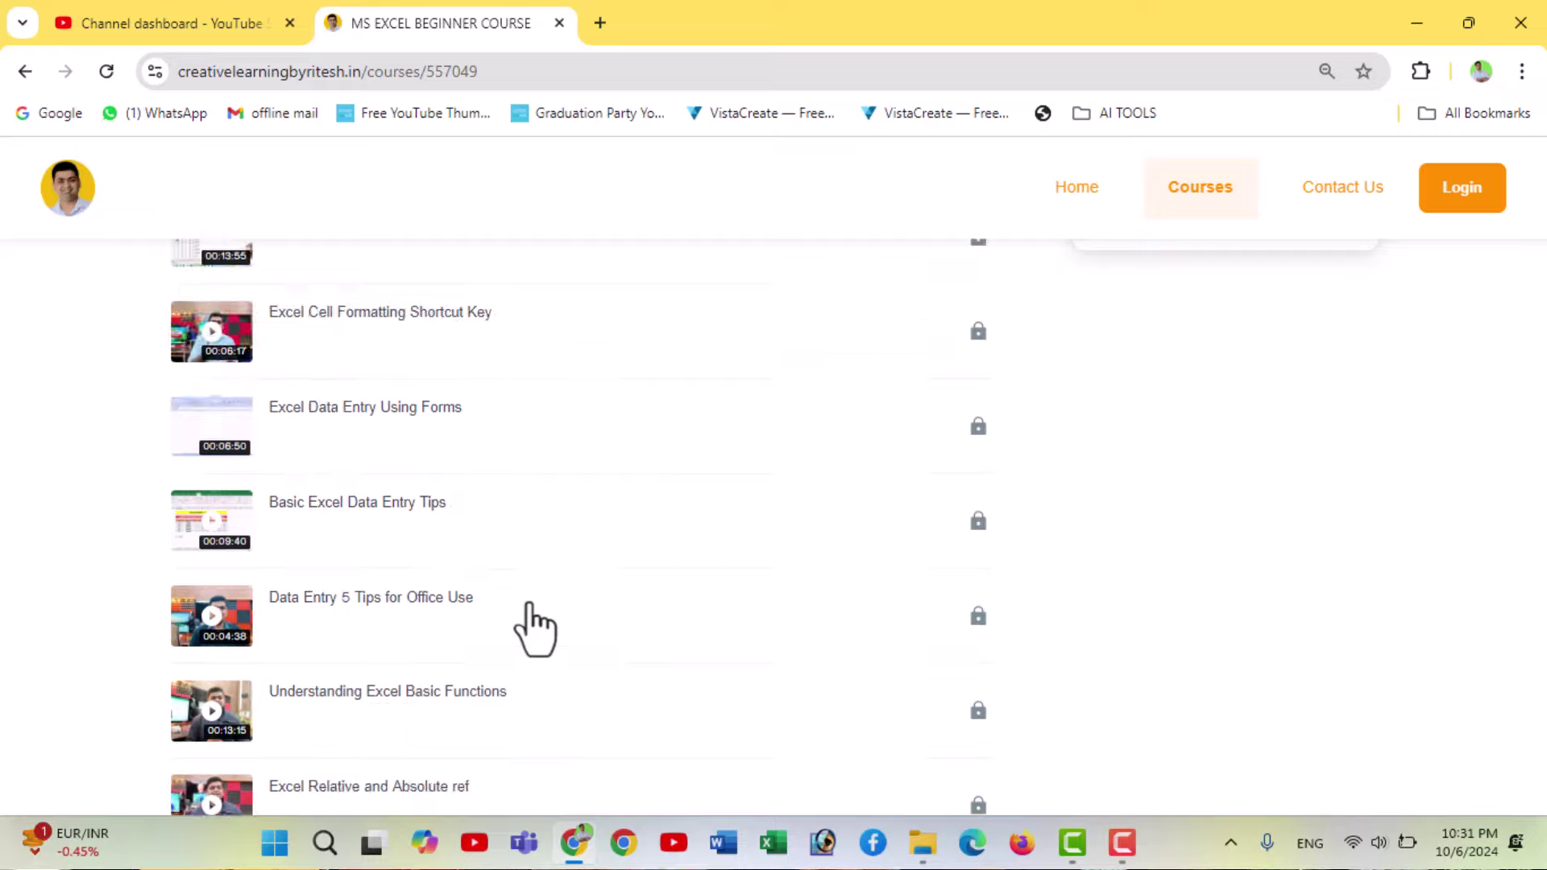
pyautogui.scroll(-2, 532, 628)
pyautogui.scroll(-10, 548, 637)
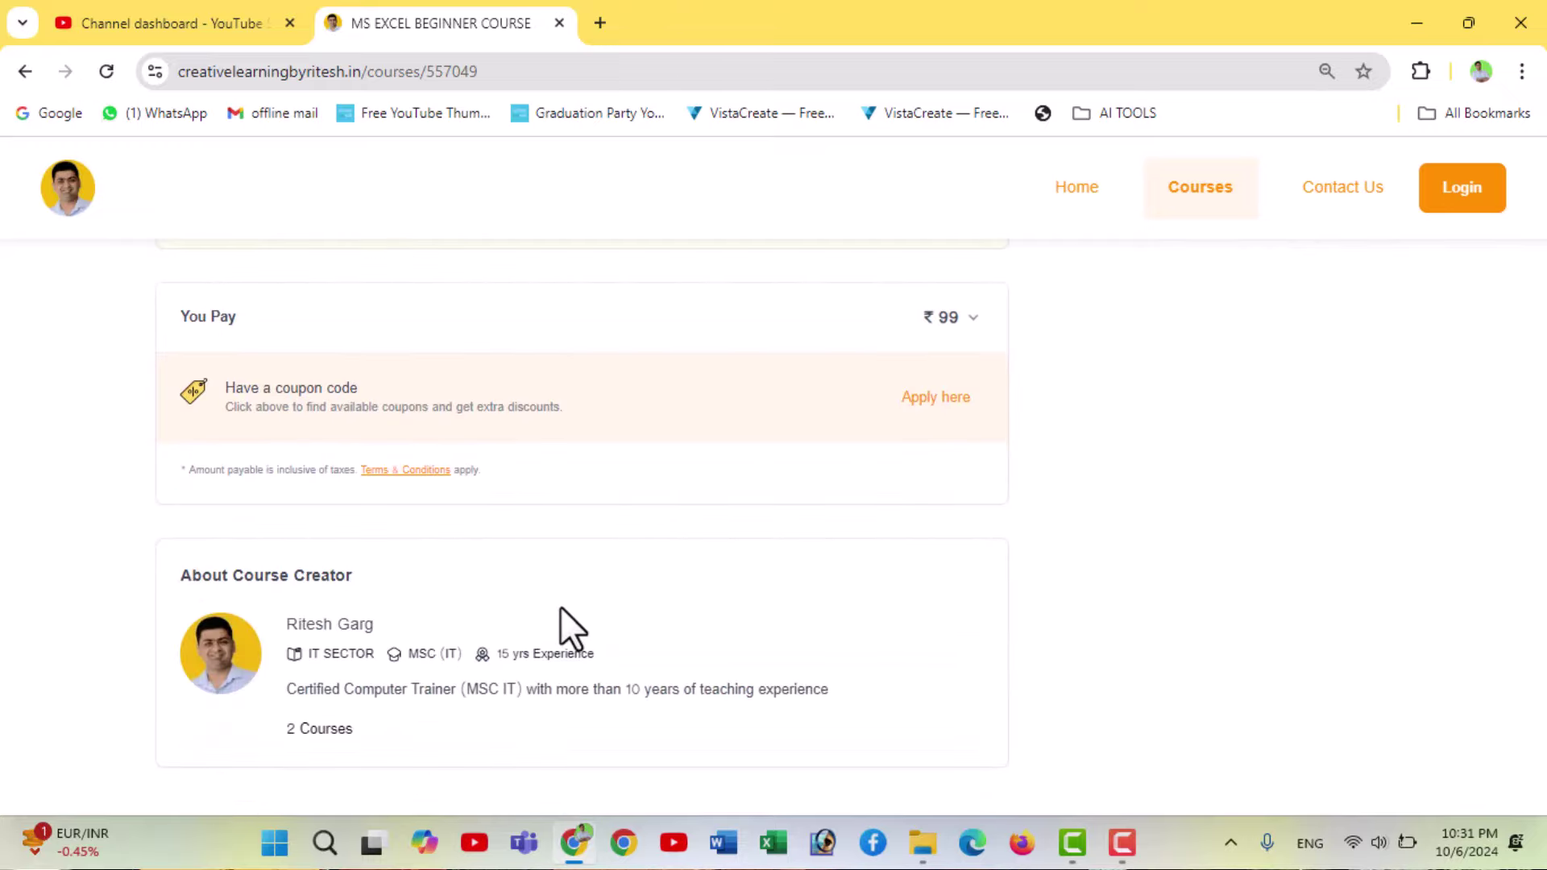